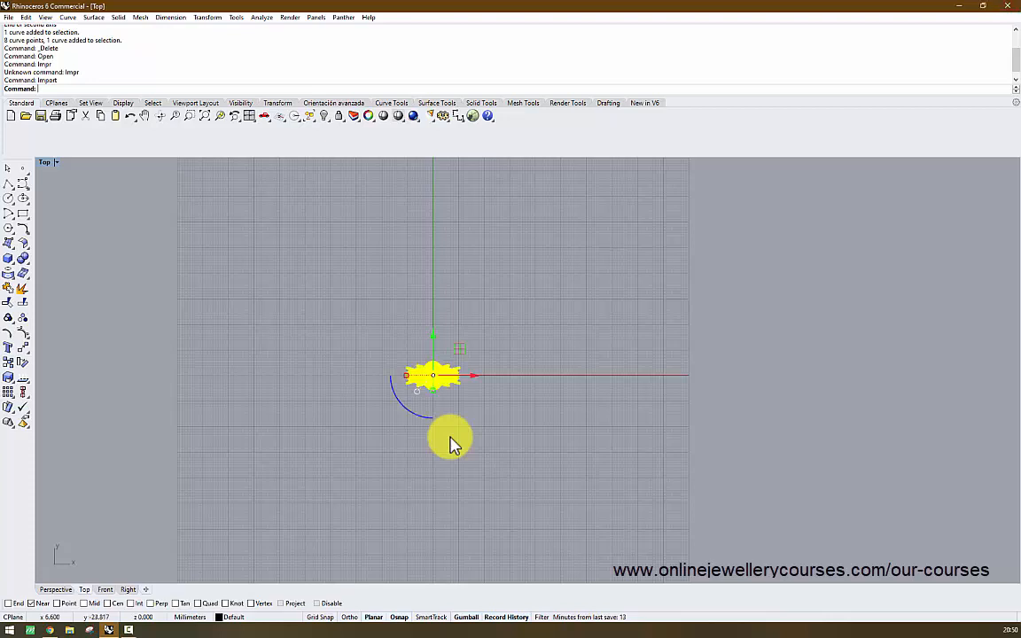
Display the imported ring in Shaded mode in the Top and Perspective viewports, with the Perspective viewport maximized
scroll(422, 326, "up", 8)
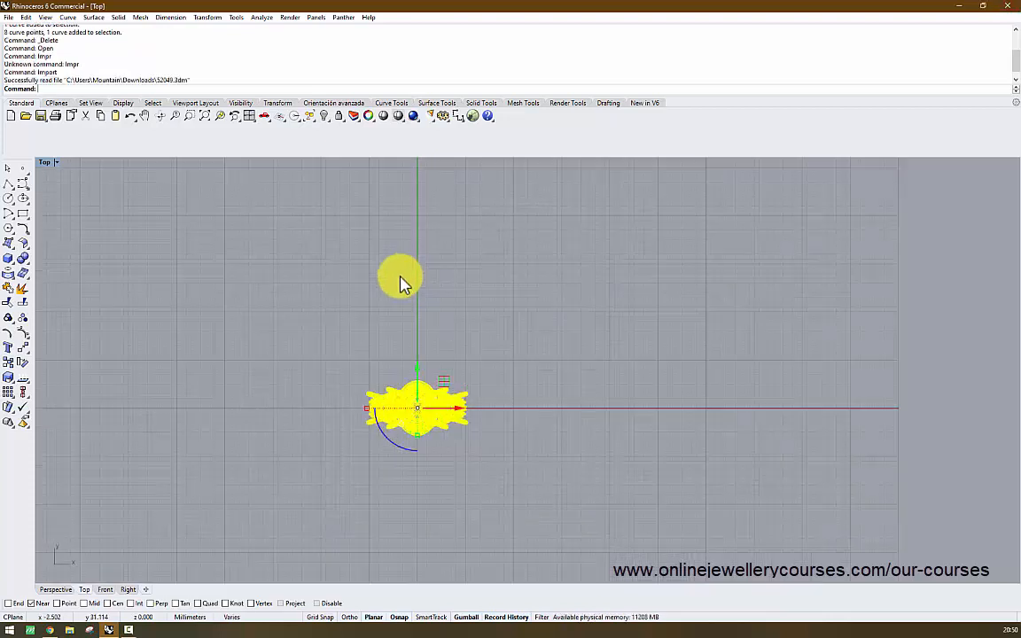
key("ctrl+alt+s")
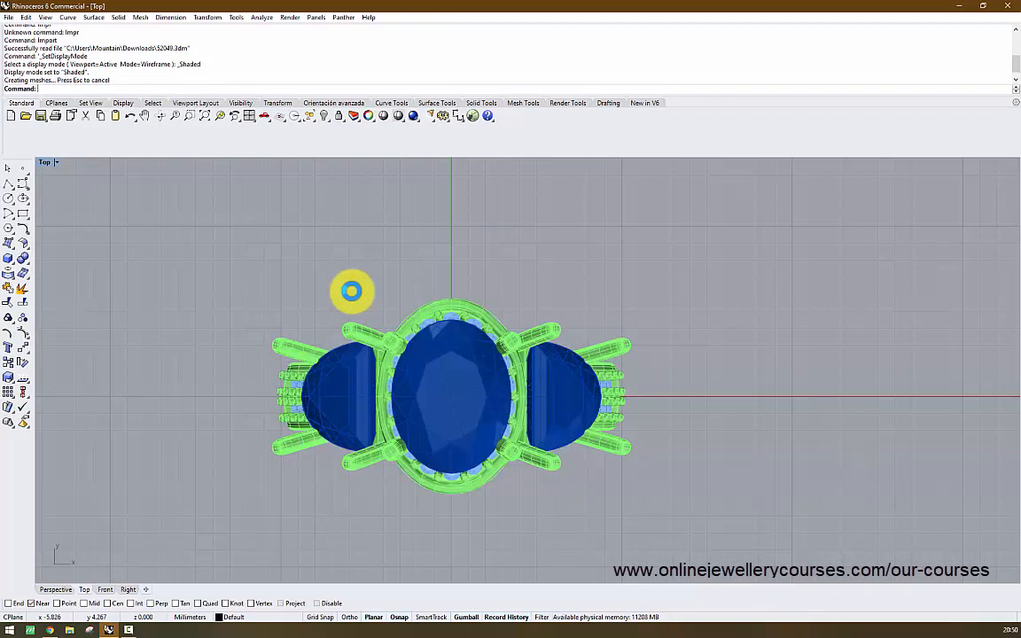
double_click(42, 163)
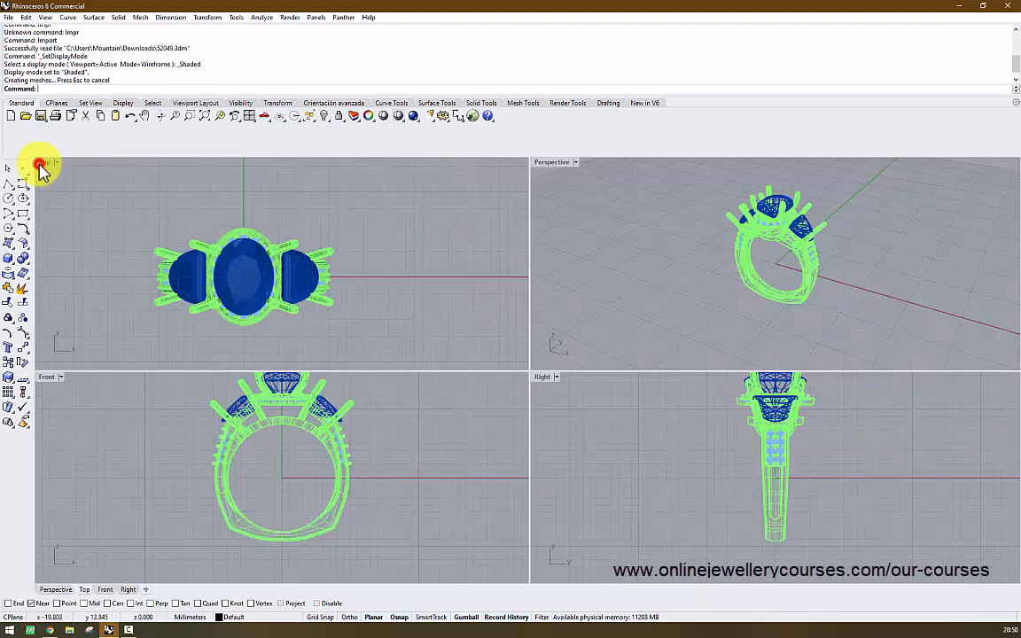
left_click(543, 164)
double_click(544, 164)
mouse_move(587, 325)
right_mouse_down()
mouse_move(595, 254)
mouse_move(520, 344)
mouse_move(442, 290)
mouse_move(517, 353)
right_mouse_up()
key("ctrl+alt+s")
scroll(589, 266, "up", 8)
scroll(514, 347, "down", 2)
Examine how the ring's metal parts and gems are divided by selecting them individually around the head
left_click(517, 353)
key("Escape")
scroll(517, 353, "up", 6)
left_click(517, 352)
key("Escape")
scroll(516, 353, "down", 5)
left_click(517, 352)
key("Escape")
scroll(517, 352, "up", 7)
left_click(516, 353)
key("Escape")
scroll(517, 353, "down", 2)
scroll(517, 353, "up", 7)
Try moving a small halo gem away from its setting and undo the move
left_click_drag(516, 517, 628, 489)
right_click_drag(516, 352, 516, 352)
scroll(517, 353, "down", 4)
key("ctrl+z")
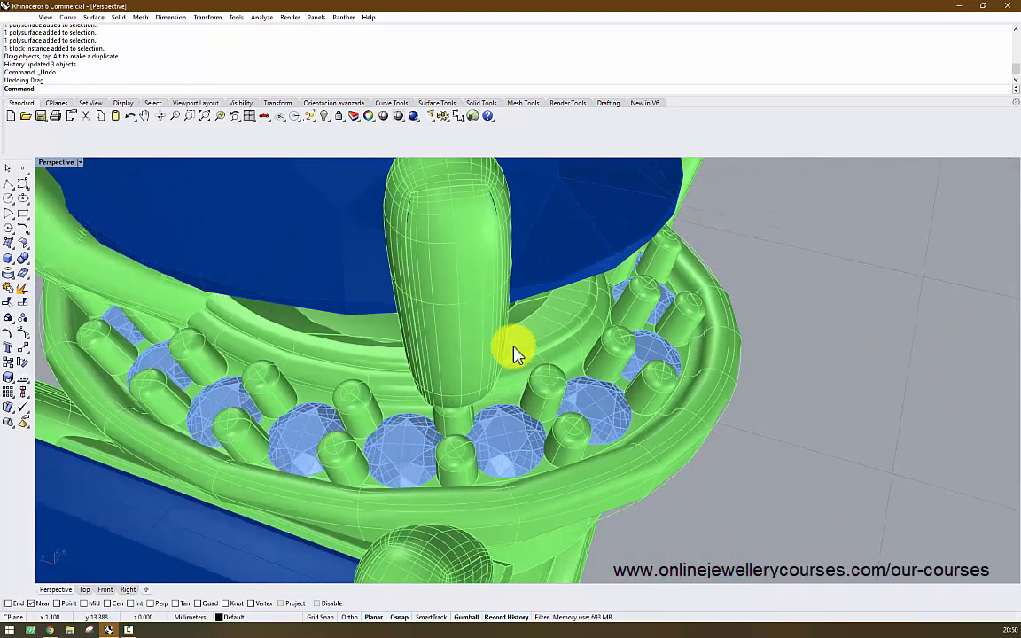
key("alt+Tab")
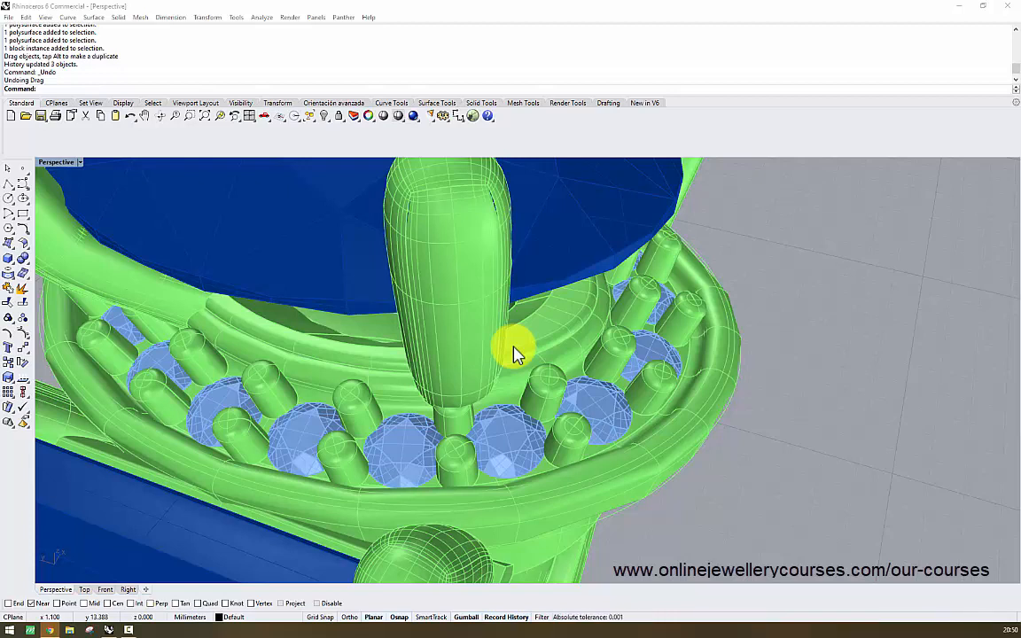
key("alt+Tab")
key("ctrl+n")
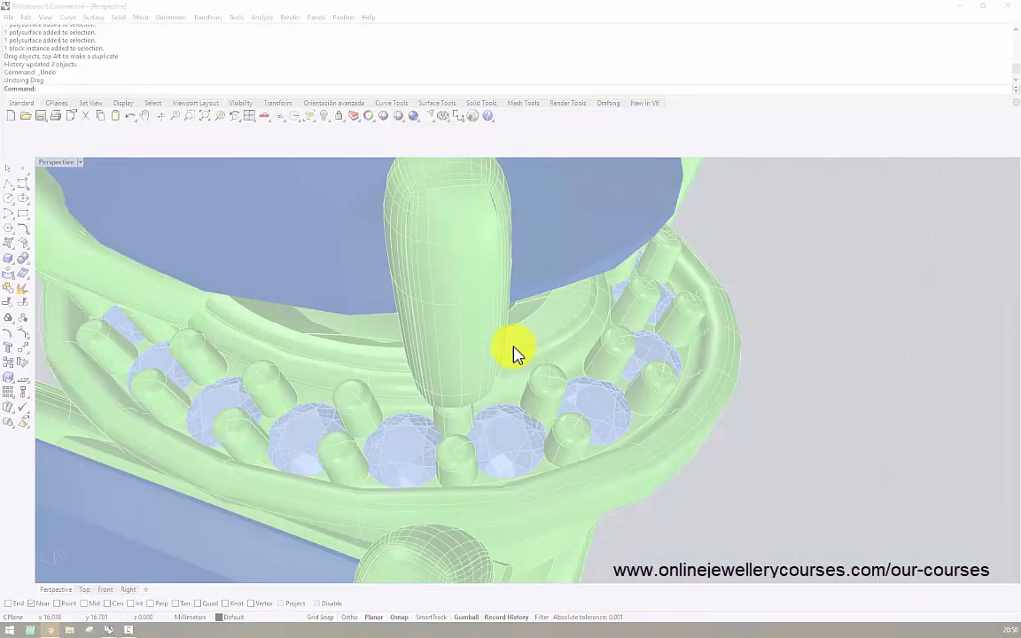
key("Escape")
key("alt+Tab")
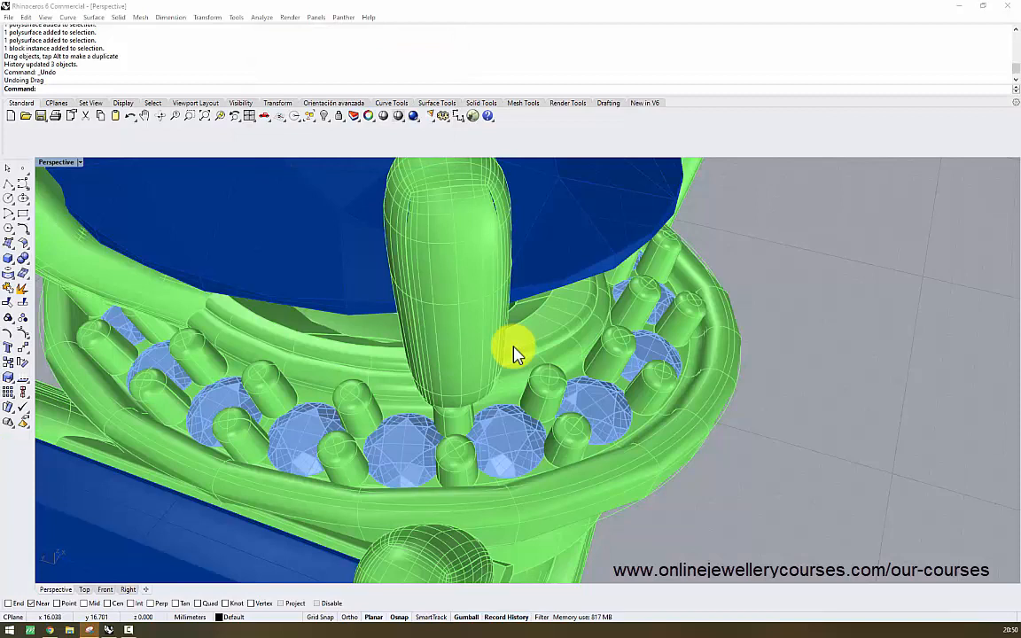
key("alt+Tab")
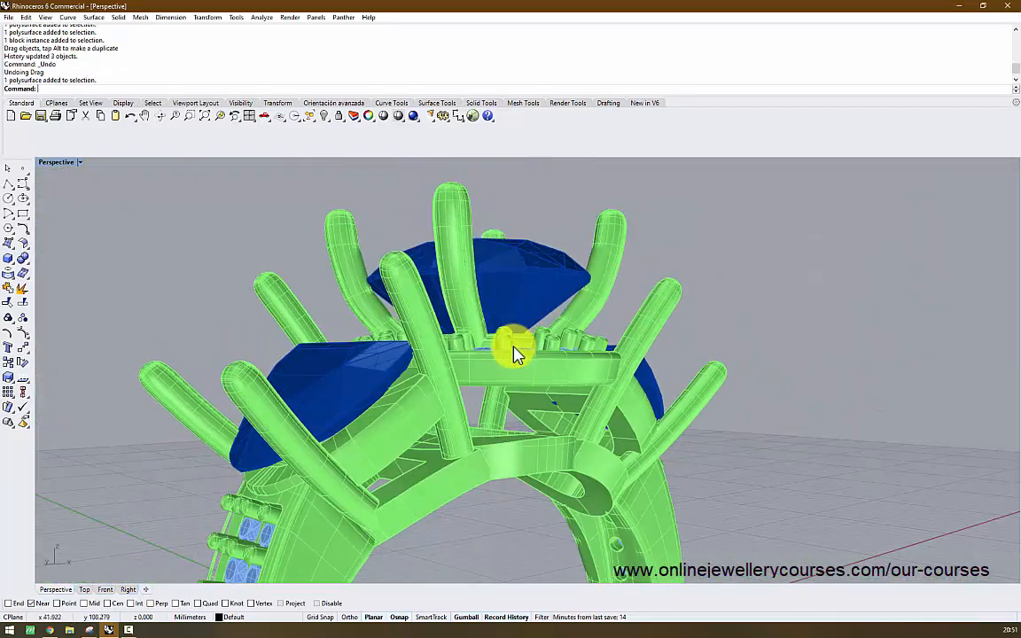
Inspect the ring's head, prongs, gems and shank from several angles, selecting individual pieces to see how they are grouped
right_click_drag(514, 348, 514, 348)
scroll(514, 347, "down", 5)
scroll(514, 347, "up", 3)
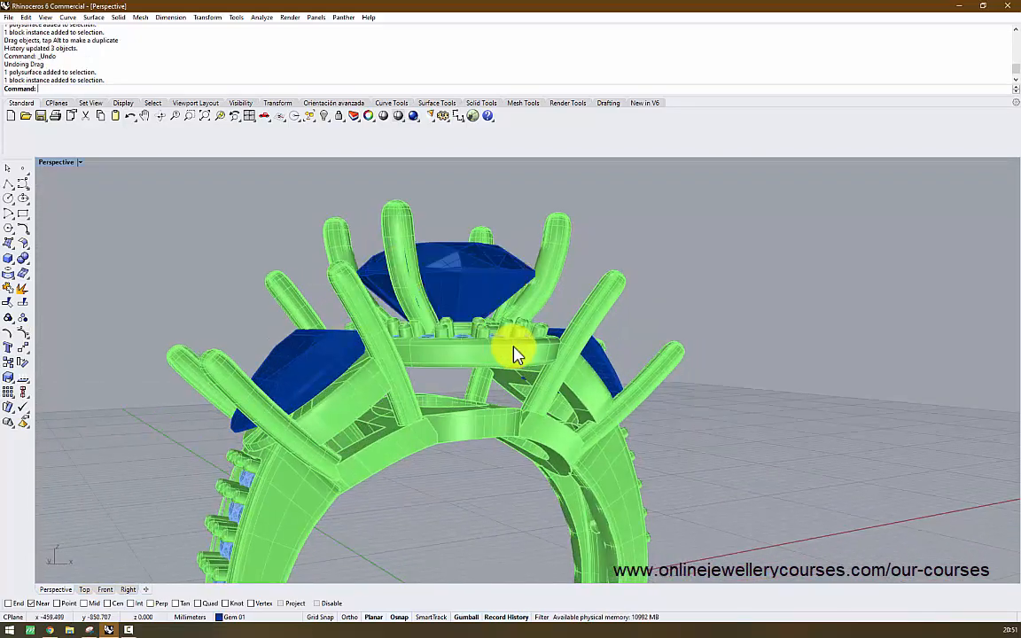
right_click_drag(514, 348, 514, 348)
scroll(514, 347, "down", 6)
left_click_drag(312, 336, 684, 583)
scroll(514, 347, "up", 2)
left_click(514, 347)
key("Escape")
right_click_drag(514, 348, 514, 348)
left_click(514, 347)
key("Escape")
left_click(514, 348)
scroll(514, 347, "up", 4)
Examine the halo rim around the centre stone up close, comparing its shaded mesh with the surface curves
left_click(514, 348)
scroll(514, 347, "up", 4)
scroll(514, 348, "up", 6)
left_click(514, 347)
left_click(514, 347)
scroll(514, 347, "down", 8)
scroll(514, 347, "up", 8)
scroll(514, 347, "down", 6)
scroll(514, 348, "up", 6)
scroll(514, 347, "down", 3)
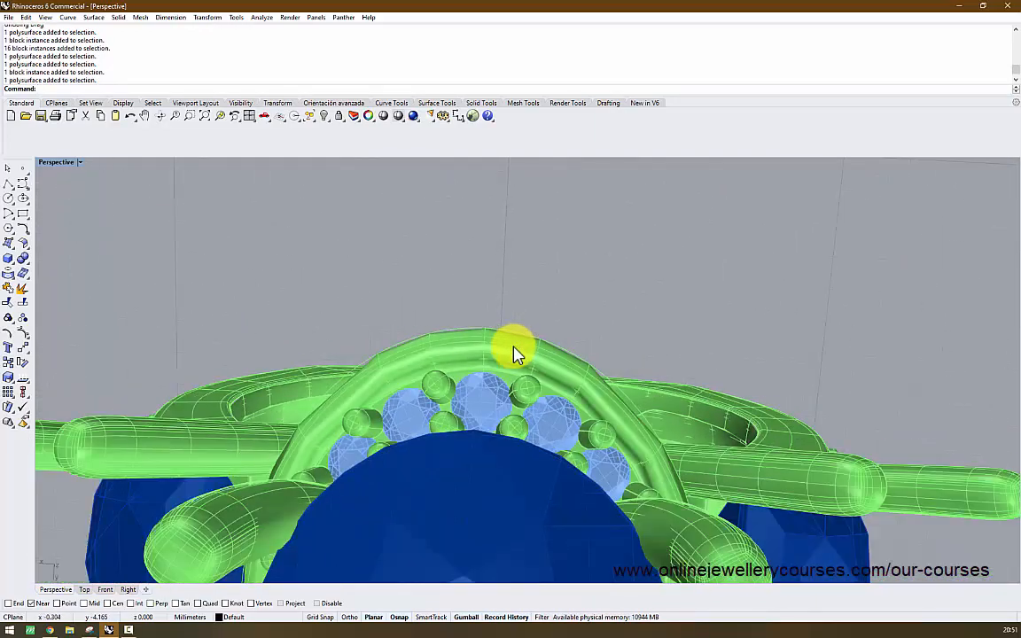
scroll(516, 351, "up", 3)
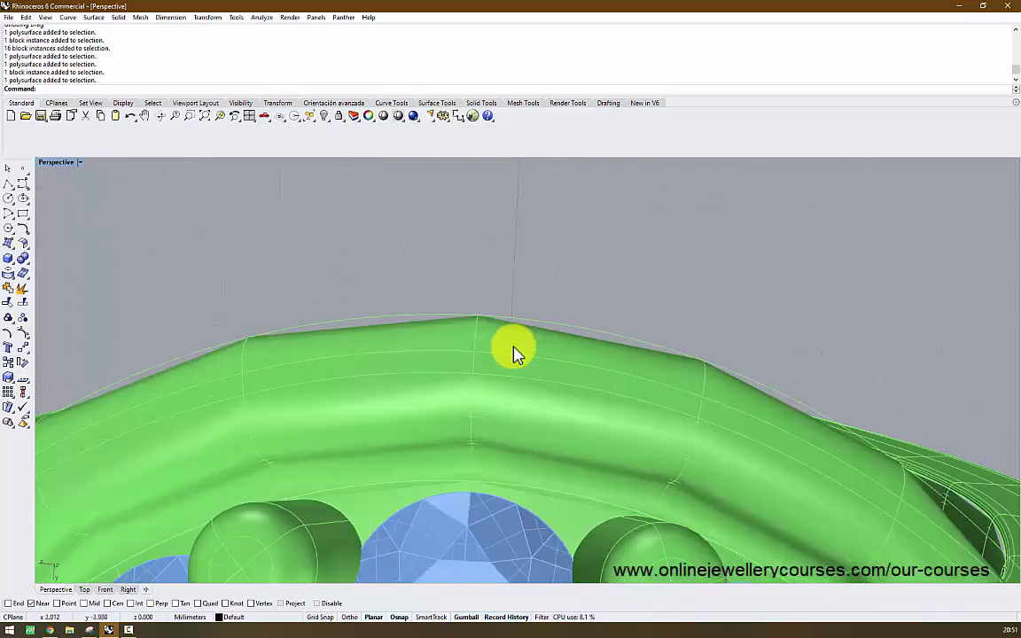
left_click(516, 351)
right_click_drag(514, 347, 516, 351)
left_click(516, 353)
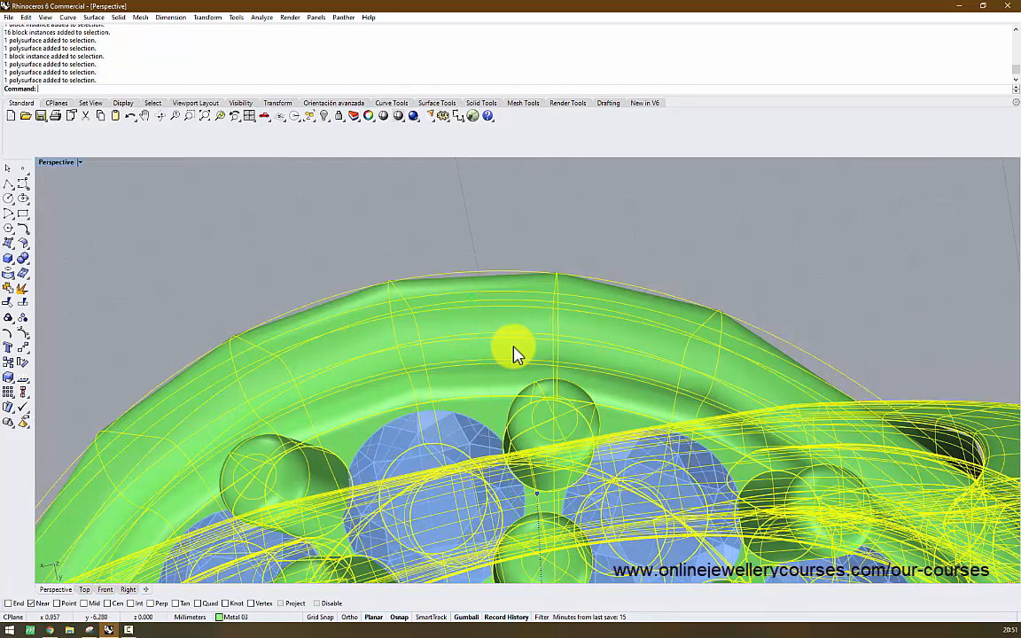
right_click_drag(516, 352, 516, 353)
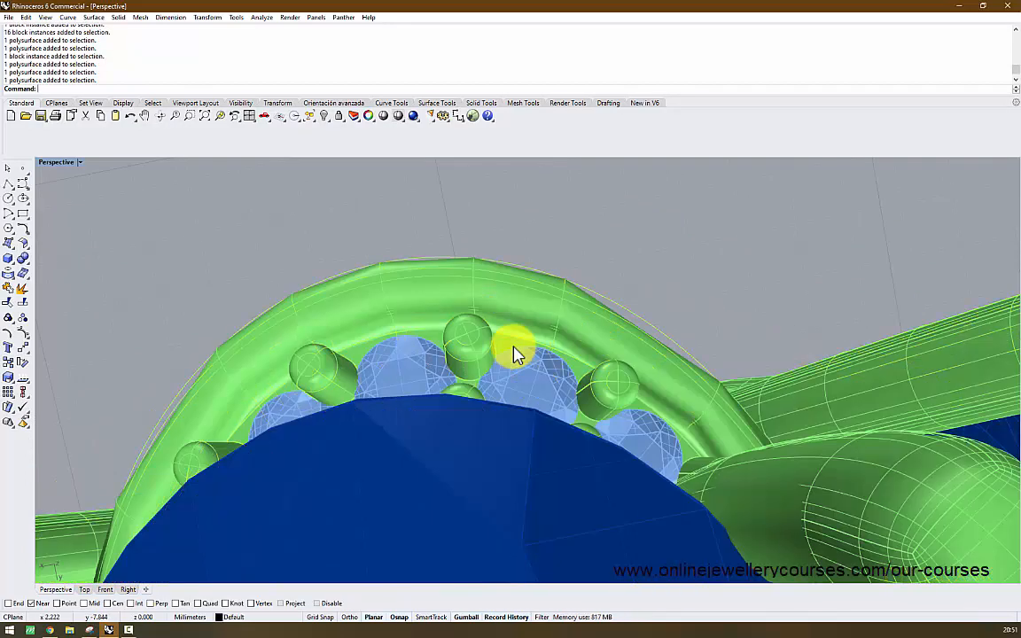
Set the document's render mesh quality to Jagged and faster
left_click(443, 115)
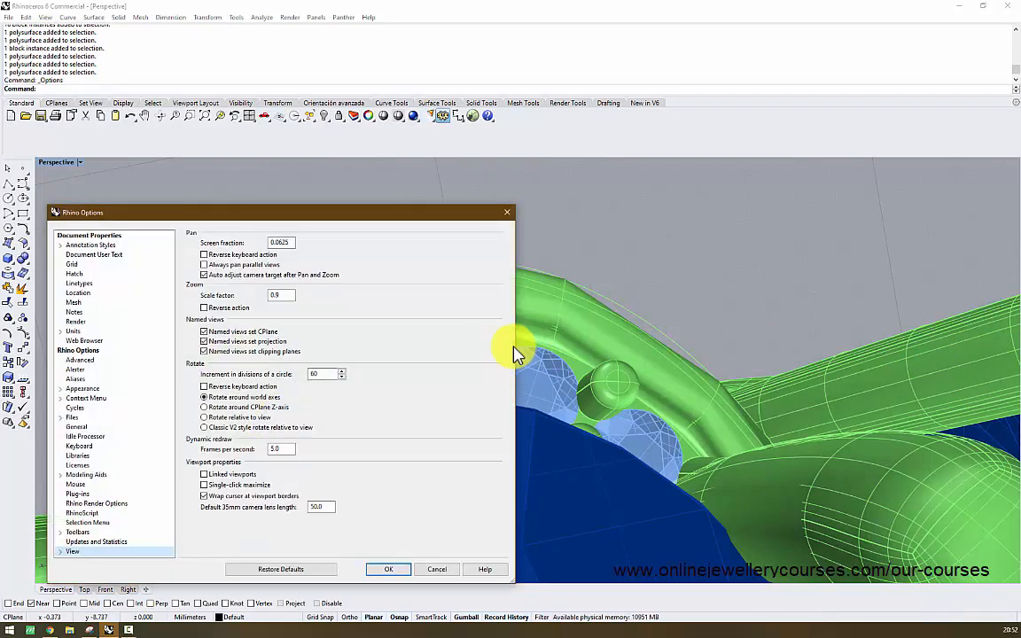
left_click_drag(281, 213, 482, 186)
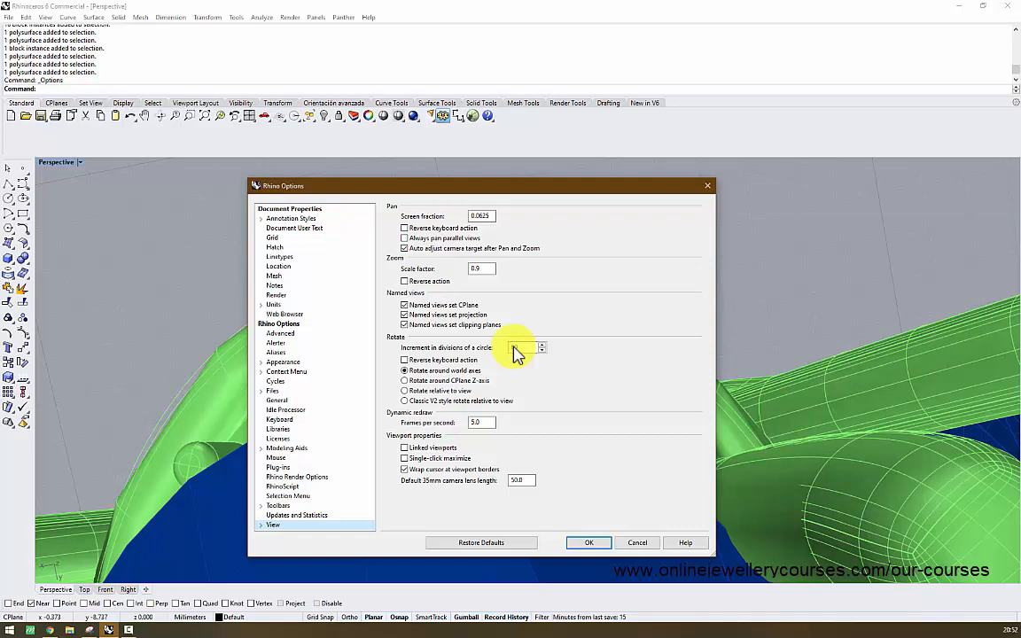
left_click_drag(355, 185, 539, 179)
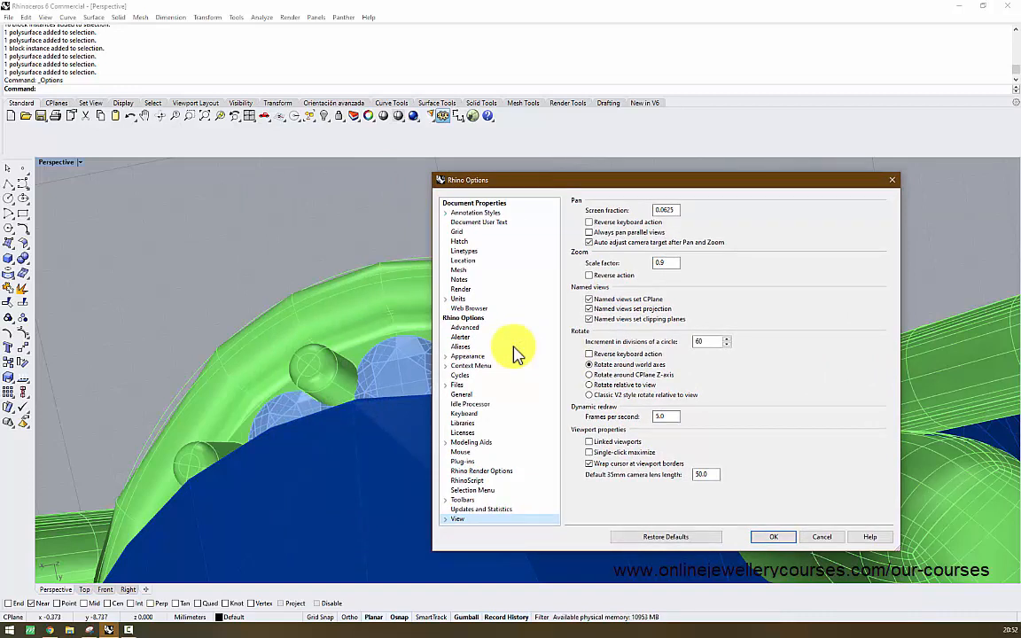
left_click(446, 385)
left_click(461, 404)
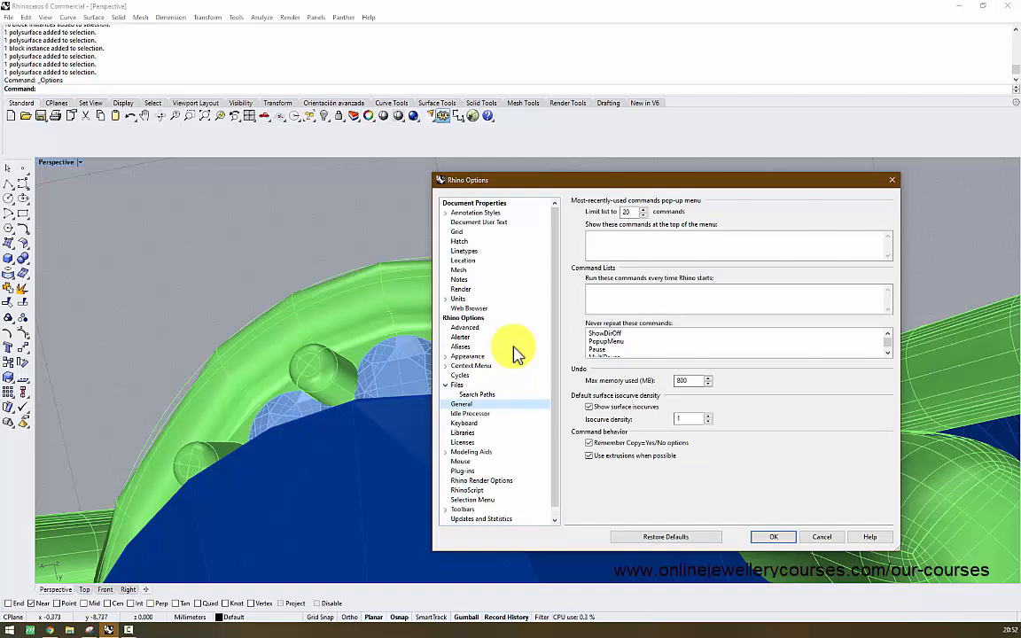
left_click(457, 299)
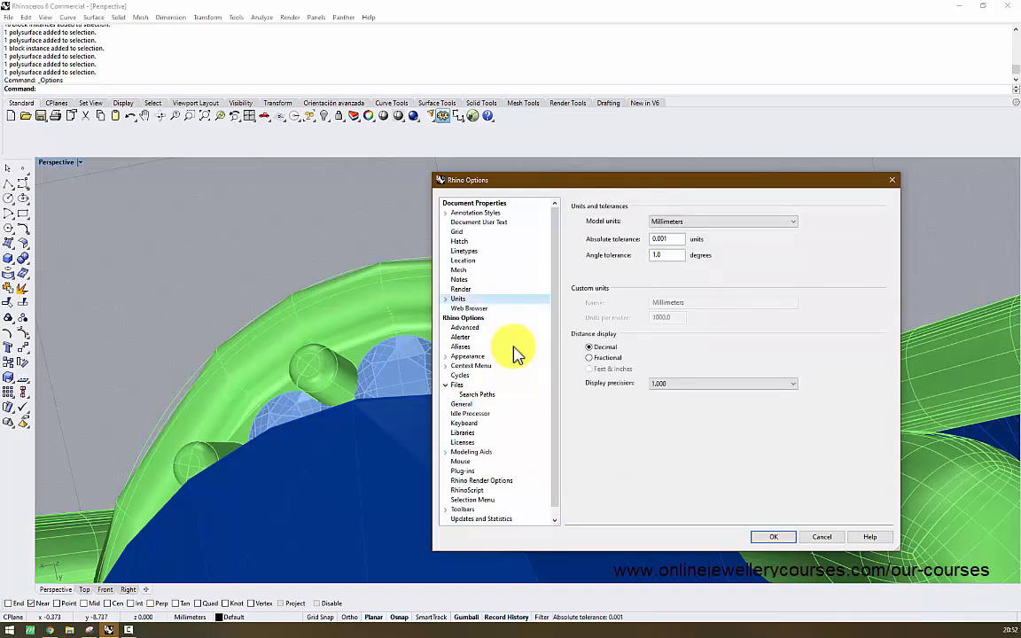
left_click(446, 213)
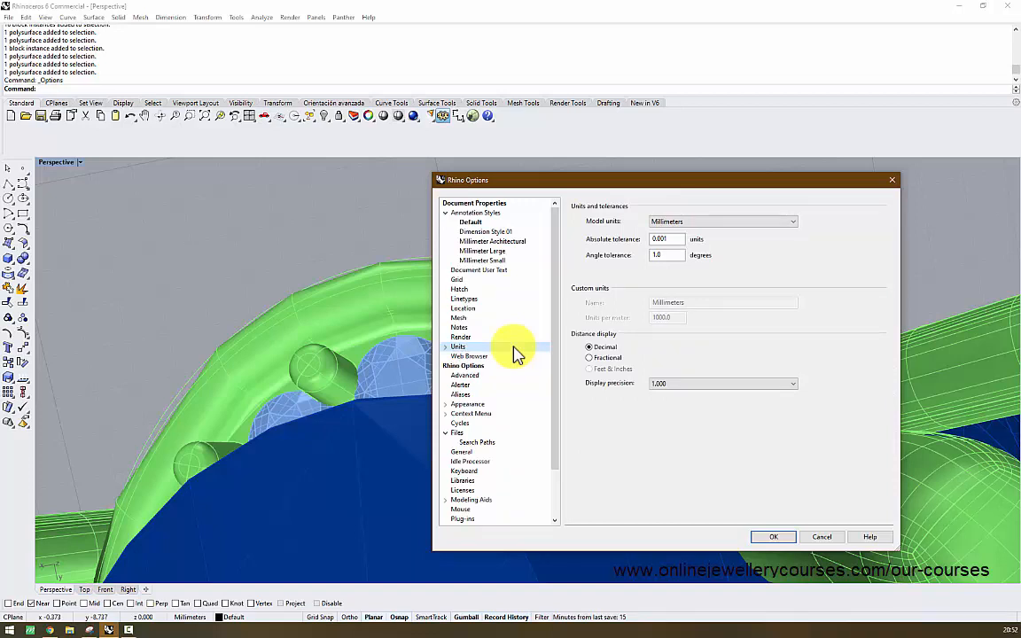
left_click(458, 318)
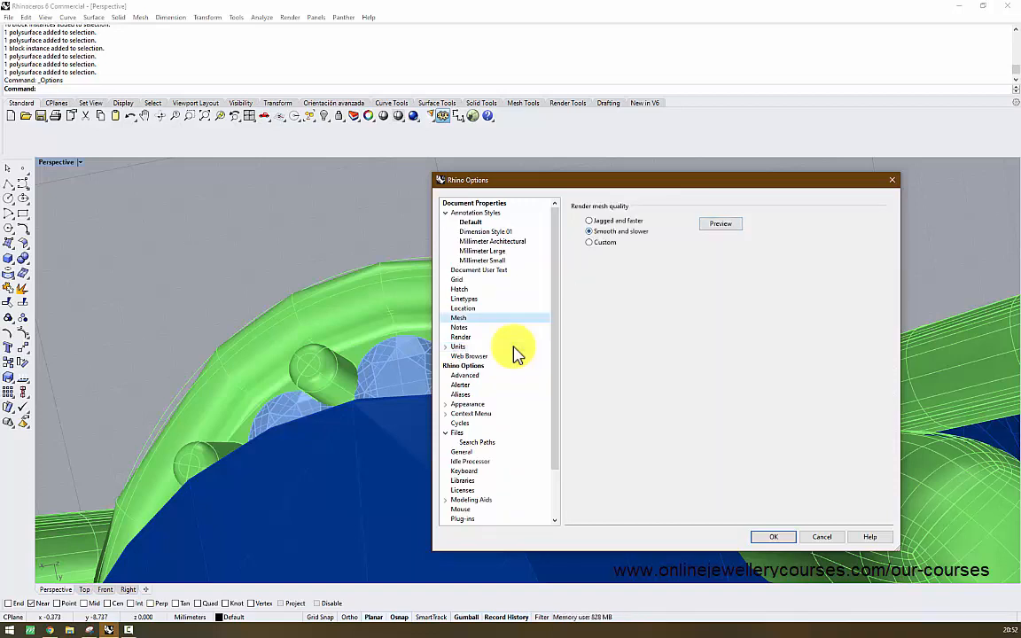
left_click(590, 221)
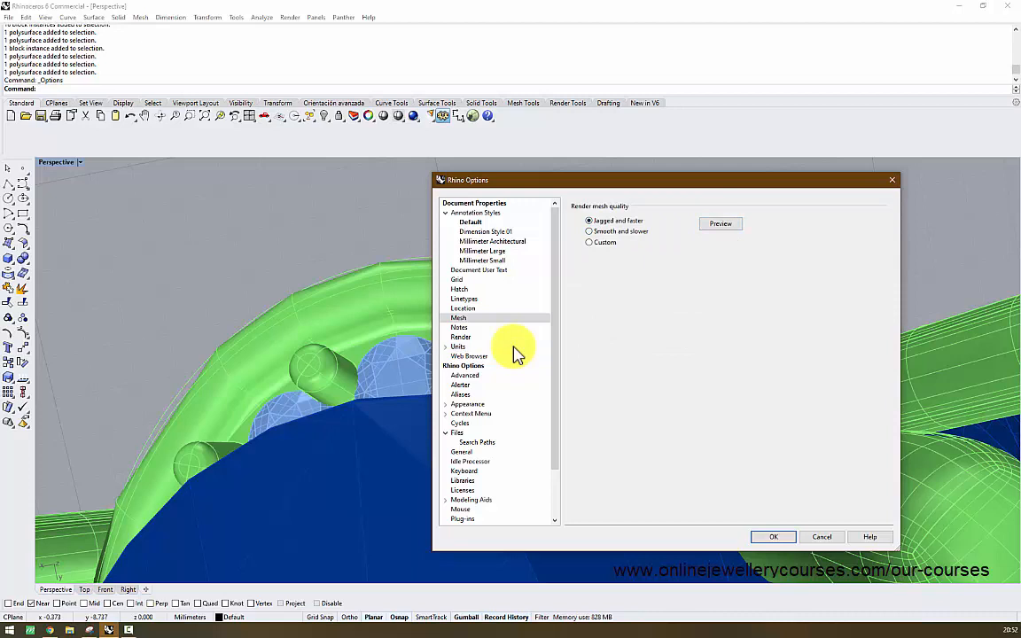
left_click(773, 537)
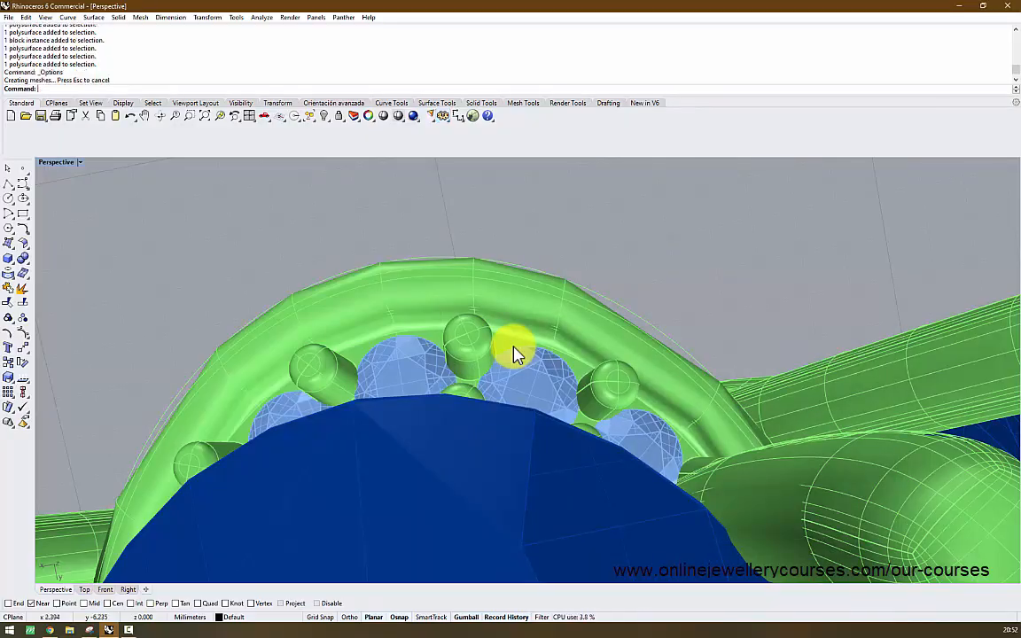
Inspect the halo rim and the gem holes on the head's underside, and open the program options
right_click_drag(514, 347, 514, 347)
left_click(513, 347)
key("Escape")
left_click(514, 347)
key("Escape")
left_click(514, 347)
scroll(514, 347, "down", 8)
key("Escape")
scroll(514, 347, "up", 4)
left_click(514, 347)
key("Escape")
left_click(514, 348)
key("Escape")
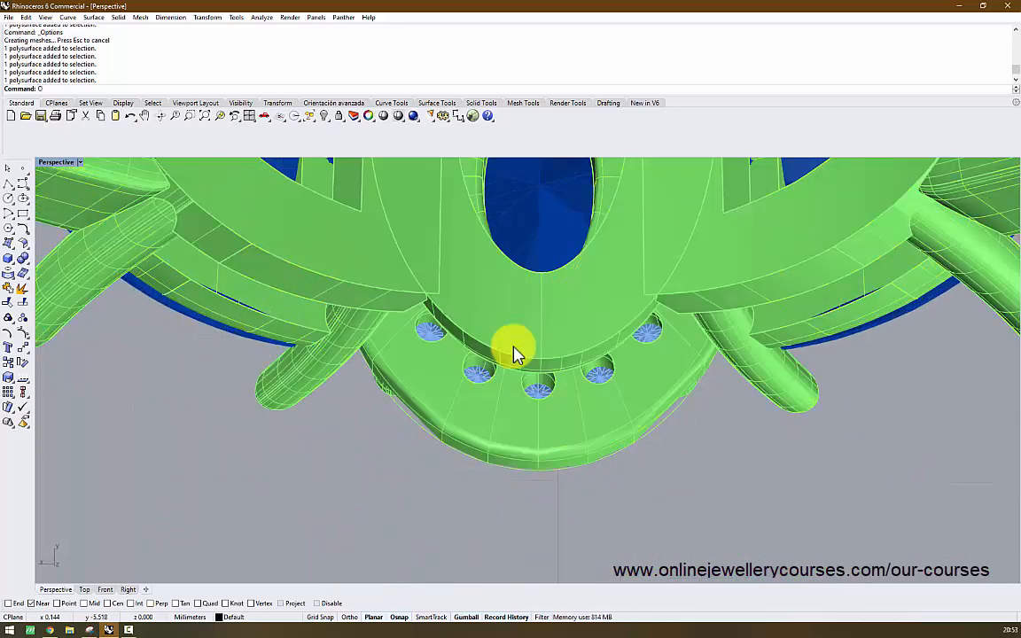
key("Return")
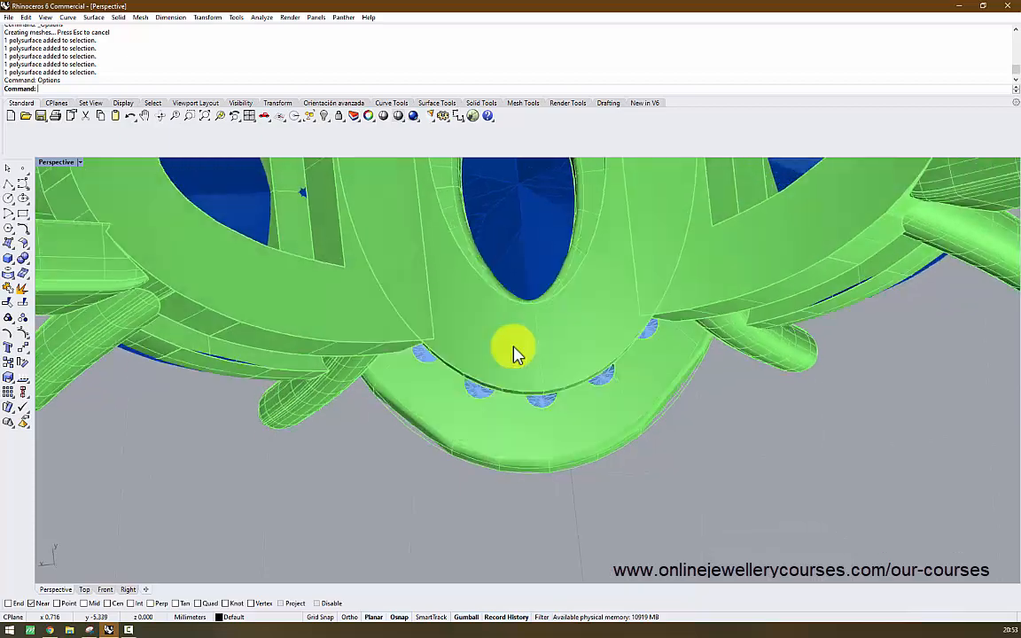
Examine the joined metal of the ring head around the centre stone and its prongs
left_click(517, 353)
key("Escape")
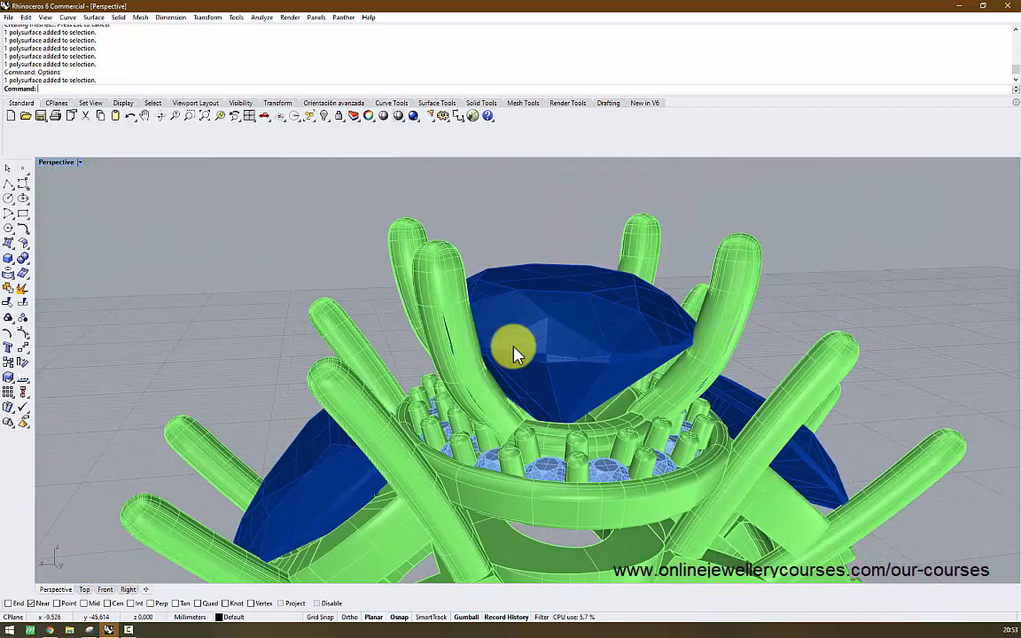
left_click(514, 346)
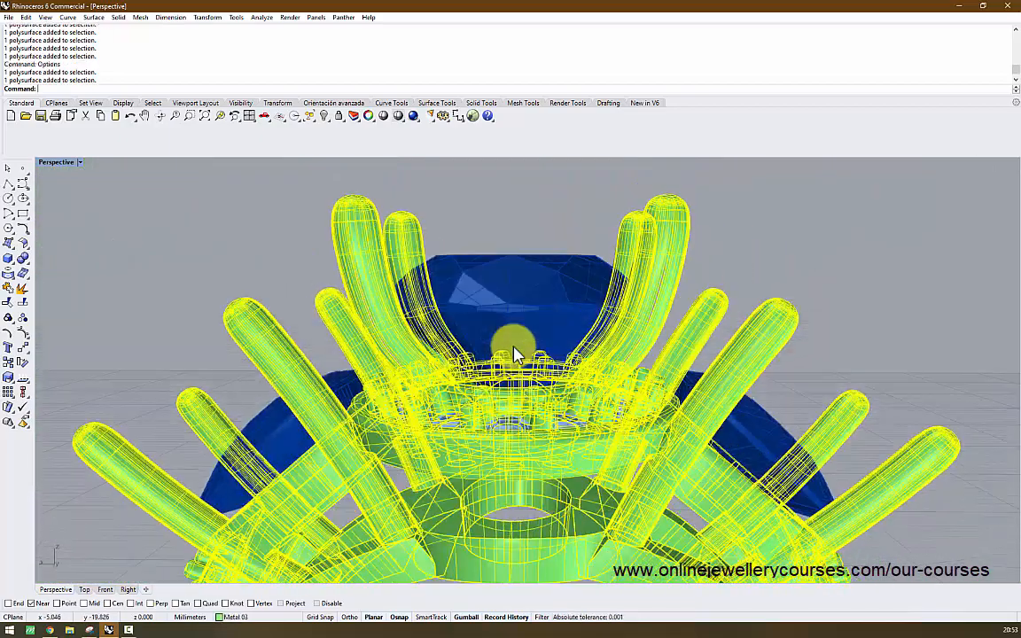
key("Escape")
right_click_drag(514, 346, 517, 352)
scroll(514, 347, "up", 8)
scroll(514, 346, "down", 7)
scroll(514, 346, "up", 10)
left_click(514, 346)
key("Escape")
scroll(514, 346, "down", 6)
left_click(514, 347)
key("Escape")
scroll(514, 347, "up", 3)
Inspect the shank's side stones and bead prongs from around the ring
key("Left")
key("Left")
key("Left")
key("Left")
key("Left")
key("Left")
key("Left")
key("Left")
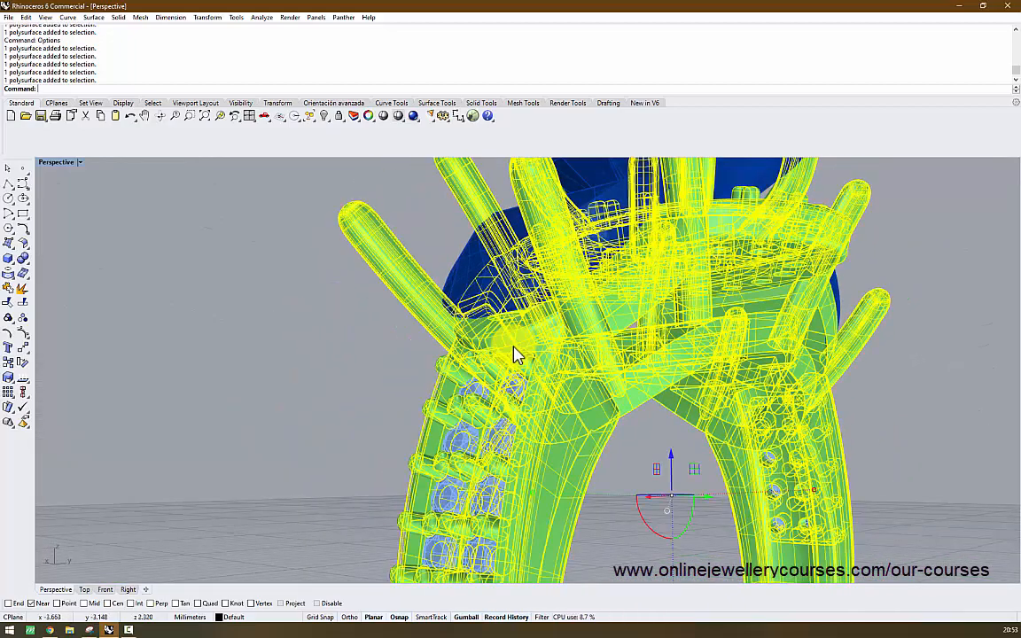
scroll(516, 354, "up", 5)
left_click(517, 353)
left_click(516, 354)
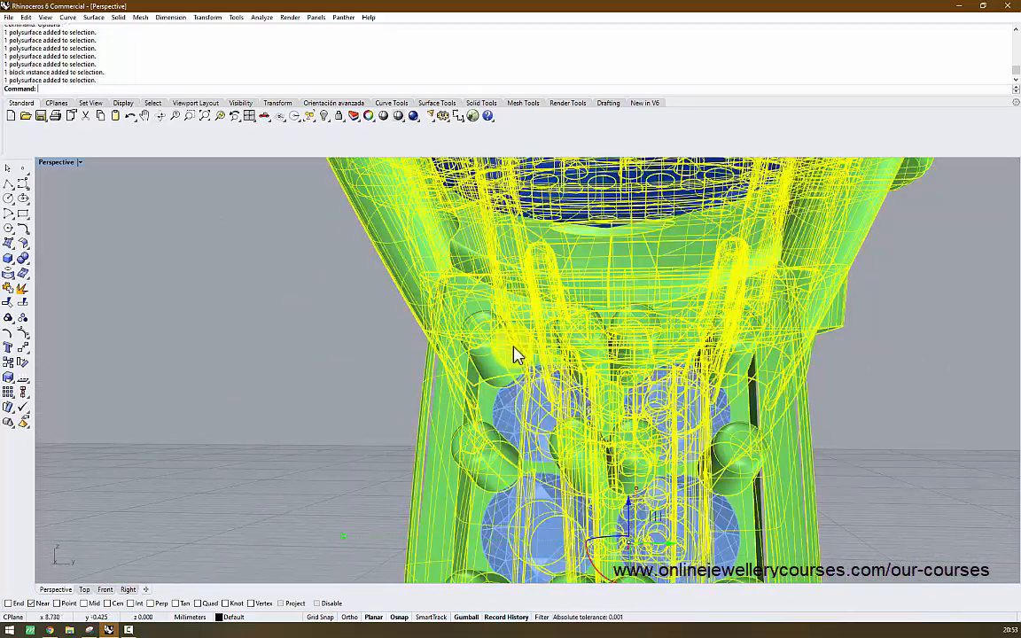
scroll(517, 354, "down", 5)
key("Left")
key("Left")
key("Left")
key("Left")
key("Left")
key("Left")
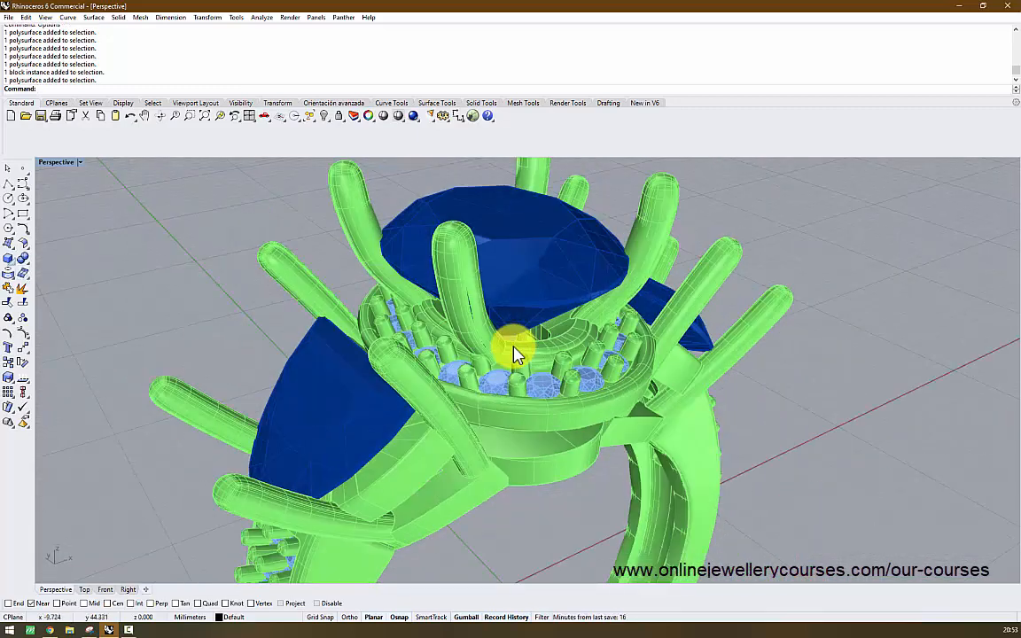
Create a rectangular plane surface that extends around the ring, using two opposite corners
left_click(8, 243)
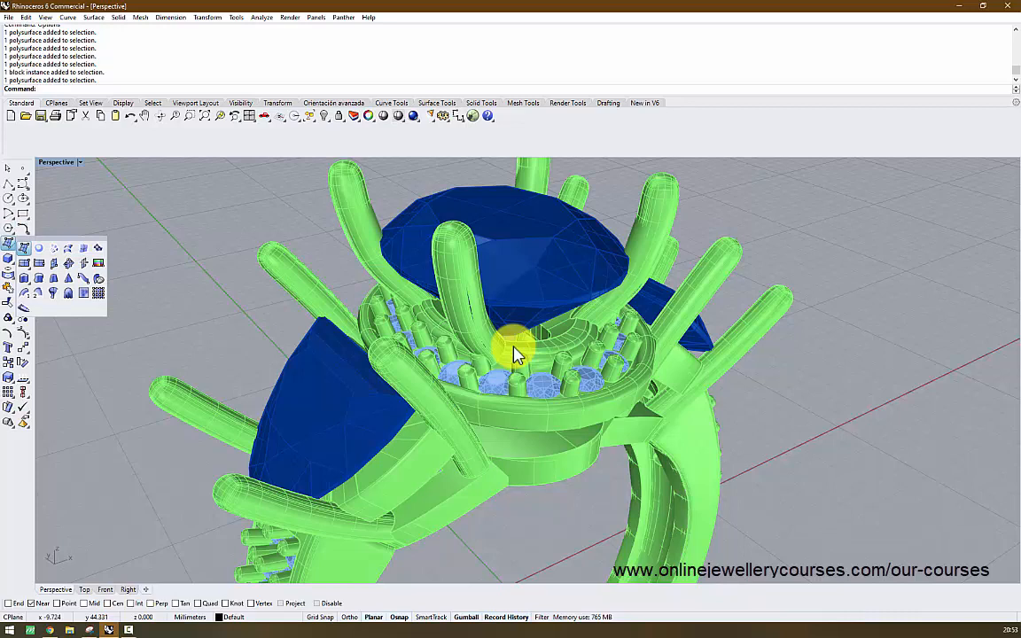
left_click(24, 248)
scroll(516, 354, "down", 5)
key("Left")
key("Left")
key("Left")
key("Left")
left_click(211, 355)
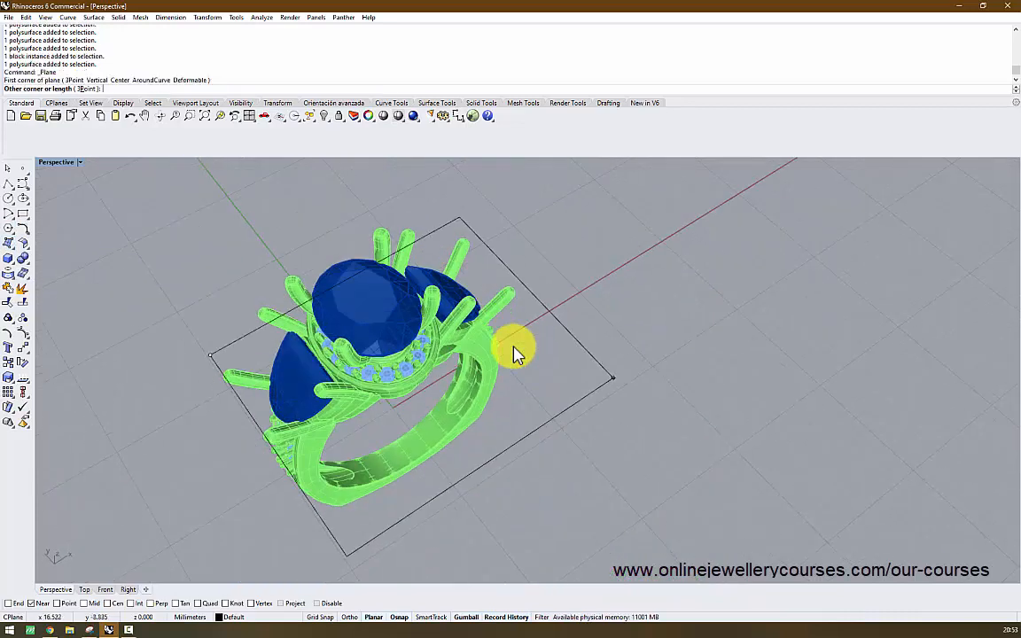
left_click(517, 353)
Raise the plane so that it cuts through the four centre-stone prongs just below their tips
left_click_drag(517, 354, 516, 354)
right_click_drag(517, 353, 516, 353)
scroll(517, 354, "up", 5)
left_click_drag(517, 354, 516, 354)
key("Escape")
right_click_drag(516, 354, 516, 354)
scroll(517, 353, "up", 5)
scroll(517, 353, "down", 5)
scroll(517, 354, "up", 6)
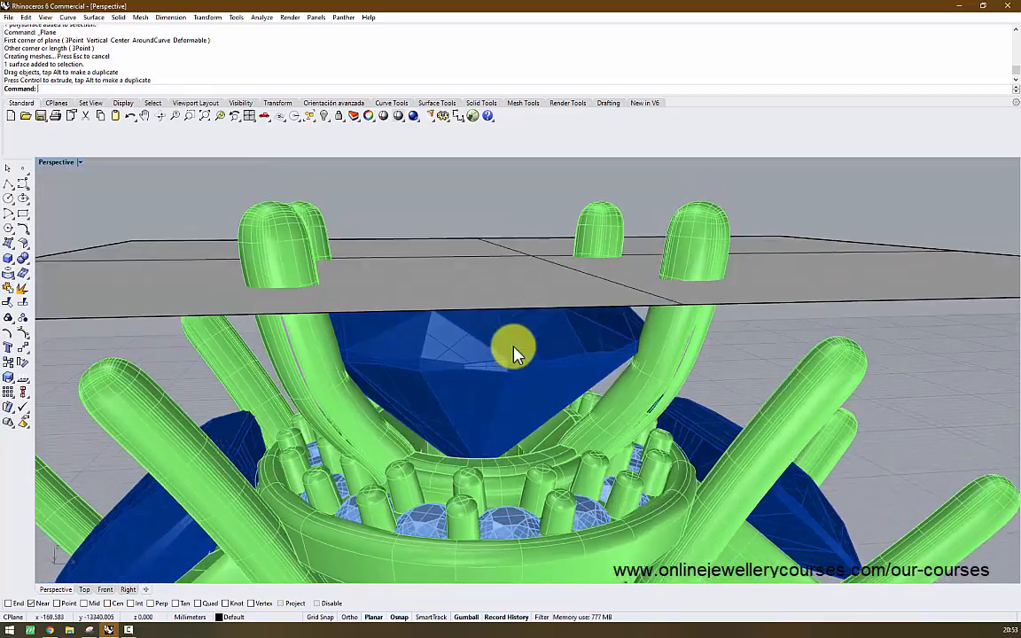
Split the ring's metal polysurface with the horizontal plane
scroll(517, 354, "down", 3)
key("Return")
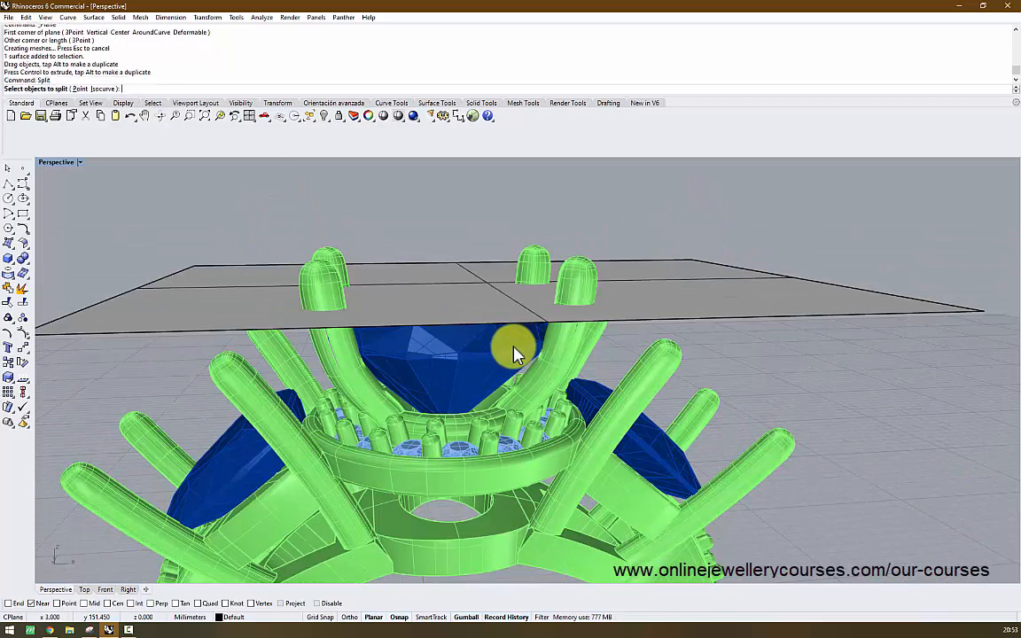
left_click(517, 353)
key("Return")
left_click(516, 354)
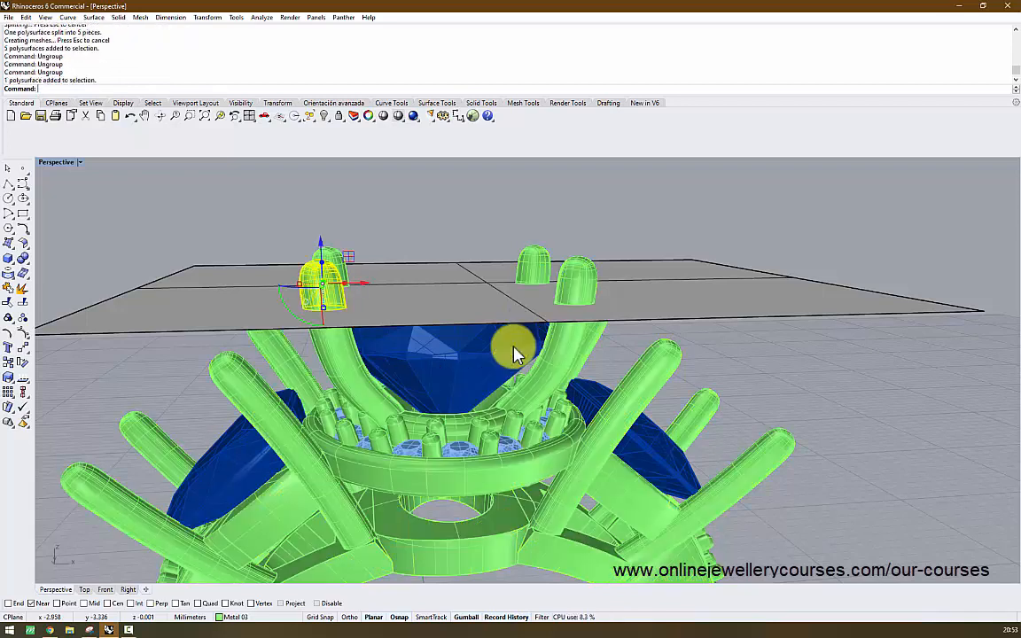
Delete the severed tip of the rear left centre-stone prong
key("Down")
key("Down")
key("Down")
key("Delete")
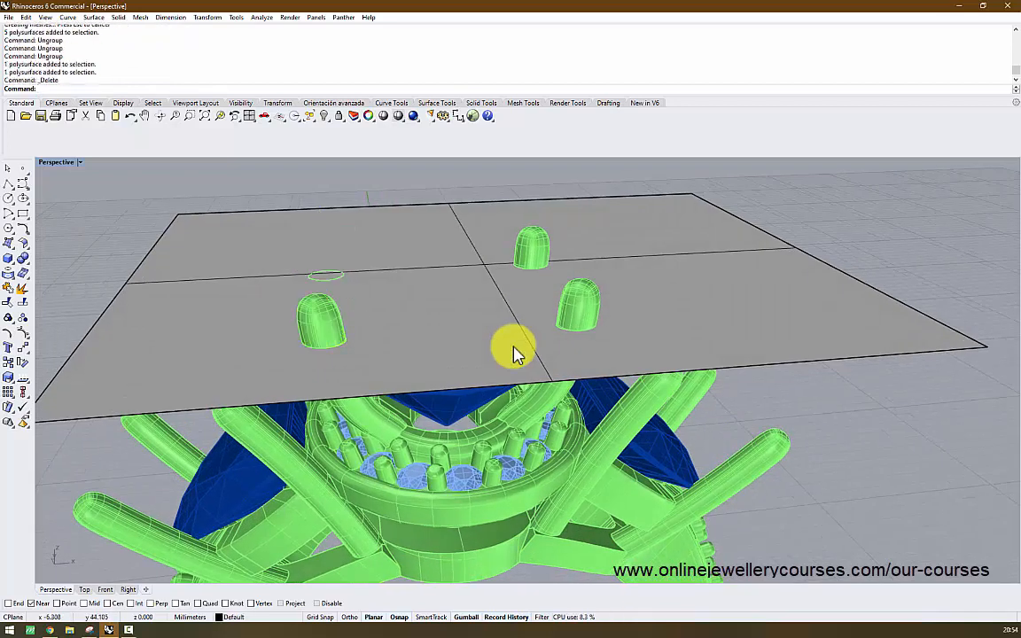
Delete the three remaining severed centre-stone prong tips and the horizontal cutting plane
key("Delete")
key("Delete")
key("Delete")
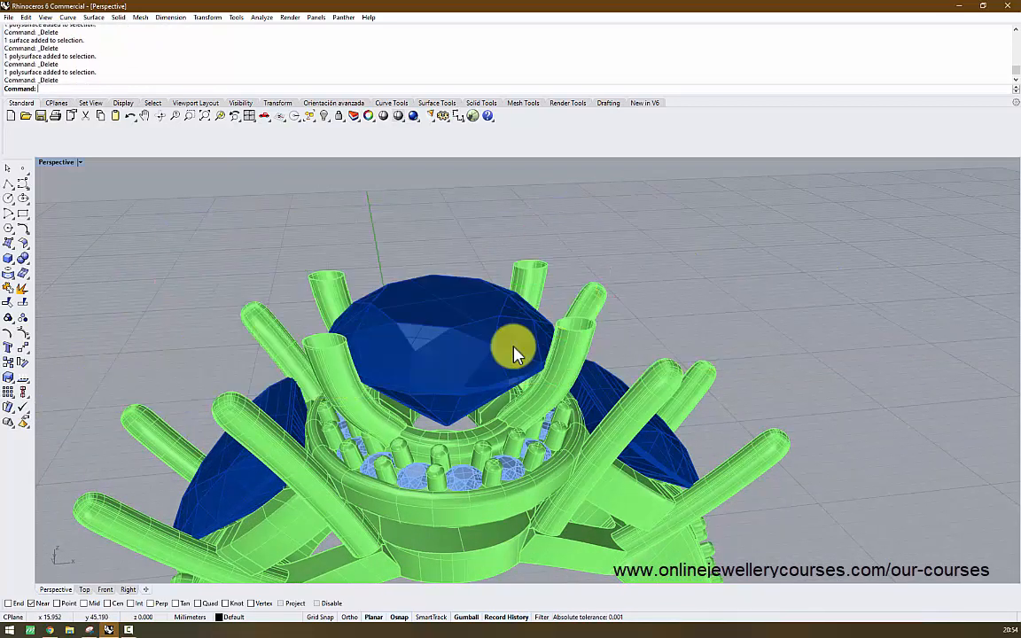
scroll(517, 353, "up", 6)
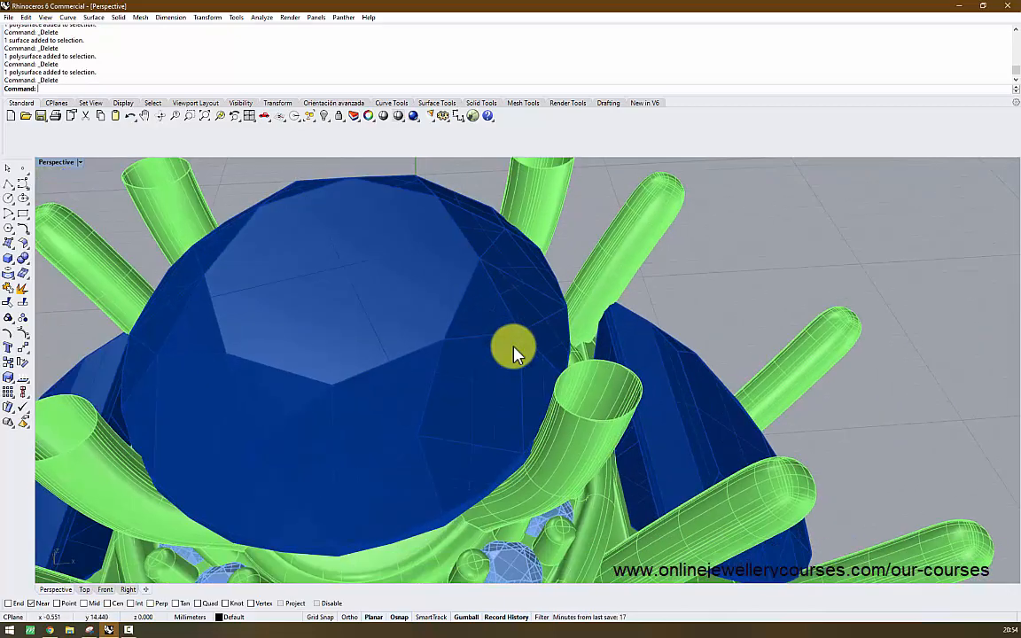
right_click_drag(517, 353, 656, 351)
scroll(517, 352, "up", 4)
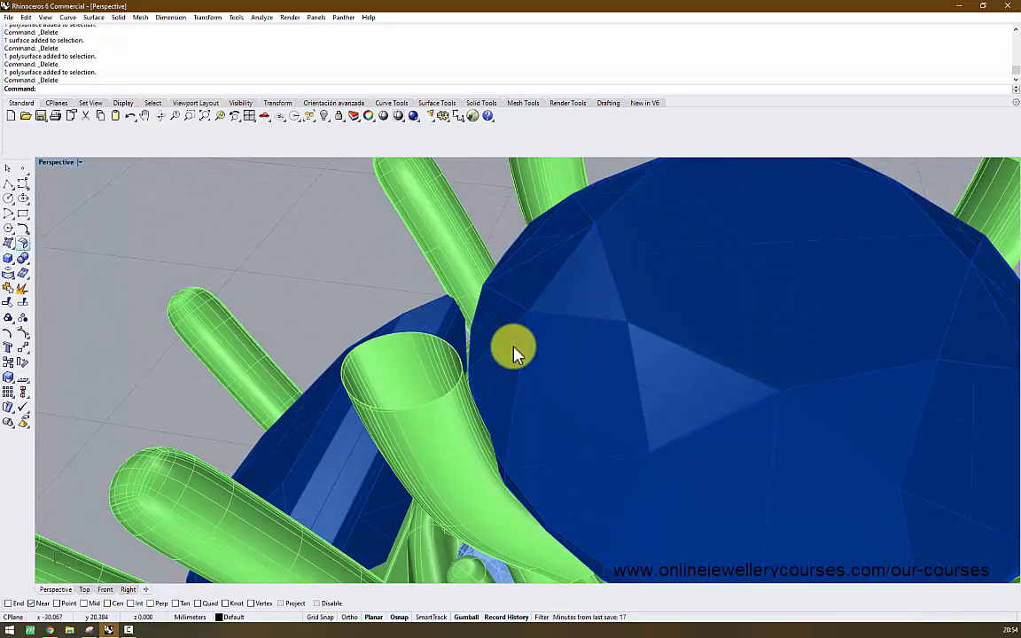
left_click(11, 262)
left_click(56, 266)
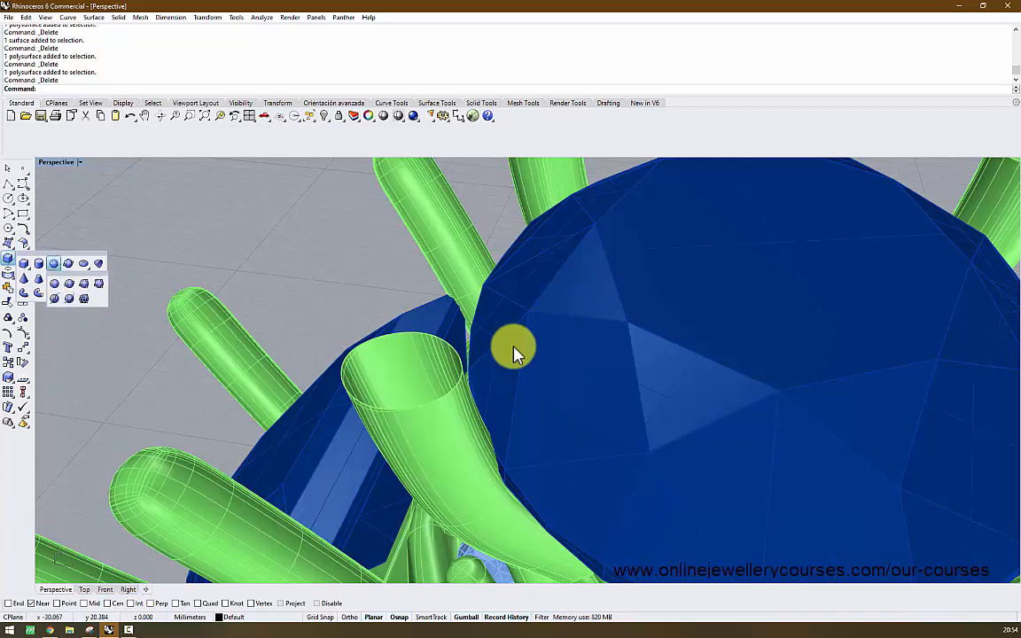
left_click(83, 283)
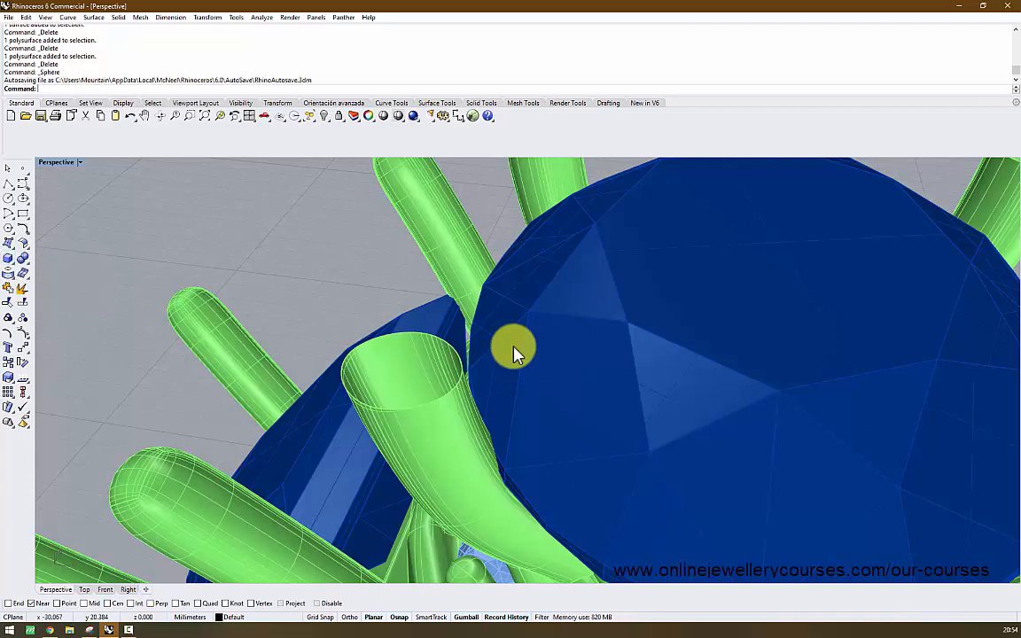
right_click_drag(418, 294, 354, 263)
key("Escape")
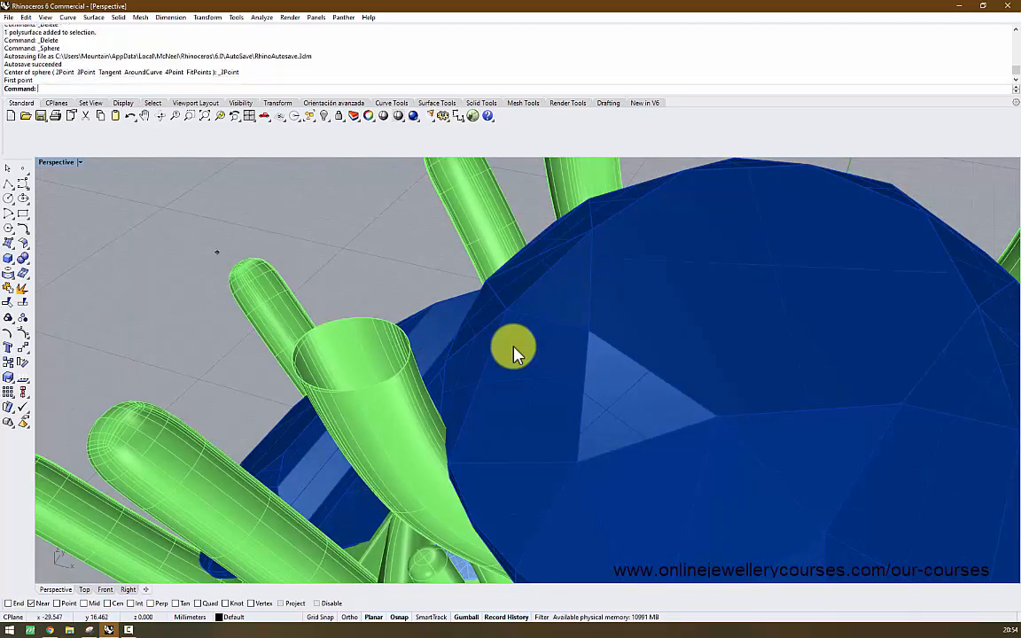
Create a 3Point sphere from three points on the open rim of the cut front left centre-stone prong
left_click(10, 261)
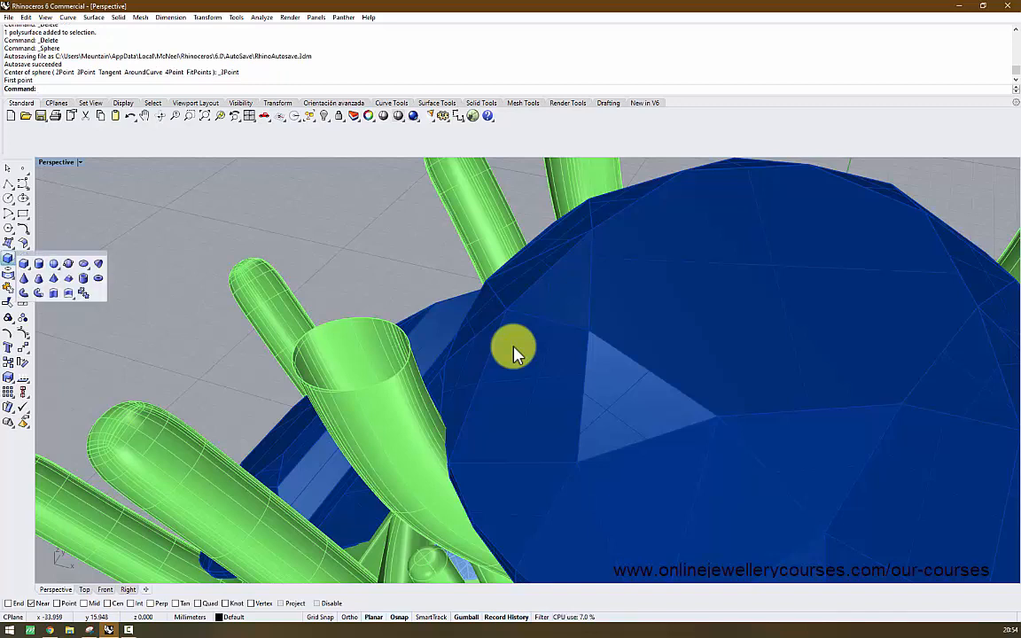
left_click_drag(59, 256, 102, 254)
left_click(98, 264)
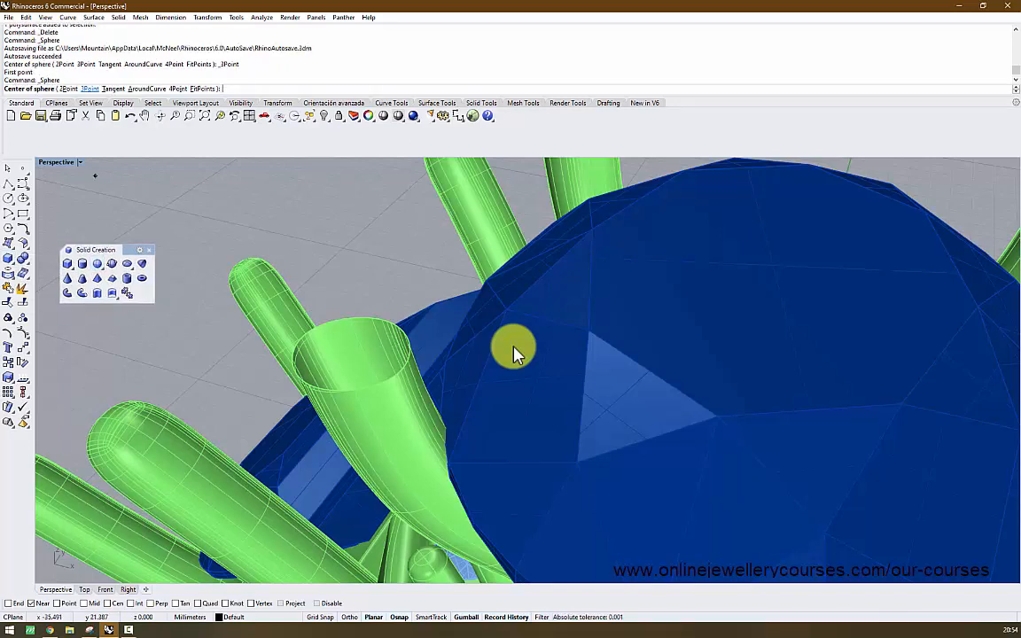
left_click(90, 88)
left_click(341, 319)
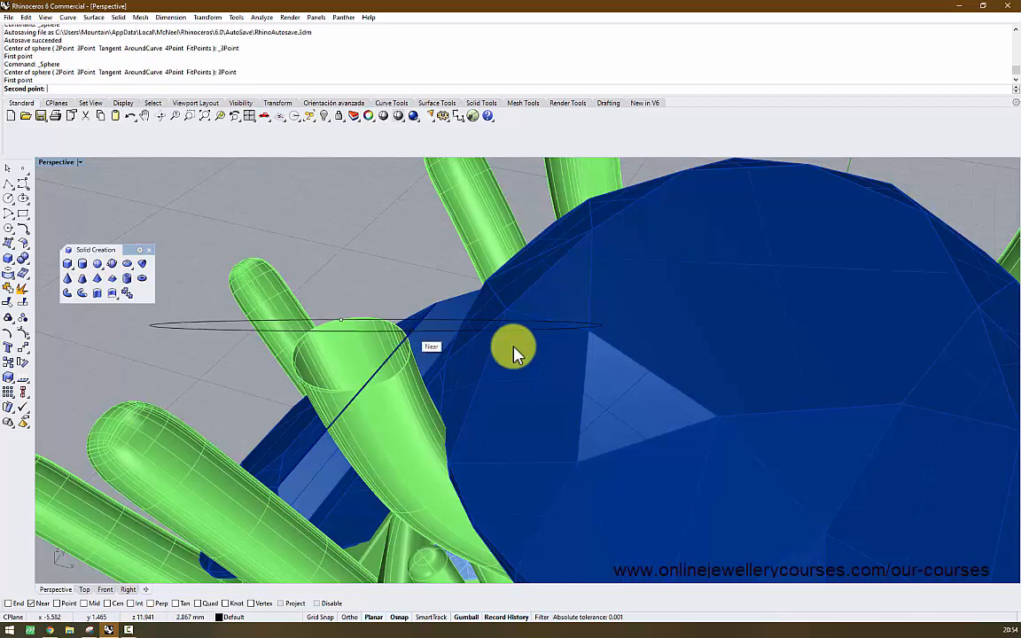
left_click(381, 359)
left_click(325, 388)
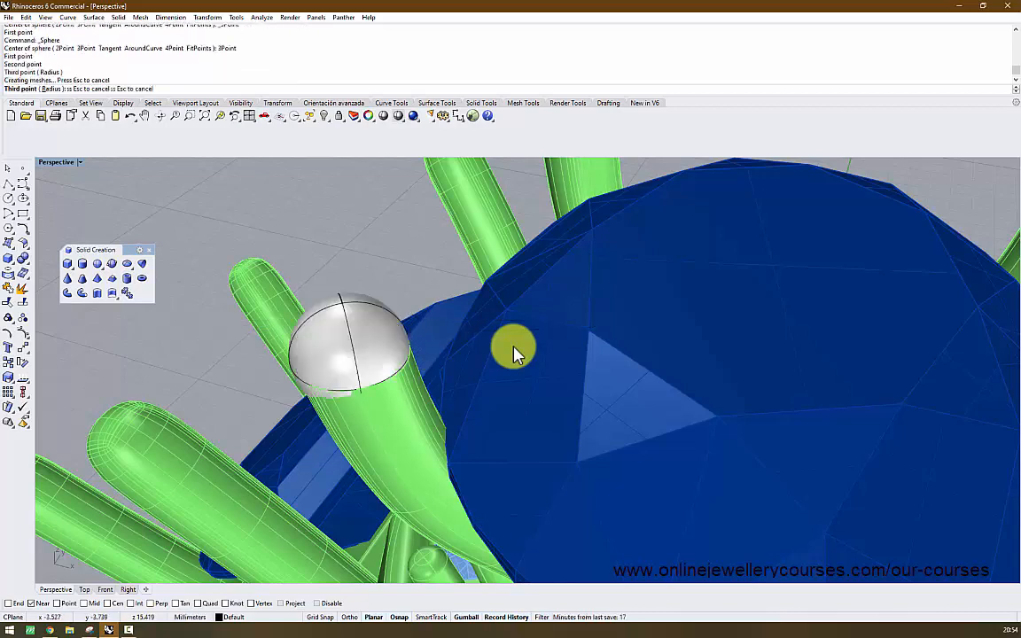
Examine the sphere on the cut front left prong and the prongs around the centre stone from several angles
scroll(327, 379, "down", 6)
left_click(339, 357)
right_click_drag(342, 359, 355, 257)
key("Escape")
scroll(390, 301, "up", 5)
mouse_move(513, 352)
right_mouse_down()
mouse_move(513, 328)
mouse_move(531, 381)
mouse_move(589, 372)
mouse_move(559, 310)
mouse_move(513, 390)
mouse_move(525, 448)
mouse_move(518, 439)
right_mouse_up()
scroll(390, 257, "down", 7)
scroll(390, 257, "up", 7)
left_click(394, 265)
key("Escape")
scroll(513, 353, "down", 5)
scroll(513, 353, "down", 3)
left_click(404, 546)
right_click_drag(405, 546, 398, 425)
scroll(514, 348, "up", 4)
key("Escape")
Undo the sphere, the deletions of the cutting plane and four prong tips, and the last ungrouping
right_click_drag(514, 348, 523, 425)
key("ctrl+z")
key("ctrl+z")
key("ctrl+z")
key("ctrl+z")
key("ctrl+z")
key("ctrl+z")
key("ctrl+z")
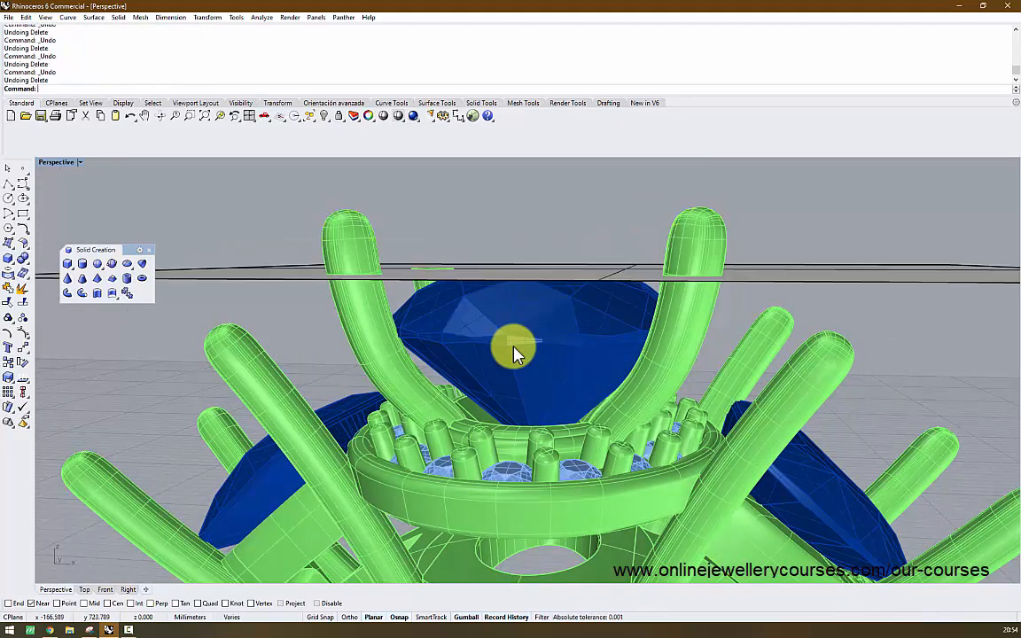
Lower the horizontal cutting plane by about 0.68 mm so it crosses the centre stone and its prongs
left_click(514, 274)
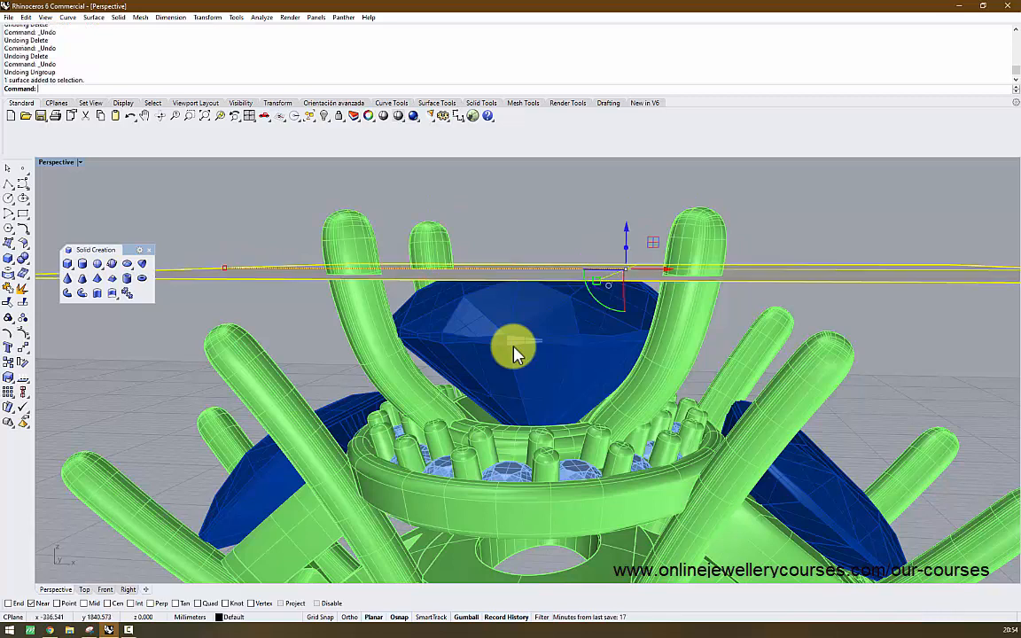
left_click_drag(626, 228, 625, 252)
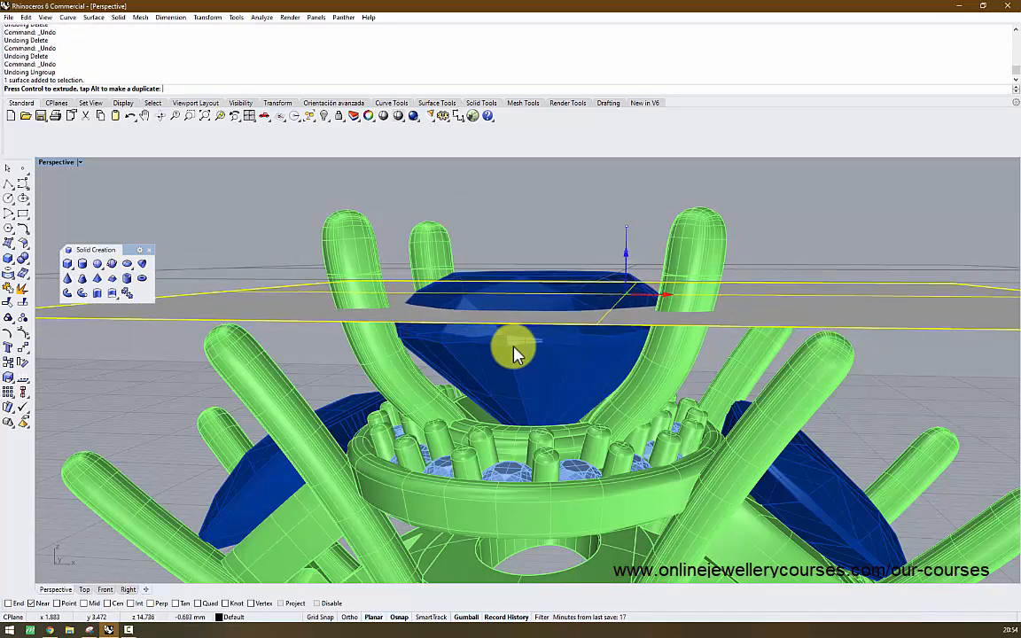
key("Escape")
Split the ring's metal polysurface with the lowered horizontal plane
type("plit")
key("Return")
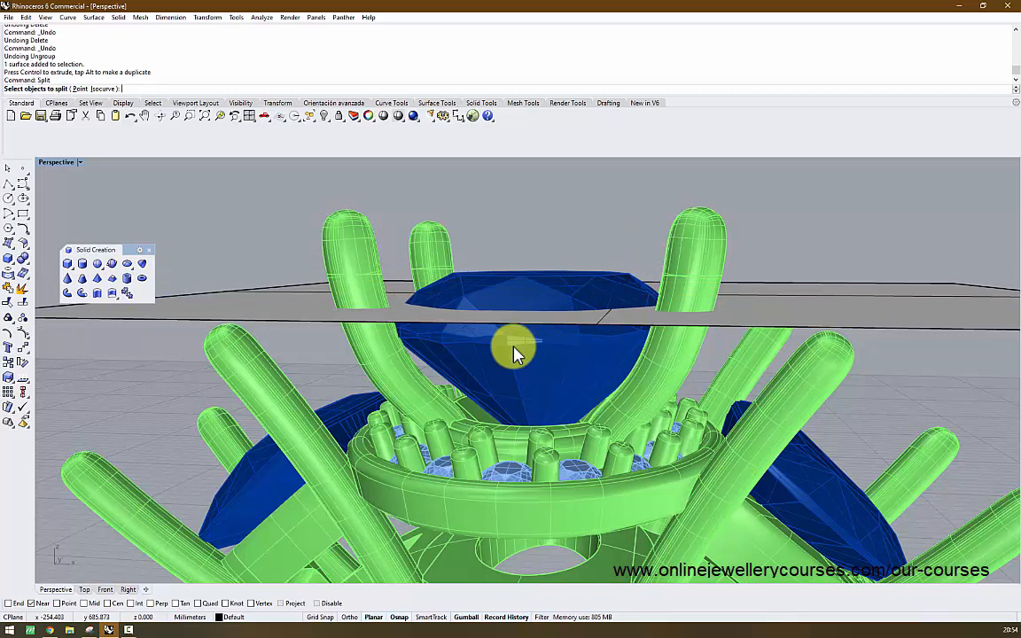
left_click(381, 354)
key("Return")
left_click(514, 352)
left_click(514, 353, "ctrl")
left_click(514, 347)
key("Return")
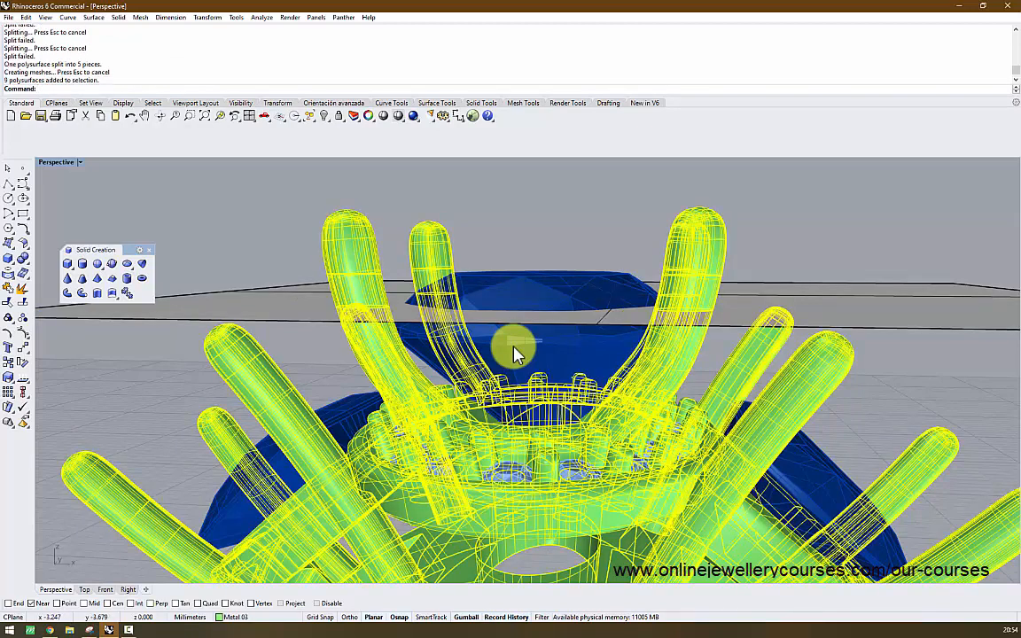
Ungroup the split metal pieces fully so that each can be selected separately
key("ctrl+shift+g")
key("ctrl+shift+g")
key("ctrl+shift+g")
key("Escape")
Delete the severed tips and the short segments below them on the two left centre-stone prongs
left_click(357, 292)
key("F12")
right_click_drag(514, 346, 517, 390)
left_click(347, 278)
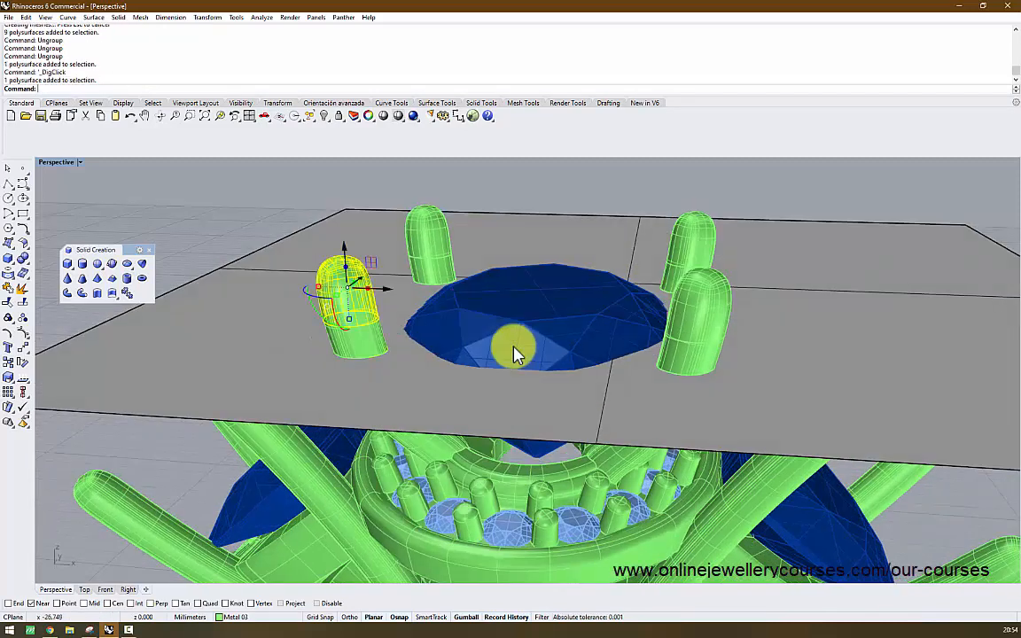
key("Delete")
left_click(297, 288)
left_click(355, 336)
key("Delete")
left_click(429, 229)
key("Delete")
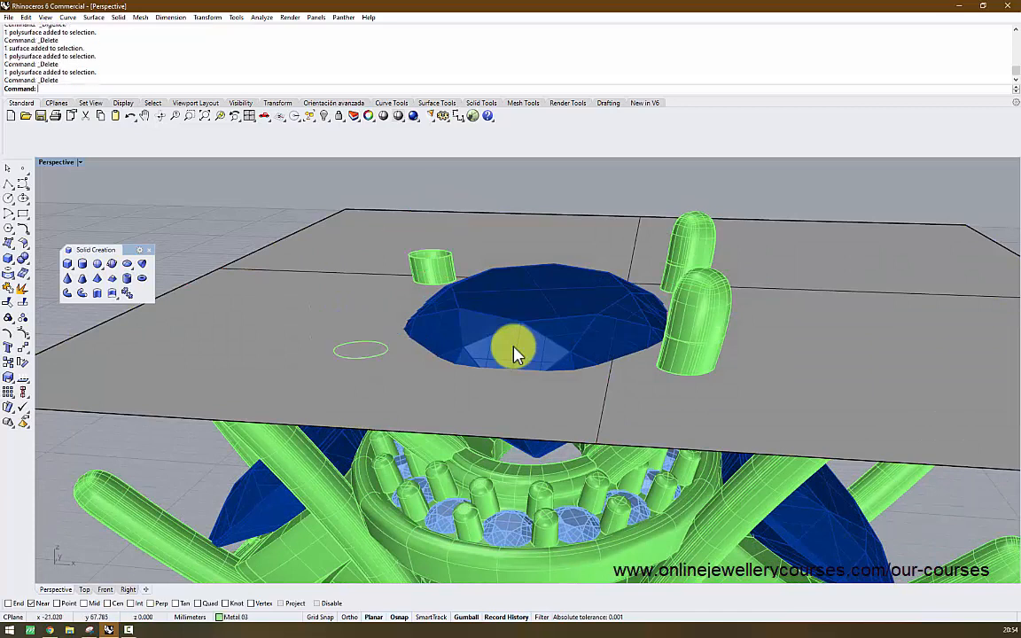
left_click(433, 266)
key("Delete")
Delete the severed tips and short segments above the plane on the two right centre-stone prongs
left_click(692, 238)
key("Delete")
left_click(672, 280)
key("Delete")
left_click(699, 303)
key("Delete")
left_click(690, 357)
key("Delete")
Create a 3Point sphere from three points on the front left prong's circular cut edge at the plane
scroll(387, 365, "up", 5)
left_click(266, 296)
right_click_drag(514, 347, 526, 376)
left_click(111, 191)
left_click(11, 260)
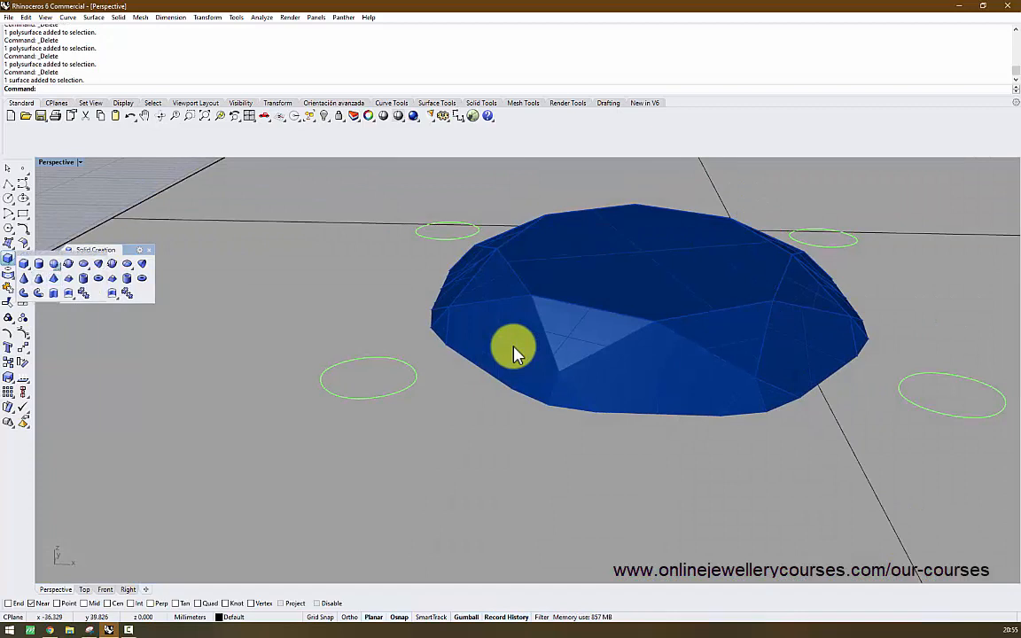
left_click(53, 264)
left_click(89, 89)
left_click(331, 364)
left_click(411, 366)
left_click(364, 399)
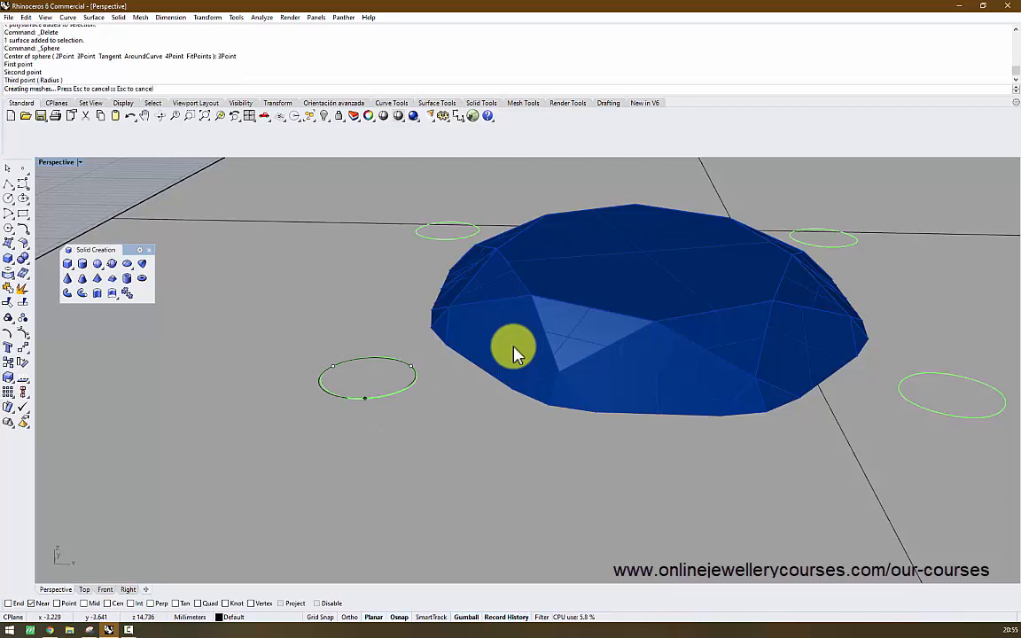
Mirror the sphere onto the rear left prong across a horizontal mirror line through the origin (0)
scroll(362, 383, "down", 5)
left_click(365, 374)
scroll(367, 379, "down", 6)
right_click_drag(367, 379, 385, 432)
type("Mi")
key("Return")
type("0")
key("Return")
left_click(222, 441, "shift")
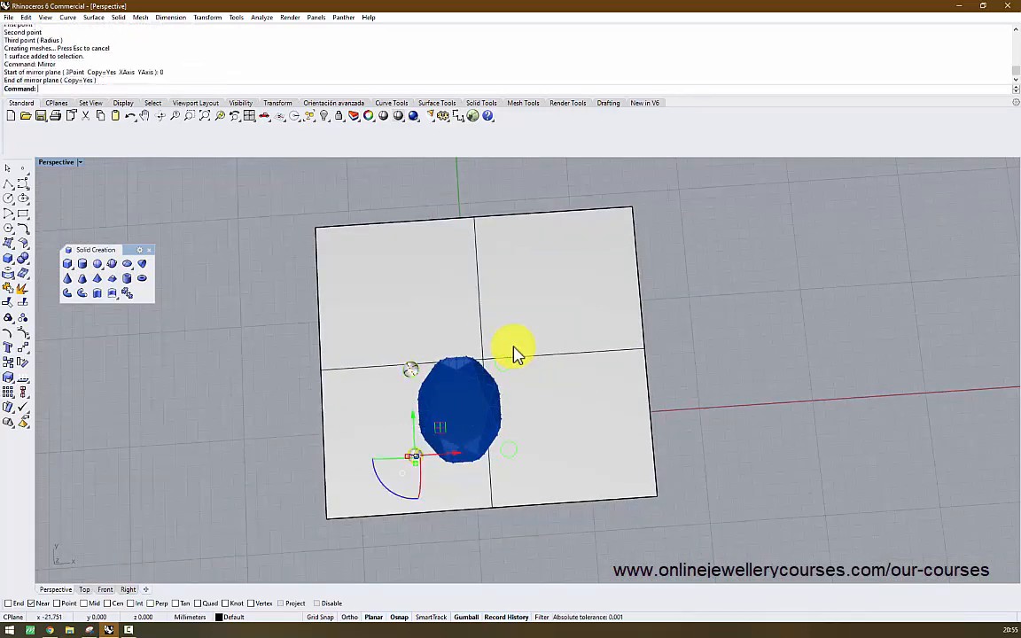
Mirror both left spheres onto the right prongs across a line through the origin (0) along the Y axis
left_click(410, 370, "shift")
key("Return")
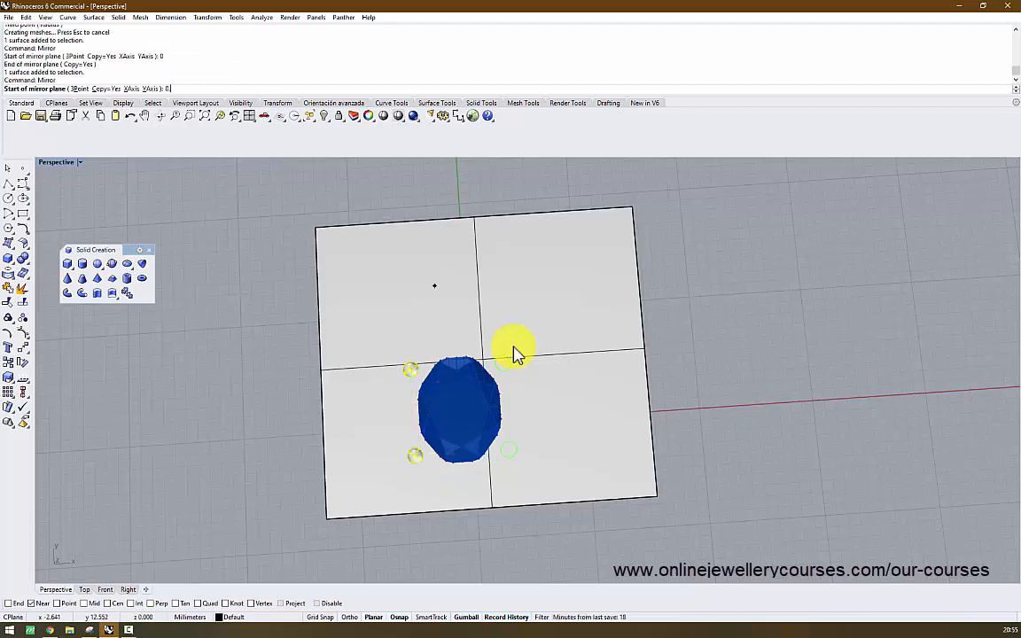
key("Return")
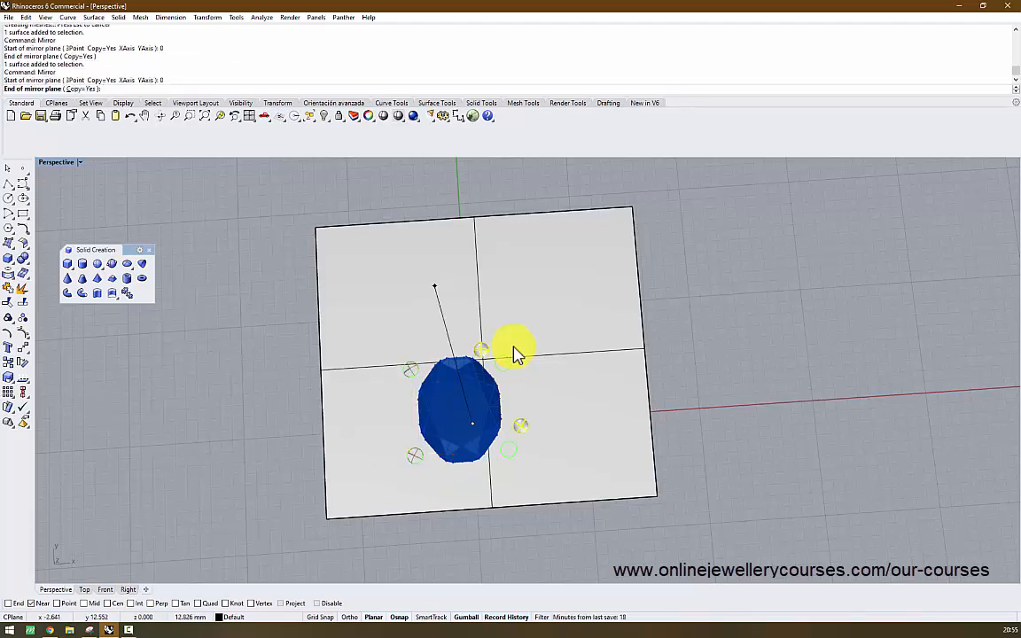
left_click(462, 260, "shift")
right_click_drag(462, 259, 487, 199)
key("Escape")
Split the four prong spheres with the horizontal plane as the cutting object
scroll(478, 292, "up", 5)
right_click_drag(514, 346, 514, 341)
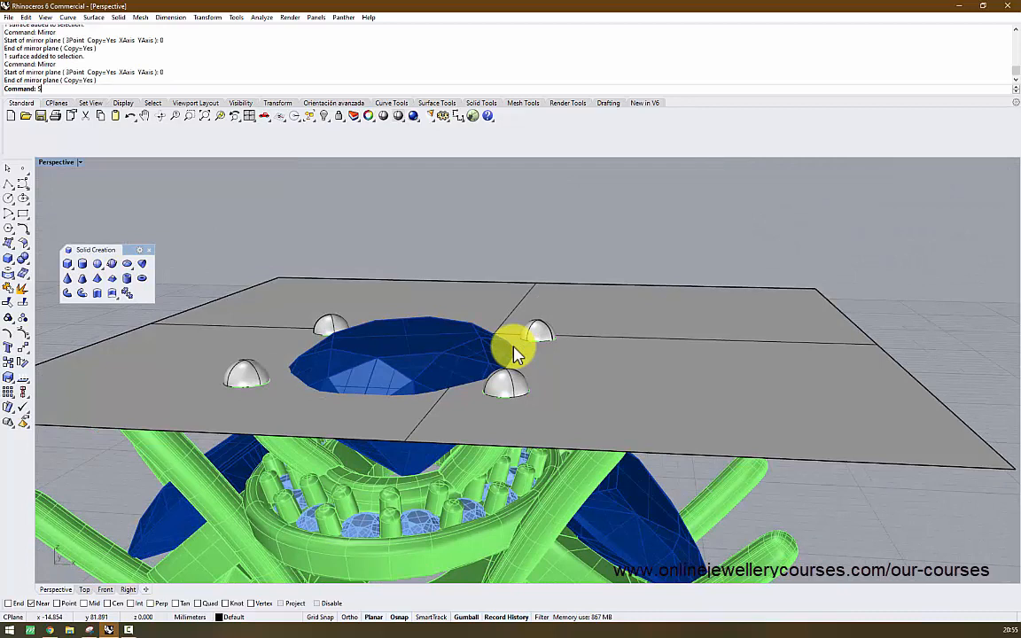
type("Split")
key("Return")
scroll(353, 359, "up", 3)
left_click(317, 316)
left_click(163, 385)
left_click(627, 403)
left_click(635, 316)
key("Return")
left_click(621, 282)
key("Return")
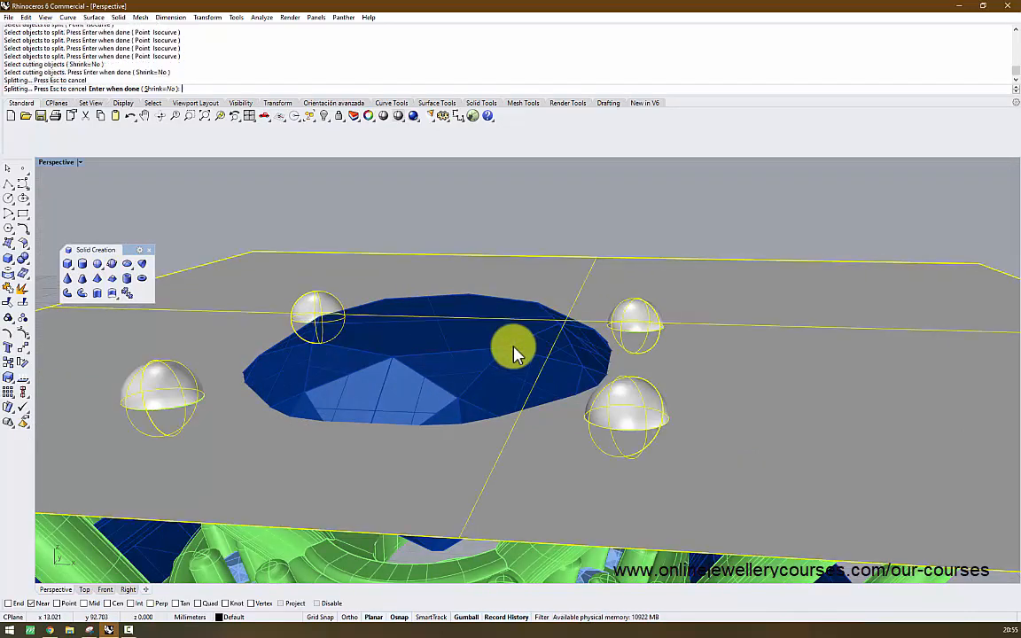
Delete the cutting plane and the lower half of each of the four split spheres
left_click(620, 282)
key("Delete")
mouse_move(514, 346)
right_mouse_down()
mouse_move(522, 338)
mouse_move(425, 366)
right_mouse_up()
left_click(645, 397)
key("Delete")
left_click(606, 344)
key("Delete")
mouse_move(607, 343)
right_mouse_down()
mouse_move(514, 347)
mouse_move(514, 364)
mouse_move(567, 354)
right_mouse_up()
left_click(743, 381)
key("Delete")
mouse_move(743, 381)
right_mouse_down()
mouse_move(514, 347)
mouse_move(523, 305)
right_mouse_up()
scroll(514, 346, "down", 5)
scroll(837, 434, "up", 5)
left_click(884, 483)
key("Delete")
scroll(884, 483, "down", 6)
right_click_drag(884, 483, 798, 483)
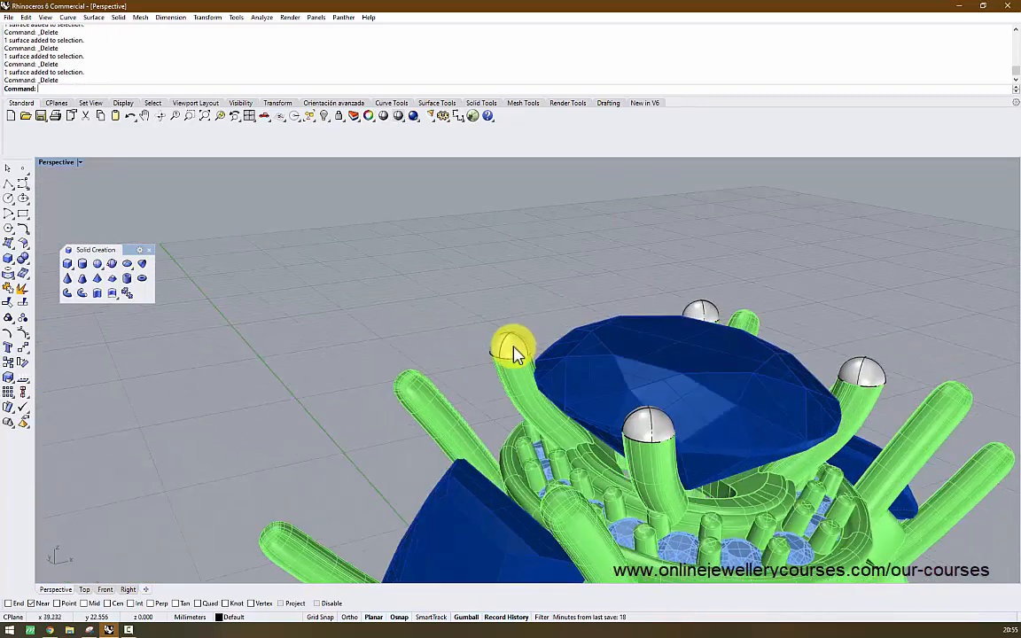
Undo the sphere caps and their mirrored copies, the prong-piece deletions, the ungrouping, the last split and the plane's lowering
scroll(514, 347, "down", 6)
mouse_move(514, 346)
right_mouse_down()
mouse_move(444, 310)
mouse_move(514, 372)
mouse_move(514, 443)
mouse_move(514, 372)
mouse_move(514, 398)
mouse_move(434, 381)
mouse_move(516, 352)
right_mouse_up()
scroll(514, 347, "up", 7)
key("ctrl+z")
key("ctrl+z")
scroll(517, 353, "up", 2)
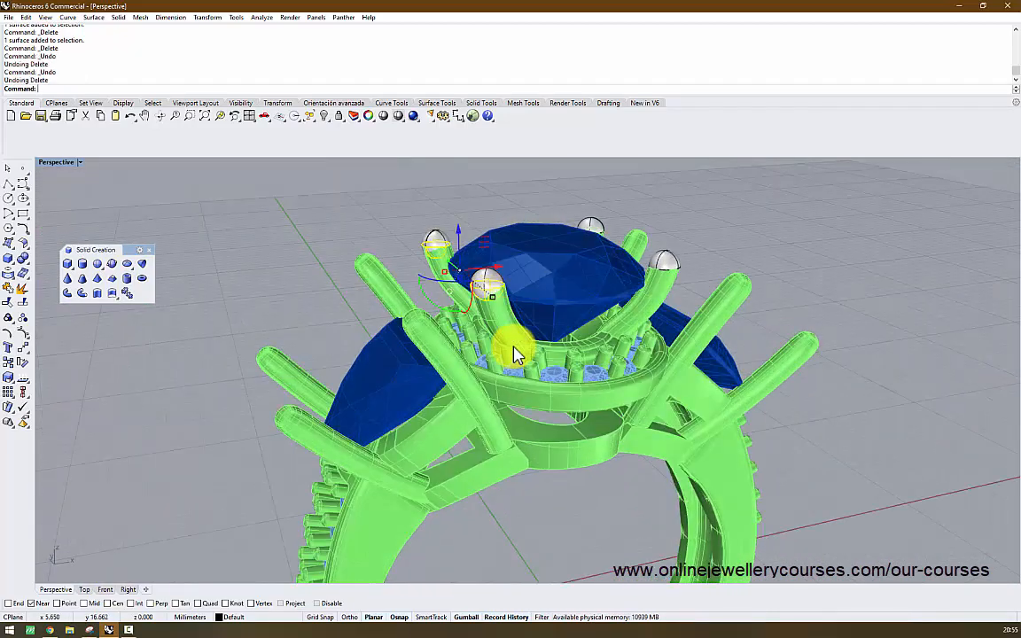
key("ctrl+z")
key("ctrl+z")
key("ctrl+z")
key("ctrl+z")
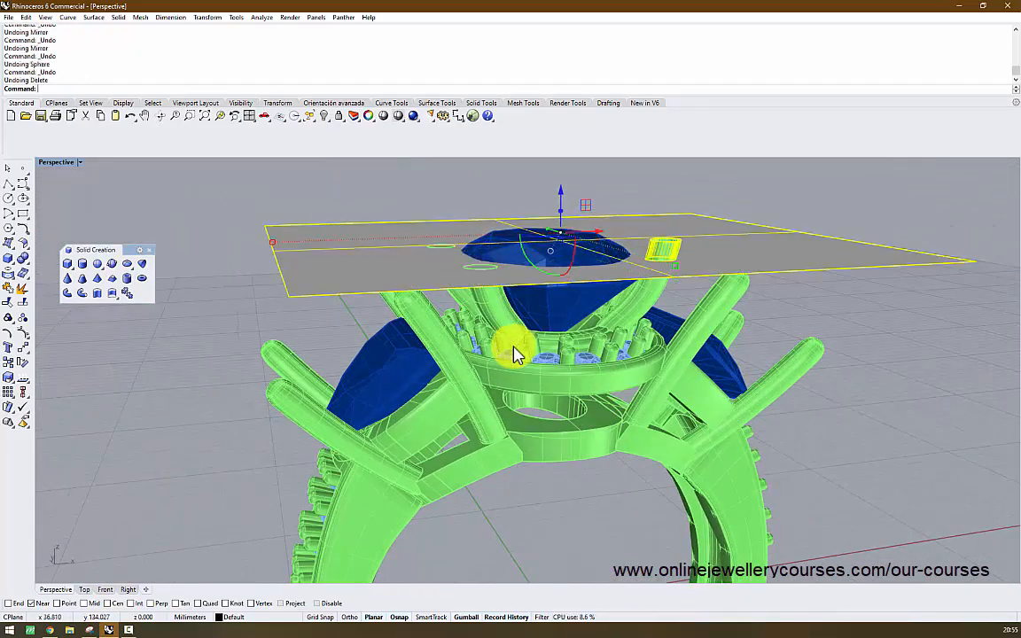
key("ctrl+z")
key("ctrl+z")
key("ctrl+z")
key("ctrl+z")
key("ctrl+z")
key("ctrl+z")
key("ctrl+z")
key("ctrl+z")
key("ctrl+z")
key("ctrl+z")
key("ctrl+z")
key("ctrl+z")
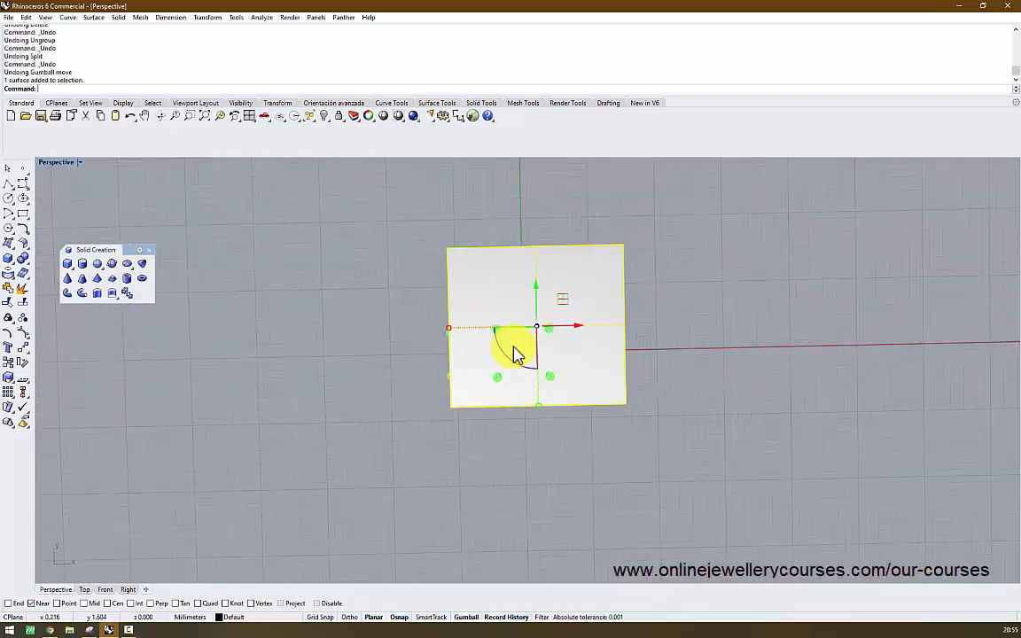
Reposition, scale and tilt the cutting plane in front of the centre stone for an angled prong cut
left_click_drag(535, 285, 535, 311)
left_click_drag(538, 431, 515, 353, "shift")
scroll(515, 354, "up", 10)
right_click_drag(514, 353, 515, 353)
scroll(515, 353, "up", 6)
left_click_drag(442, 281, 443, 309)
left_click_drag(411, 379, 426, 389)
scroll(515, 354, "down", 5)
right_click_drag(515, 353, 515, 354)
left_click_drag(505, 321, 519, 313)
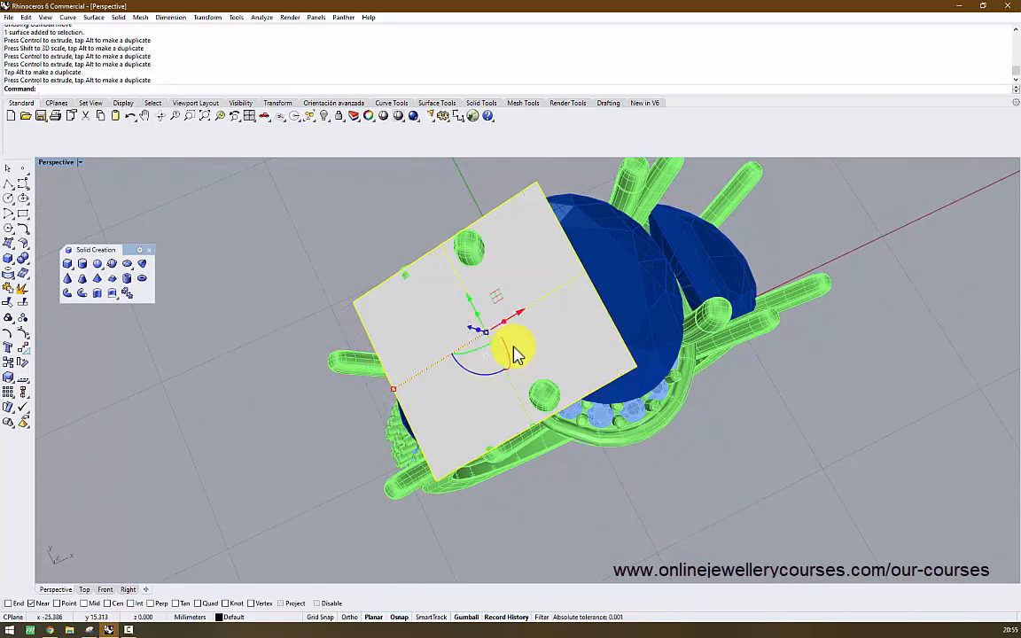
Rotate the tilted cutting plane 45 degrees around the origin (0) so it faces the front-left prong
left_click(23, 362)
type("0")
key("Return")
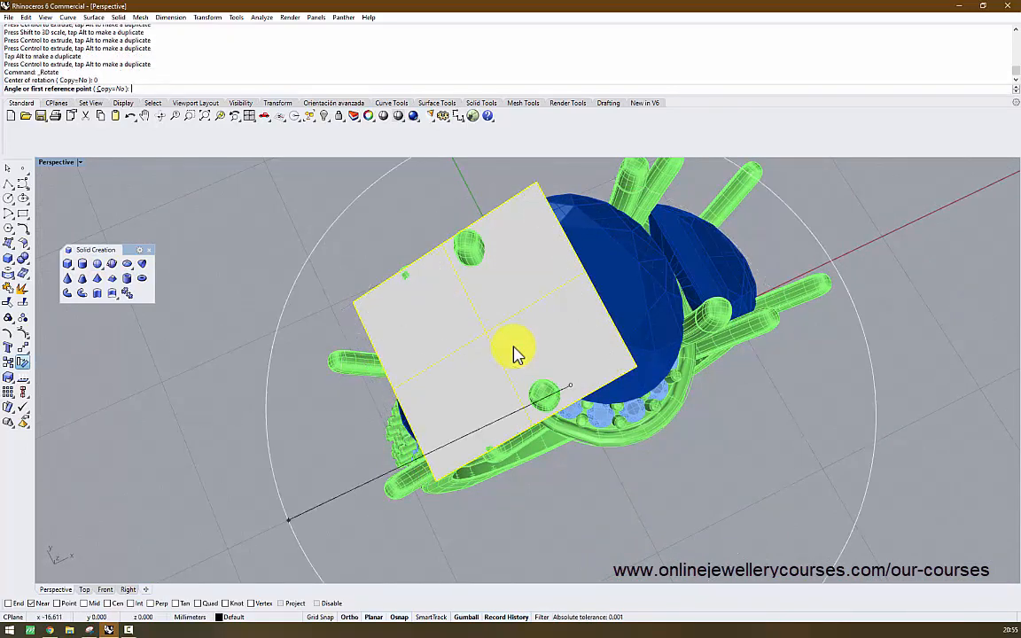
left_click(279, 523)
left_click(511, 567)
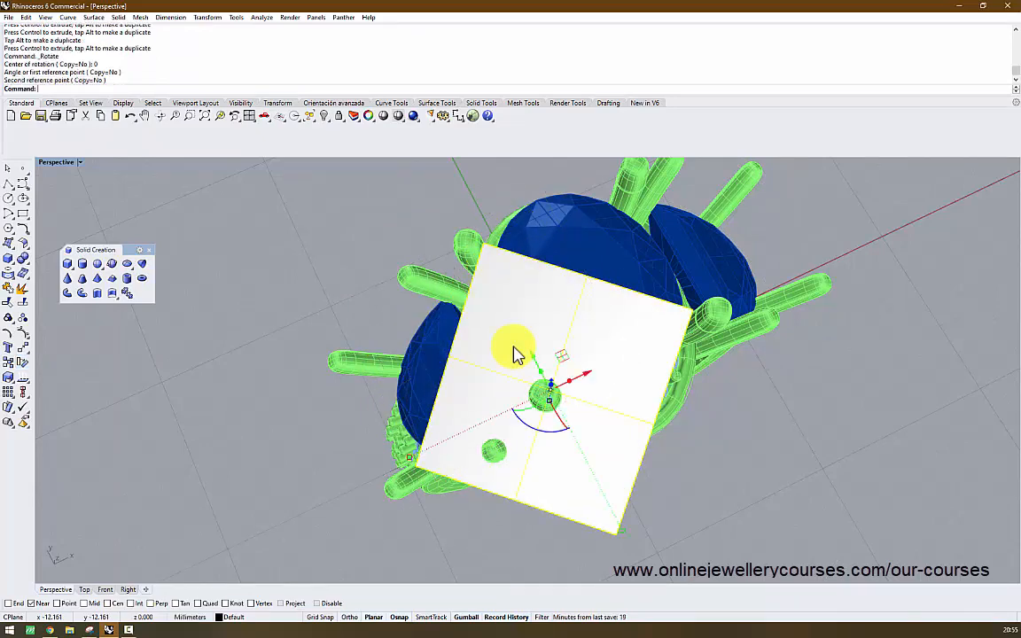
Lower the tilted plane so it crosses the front-left centre-stone prong at the height of the stone's edge
right_click_drag(514, 354, 541, 257)
key("Escape")
scroll(514, 354, "up", 5)
right_click_drag(514, 355, 576, 310)
left_click(514, 355)
left_click_drag(560, 339, 560, 382)
key("Escape")
mouse_move(514, 354)
right_mouse_down()
mouse_move(541, 342)
mouse_move(537, 368)
mouse_move(517, 352)
right_mouse_up()
scroll(514, 354, "up", 6)
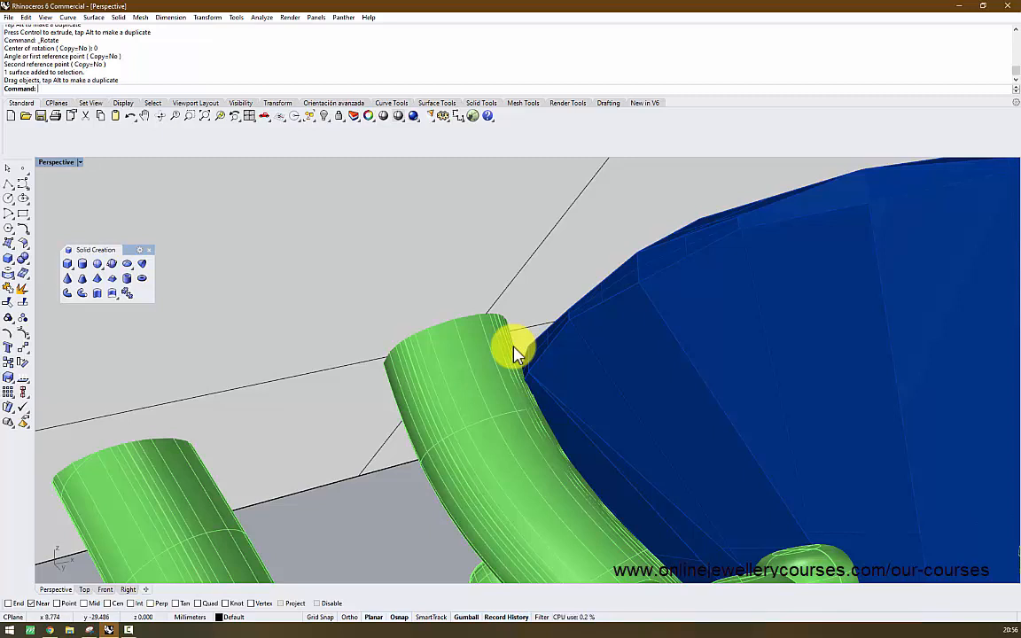
scroll(514, 348, "down", 8)
right_click_drag(513, 347, 514, 381)
scroll(514, 347, "up", 6)
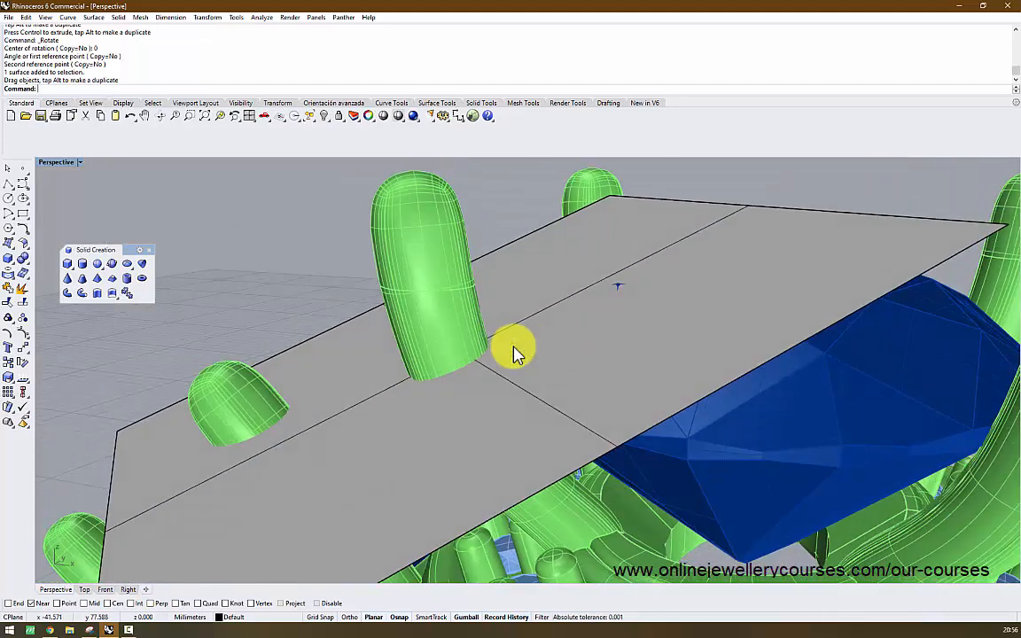
key("Return")
left_click(514, 346)
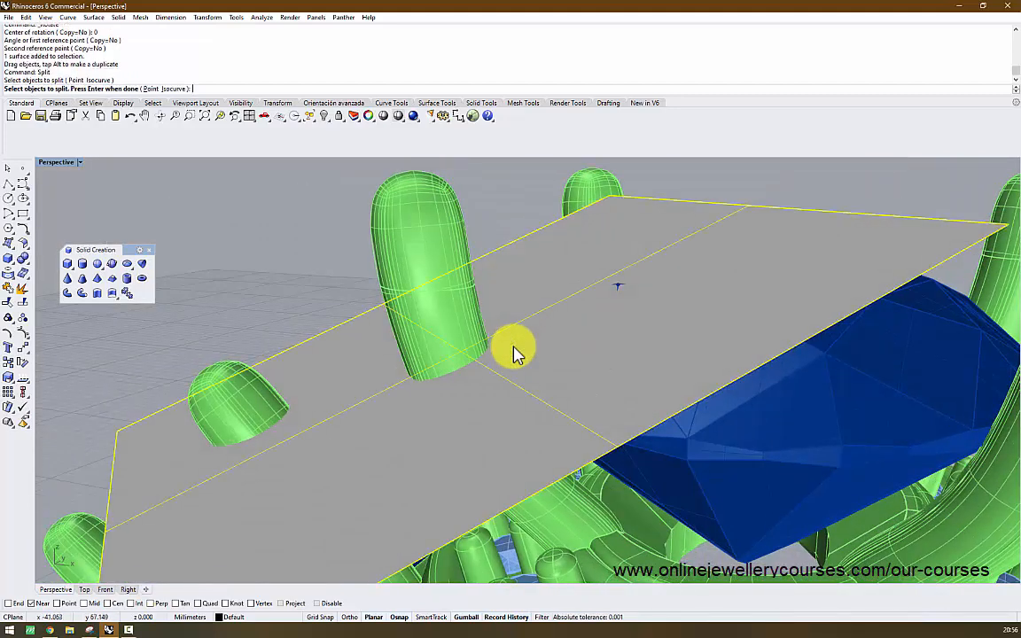
left_click(514, 352)
key("Return")
scroll(514, 353, "down", 6)
right_click_drag(514, 353, 532, 292)
key("Escape")
Narrow the cutting plane with Scale1D, using the midpoint of its far edge as the base point
left_click(514, 353)
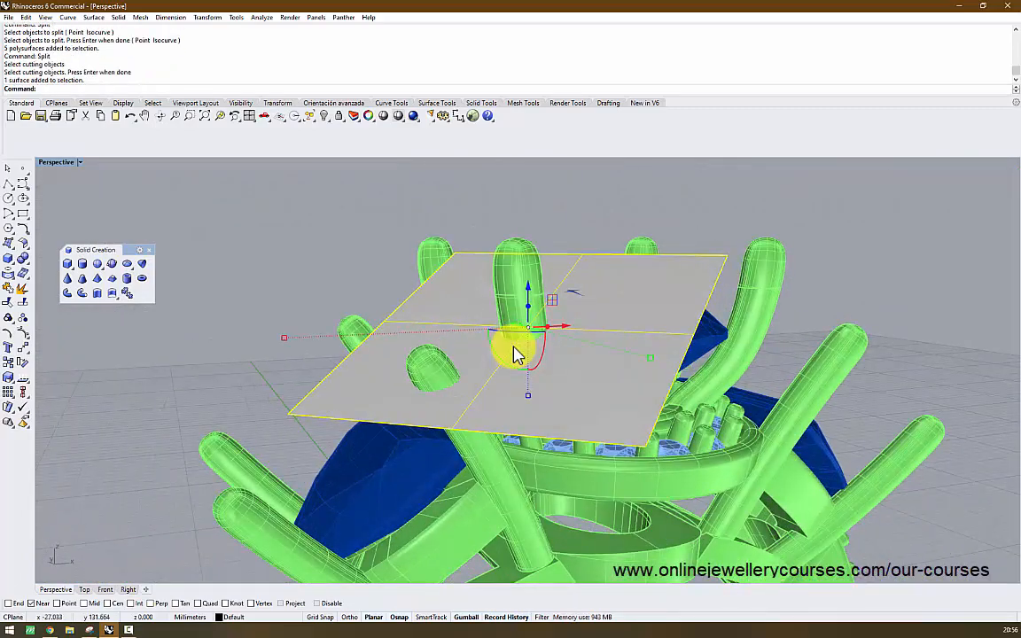
left_click(9, 378)
left_click(53, 382)
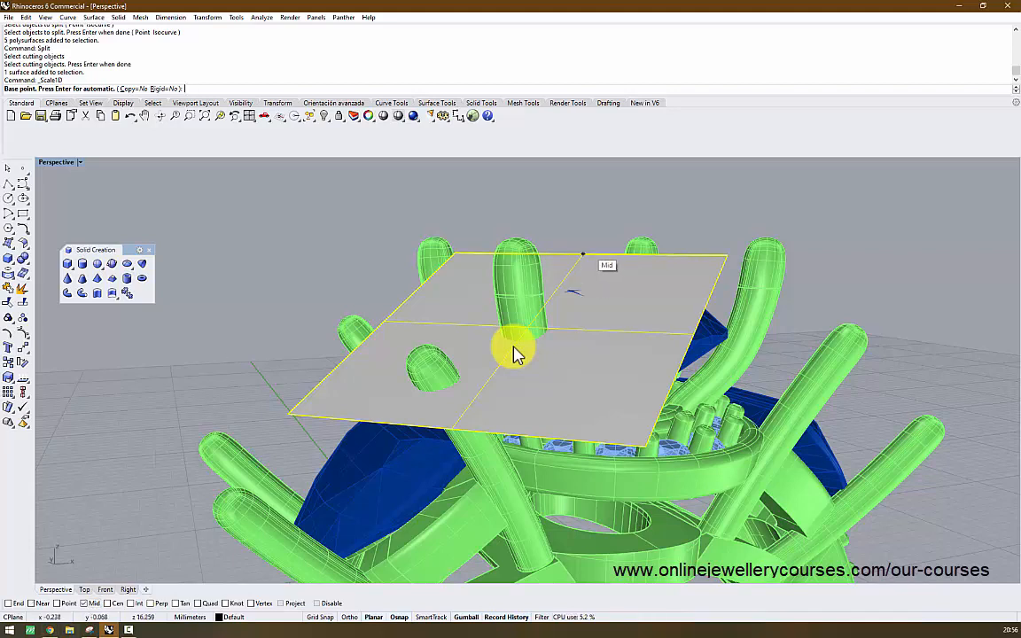
left_click(582, 255)
right_click_drag(514, 352, 554, 390)
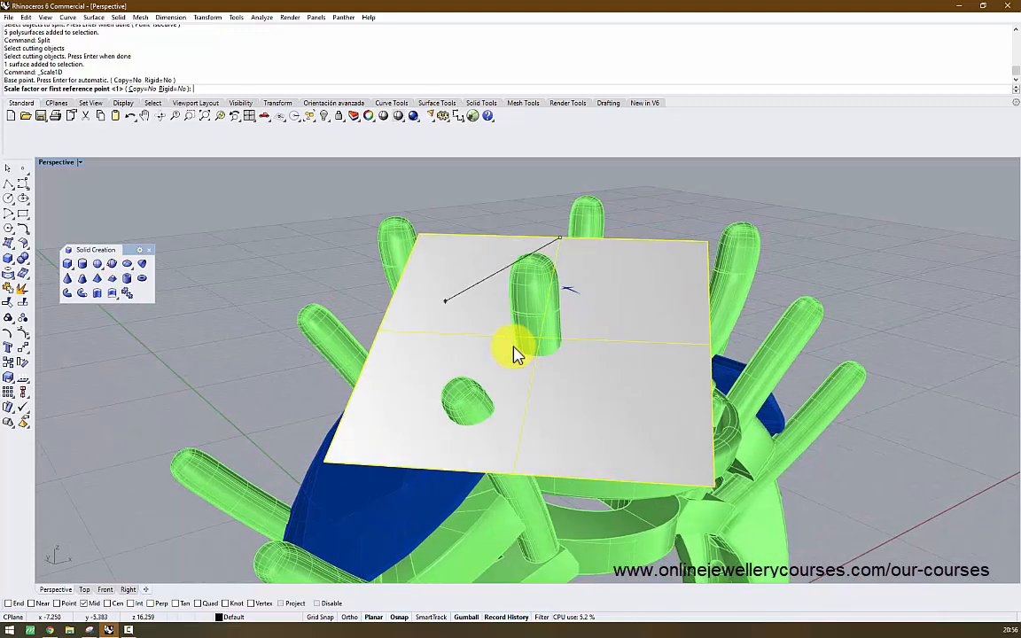
left_click(518, 354)
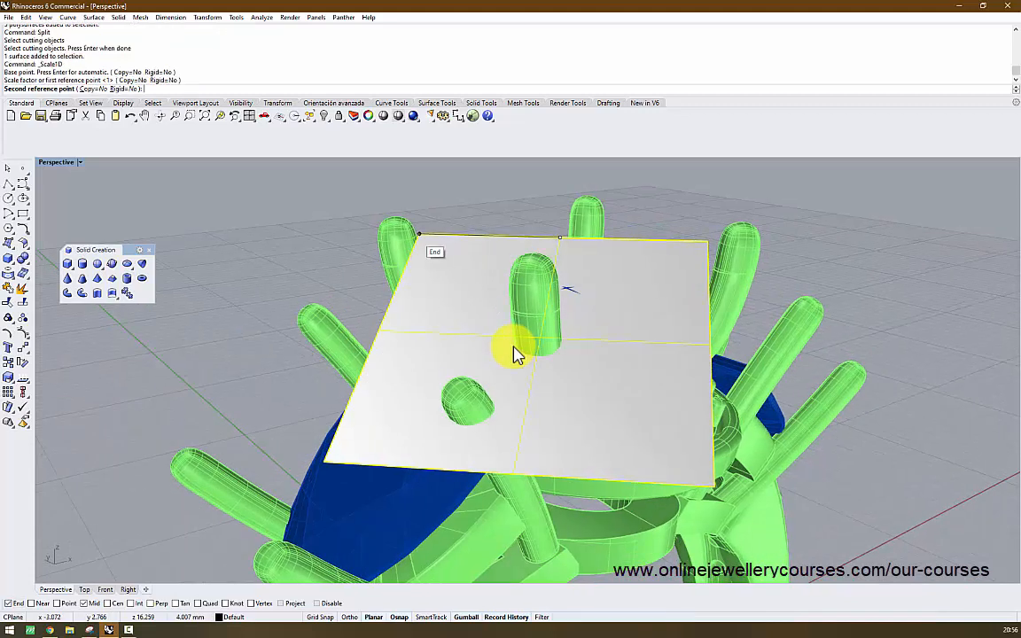
left_click(518, 354)
key("Return")
key("Return")
left_click(509, 237)
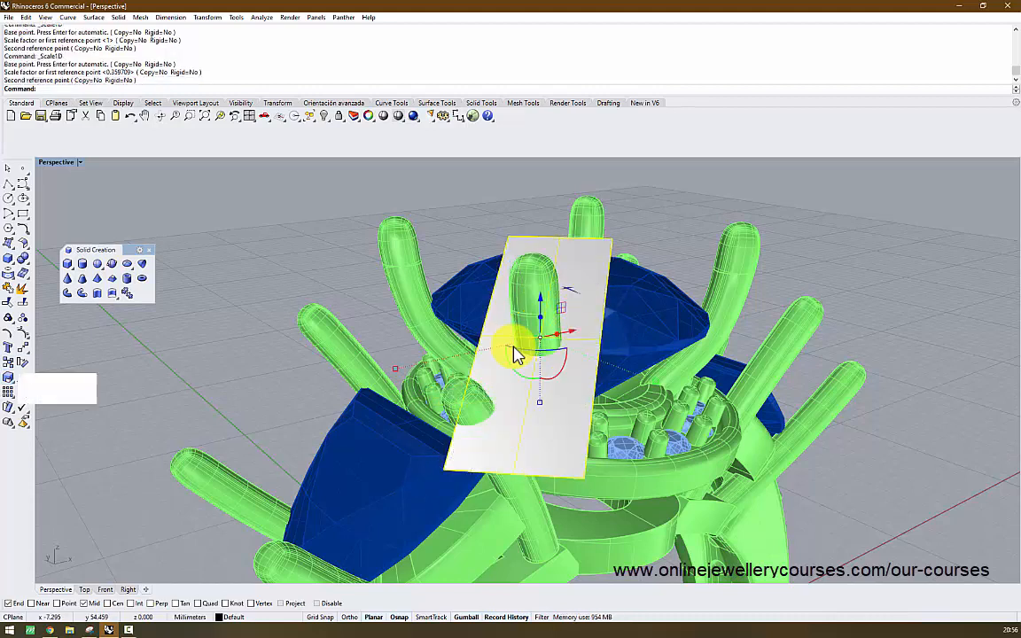
Adjust the plane's length with Scale1D so it crosses only the front-left centre-stone prong
left_click(98, 380)
left_click(509, 236)
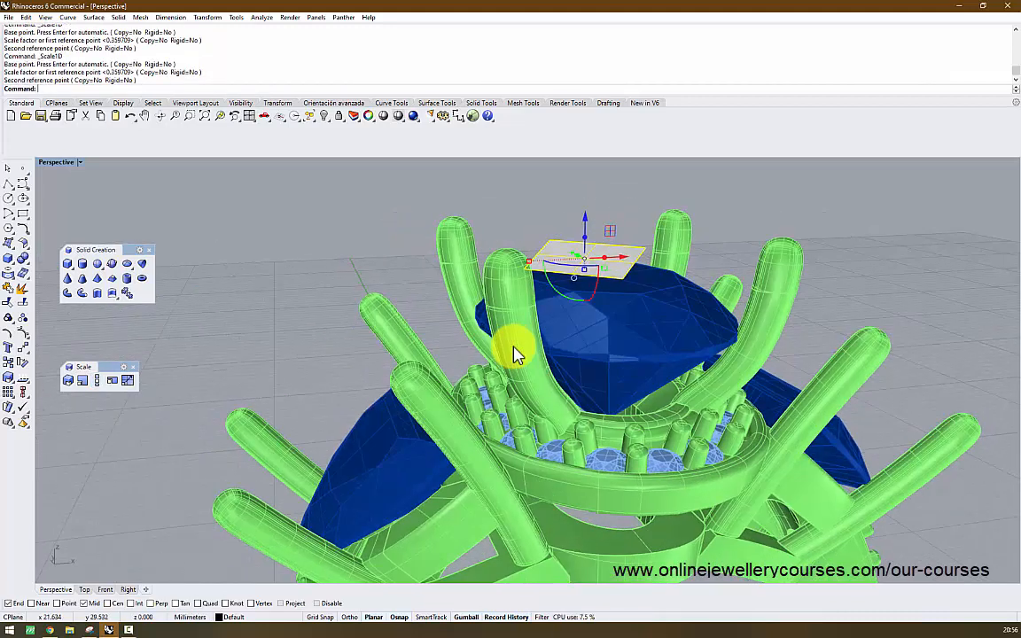
key("Return")
left_click(510, 232)
left_click(497, 255)
left_click(433, 361)
Split the ring's metal with the small tilted plane as the cutting object
right_click_drag(432, 361, 478, 319)
type("Split")
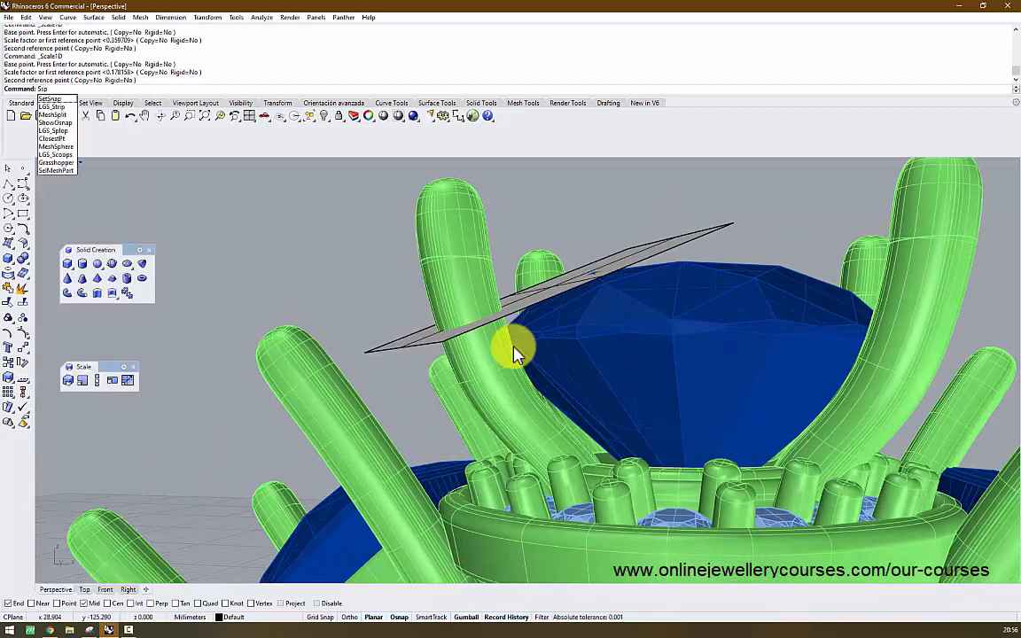
key("Return")
left_click(517, 353)
key("Return")
left_click(516, 353)
key("Return")
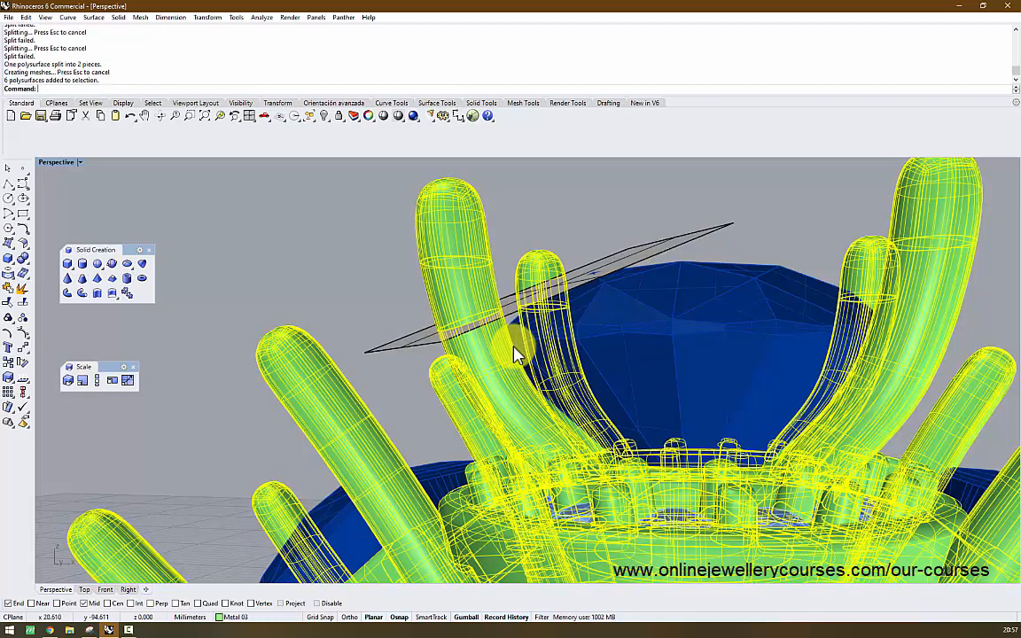
Ungroup the metal parts, then delete the cut-off pieces of the front-left prong and the cutting plane
key("ctrl+shift+g")
key("ctrl+shift+g")
key("ctrl+shift+g")
key("Escape")
left_click(517, 353)
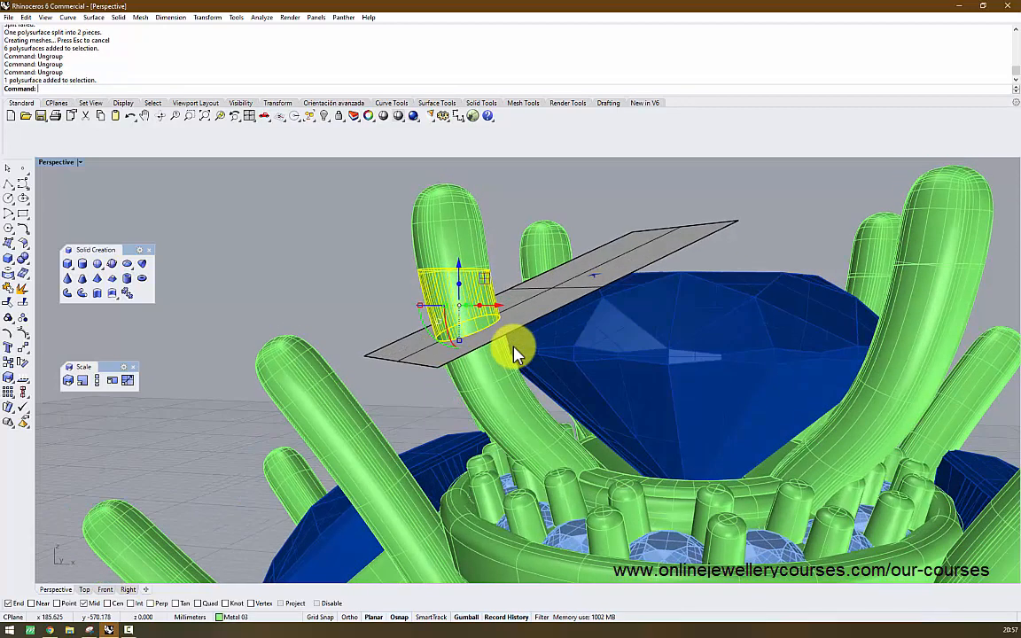
key("Delete")
left_click(517, 352)
key("Delete")
left_click(517, 353)
key("Delete")
Examine the angled cut on the front-left prong from several sides against the centre stone
scroll(517, 353, "down", 5)
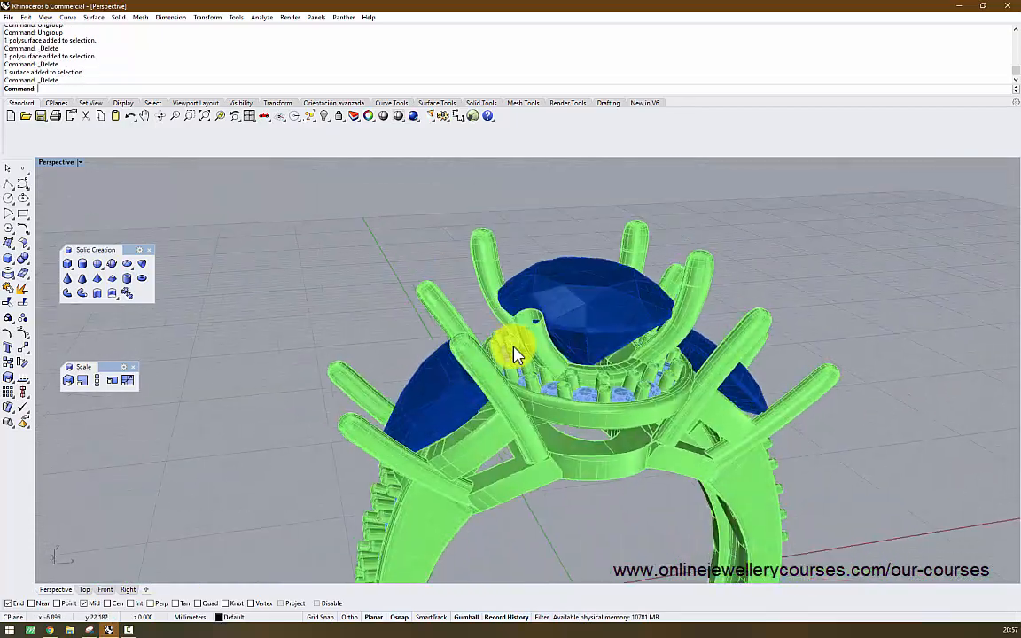
scroll(517, 352, "up", 6)
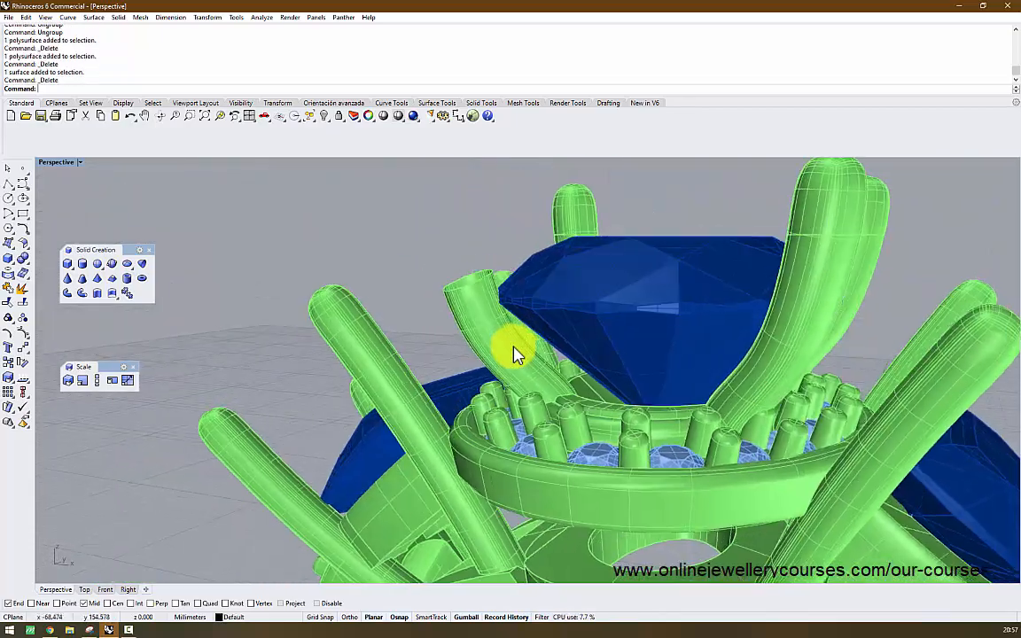
key("Left")
key("Left")
key("Left")
key("Left")
key("Left")
key("Left")
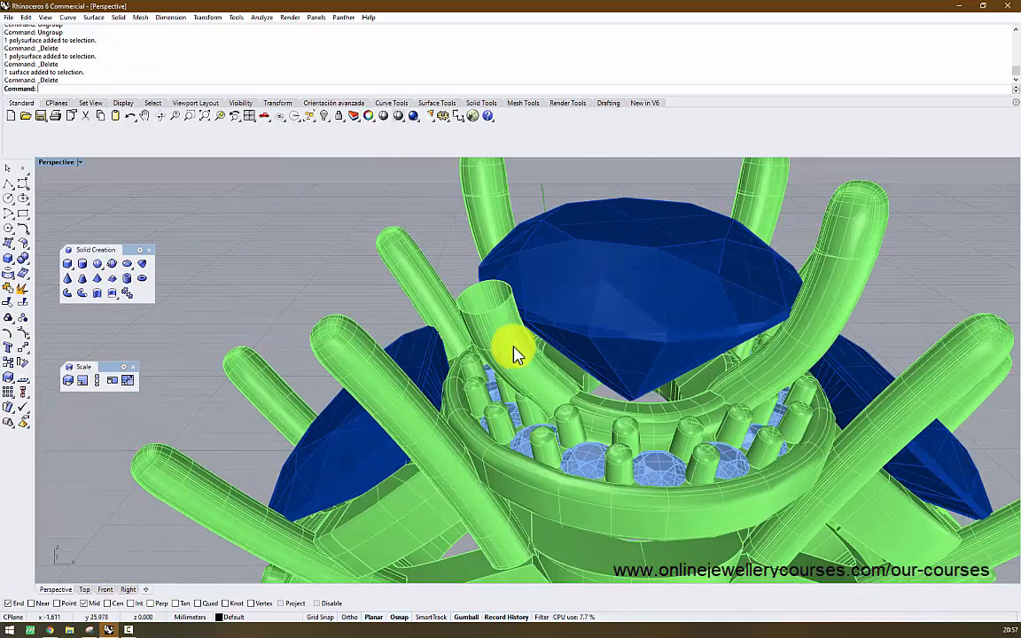
scroll(516, 353, "down", 2)
key("Up")
key("Up")
key("Up")
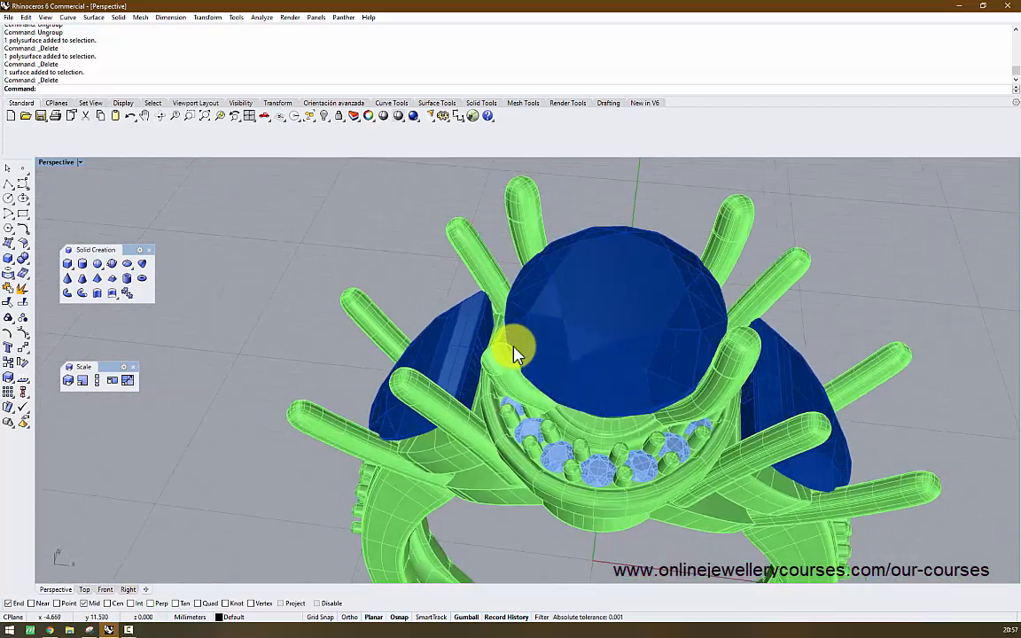
scroll(516, 353, "up", 5)
left_click(516, 353)
key("Up")
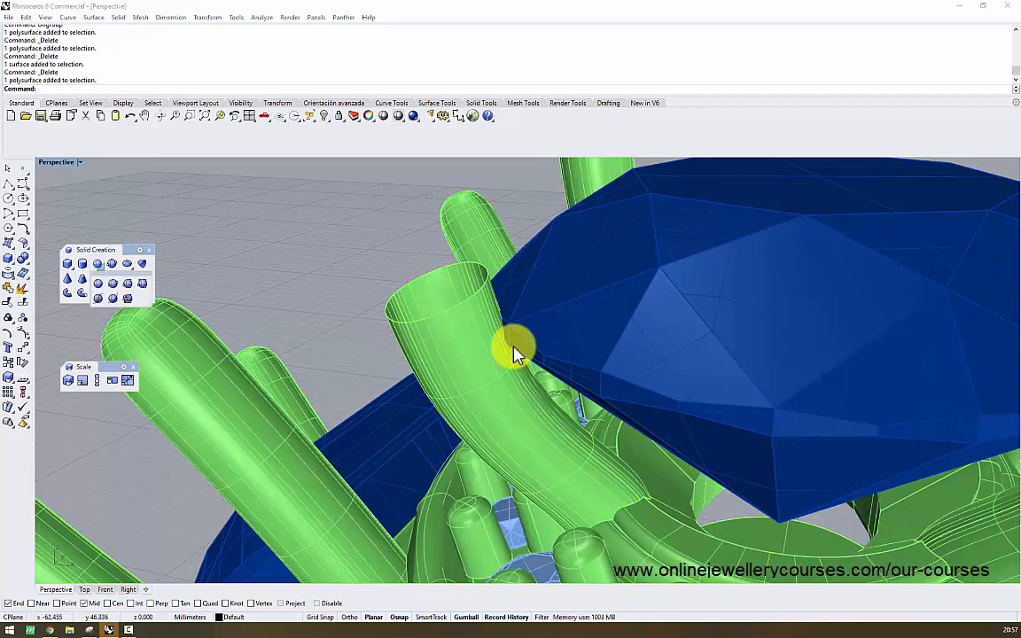
Try to cap the cut prong with a 3Point sphere picked on its open rim
left_click(98, 283)
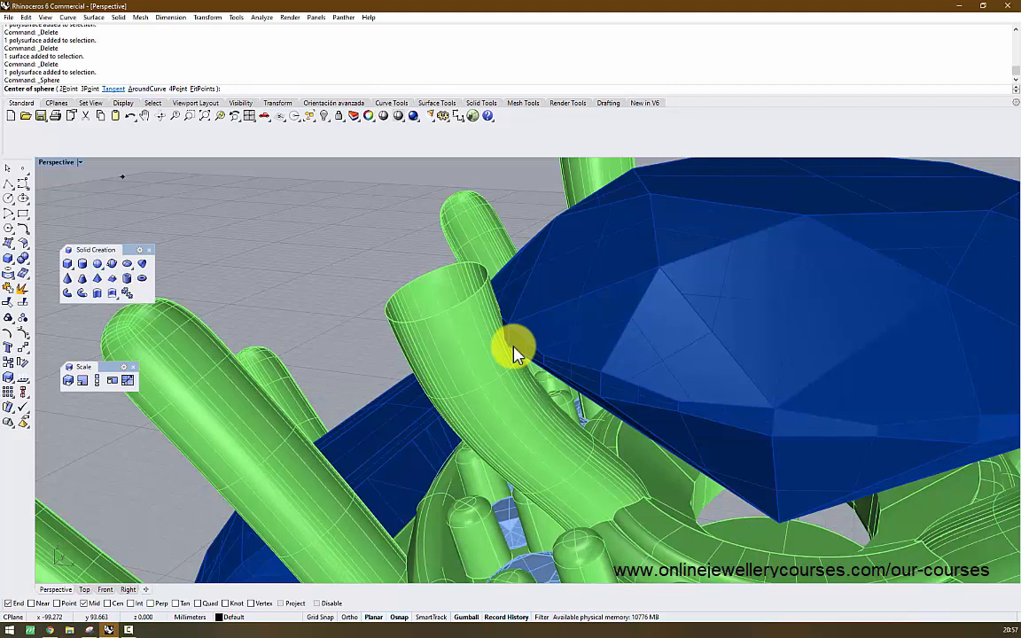
left_click(91, 89)
scroll(405, 280, "up", 2)
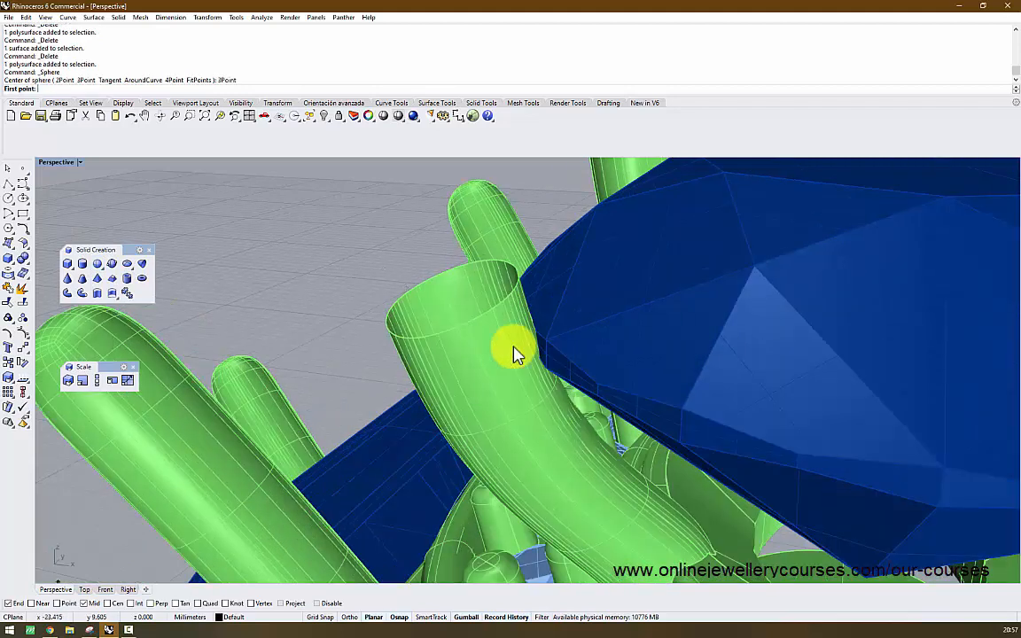
left_click(421, 284)
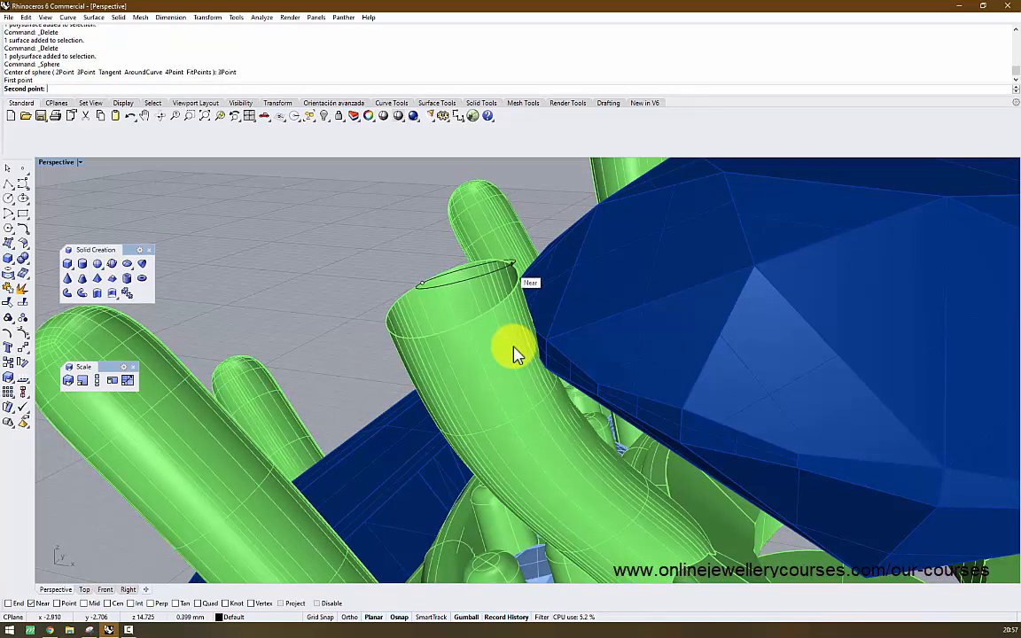
left_click(512, 263)
left_click(411, 316)
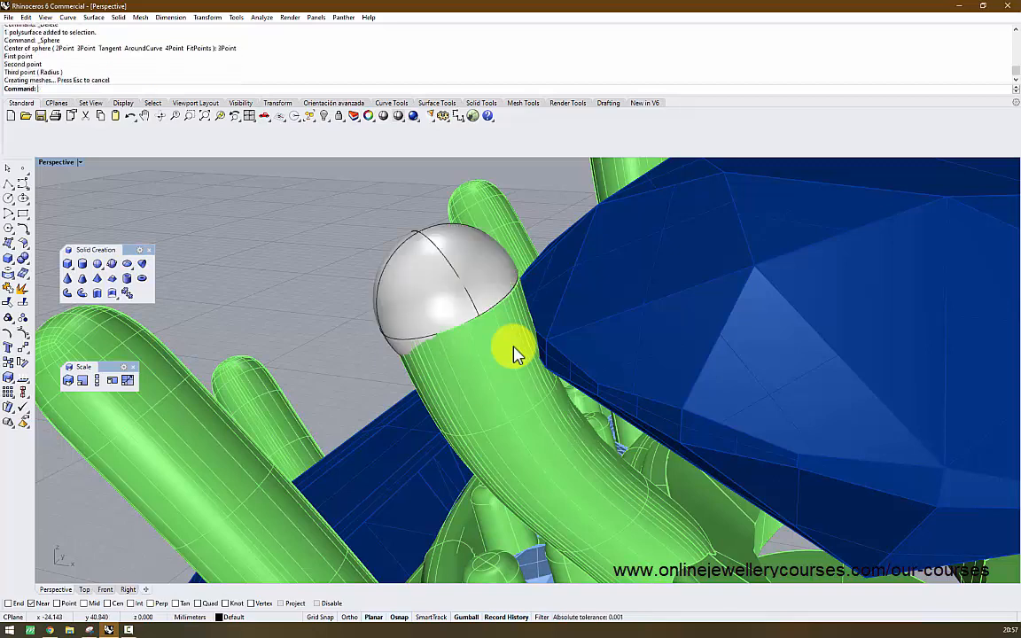
Undo the sphere placed on the cut prong
scroll(517, 355, "down", 5)
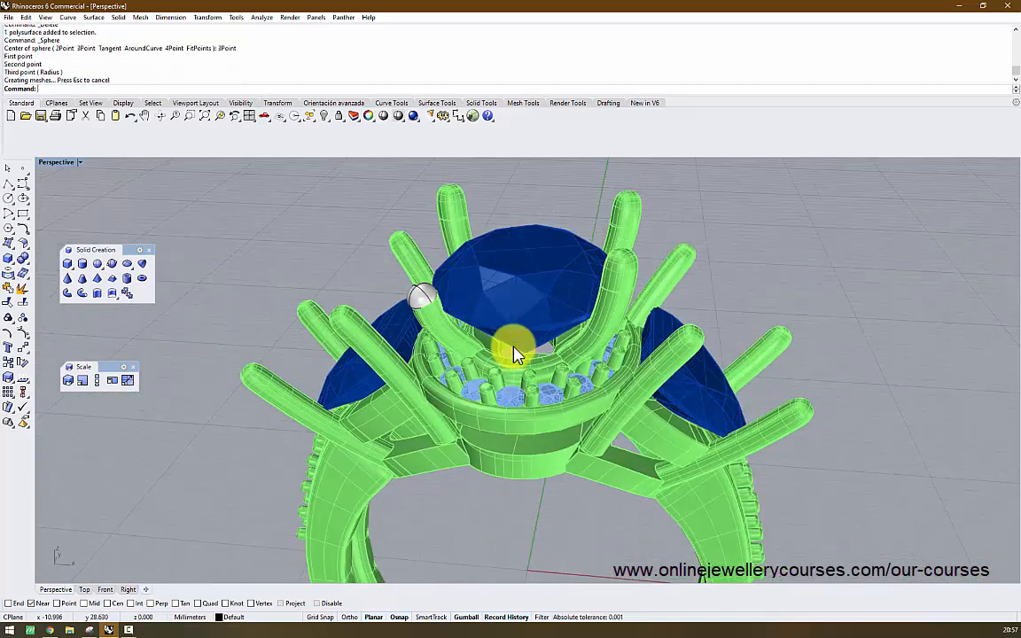
scroll(517, 354, "up", 5)
key("ctrl+z")
scroll(517, 355, "up", 2)
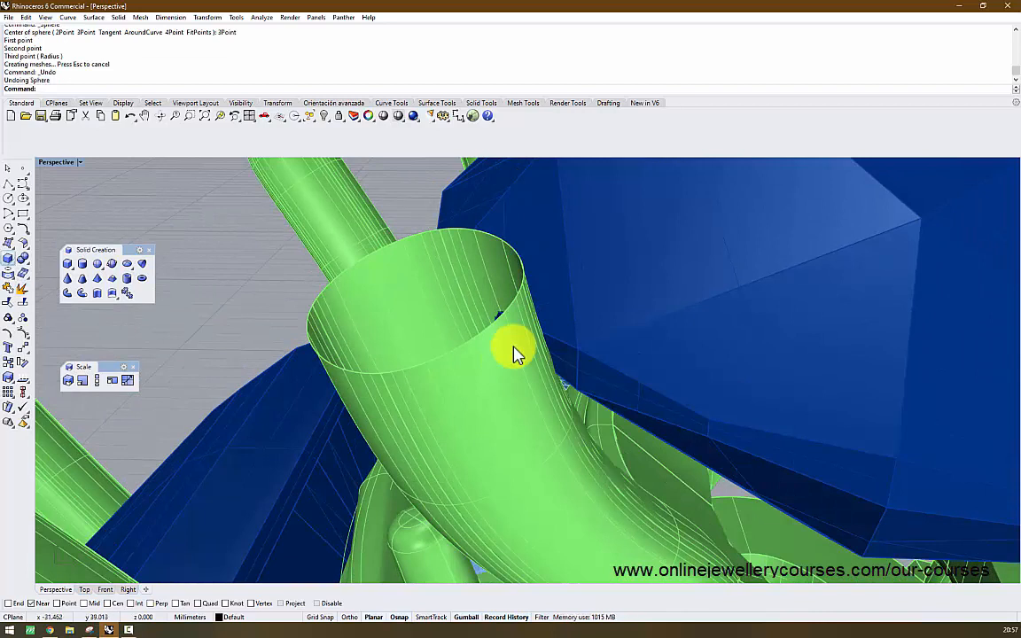
Duplicate the rim edges of the open prong with DupEdge and join them into one closed curve
right_click_drag(514, 347, 514, 379)
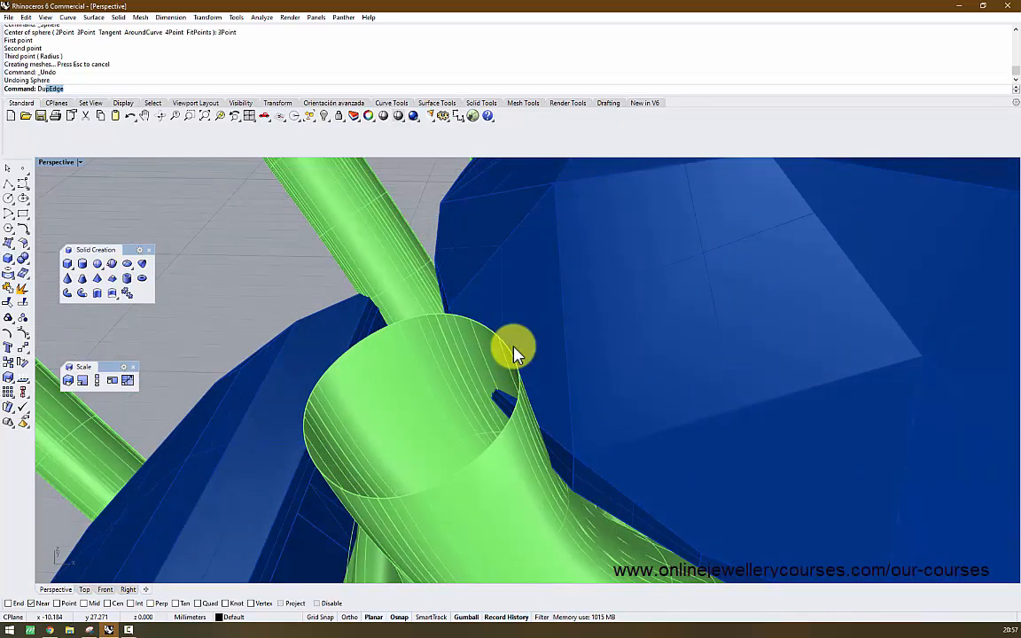
key("Return")
left_click(514, 354)
right_click_drag(516, 353, 514, 353)
right_click(514, 353)
key("ctrl+j")
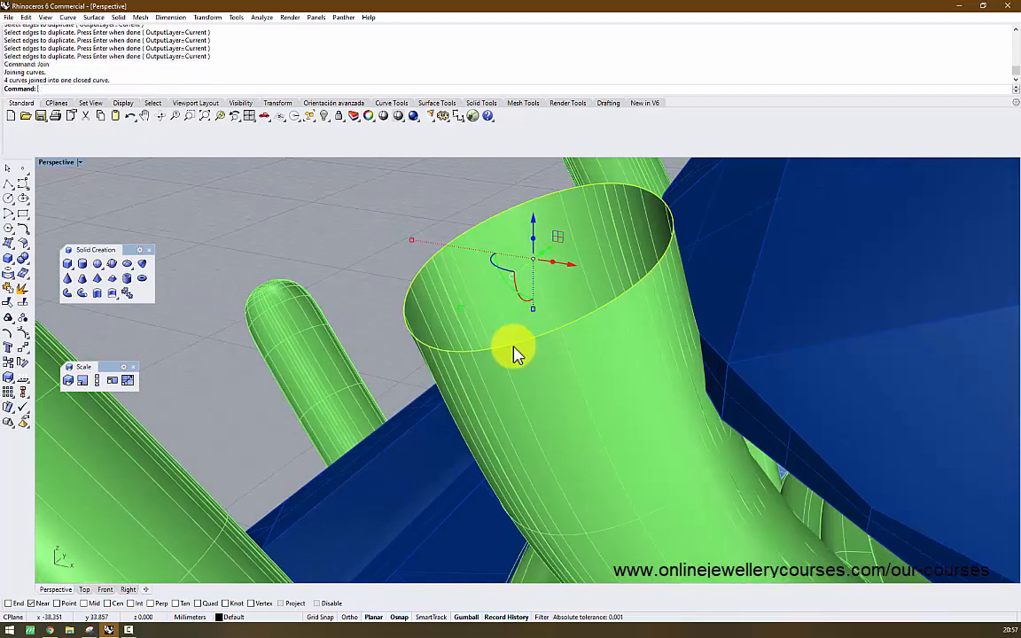
Select the joined rim curve and display its control points
key("Escape")
left_click(514, 347)
left_click(514, 347)
key("F10")
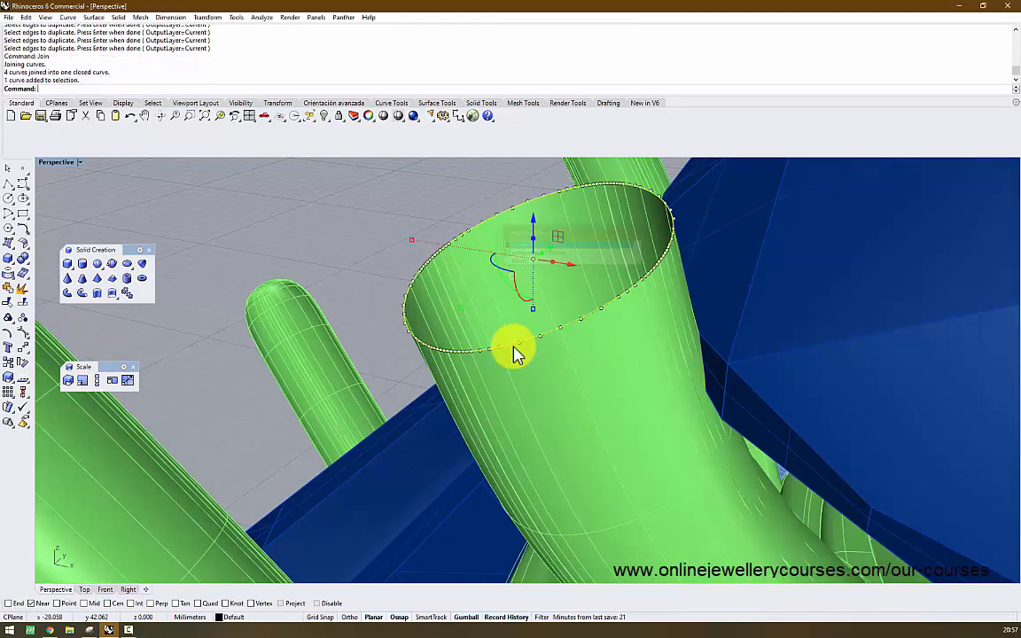
scroll(514, 347, "down", 3)
right_click_drag(514, 352, 517, 353)
left_click(514, 353)
left_click(514, 352)
left_click(514, 353)
left_click(514, 353)
key("Escape")
scroll(514, 348, "up", 4)
left_click(516, 353)
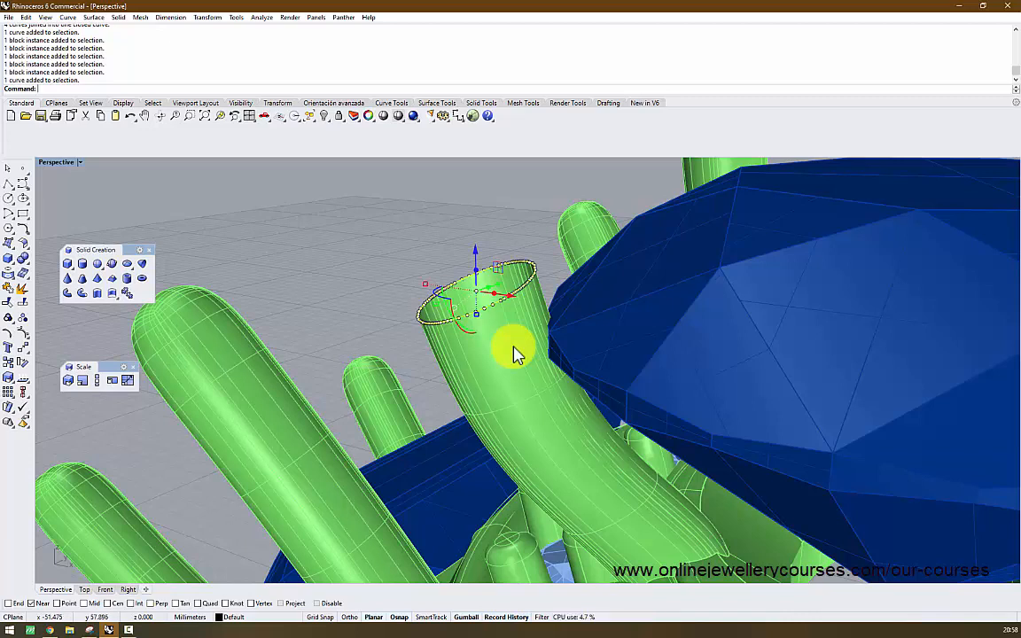
key("Escape")
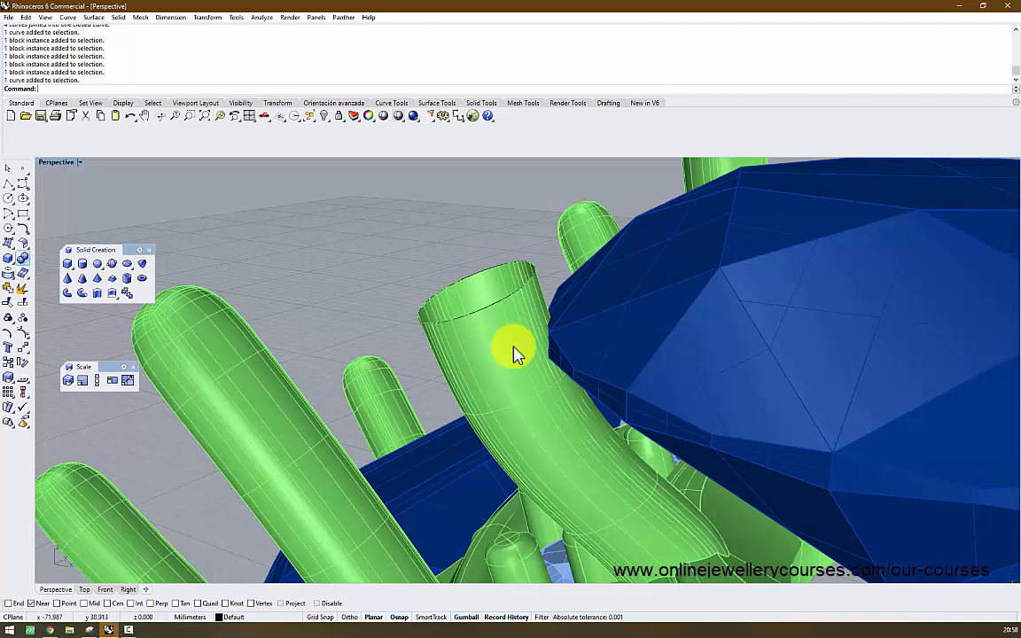
Try closing the open prong with a Patch surface on its rim curve, using sample point spacing 5 and stiffness 6
left_click(10, 244)
left_click_drag(54, 239, 199, 178)
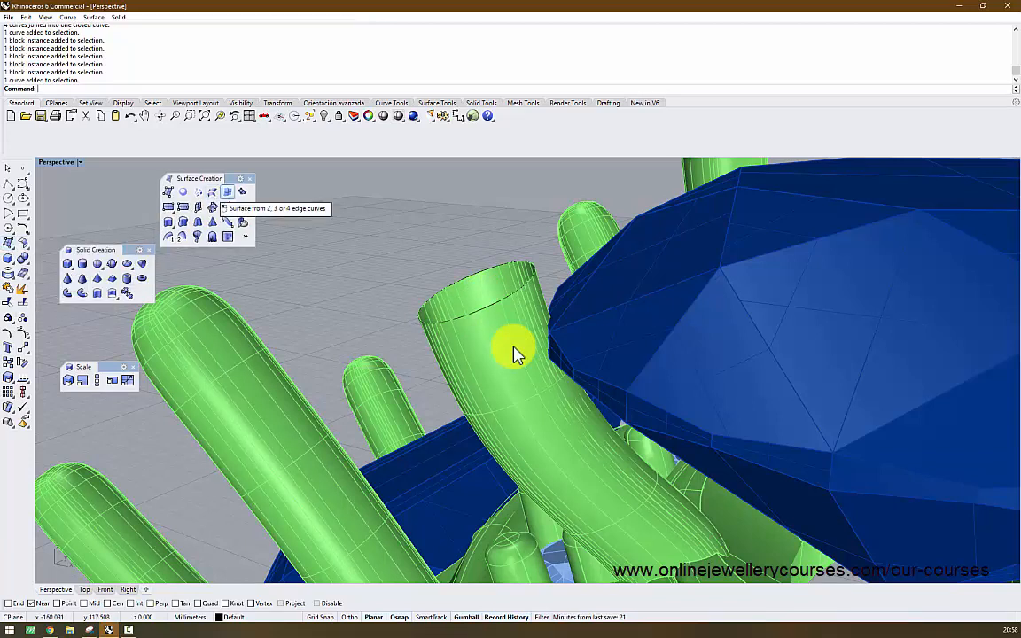
left_click(213, 191)
left_click(242, 191)
left_click(461, 280)
left_click(497, 309)
key("Return")
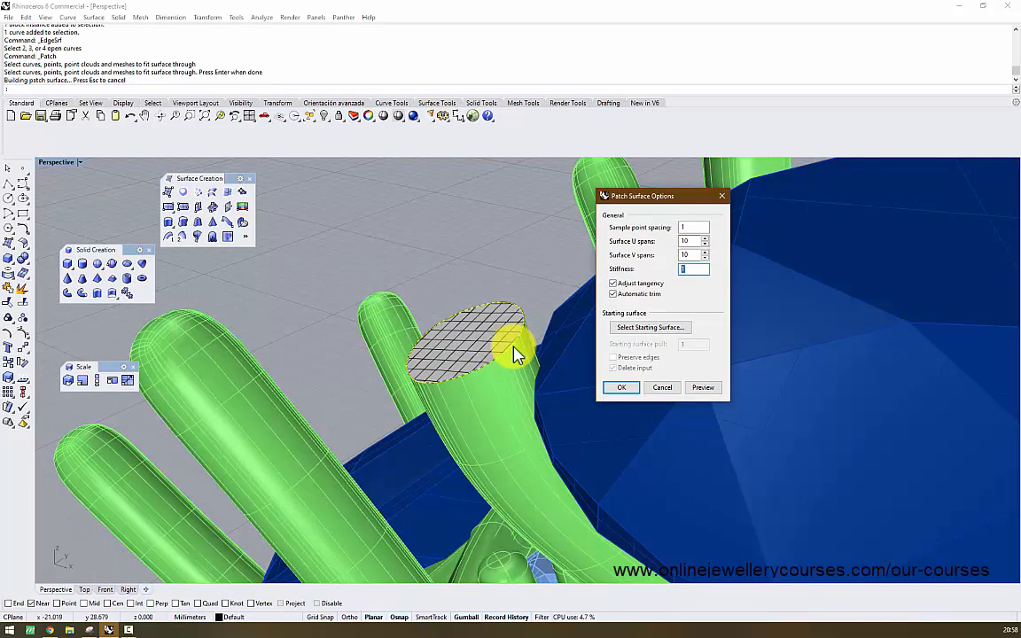
left_click(703, 388)
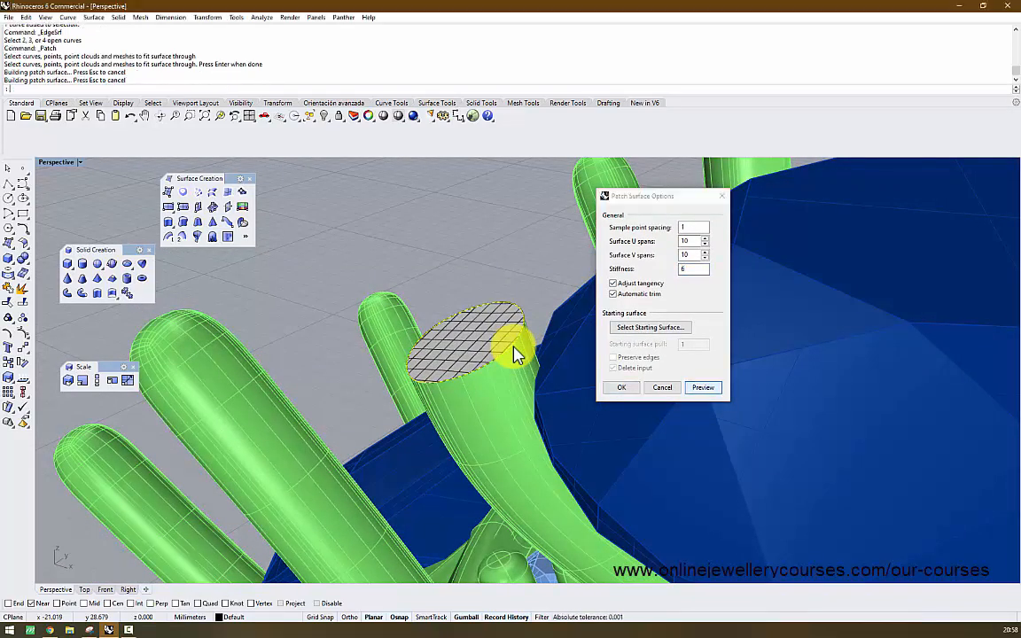
double_click(687, 269)
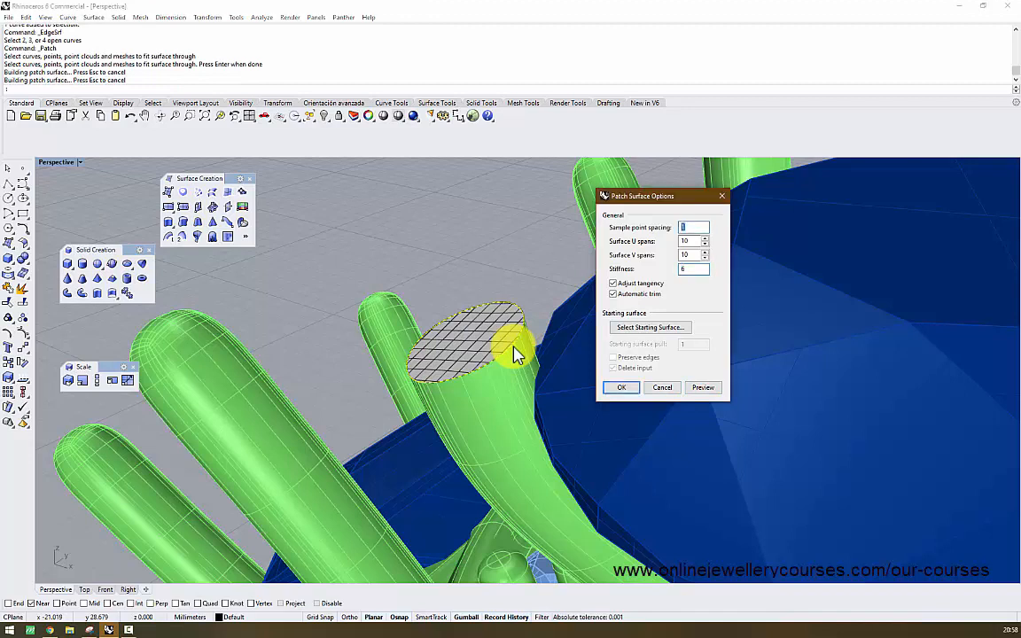
left_click(703, 387)
left_click(621, 387)
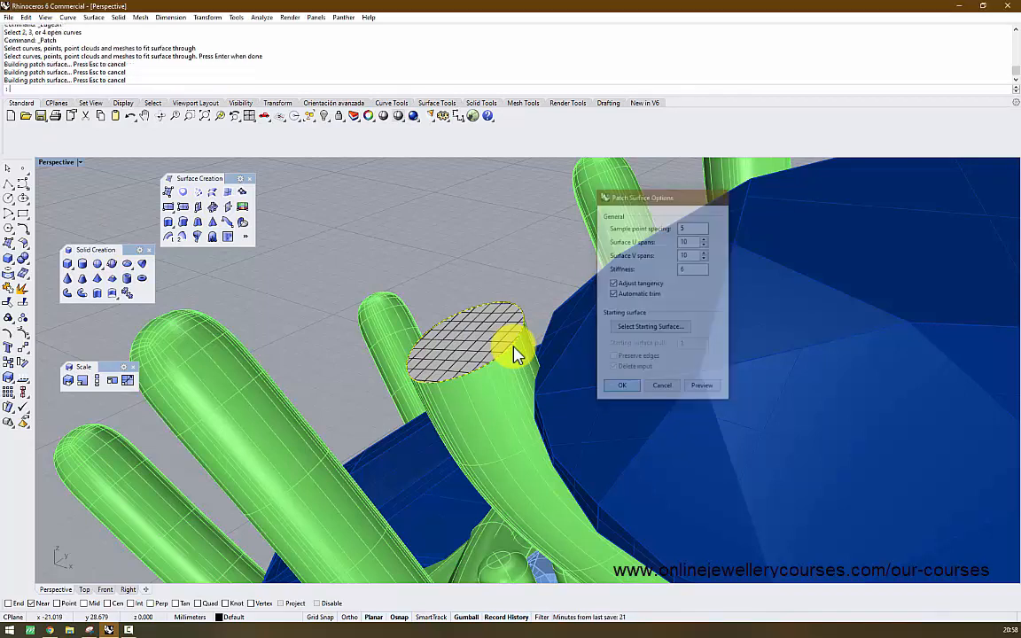
Delete the patch surface from the prong's rim
left_click(514, 348)
right_click_drag(514, 348, 523, 333)
key("Delete")
left_click(514, 348)
left_click(486, 257)
left_click(531, 288)
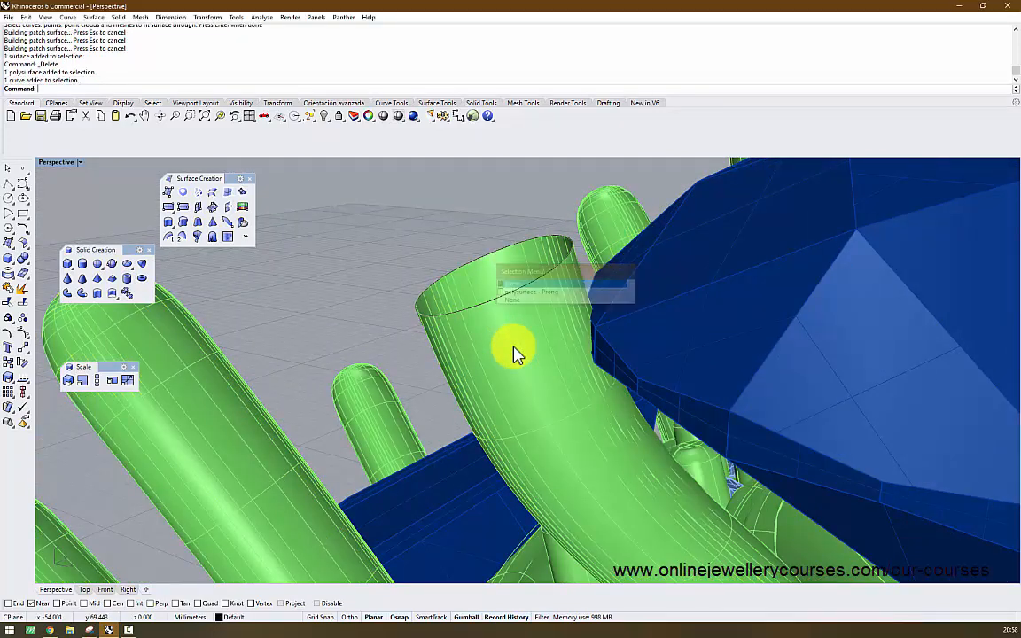
Extract a lengthwise U-direction isocurve from the front outer face of the cut prong with ExtractIsocurve
left_click(516, 354)
left_click(9, 274)
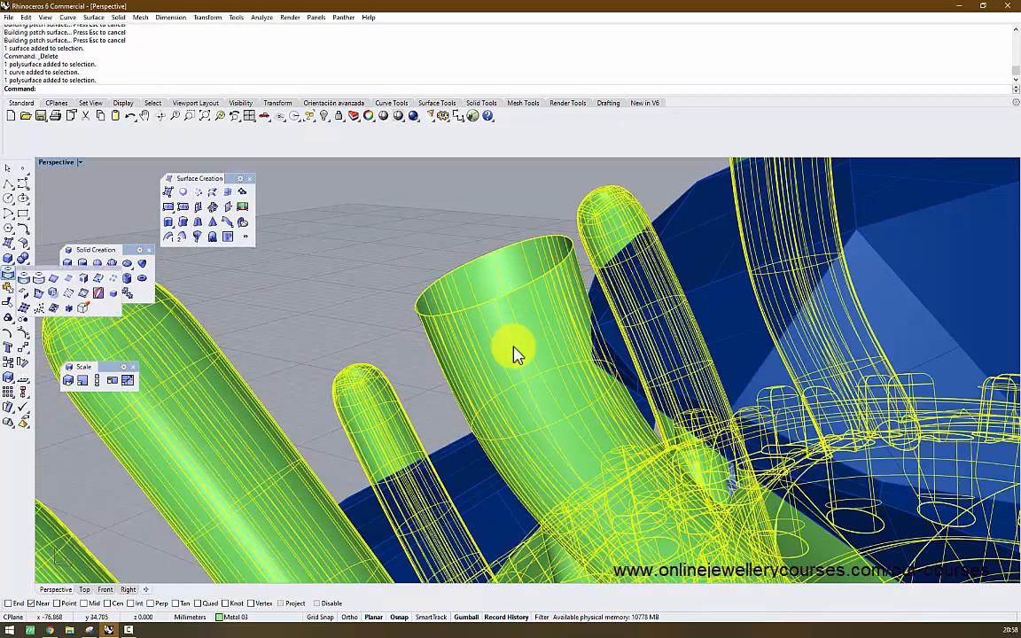
mouse_move(55, 265)
left_mouse_down()
mouse_move(183, 307)
mouse_move(241, 263)
left_mouse_up()
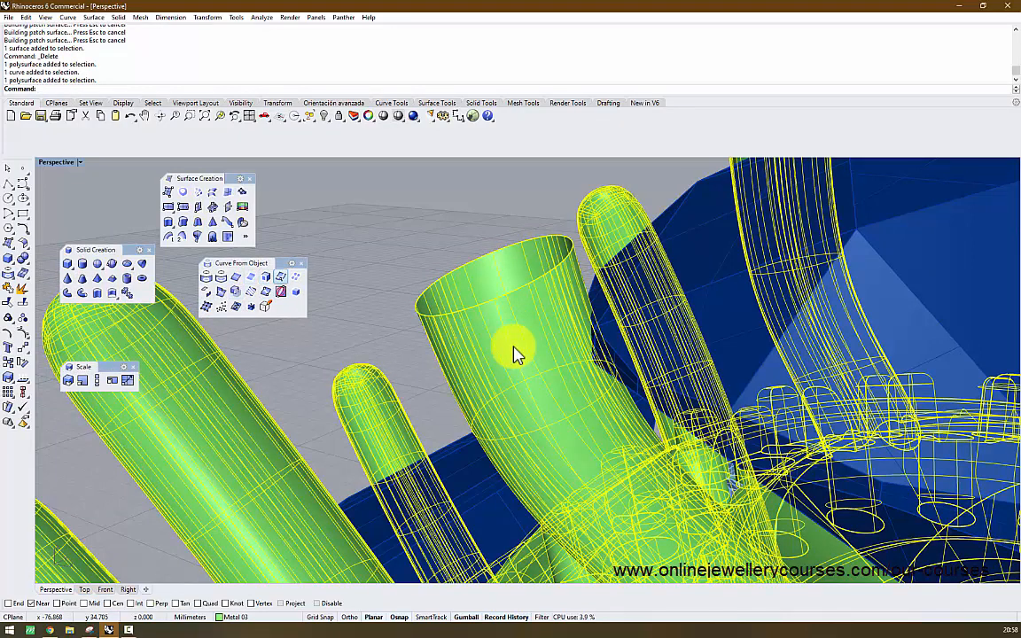
left_click(281, 277)
left_click(510, 324)
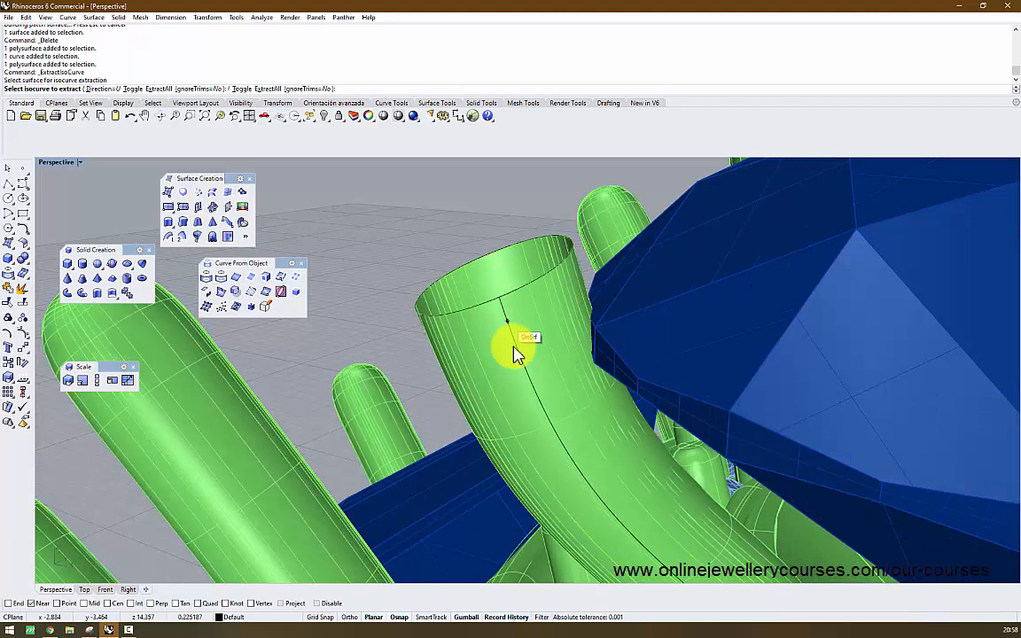
left_click(517, 353)
right_click_drag(517, 353, 523, 337)
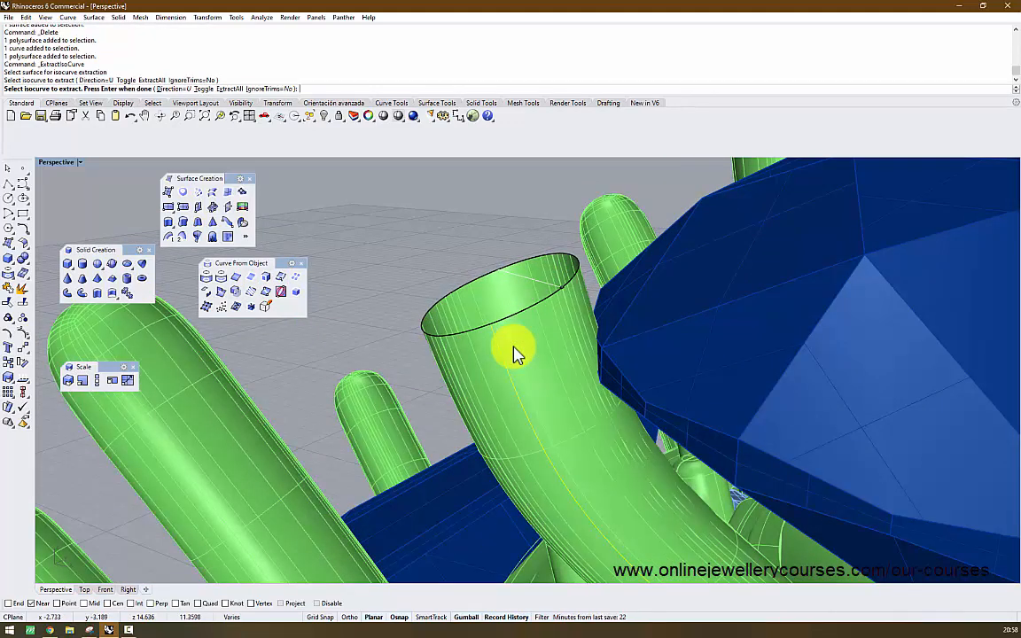
right_click(566, 293)
Extract a lengthwise V-direction isocurve from the prong face seen inside the open rim, near its middle
left_click(500, 283)
right_click(500, 284)
left_click(500, 284)
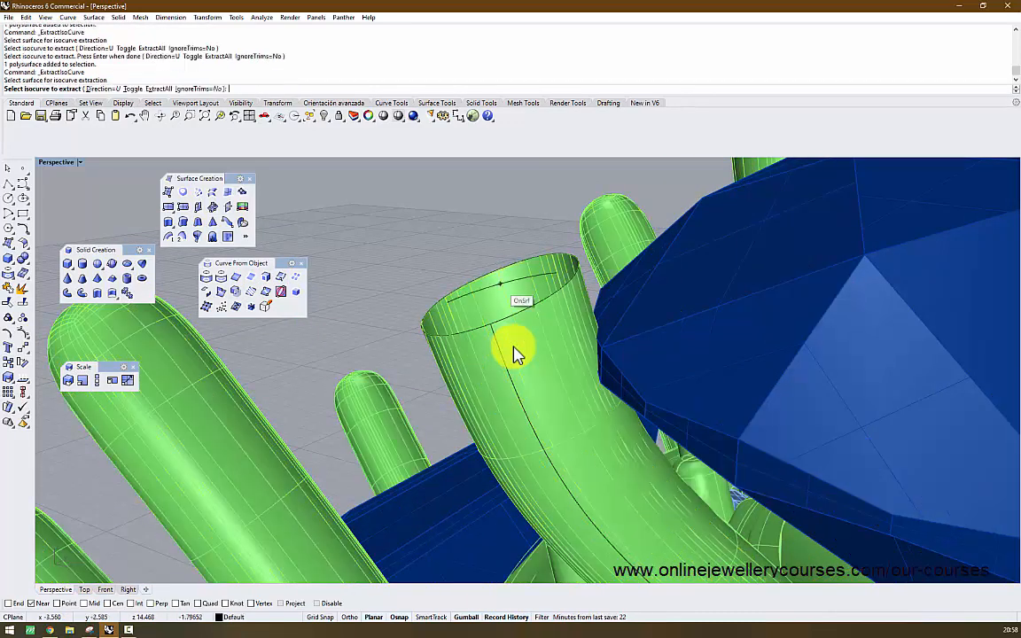
left_click(102, 89)
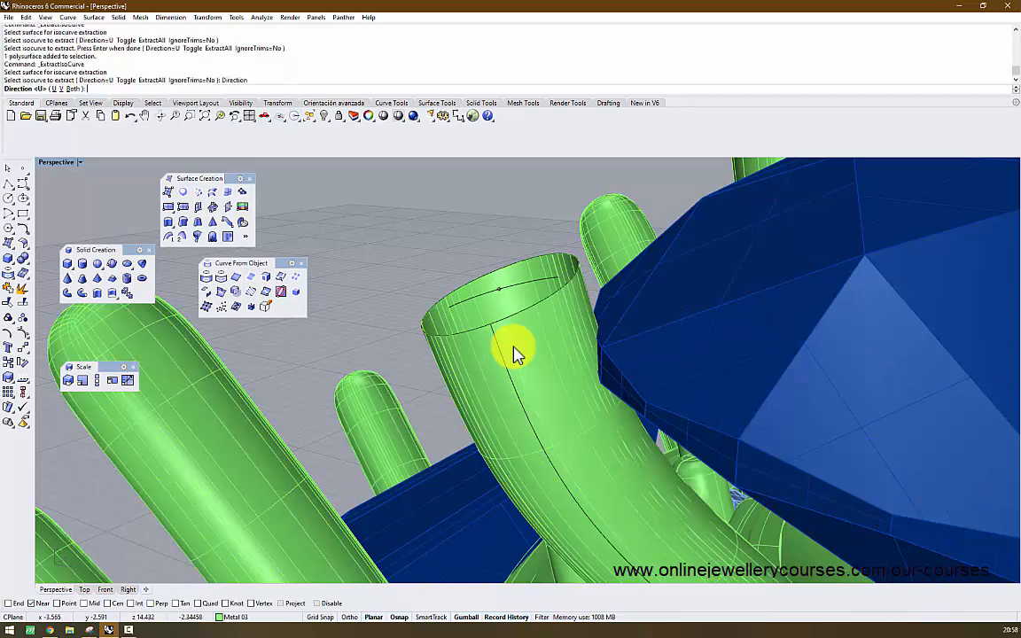
left_click(62, 89)
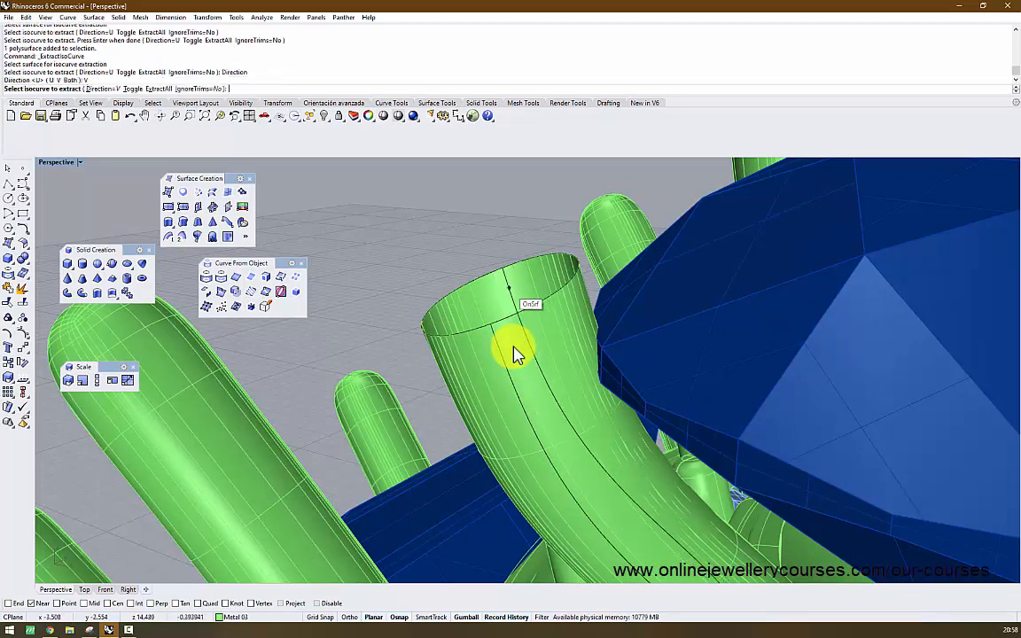
left_click(509, 288)
key("Return")
Extract a lengthwise U-direction isocurve from the prong wall facing the centre stone
scroll(517, 354, "down", 4)
key("Escape")
right_click_drag(518, 354, 585, 434)
scroll(517, 355, "up", 5)
scroll(518, 354, "down", 3)
scroll(518, 355, "up", 4)
right_click(518, 355)
left_click(706, 287)
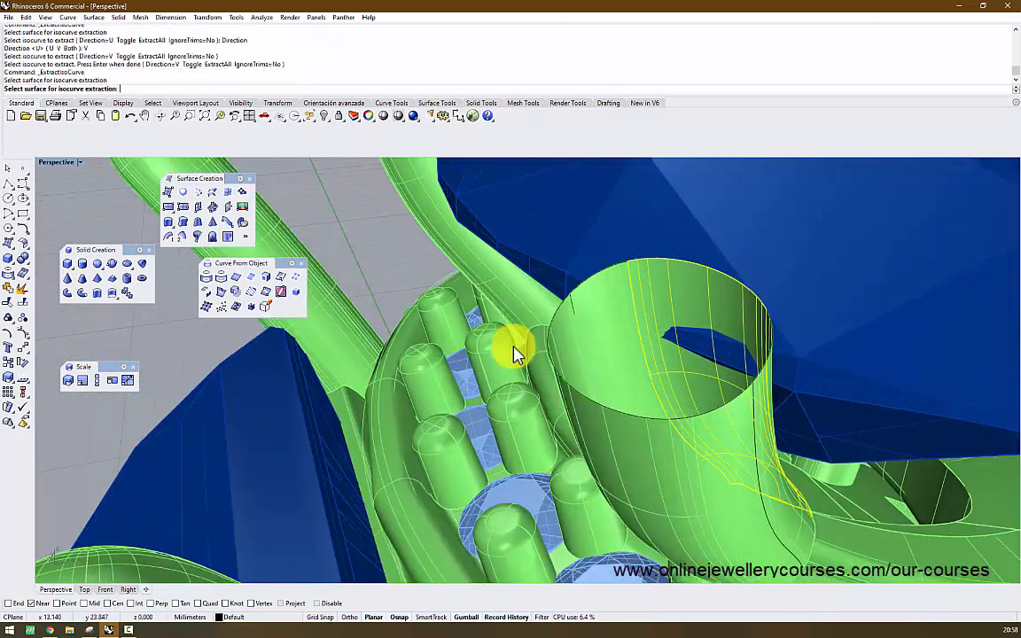
left_click(102, 88)
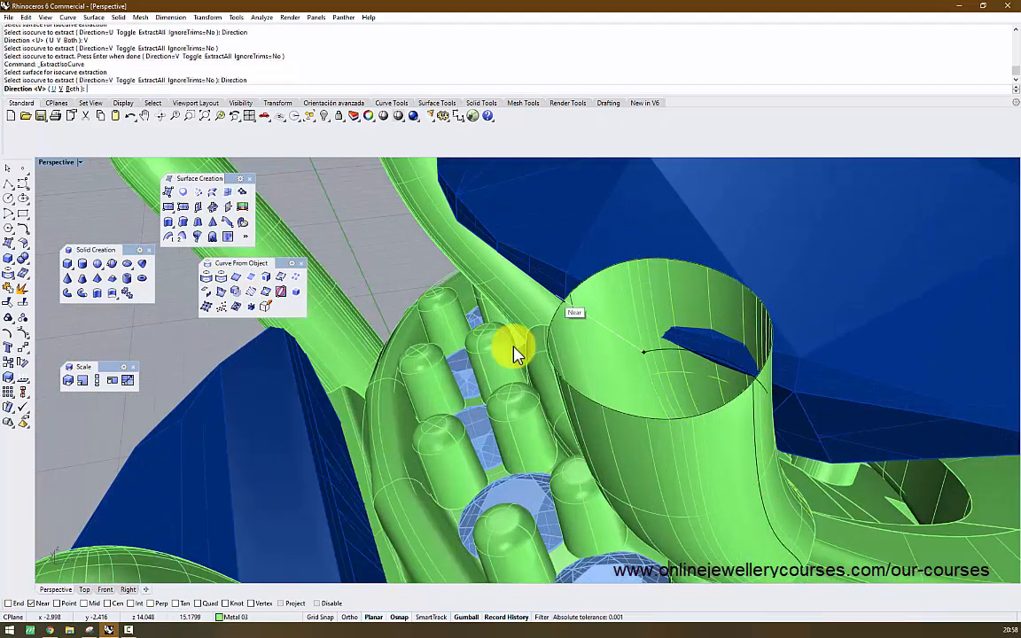
key("Return")
left_click(102, 88)
left_click(54, 89)
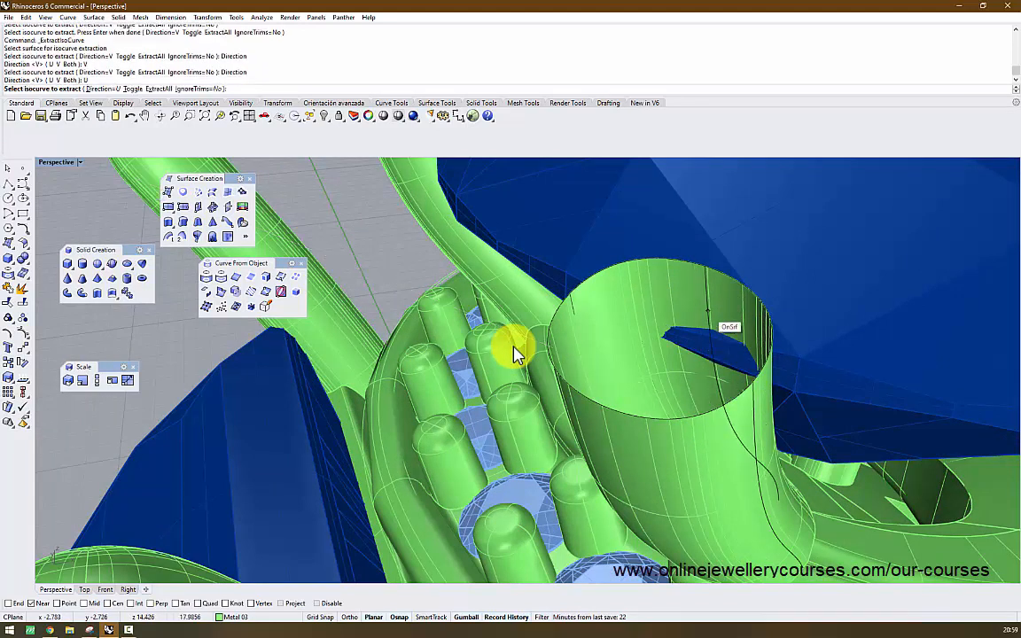
left_click(710, 309)
key("Return")
Extract the fourth lengthwise isocurve, in V direction, from the prong wall facing away from the centre stone
left_click(614, 429)
key("Return")
left_click(610, 431)
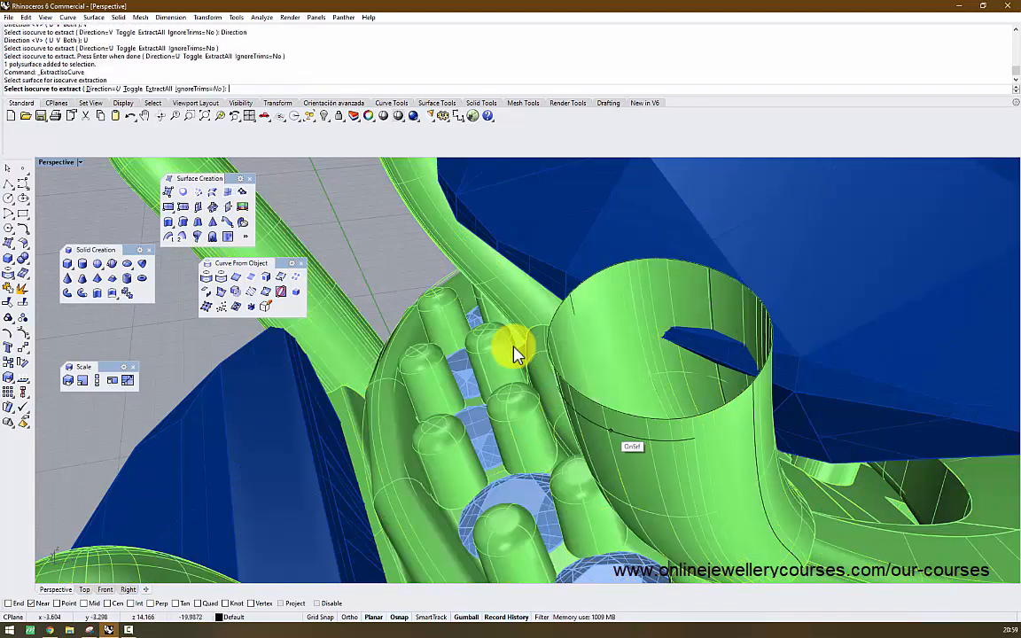
left_click(102, 88)
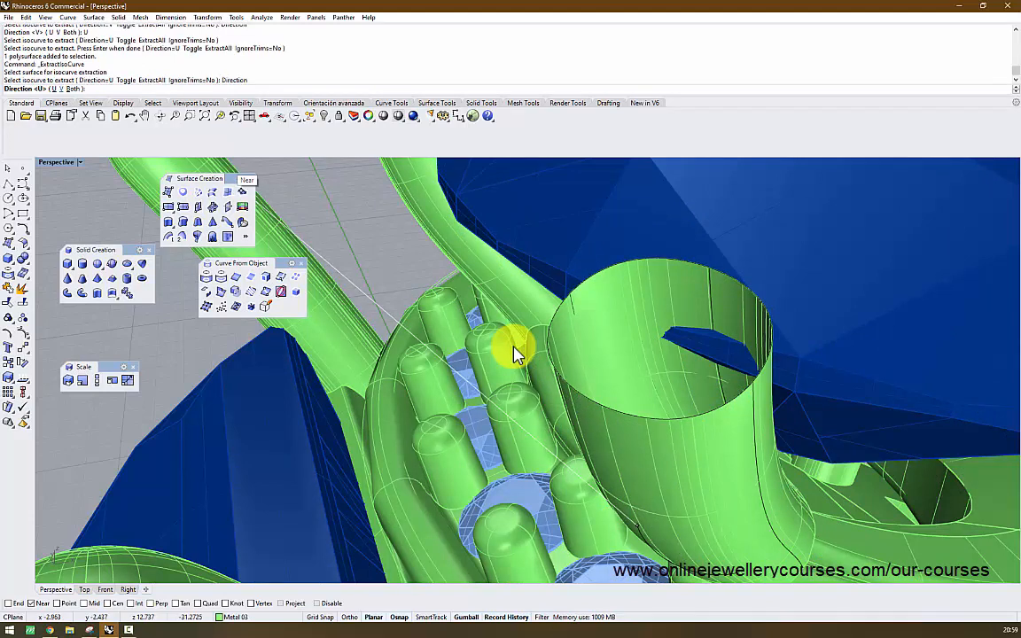
left_click(63, 89)
left_click(605, 421)
scroll(605, 421, "down", 4)
right_click_drag(605, 421, 614, 328)
key("Return")
Hide the ring's metal and isolate the rim curve with the four extracted isocurves
left_click(517, 353)
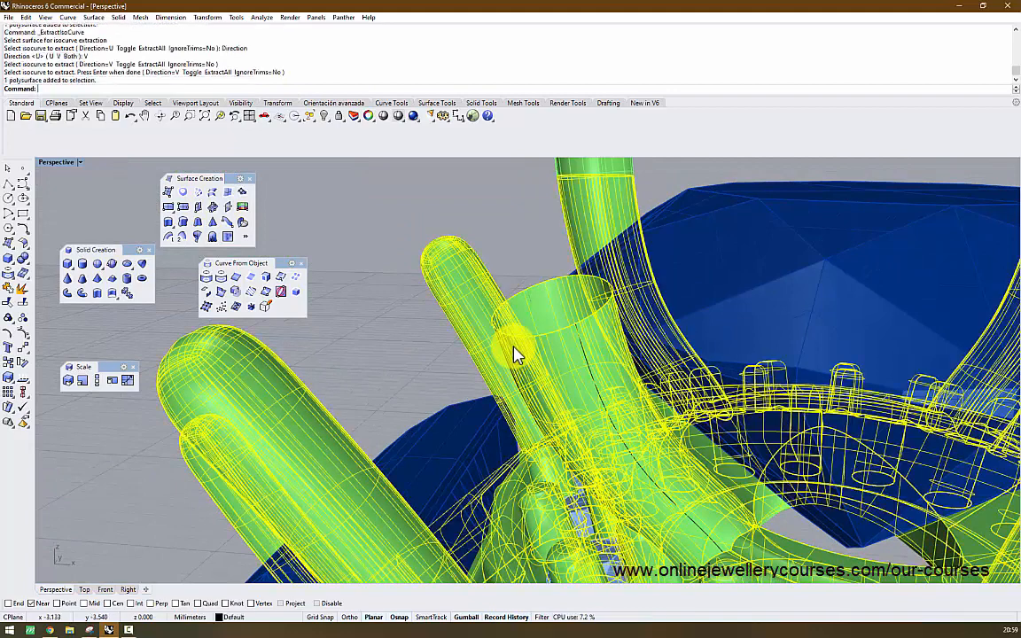
key("Return")
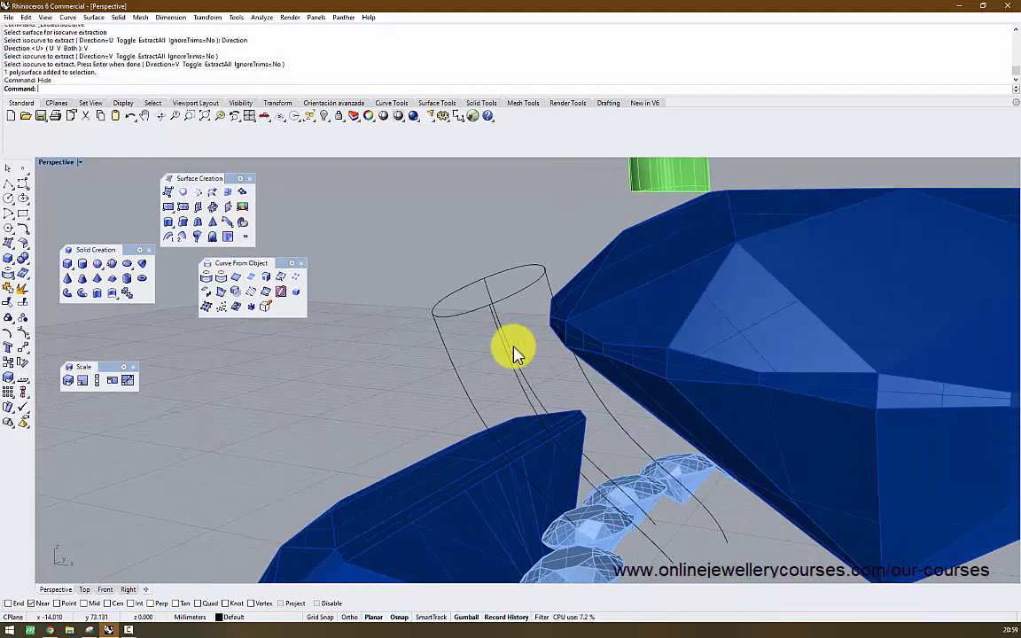
left_click(516, 354)
right_click_drag(513, 347, 483, 350)
left_click(514, 347, "shift")
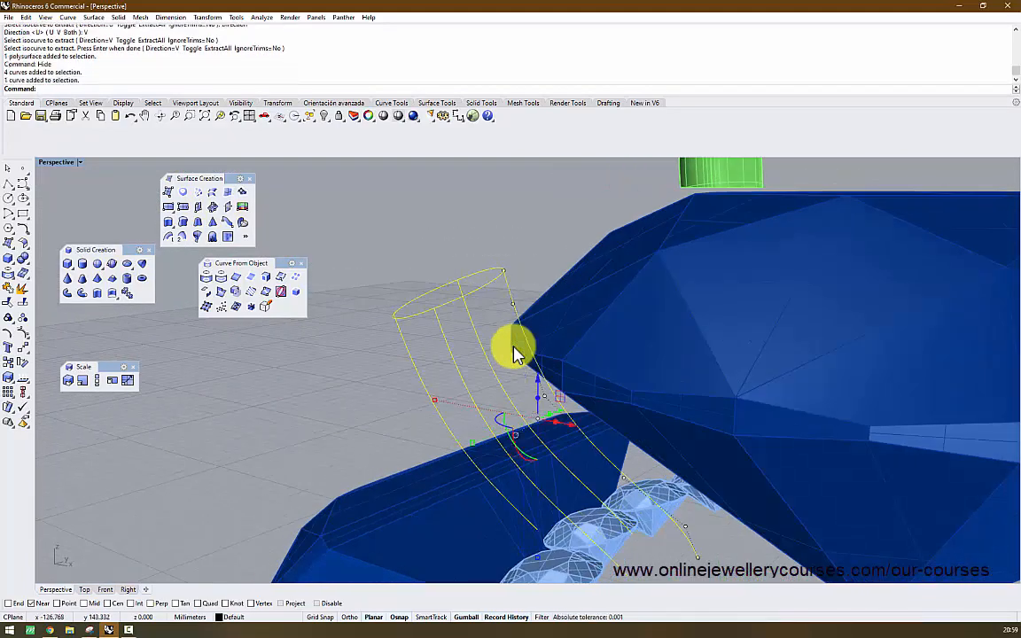
key("Return")
mouse_move(514, 346)
right_mouse_down()
mouse_move(602, 373)
mouse_move(517, 354)
right_mouse_up()
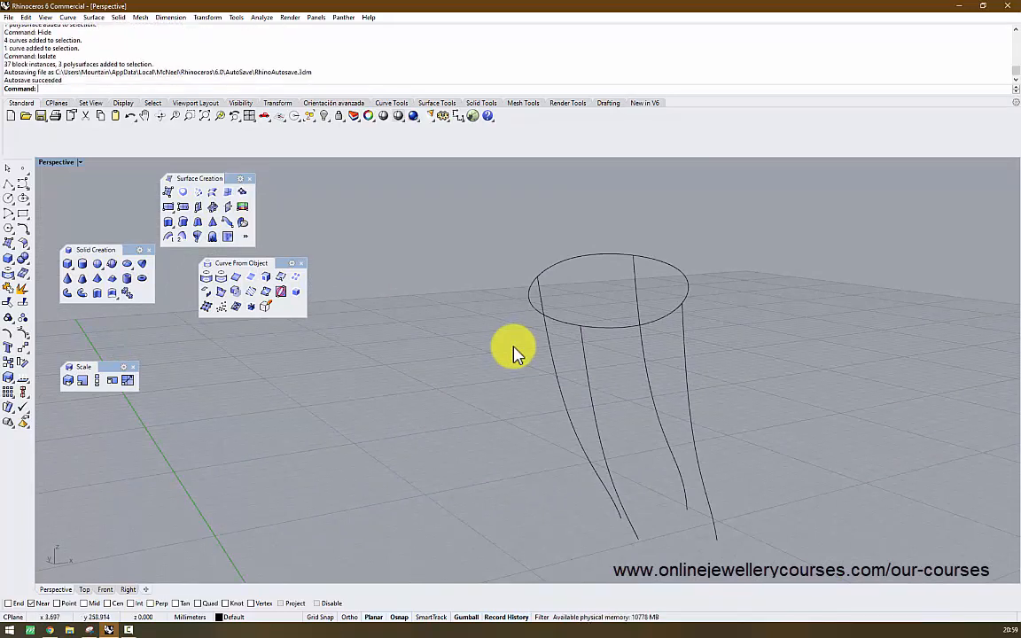
Blend the upper ends of two opposite isocurves with Curvature continuity to form an arch over the rim
left_click(26, 232)
left_click_drag(106, 225, 250, 361)
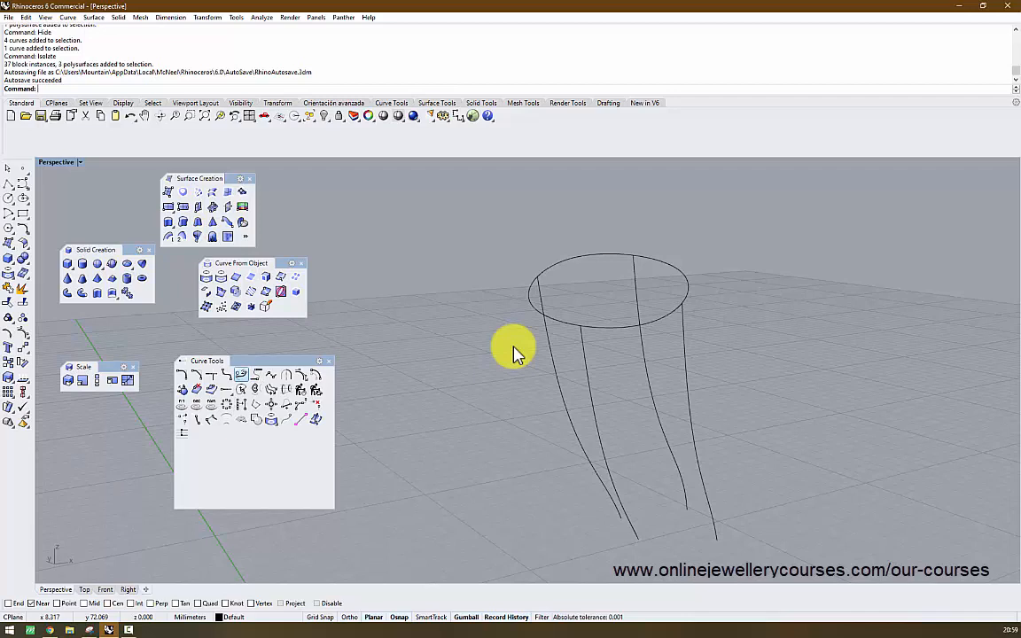
left_click(241, 375)
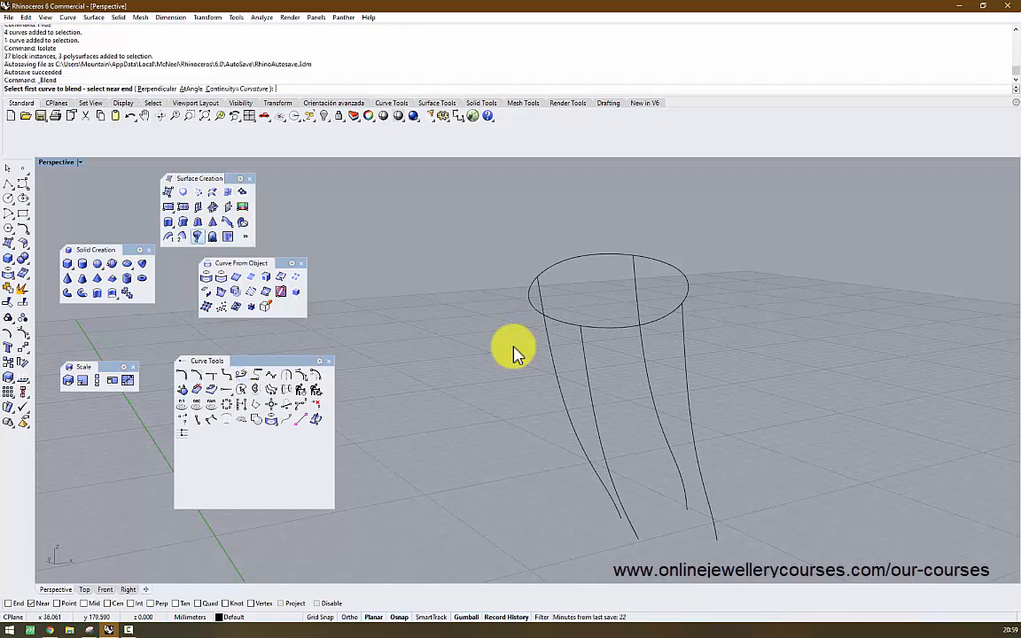
left_click(583, 343)
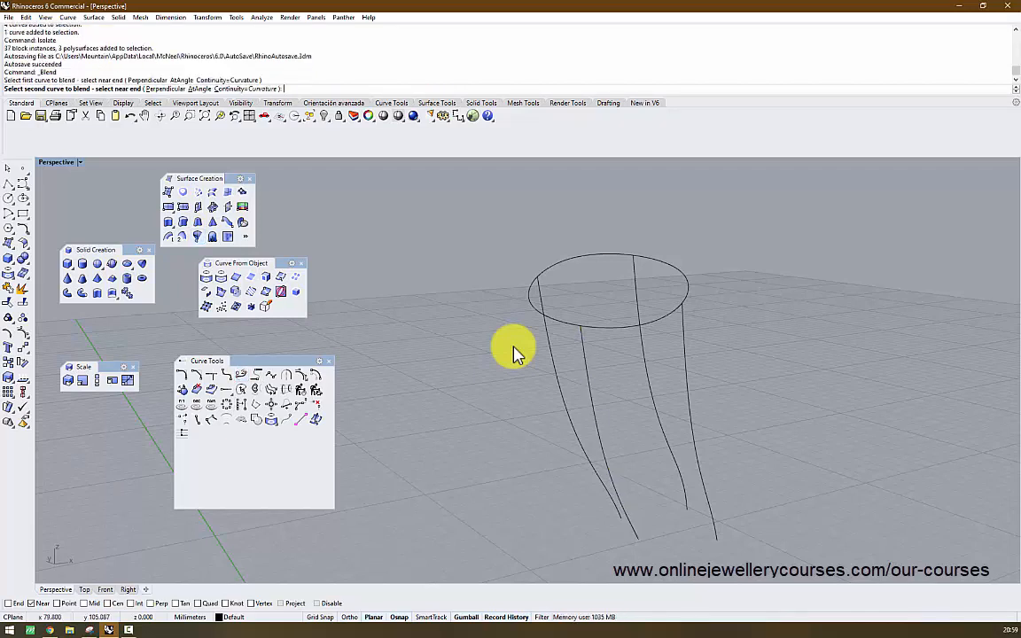
left_click(635, 273)
right_click_drag(514, 347, 470, 332)
left_click(549, 196)
scroll(551, 269, "down", 5)
scroll(514, 266, "up", 3)
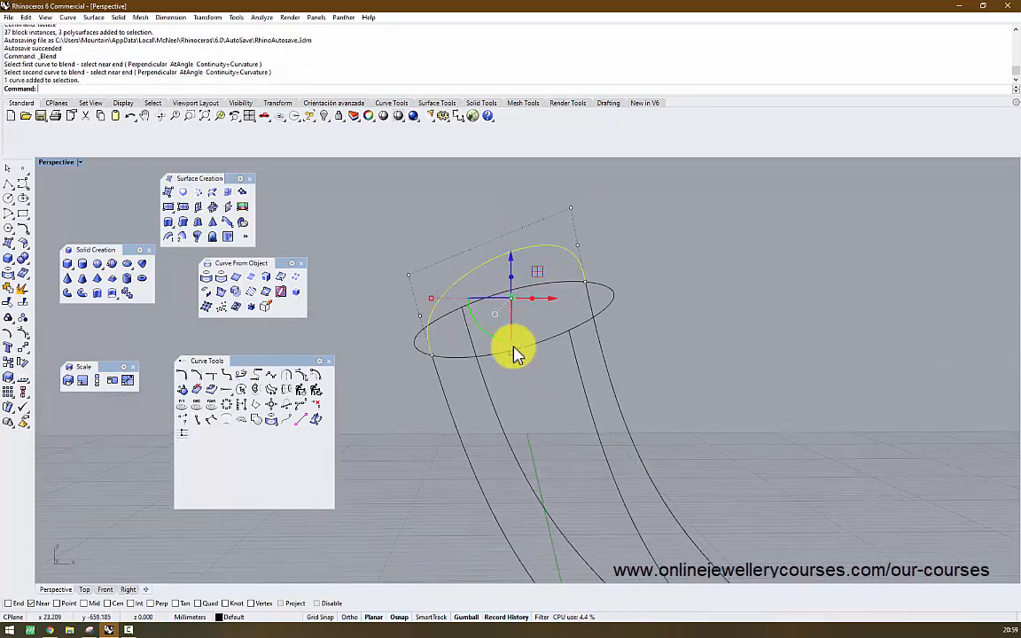
key("Escape")
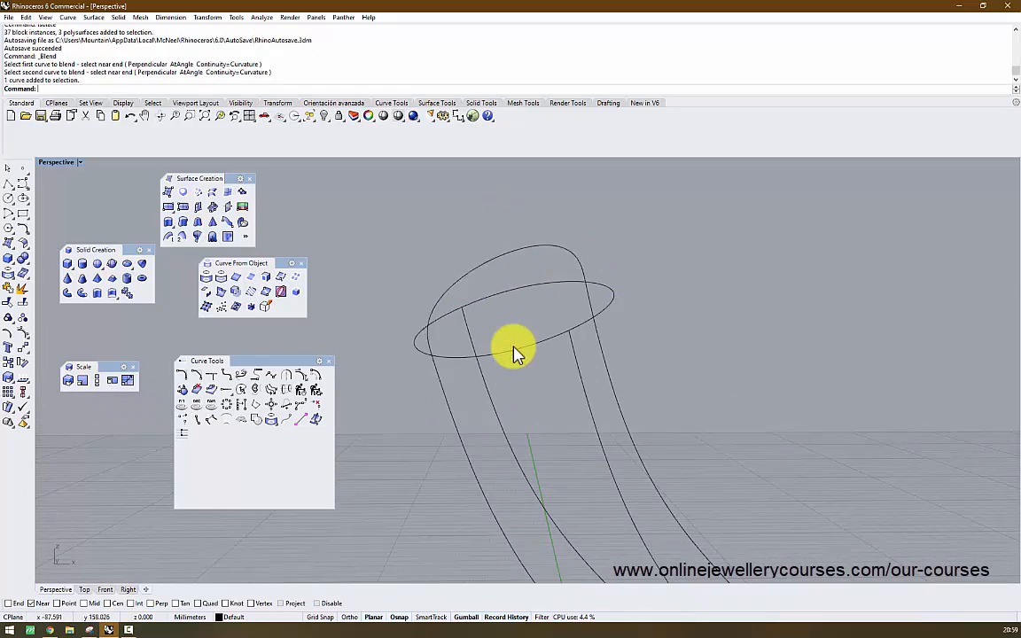
Place a point object on the blend arch near its middle
left_click(23, 169)
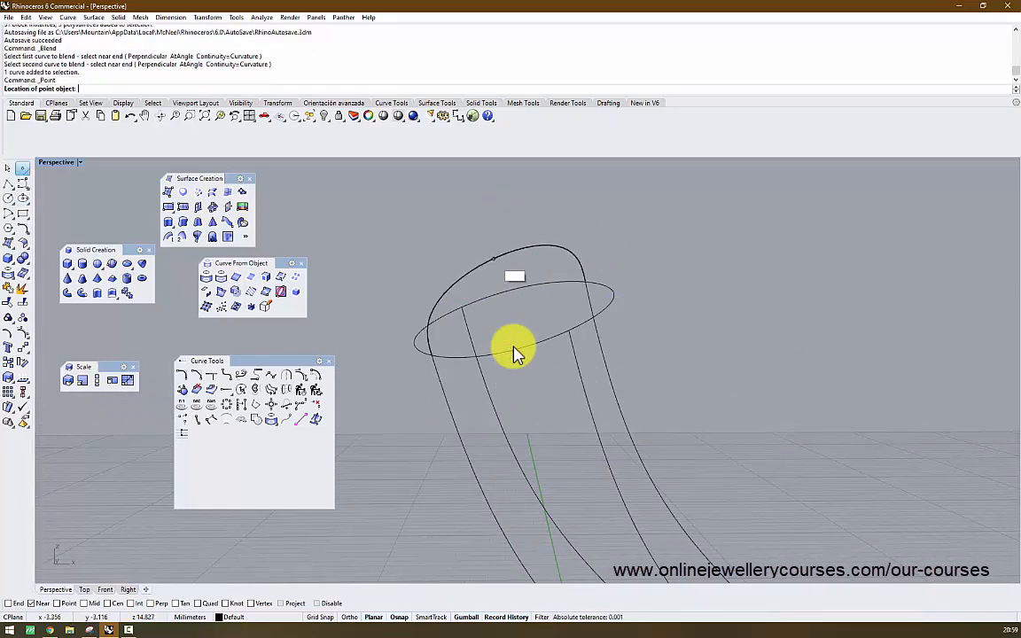
left_click(492, 259)
mouse_move(514, 346)
right_mouse_down()
mouse_move(568, 346)
mouse_move(505, 346)
mouse_move(532, 347)
right_mouse_up()
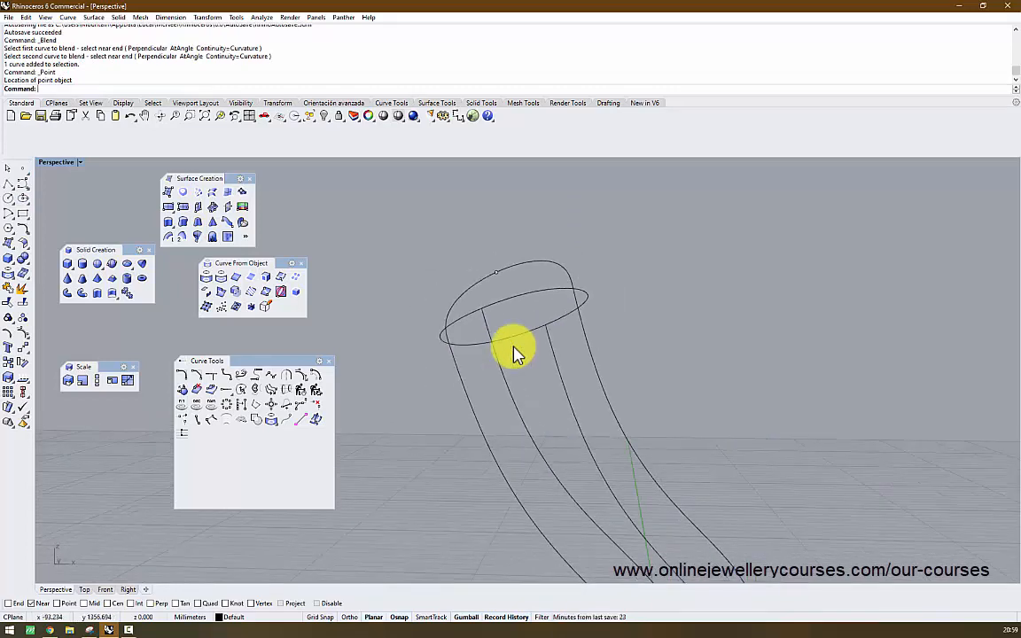
Extend one unblended isocurve to the point object on the arch, using Natural type and the ToPoint option
key("Return")
left_click(550, 339)
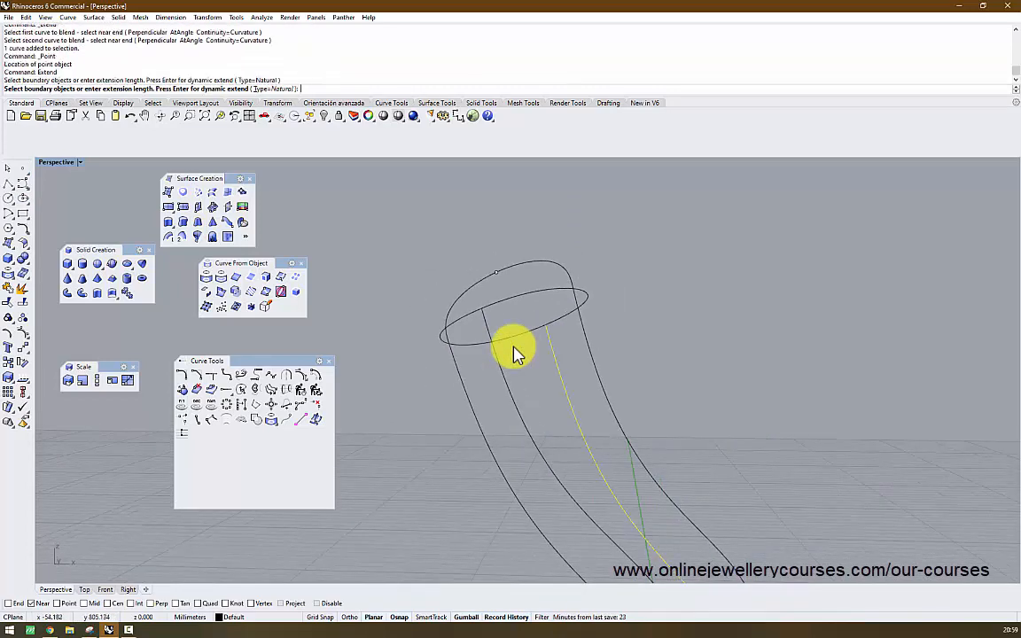
key("Return")
left_click(549, 339)
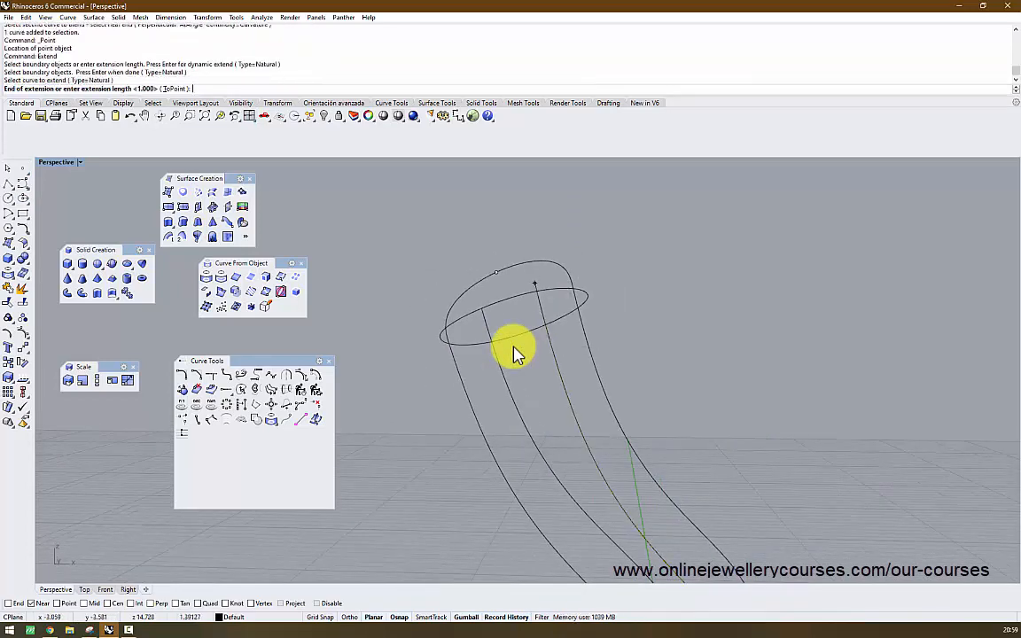
left_click(175, 88)
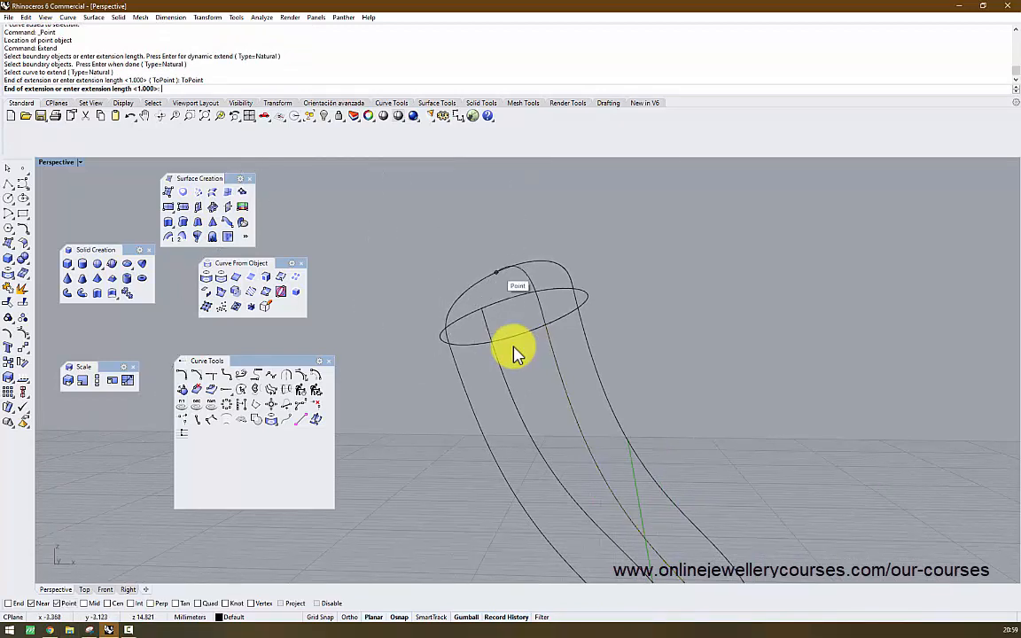
left_click(496, 272)
scroll(513, 347, "down", 5)
right_click_drag(514, 347, 514, 348)
scroll(514, 347, "up", 5)
left_click(668, 264)
scroll(665, 265, "up", 2)
key("Escape")
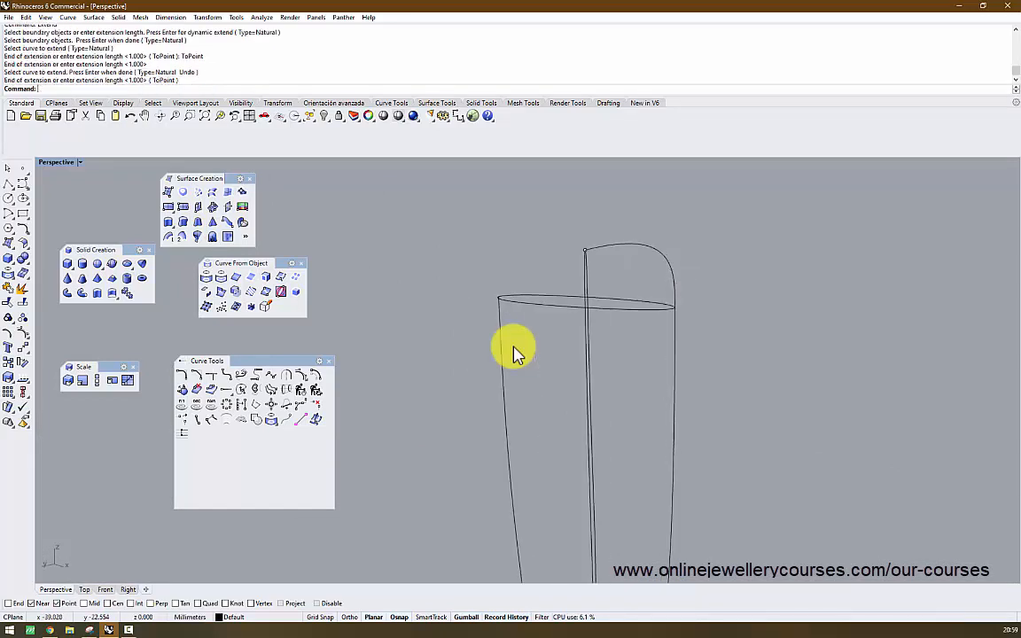
Show the extended isocurve's control points and move its upper corner point about 0.17 mm down to lower the bend
left_click(675, 307)
key("F10")
key("Escape")
right_click_drag(514, 347, 514, 347)
left_click(674, 220)
type("m")
key("Return")
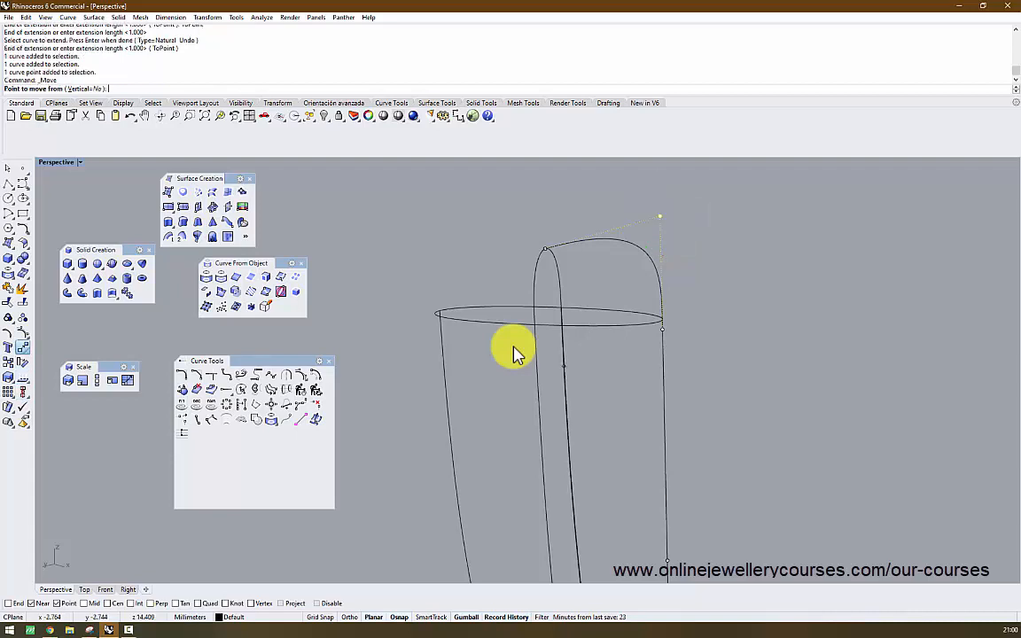
left_click(663, 361)
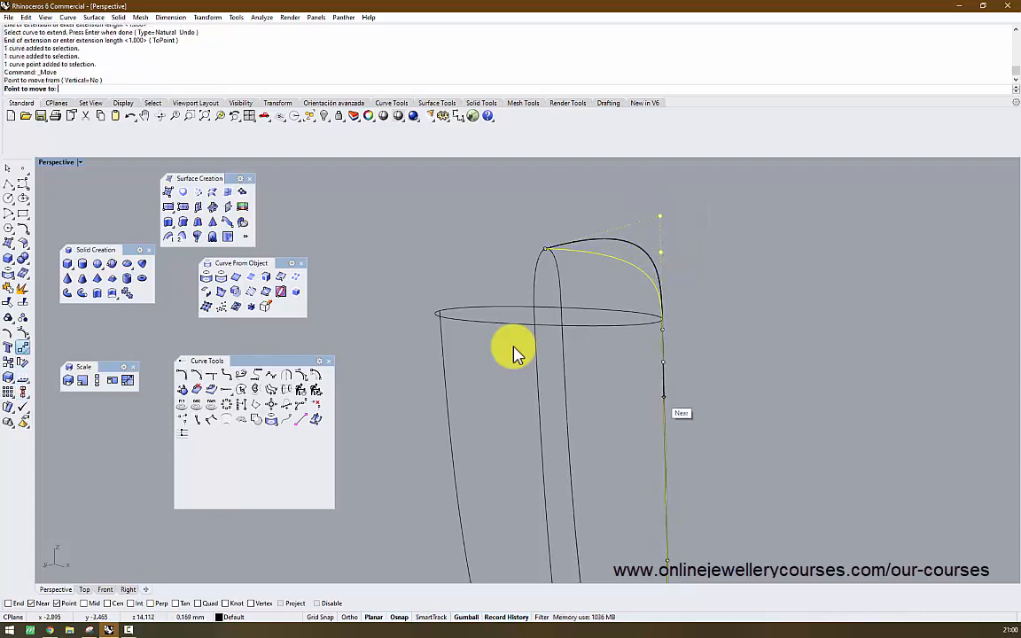
left_click(516, 352)
Examine the reshaped extension where it crosses the rim and where it meets the arch
scroll(517, 352, "up", 2)
left_click(659, 344)
scroll(514, 346, "up", 4)
key("Escape")
left_click(514, 346)
left_click(658, 344)
scroll(514, 347, "down", 4)
scroll(517, 352, "down", 3)
left_click(517, 352)
right_click_drag(516, 352, 517, 352)
key("Escape")
left_click(517, 352)
key("Escape")
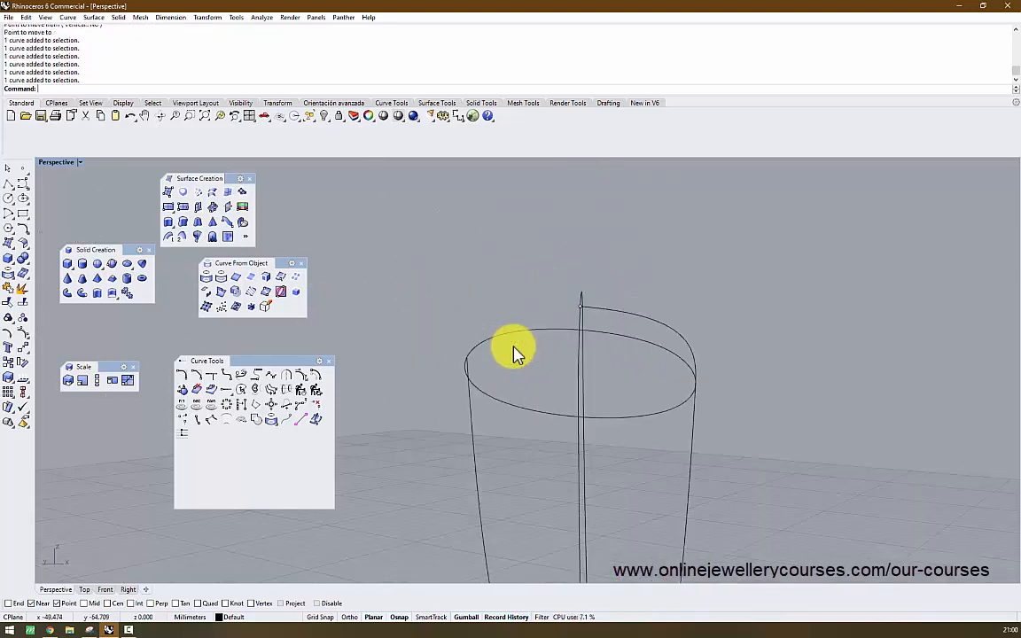
Extend the opposite unblended isocurve to the point object on the arch with the ToPoint option and Natural type
key("Return")
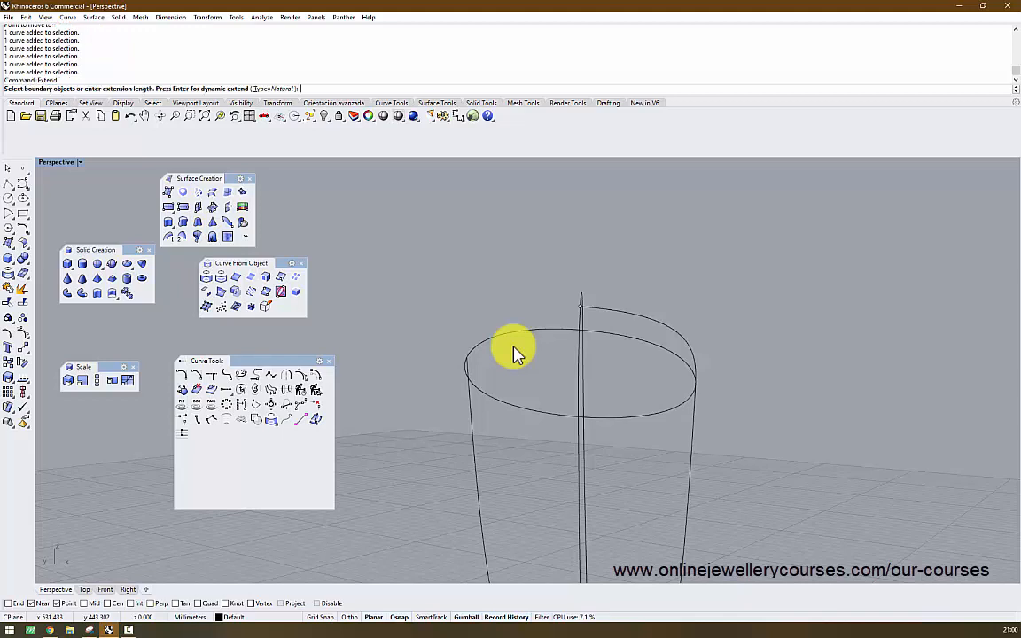
scroll(470, 361, "up", 3)
left_click(469, 381)
key("Return")
left_click(469, 381)
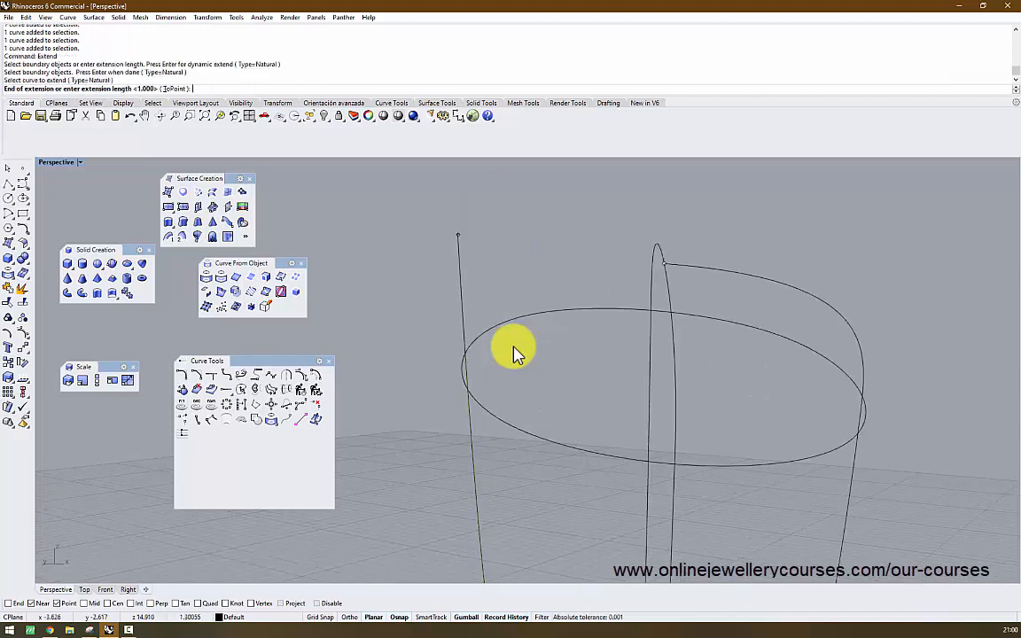
left_click(177, 89)
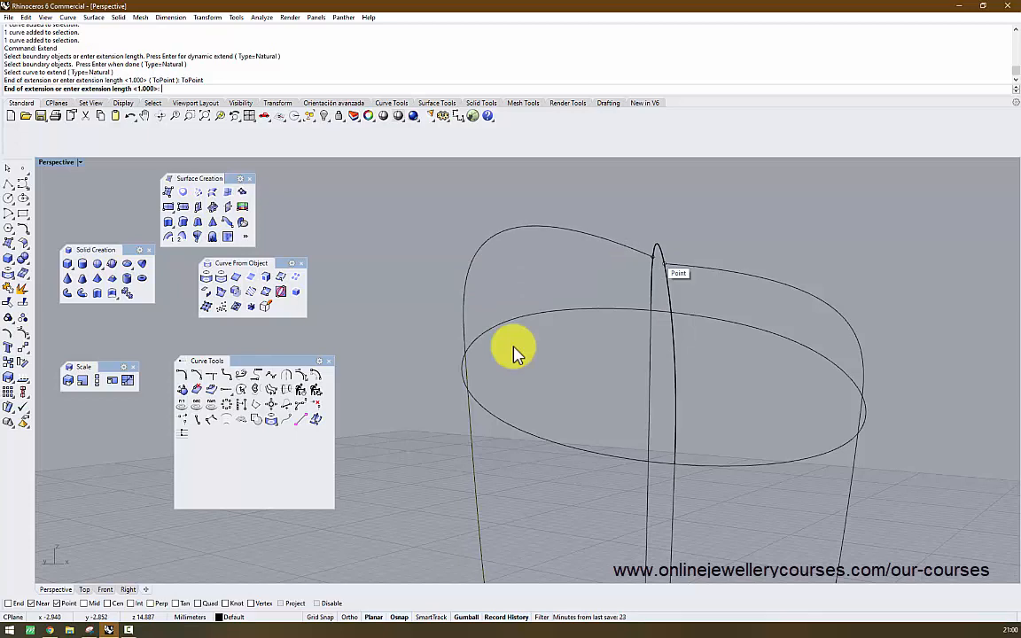
left_click(663, 263)
right_click_drag(517, 353, 517, 352)
key("Return")
key("Return")
Move the second extension's upper corner control point about 0.38 mm down and inward to match the opposite side
left_click_drag(561, 224, 594, 250)
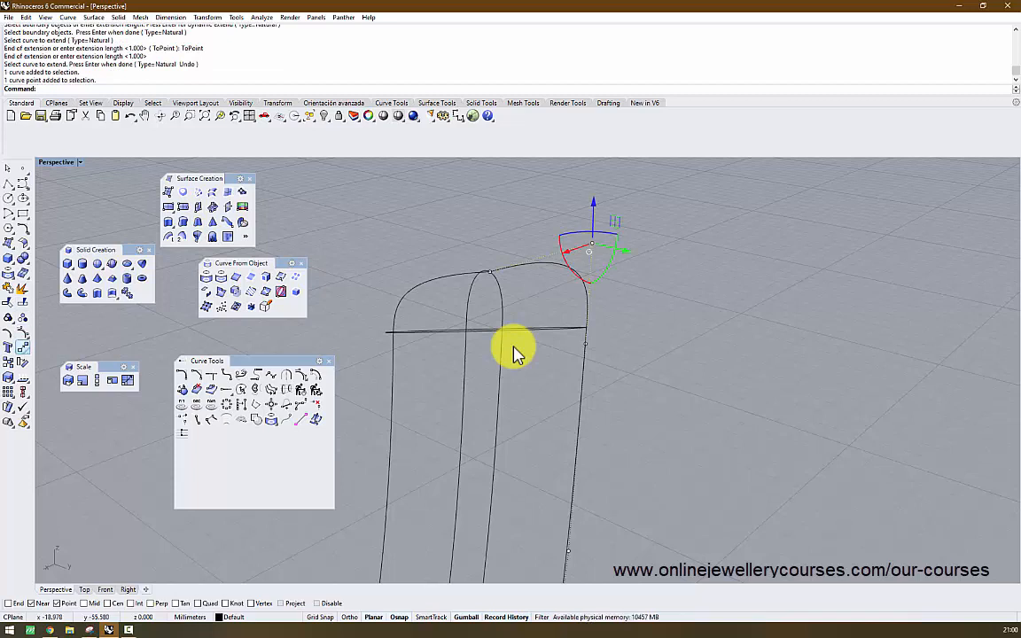
left_click(22, 347)
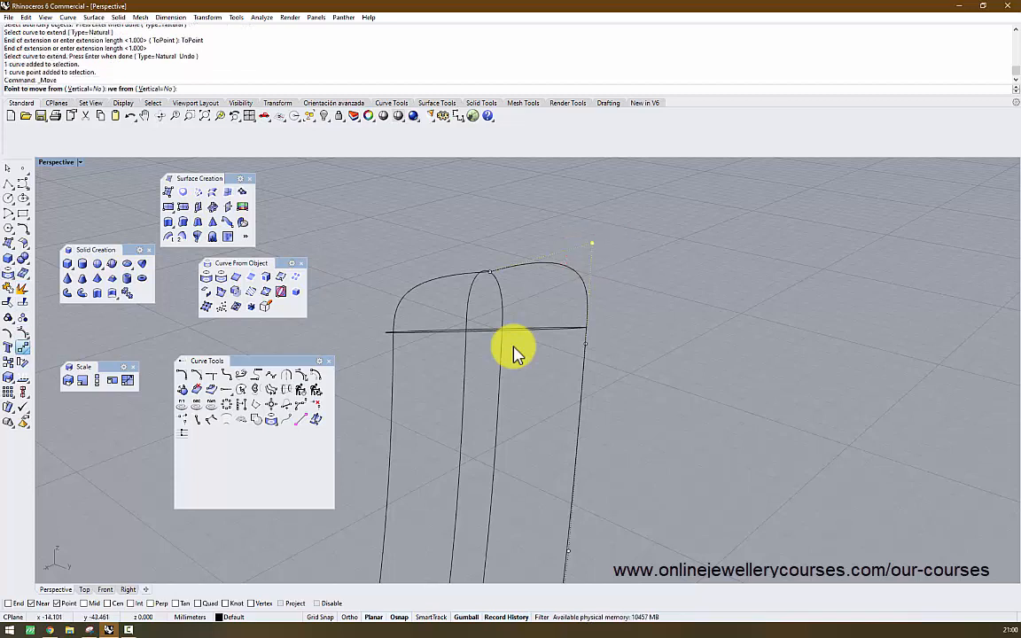
left_click(592, 244)
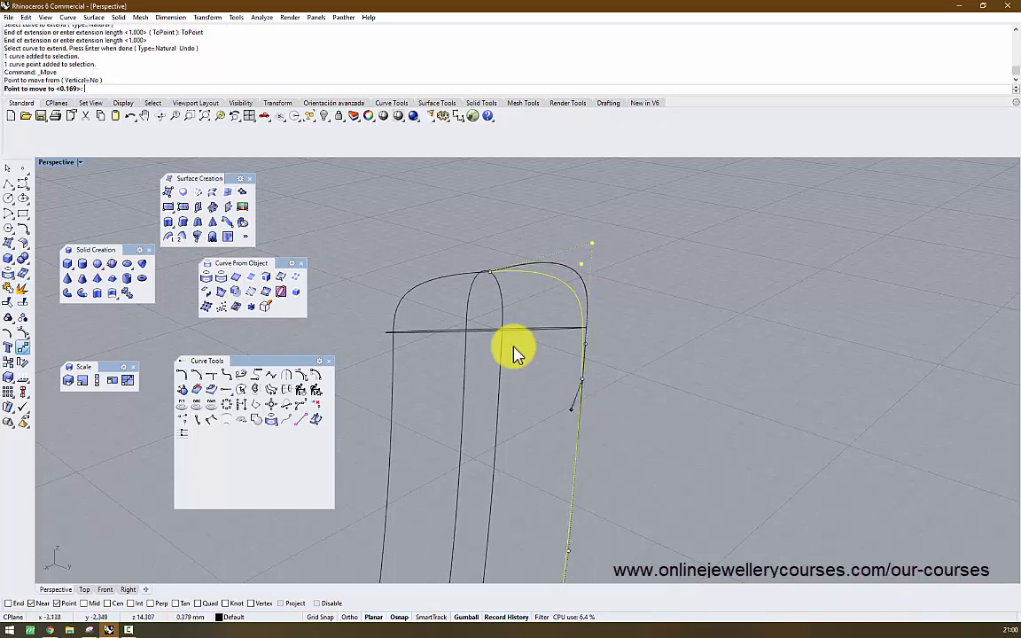
left_click(517, 352)
right_click_drag(516, 353, 506, 348)
left_click(517, 353)
right_click(514, 348)
Split one of the extended isocurves where it crosses the rim, using the rim curve as the cutting object
left_click(514, 349)
scroll(514, 348, "up", 6)
left_click(514, 349)
scroll(514, 348, "down", 4)
left_click(514, 348)
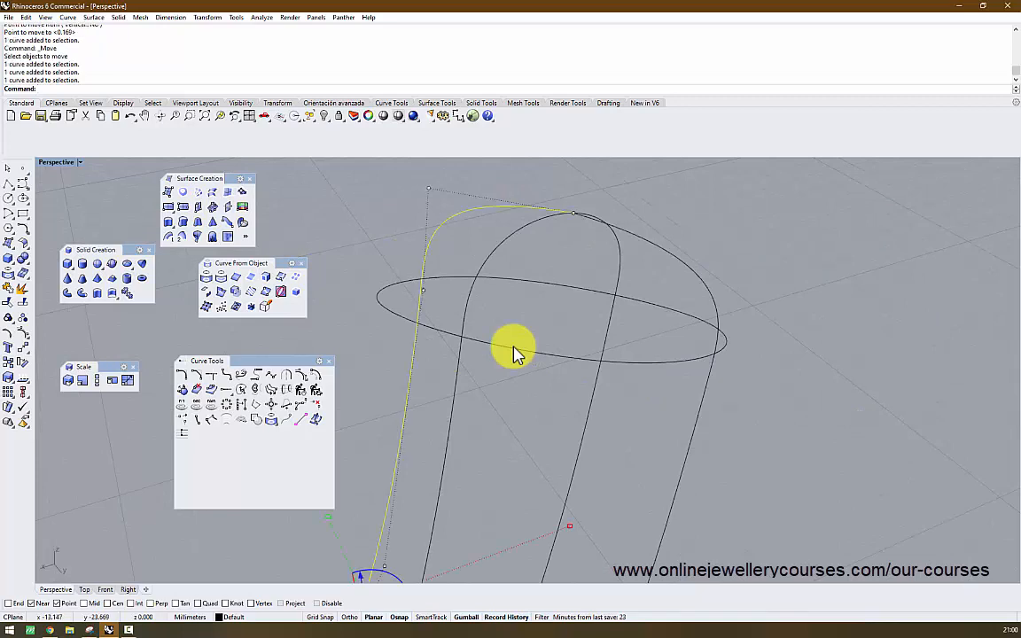
right_click_drag(516, 352, 517, 353, "shift")
type("plit")
key("Return")
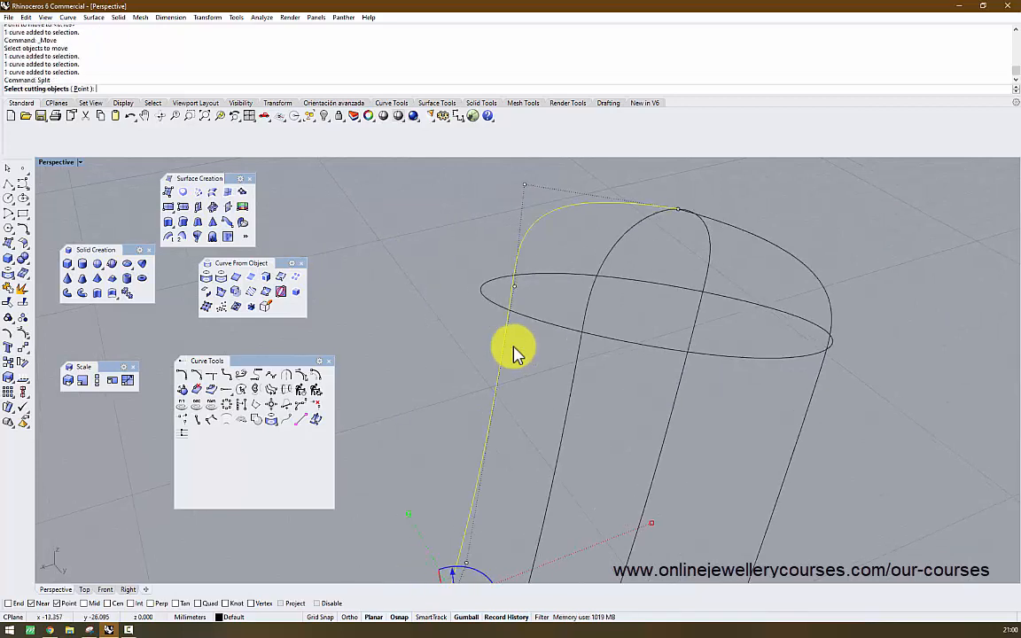
left_click(514, 350)
key("Return")
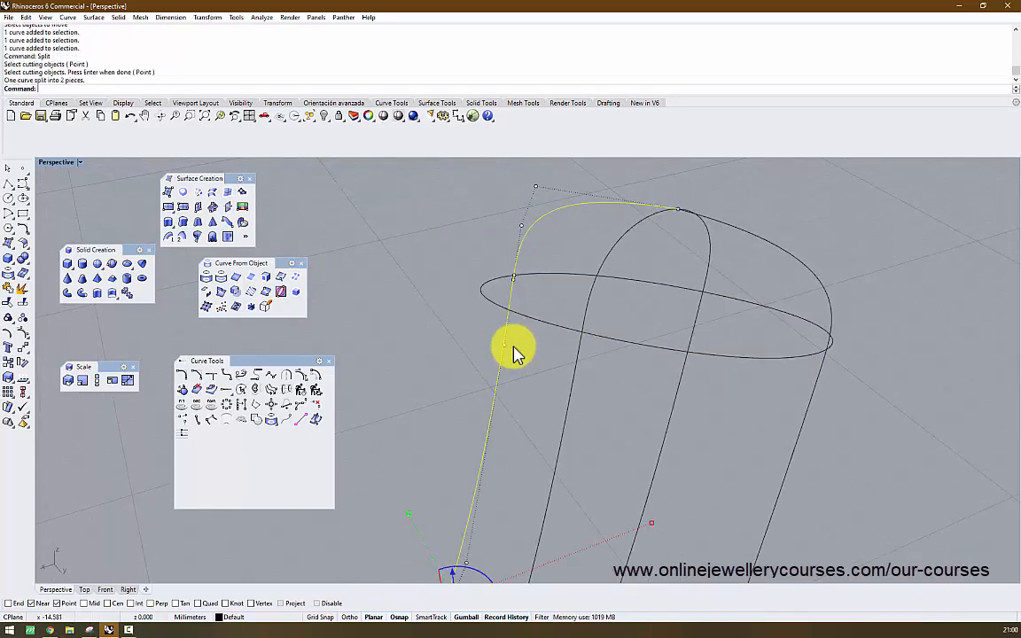
Split the rim curve into segments, using the arch and the already split cap curve as cutting objects
left_click(514, 350)
key("Escape")
left_click(514, 350)
key("Escape")
left_click(514, 350)
key("Escape")
left_click(514, 347)
left_click(514, 347)
key("Escape")
left_click(514, 347)
key("Return")
left_click(514, 350)
left_click(514, 350)
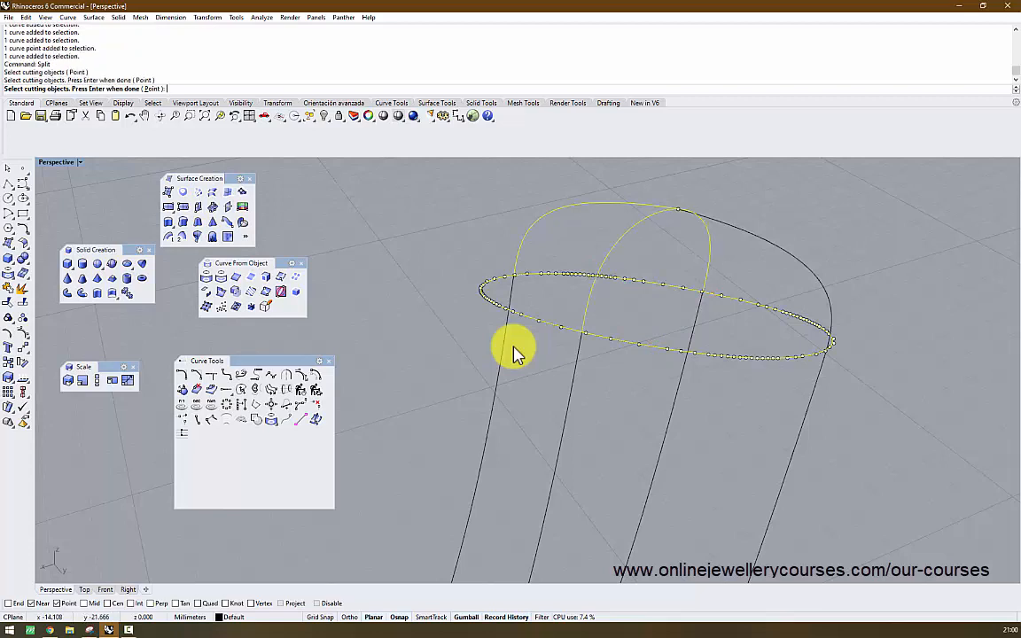
key("Return")
key("Escape")
left_click(514, 347)
key("Escape")
scroll(514, 347, "down", 5)
right_click_drag(514, 347, 516, 352)
scroll(514, 348, "up", 3)
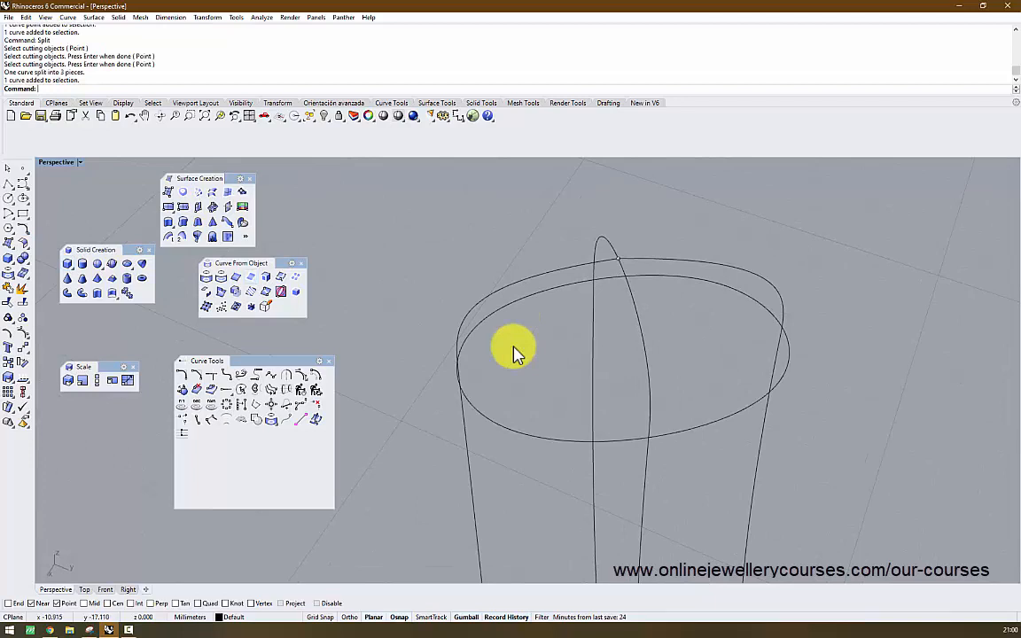
left_click(10, 245)
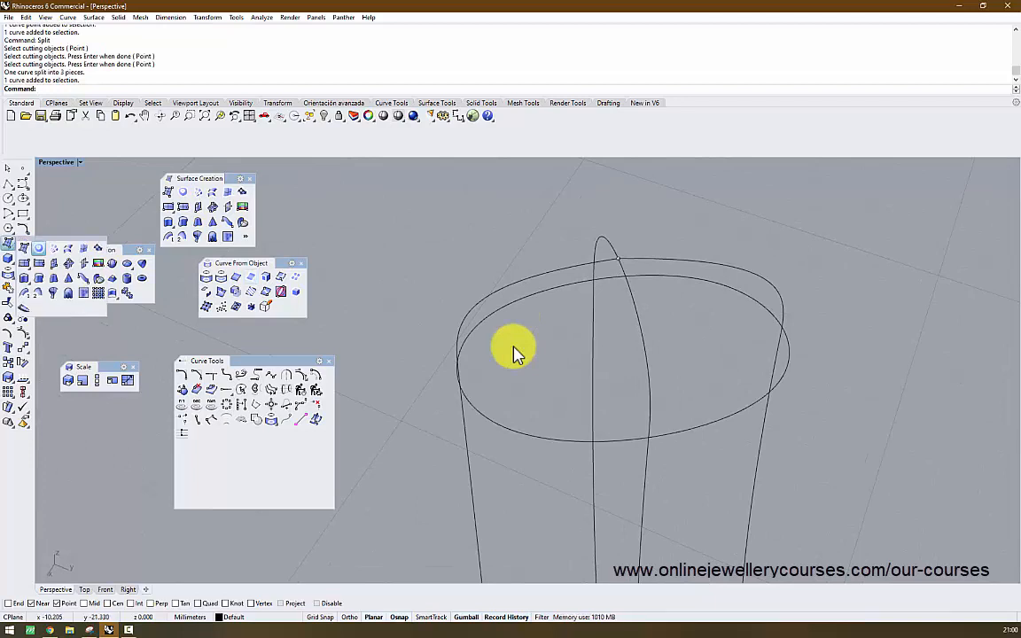
mouse_move(199, 179)
left_mouse_down()
mouse_move(100, 173)
mouse_move(102, 188)
left_mouse_up()
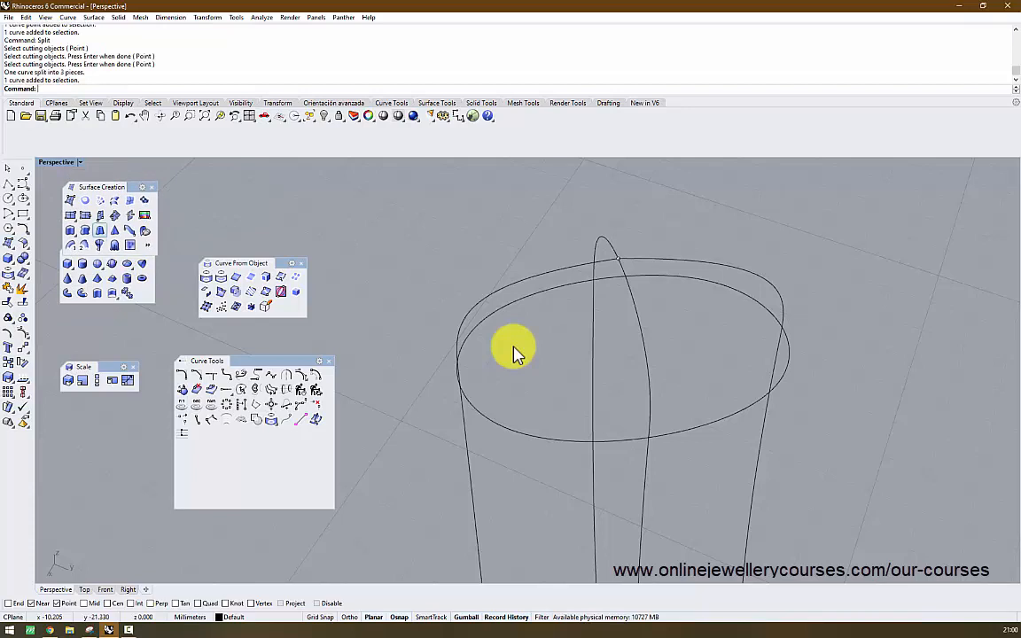
left_click(85, 245)
left_click(491, 296)
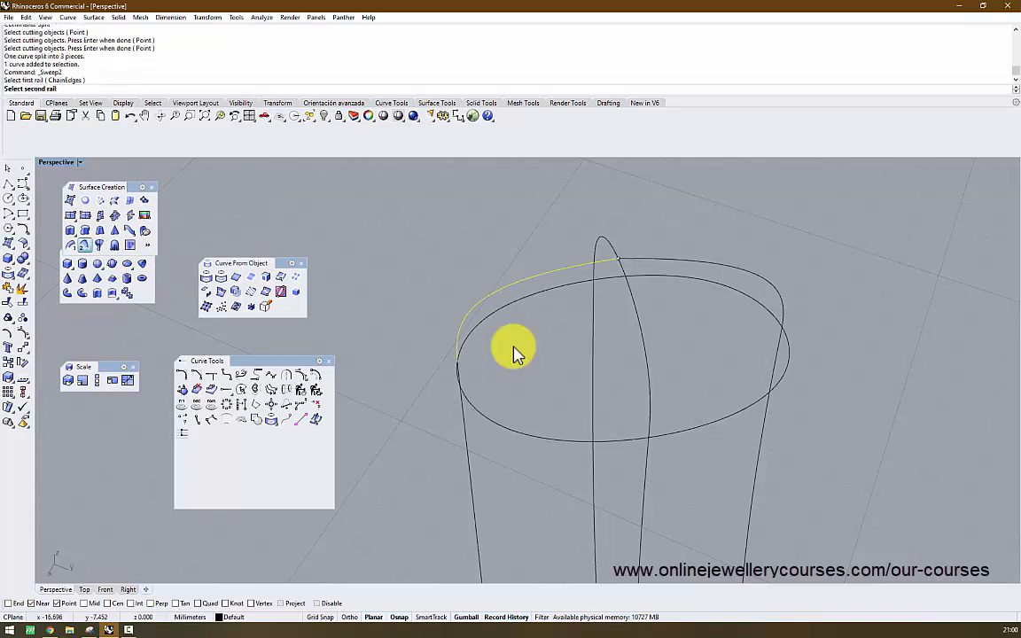
left_click(641, 326)
right_click_drag(642, 354, 718, 338)
key("Escape")
Split the remaining extended isocurve at the rim and the arch where the cap curves meet
left_click(805, 319)
left_click(747, 304)
key("Return")
left_click(805, 319)
key("Return")
left_click(746, 305)
left_click(805, 306)
key("Return")
left_click(833, 274)
key("Return")
left_click(773, 212)
key("Escape")
left_click(619, 219)
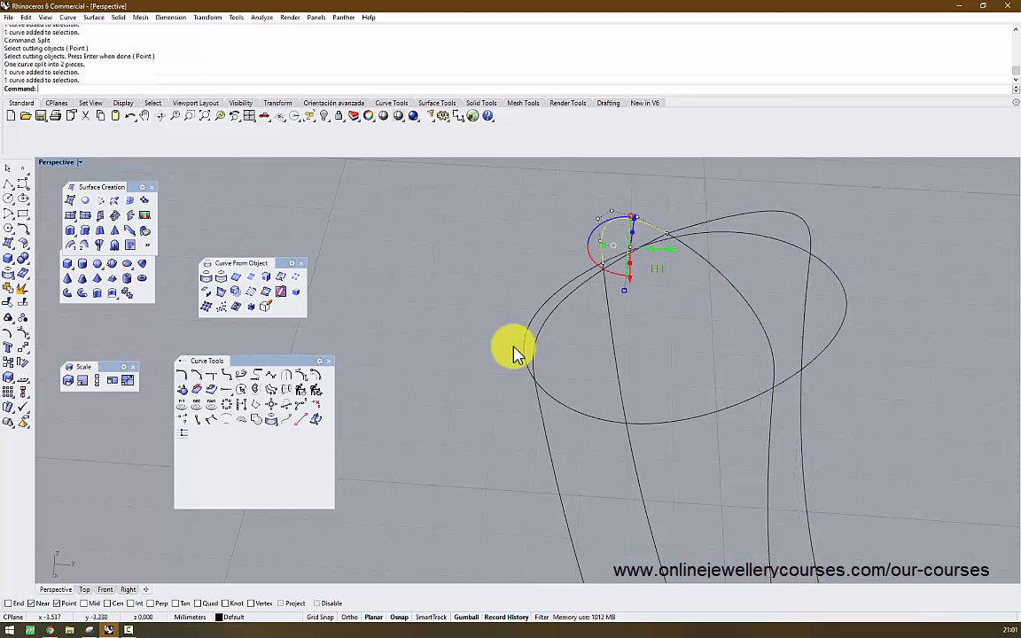
Split the rim's remaining long segment at the last extended curve and check each rim segment
left_click(537, 317)
left_click(840, 280)
key("Return")
left_click(805, 302)
key("Return")
left_click(829, 265)
key("Escape")
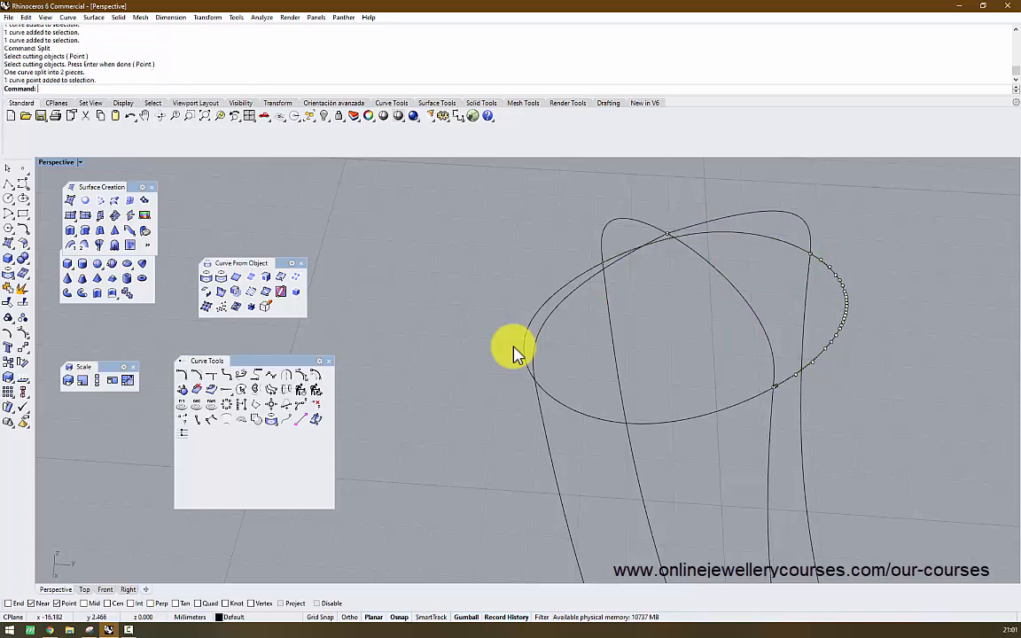
left_click(845, 316)
left_click(730, 232)
key("Escape")
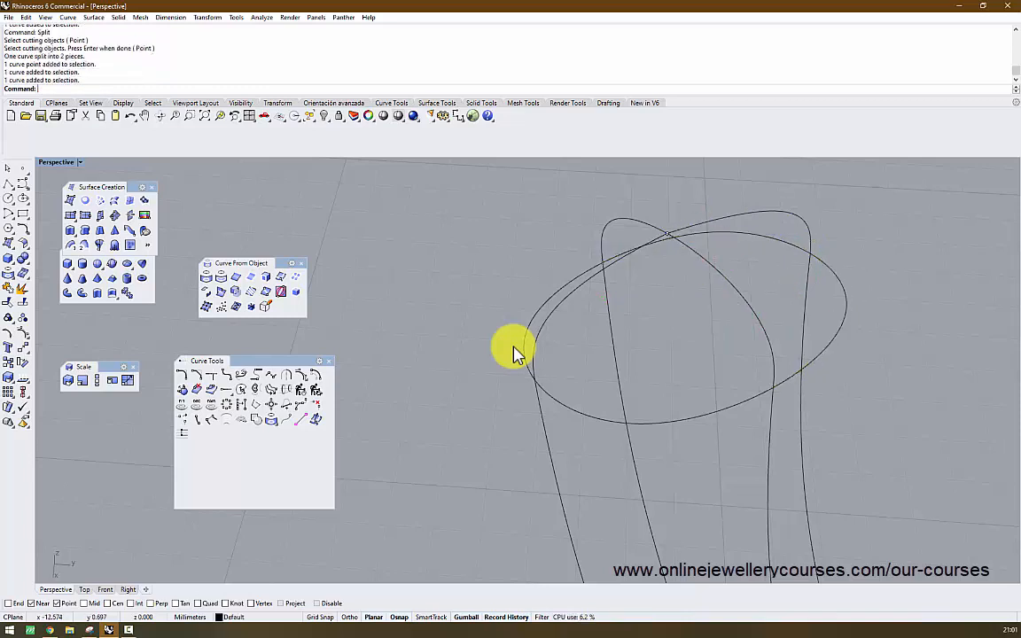
left_click(674, 422)
key("Escape")
Delete the point object at the crown of the arch
mouse_move(514, 348)
right_mouse_down()
mouse_move(558, 355)
mouse_move(567, 337)
mouse_move(585, 372)
mouse_move(567, 363)
right_mouse_up()
left_click_drag(570, 262, 605, 319)
key("Delete")
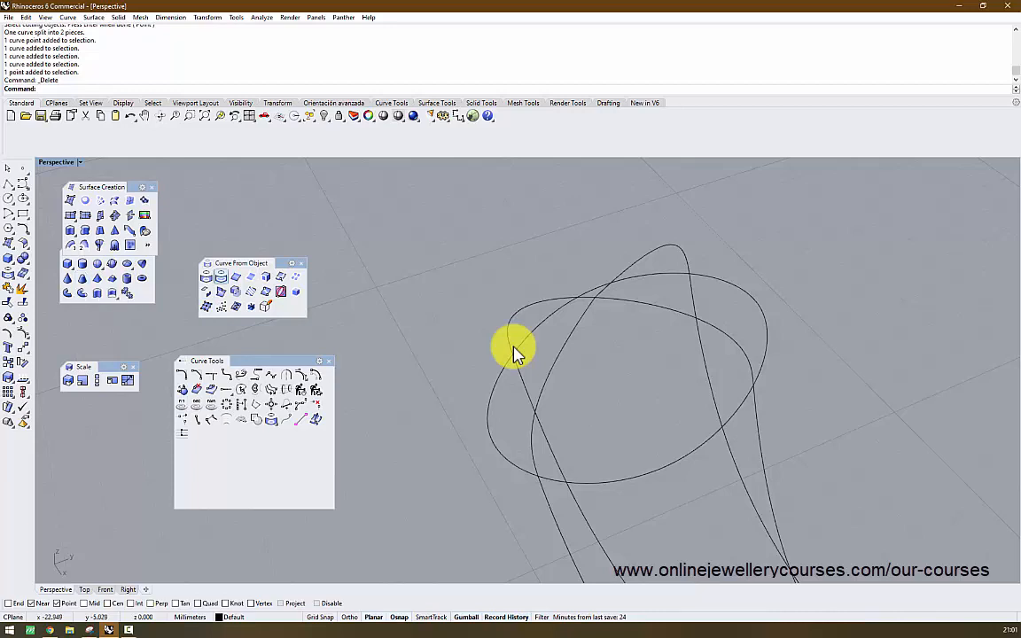
Try a two-rail sweep over one quarter of the cap, with two cap curves as rails and a rim segment as cross section
left_click_drag(114, 187, 358, 175)
left_click(328, 233)
left_click(560, 349)
left_click(652, 306)
left_click(514, 351)
key("Return")
right_click_drag(513, 346, 514, 351)
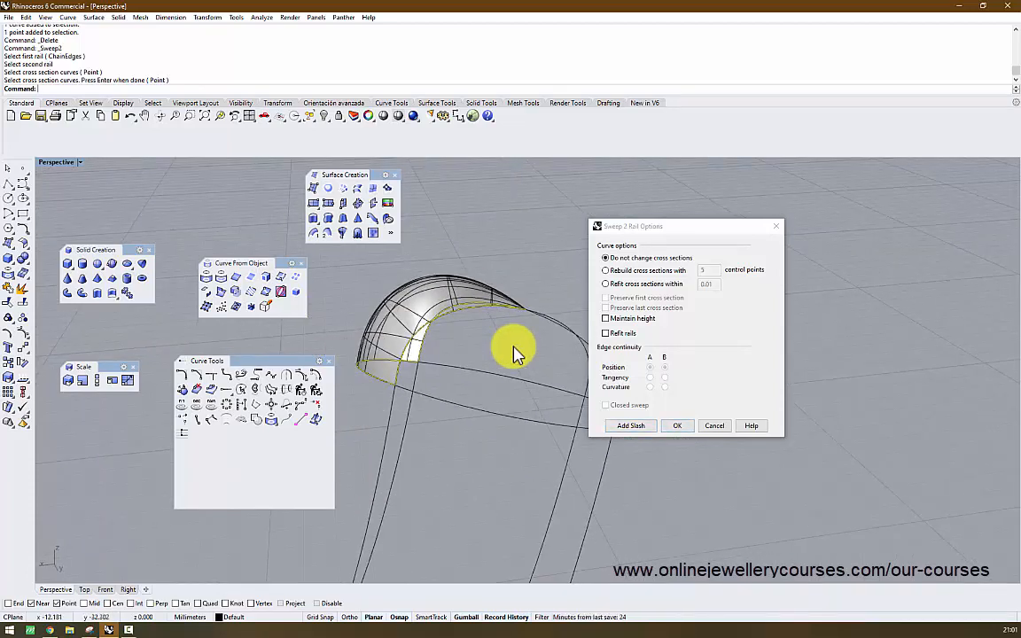
Try Maintain height and an added slash across the rails in the two-rail sweep, and cancel the sweep
left_click(606, 318)
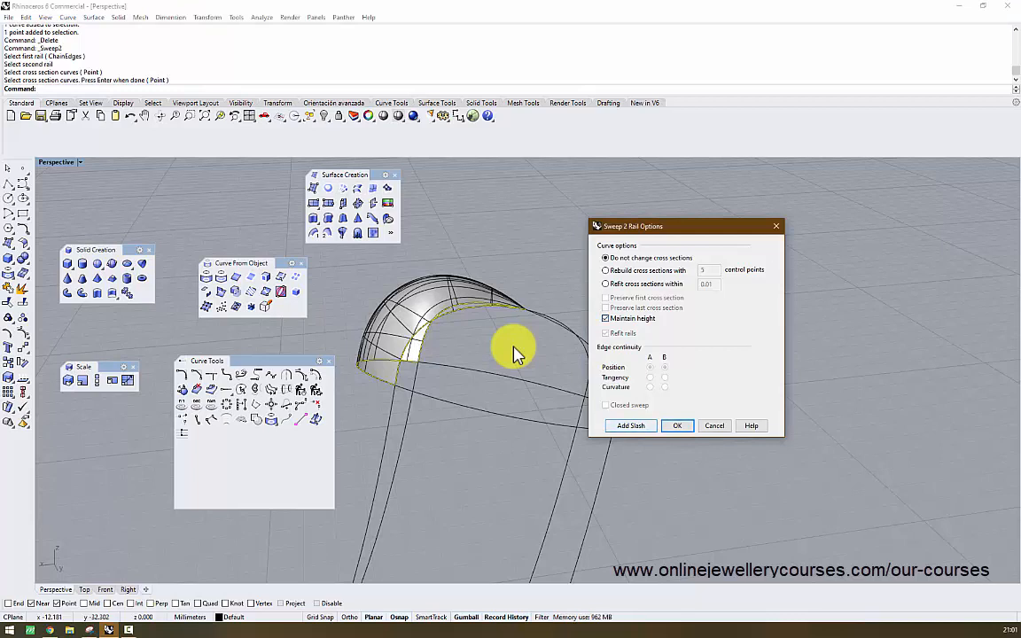
left_click(631, 426)
right_click_drag(421, 327, 483, 341)
left_click(472, 347)
left_click(513, 348)
scroll(514, 349, "down", 5)
right_click(514, 348)
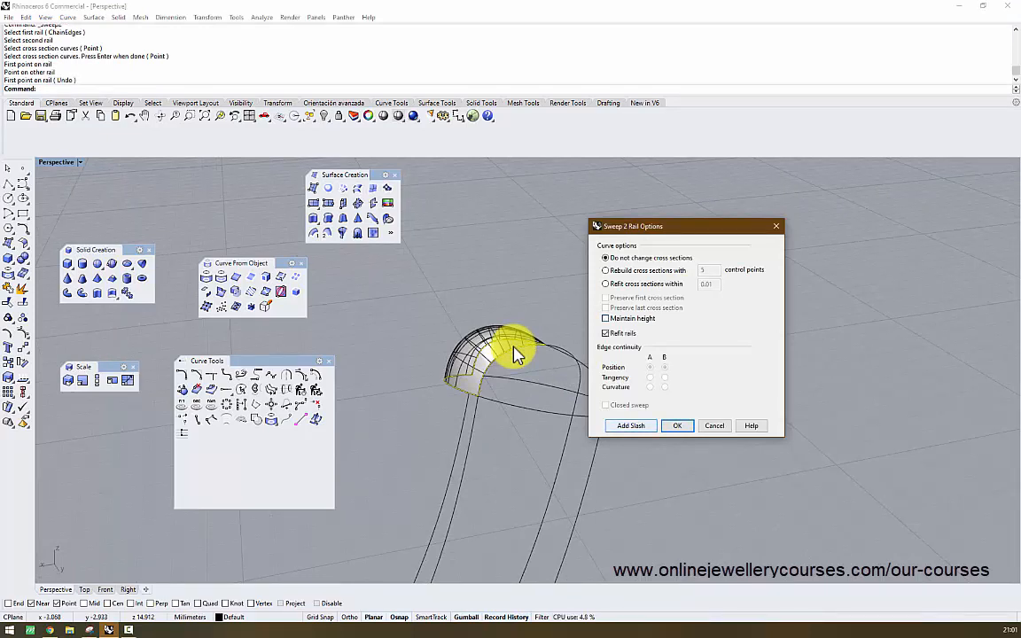
key("Escape")
Try a surface from a curve network with the cap curves as first direction and the rim segments as second direction
left_click(514, 347)
right_click_drag(514, 348, 474, 358)
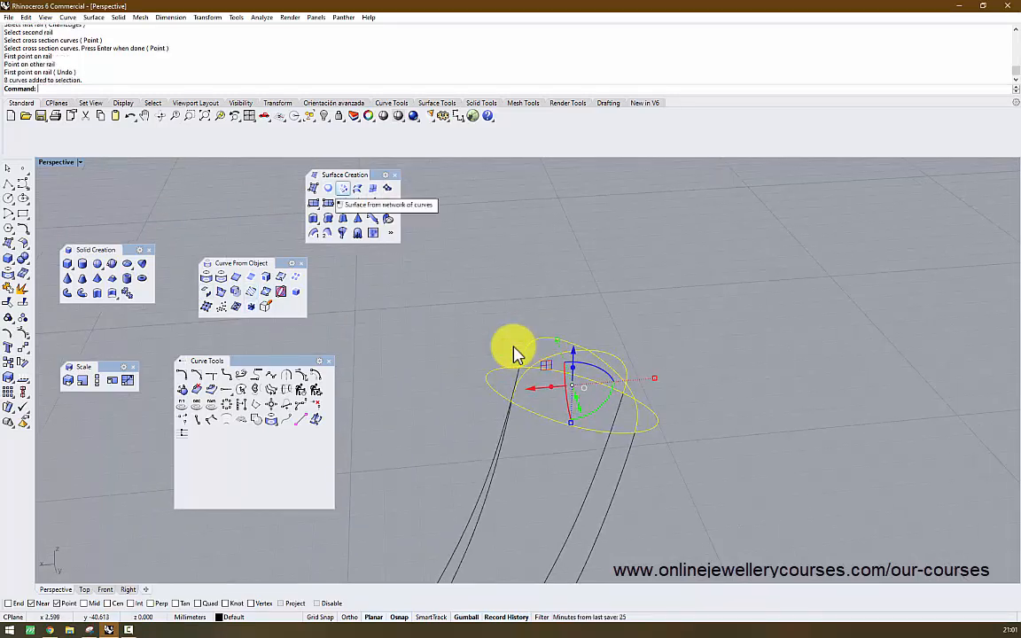
left_click(343, 188)
right_click_drag(514, 348, 470, 338)
left_click(490, 353)
left_click(599, 346)
left_click(598, 370)
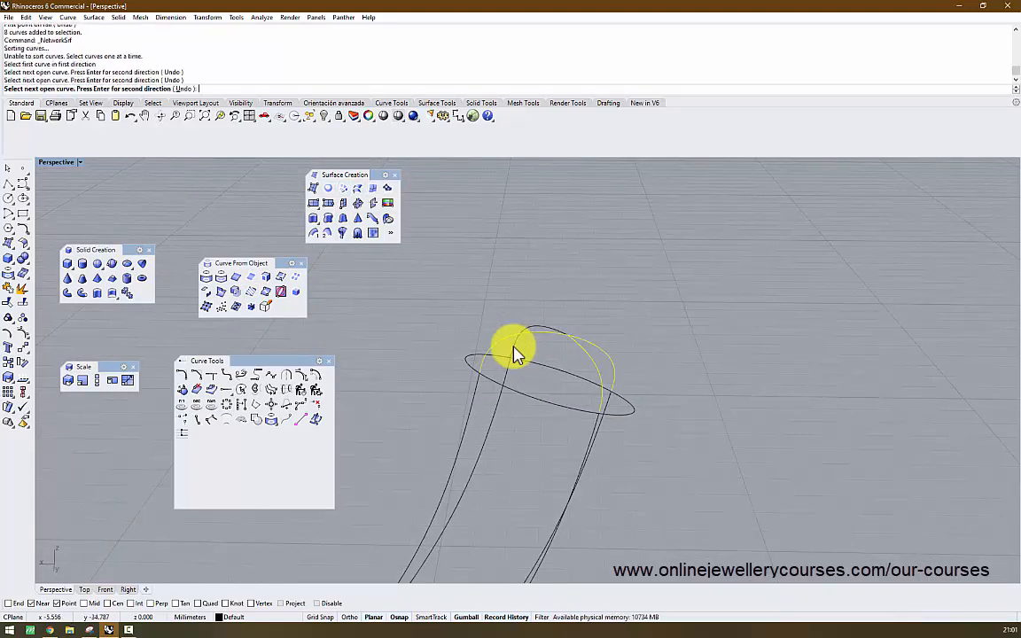
left_click(522, 333)
key("Return")
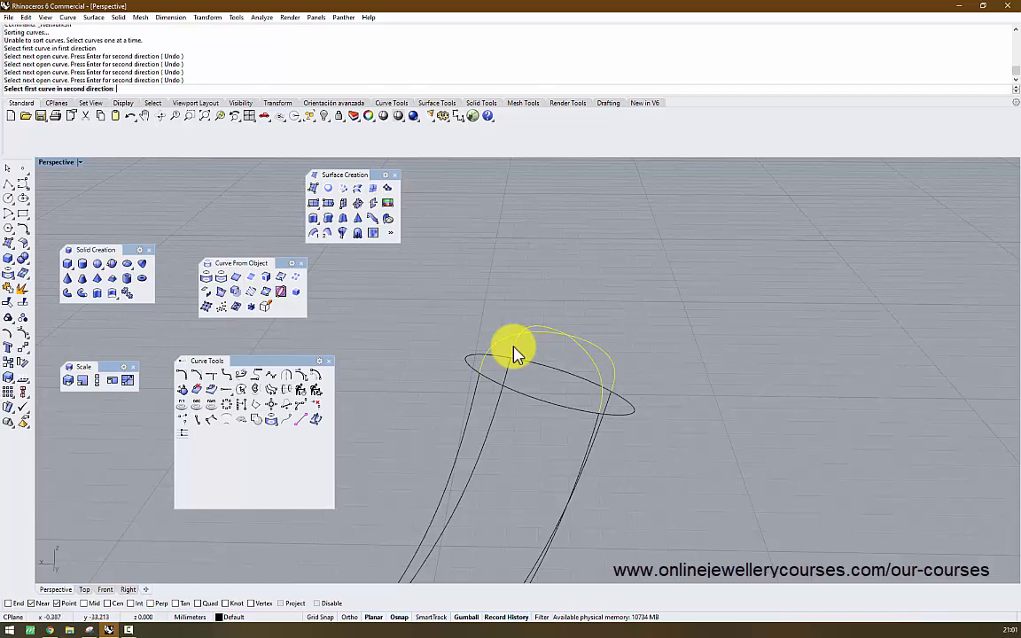
left_click(483, 355)
left_click(536, 400)
left_click(633, 407)
left_click(560, 369)
key("Return")
Try the network surface again with all cap curves and rim segments, choosing curves one at a time
key("Return")
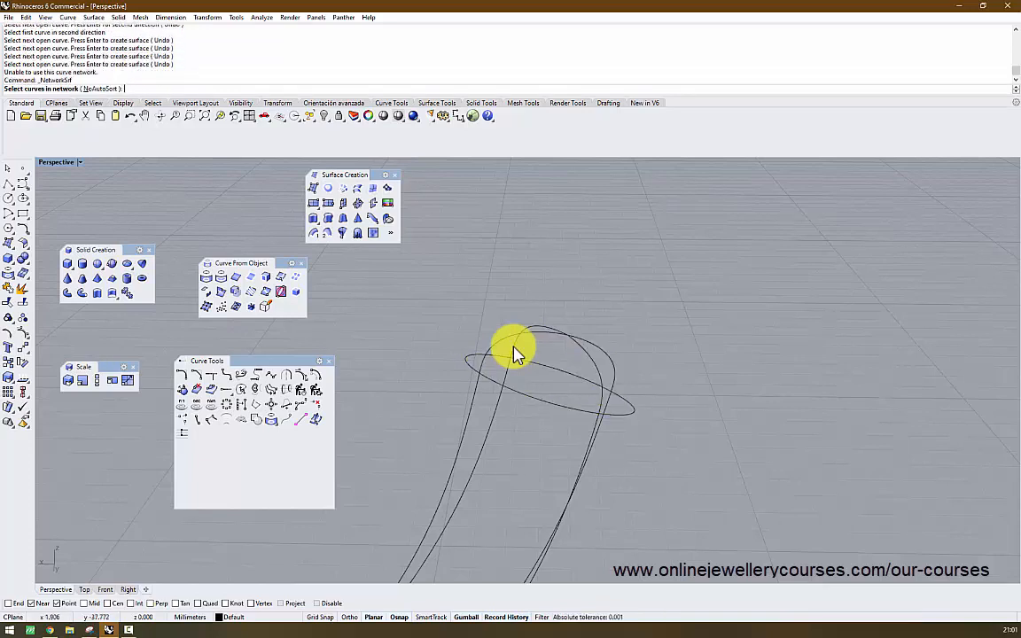
left_click_drag(374, 253, 654, 428)
key("Return")
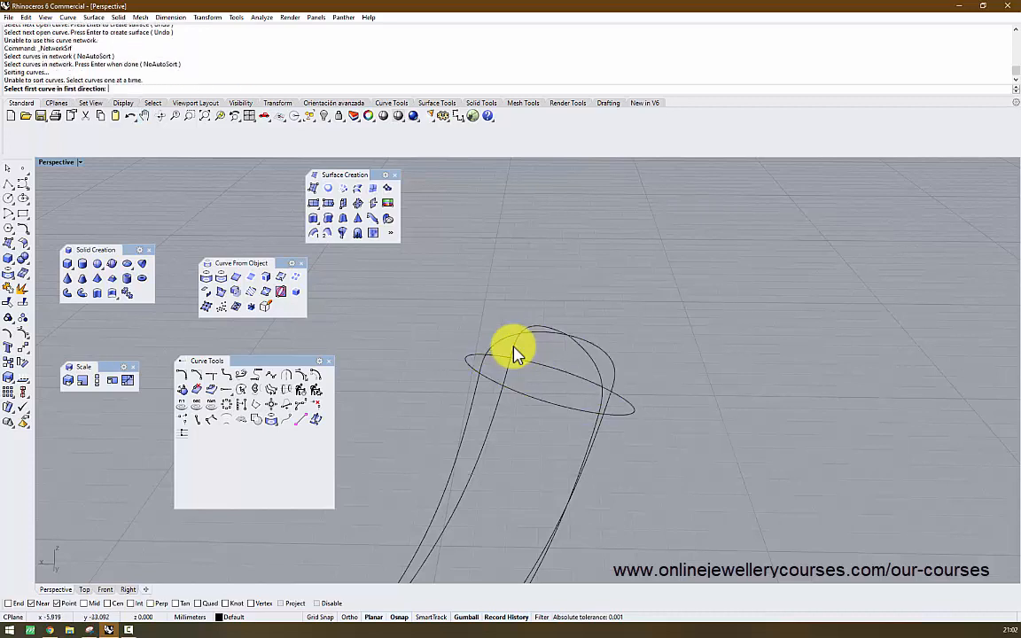
scroll(630, 408, "up", 5)
left_click(635, 409)
left_click(604, 343)
key("Escape")
left_click(604, 343)
key("Escape")
Join the four rim segments into one closed curve
right_click_drag(604, 350, 610, 403)
scroll(517, 355, "down", 5)
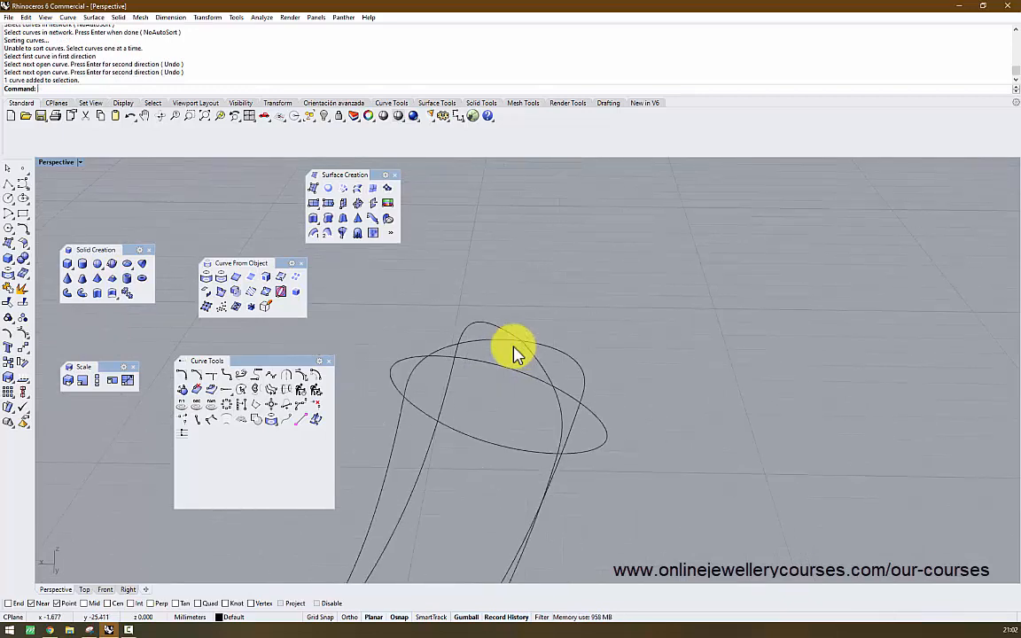
left_click(517, 365)
right_click_drag(517, 365, 567, 332)
key("F10")
left_click_drag(376, 322, 713, 456)
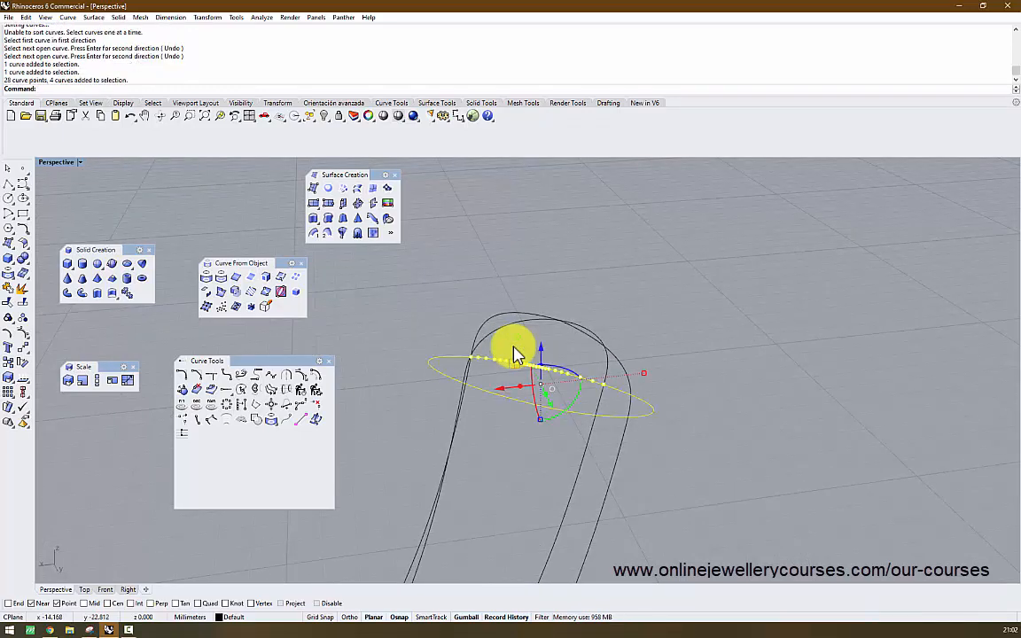
type("join")
key("Return")
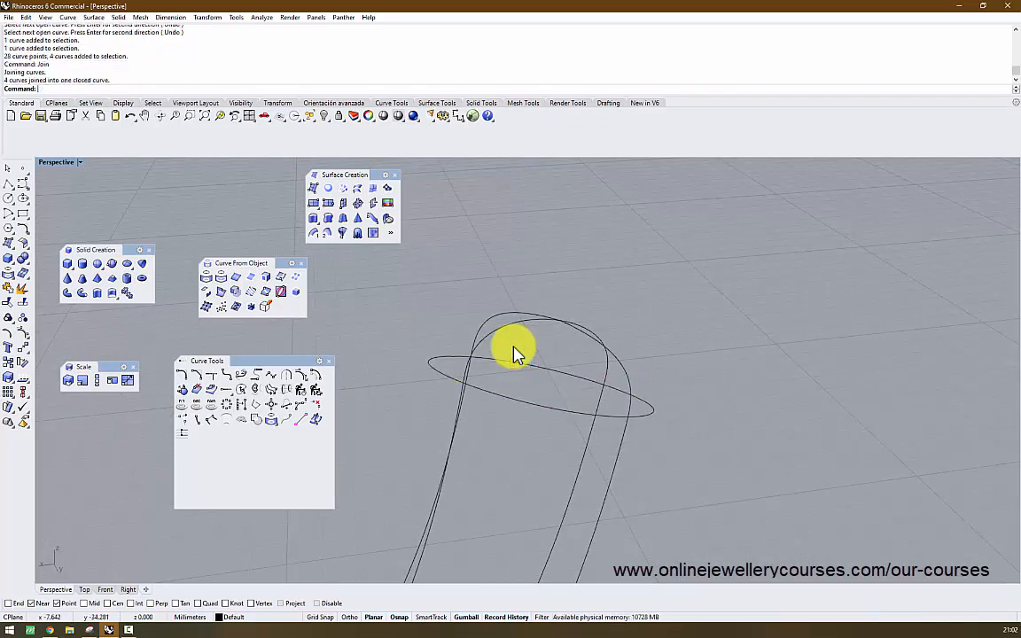
Try a network surface from the joined rim curve and all the cap curves
left_click(343, 188)
left_click_drag(364, 251, 678, 433)
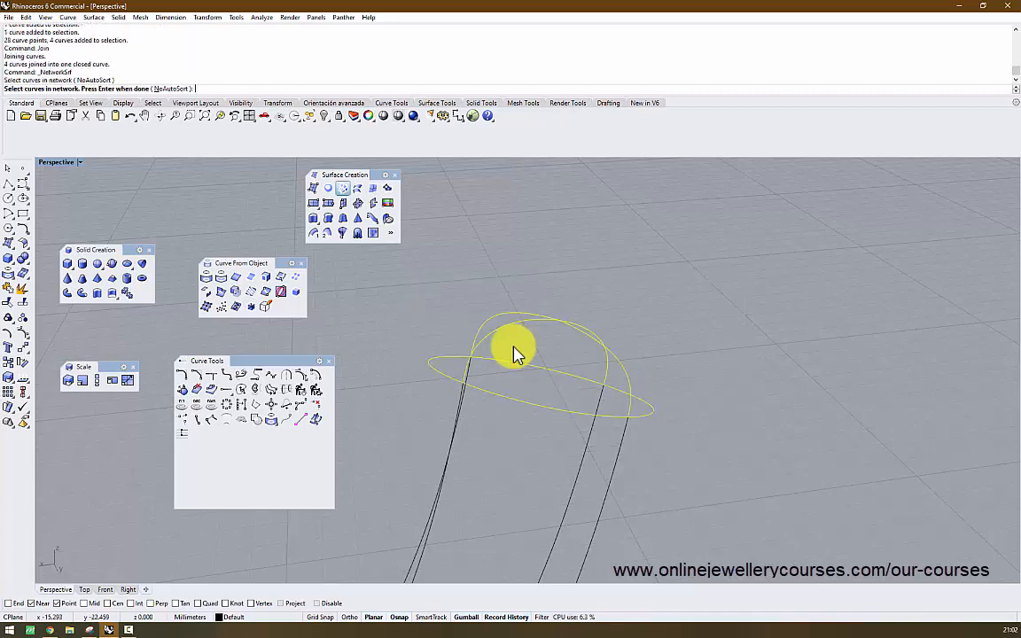
key("Return")
right_click_drag(514, 355, 514, 355)
key("Escape")
Cancel the unfinished network surface and inspect the individual cap curves one at a time
left_click(523, 483)
key("Escape")
left_click(651, 323)
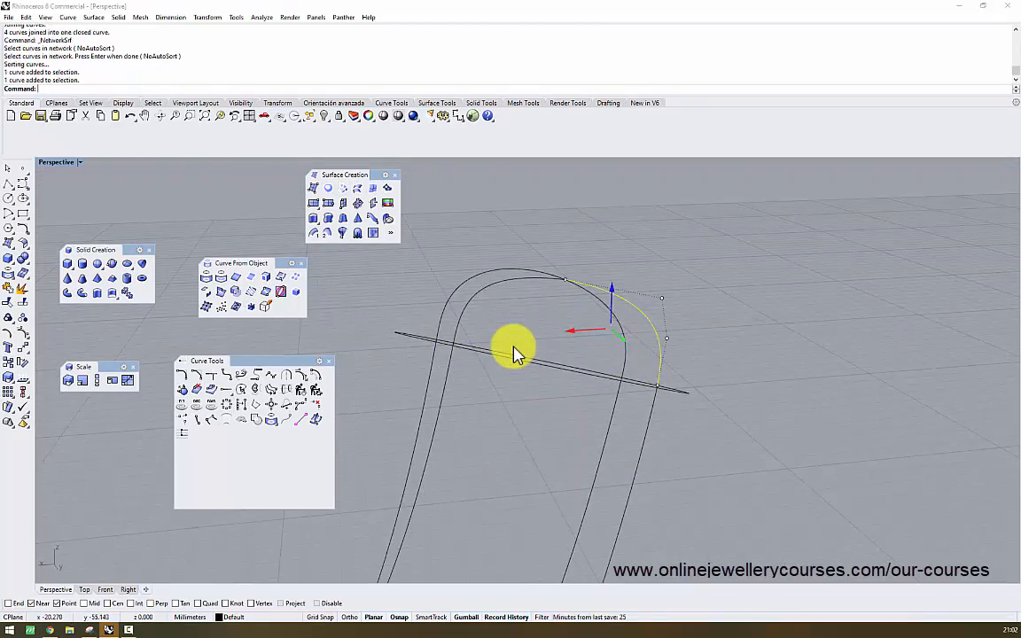
left_click(615, 314)
left_click(474, 280)
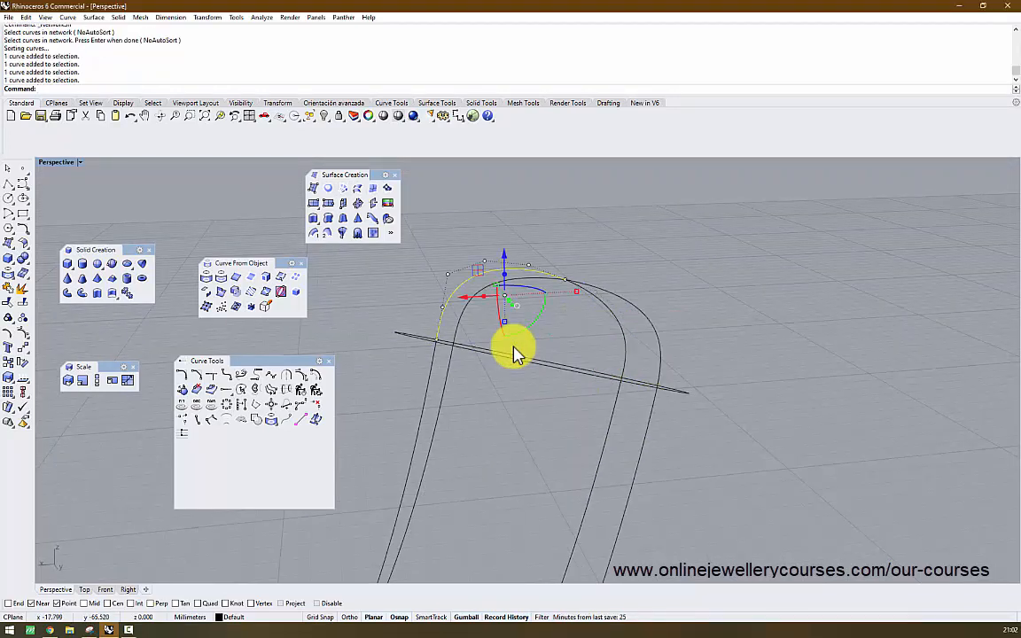
key("Escape")
Create a network surface from all the cap curves and the closed rim, with edge tolerance 0.001, interior tolerance 0.01 and Position matching
left_click(342, 188)
right_click_drag(514, 354, 514, 354)
left_click_drag(406, 223, 798, 422)
key("Return")
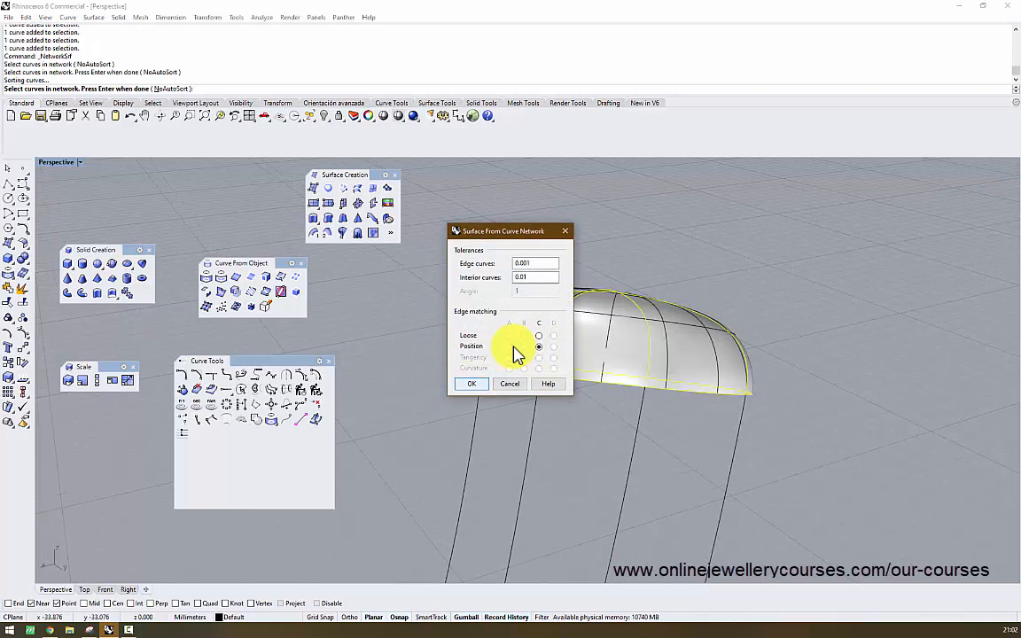
key("Return")
Show all hidden objects of the ring model again
right_click_drag(514, 355, 514, 354)
type("Show")
key("Return")
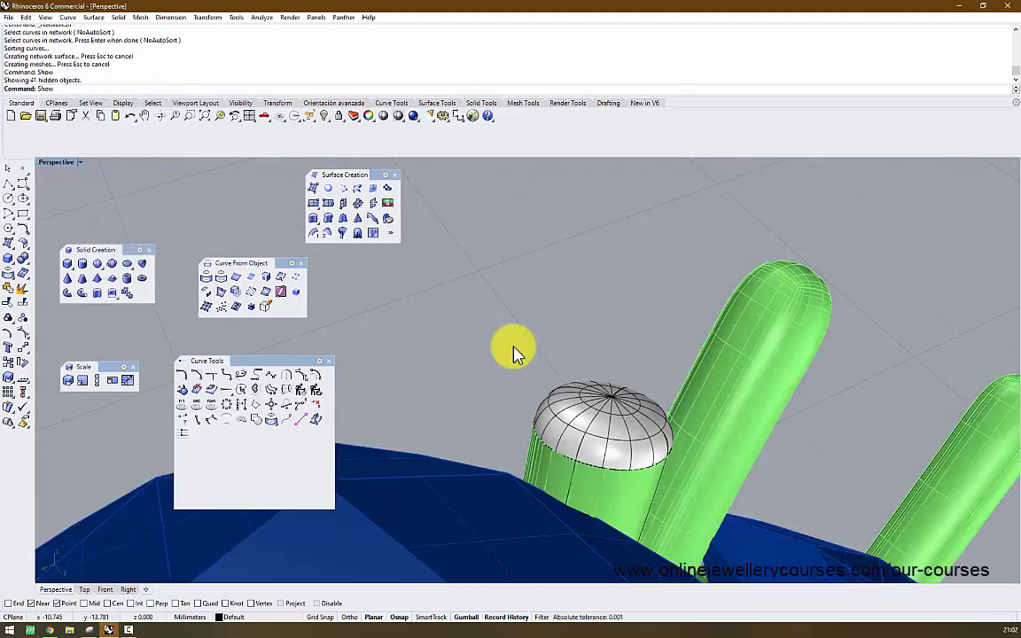
Examine the capped prong and the area where the centre stone's girdle meets it
mouse_move(514, 354)
right_mouse_down()
mouse_move(520, 347)
mouse_move(516, 354)
right_mouse_up()
left_click(516, 355)
scroll(516, 355, "up", 2)
key("Escape")
scroll(516, 354, "up", 4)
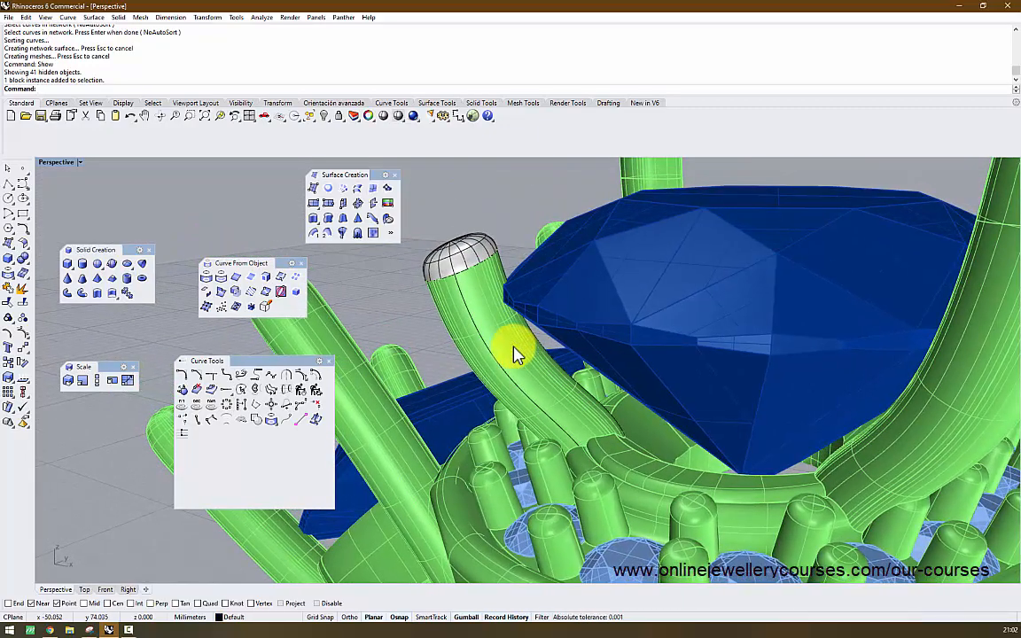
scroll(517, 354, "up", 3)
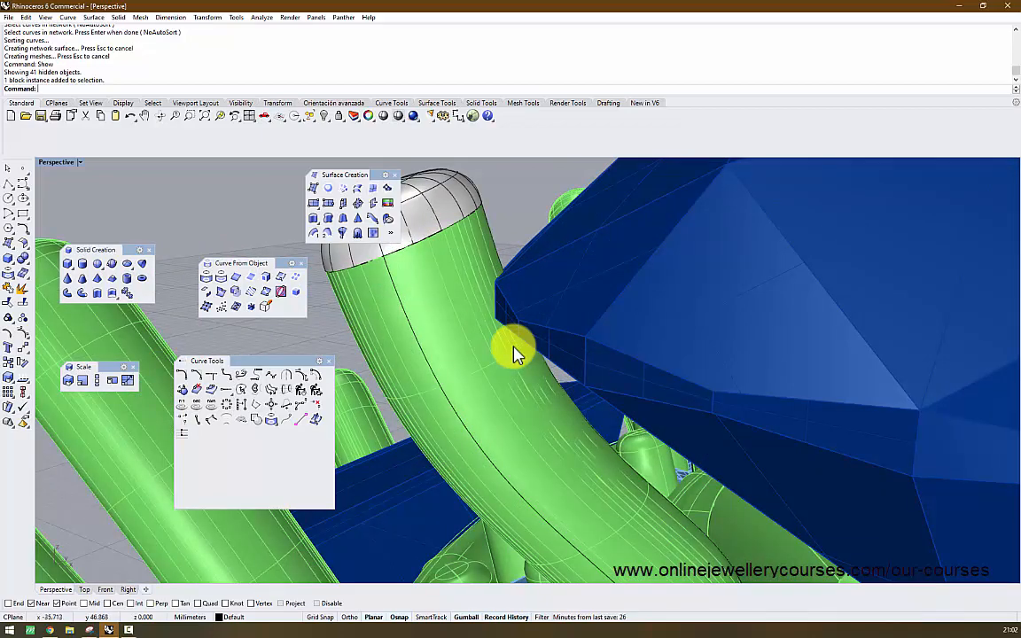
left_click(517, 355)
right_click(516, 354)
key("Escape")
scroll(517, 354, "down", 4)
right_click_drag(517, 354, 514, 347)
scroll(514, 348, "up", 5)
scroll(514, 348, "down", 4)
scroll(514, 347, "up", 8)
scroll(516, 354, "down", 4)
left_click(517, 352)
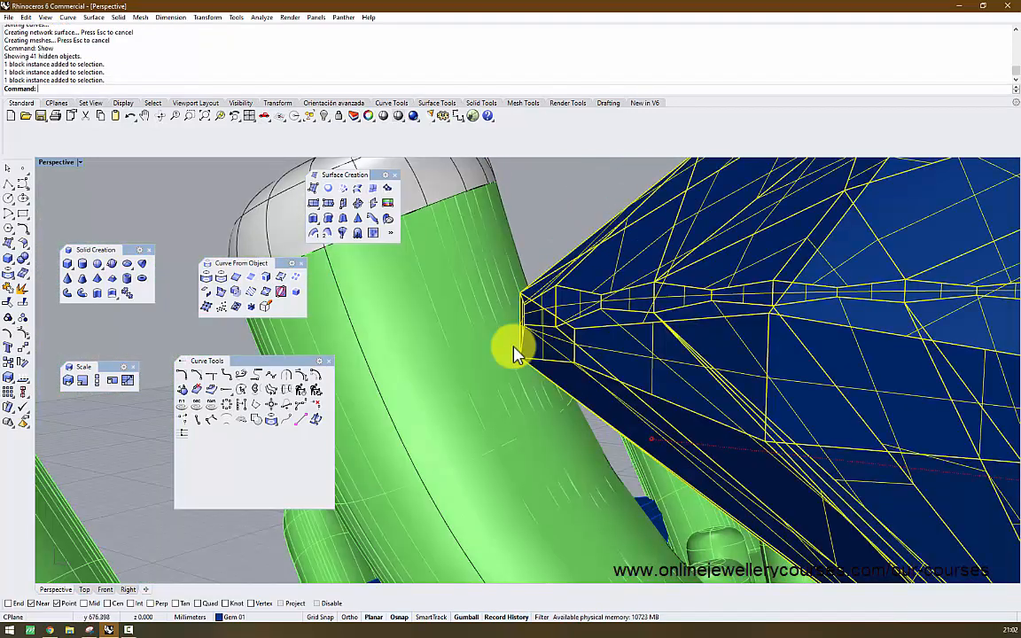
key("Escape")
left_click(514, 347)
key("Escape")
left_click(514, 348)
key("Escape")
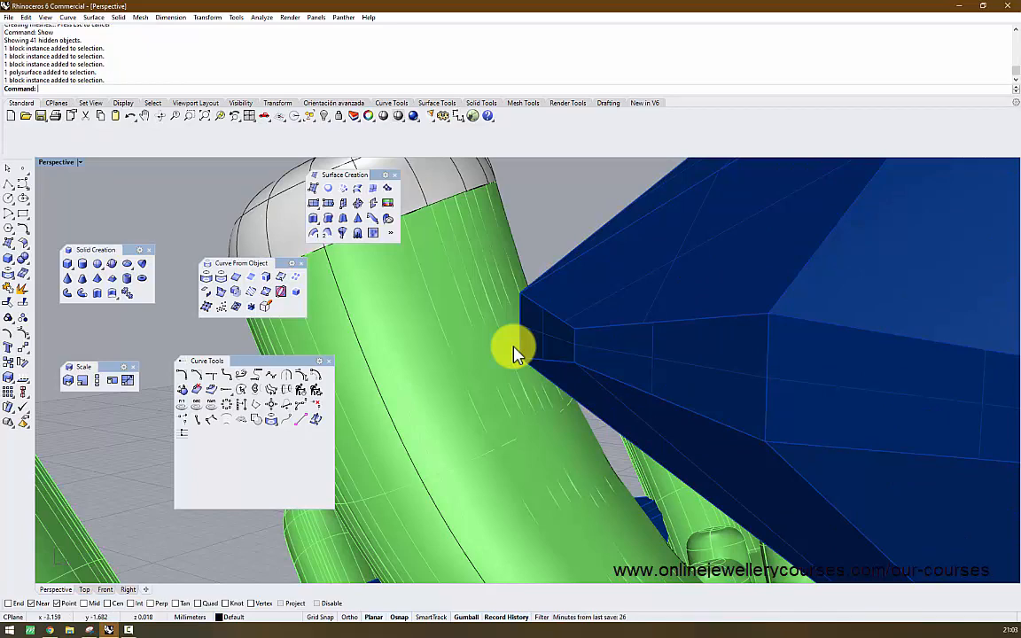
Examine the prongs and stone settings around the whole ring from several sides
scroll(513, 347, "down", 15)
right_click_drag(514, 348, 516, 352)
scroll(514, 348, "up", 4)
scroll(514, 347, "up", 4)
left_click(621, 326)
scroll(514, 347, "down", 4)
scroll(514, 348, "up", 5)
scroll(514, 348, "down", 3)
scroll(516, 353, "up", 4)
scroll(514, 348, "down", 5)
scroll(514, 347, "up", 3)
scroll(516, 353, "down", 3)
scroll(516, 352, "up", 2)
scroll(515, 353, "up", 2)
scroll(516, 353, "down", 3)
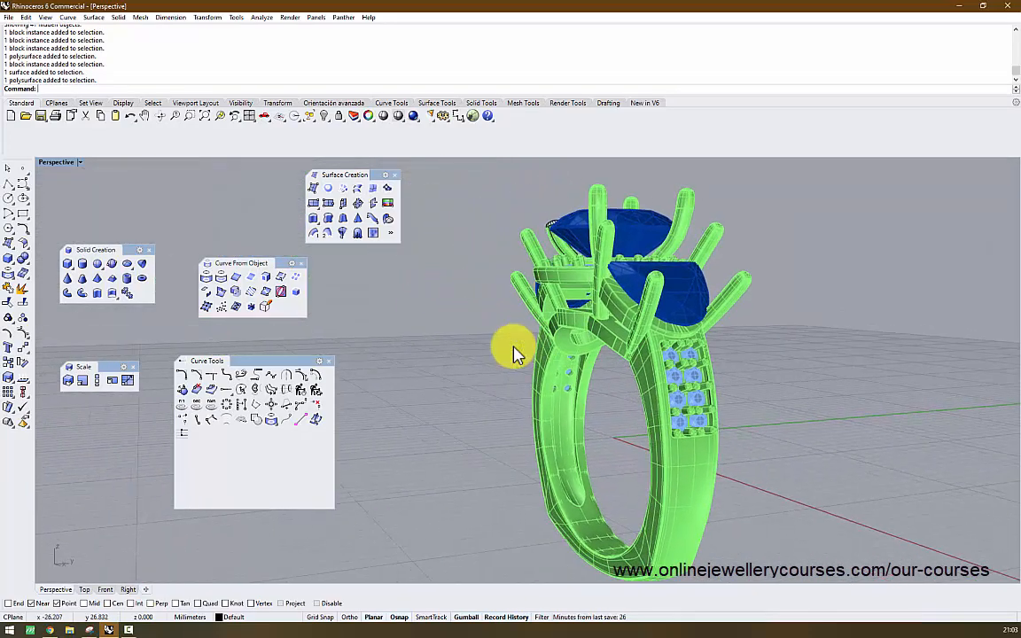
scroll(516, 353, "up", 2)
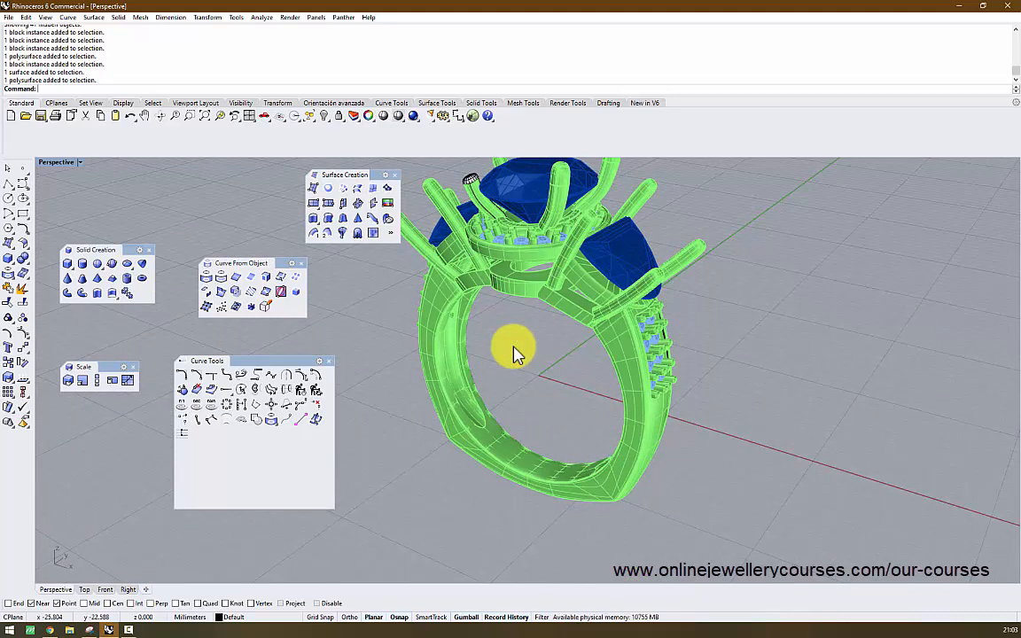
Switch to the Snipping Tool, read the questions about prongs and stone holes, and close it without saving
key("alt+Tab")
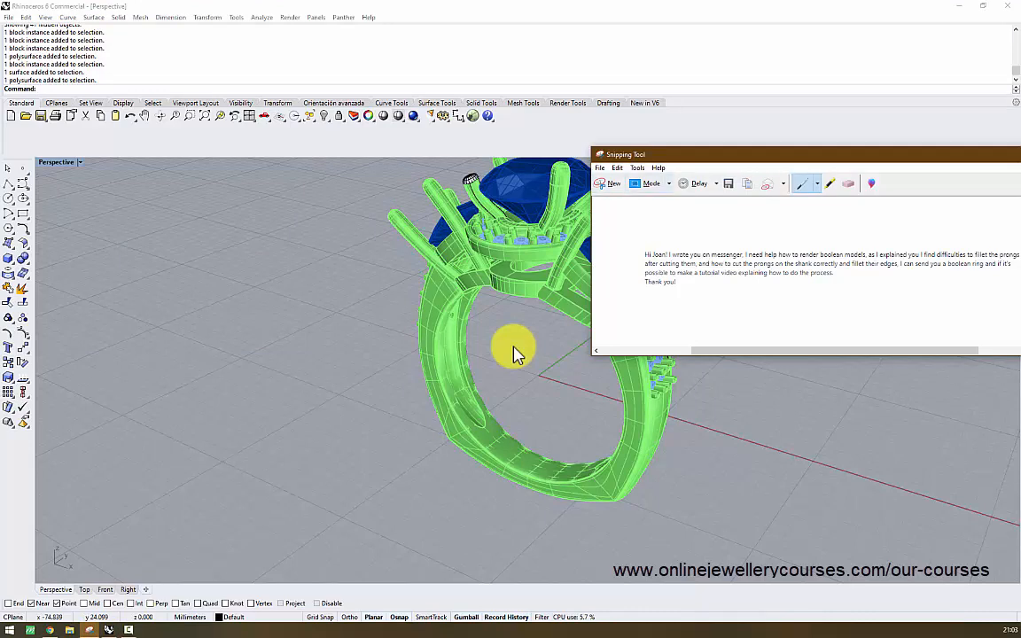
key("alt+Tab")
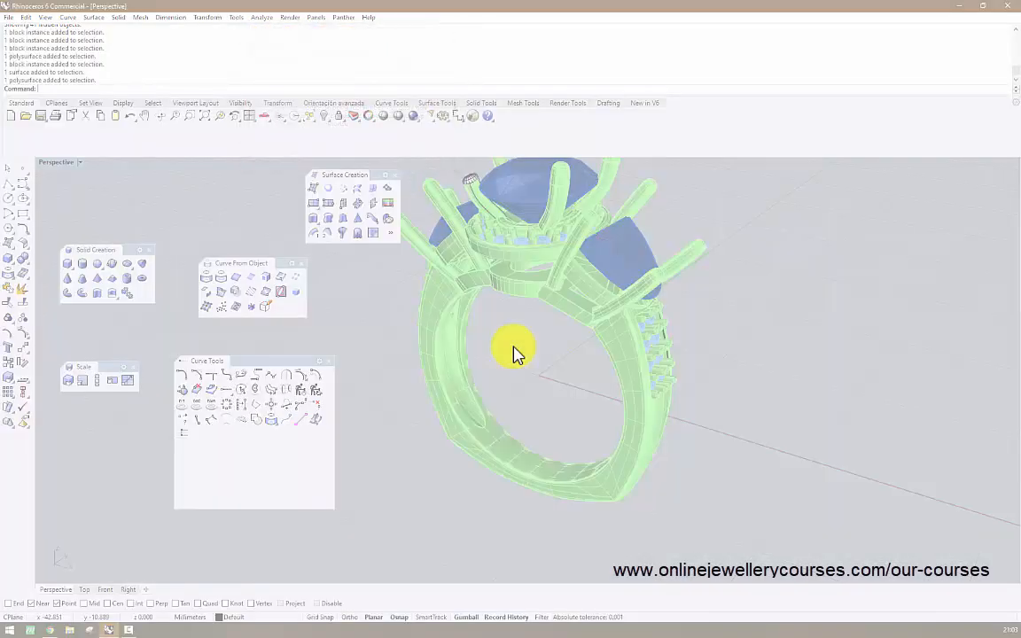
key("Escape")
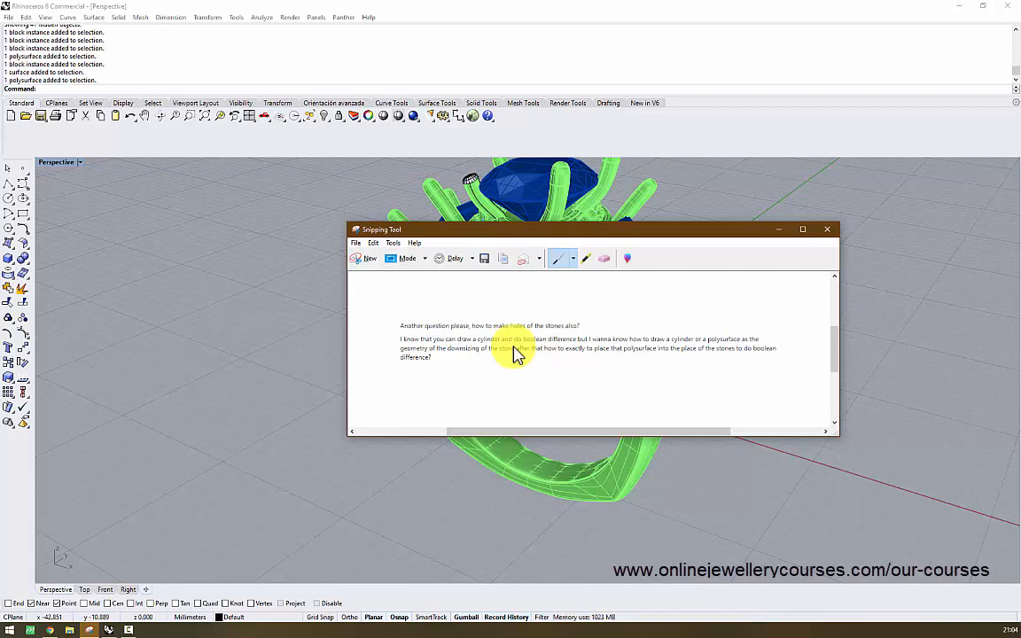
key("super+Up")
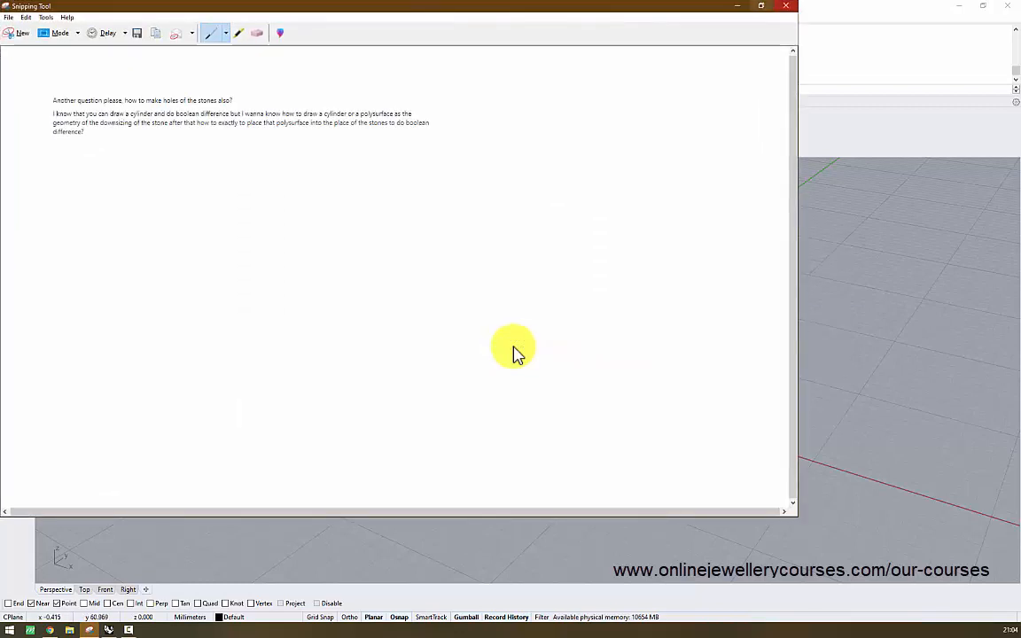
key("alt+F4")
key("n")
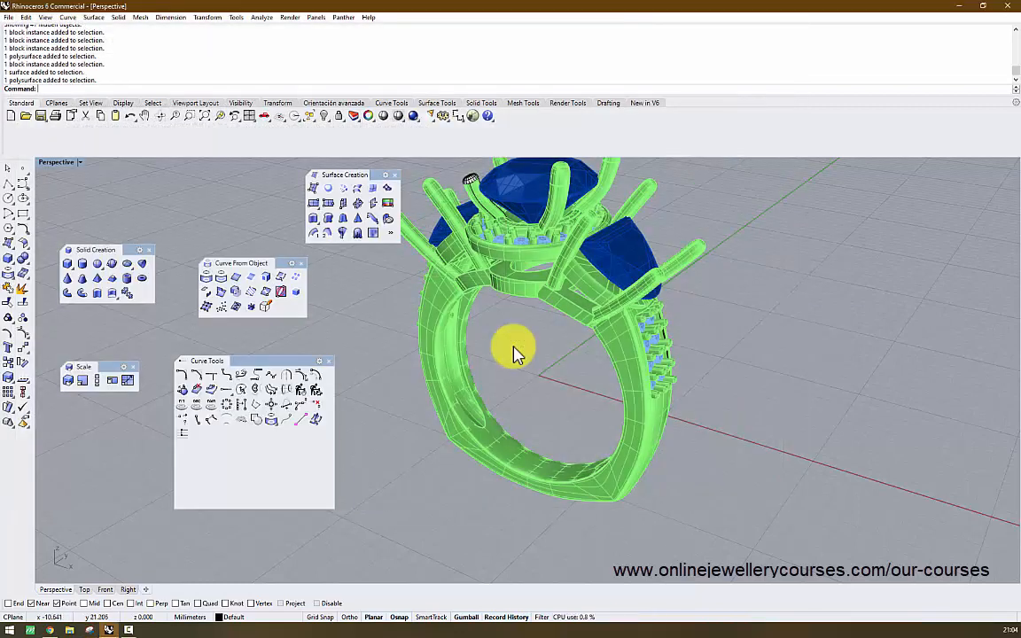
Examine the ring's centre setting and the small round stones in its halo
scroll(516, 352, "down", 5)
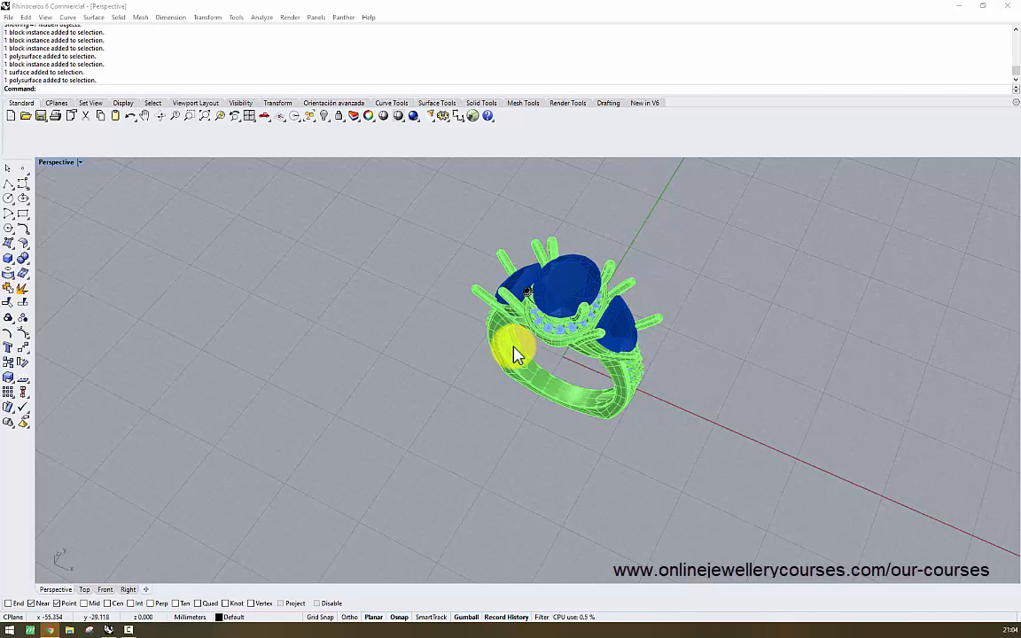
right_click_drag(514, 346, 513, 347)
scroll(514, 346, "up", 5)
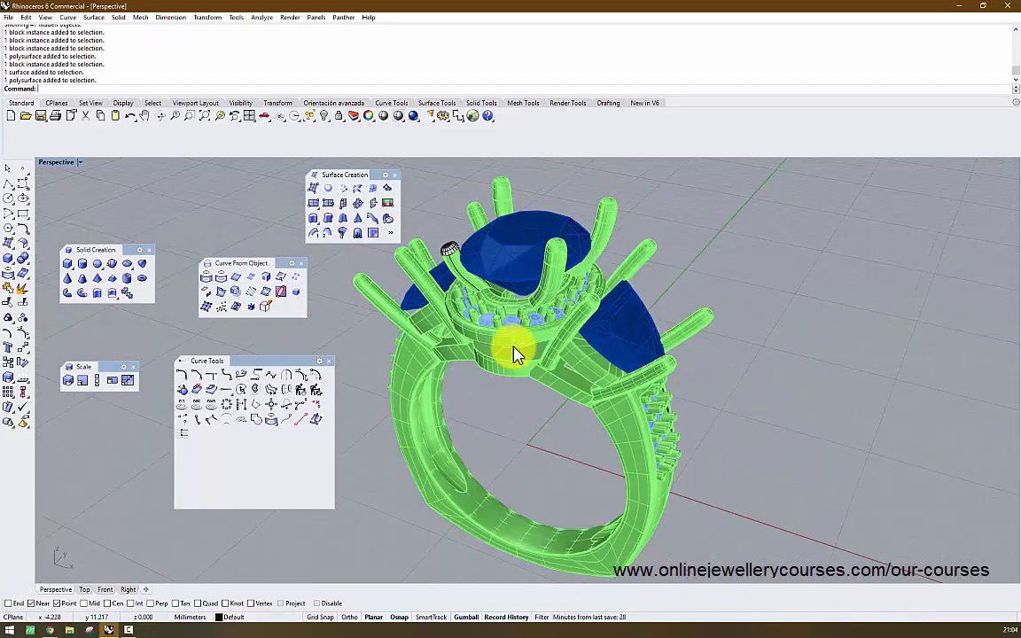
scroll(514, 354, "up", 5)
left_click(514, 354)
scroll(514, 354, "up", 3)
scroll(517, 355, "down", 8)
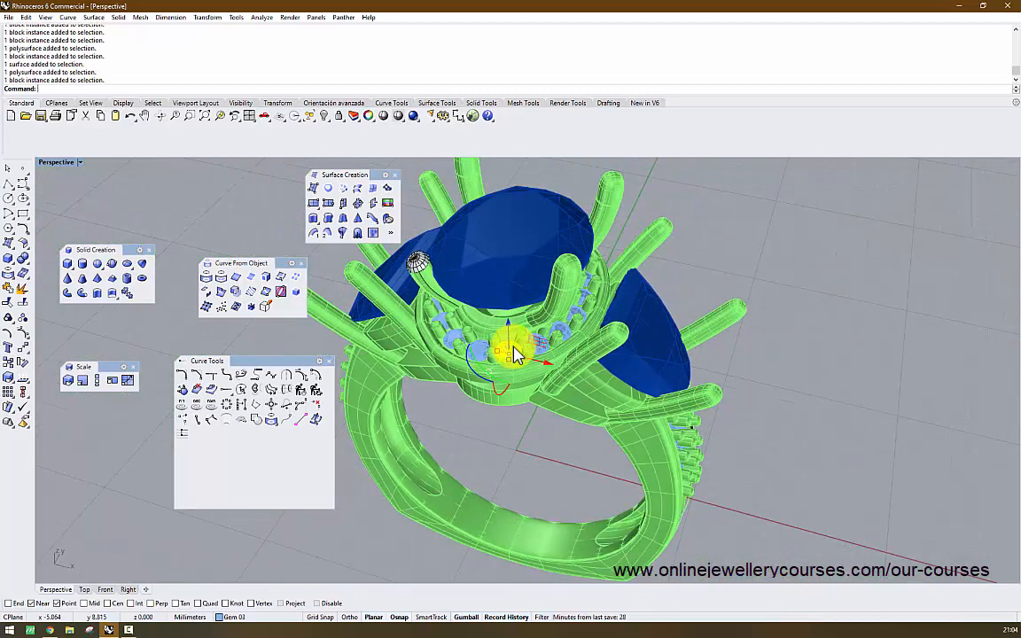
scroll(516, 354, "down", 6)
right_click_drag(517, 354, 517, 355)
scroll(517, 354, "up", 7)
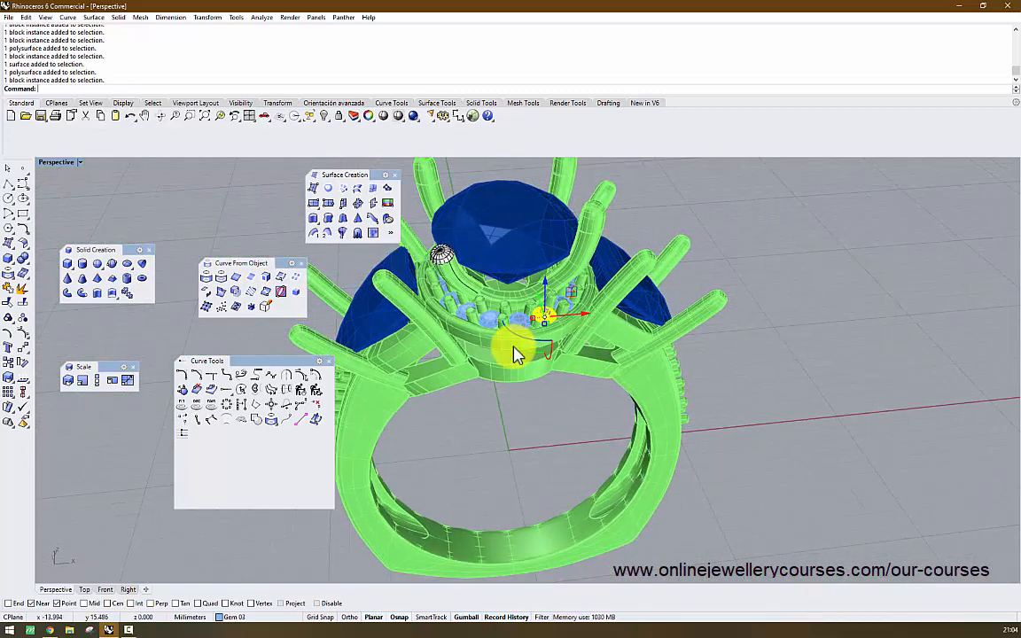
Close the floating Curve Tools, Curve From Object, Surface Creation, Solid Creation and Scale toolbars
left_click(329, 361)
left_click(301, 263)
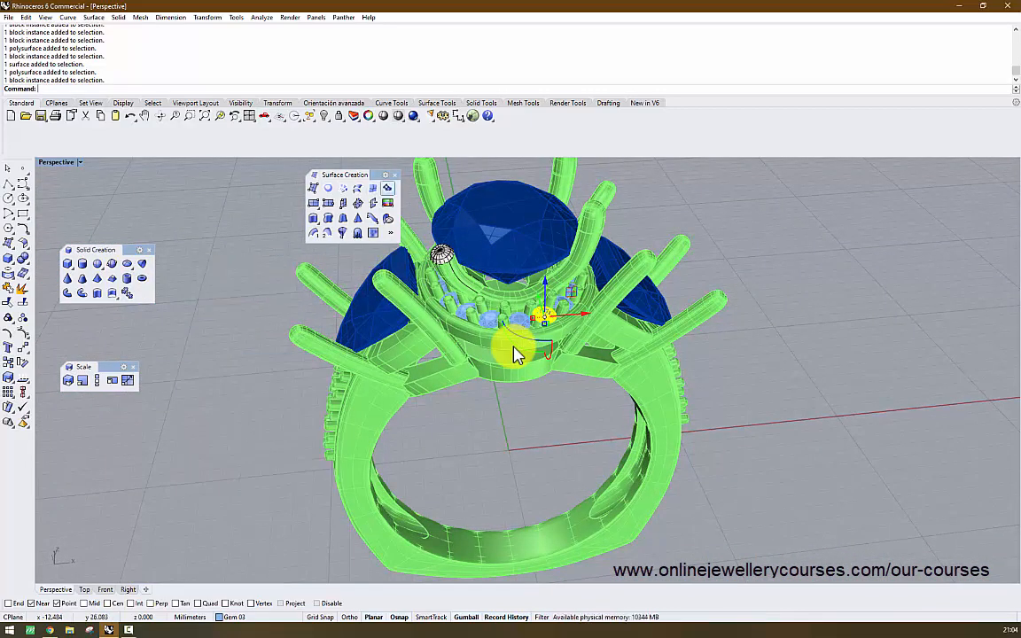
left_click(395, 175)
left_click(149, 250)
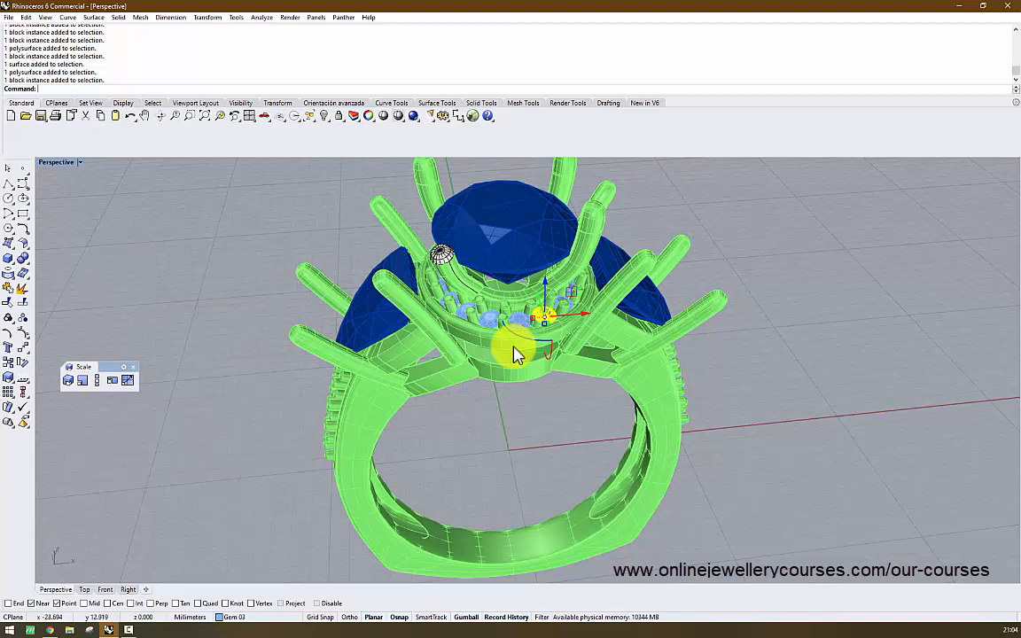
left_click(133, 367)
Move the oval centre stone straight down out of its setting into the ring's finger opening
left_click(516, 225)
right_click_drag(516, 354, 516, 355)
scroll(516, 354, "up", 2)
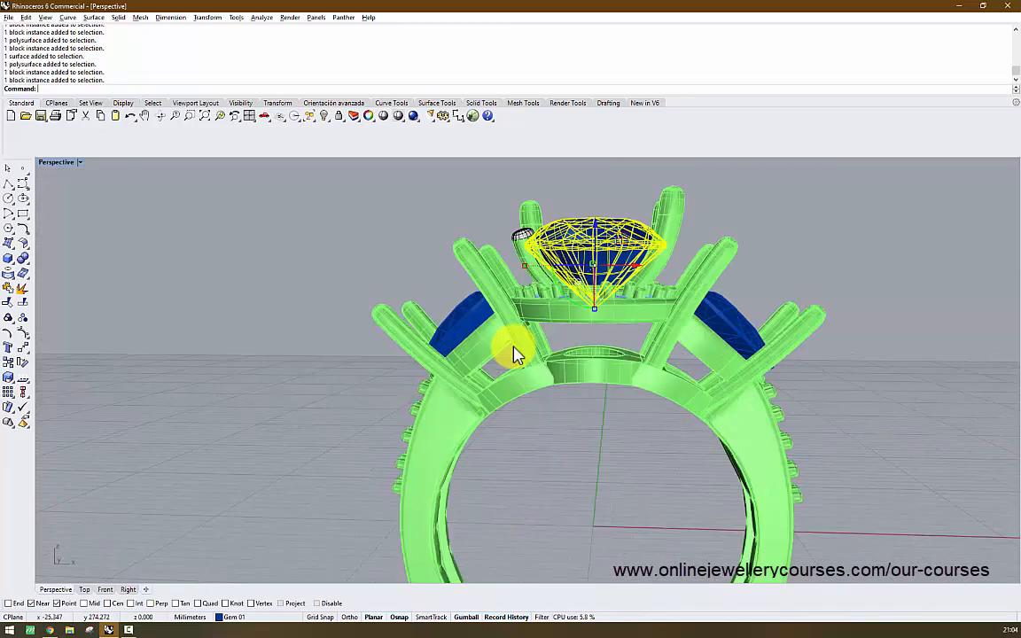
scroll(517, 354, "down", 5)
left_click_drag(477, 201, 477, 263)
Move one small round stone at the end of the halo outward along the Y axis in the Top view
scroll(517, 354, "up", 5)
right_click_drag(516, 355, 517, 292)
scroll(517, 355, "down", 3)
scroll(516, 354, "up", 6)
left_click(516, 354)
right_click_drag(517, 354, 479, 319)
left_click(517, 354)
scroll(517, 354, "down", 6)
right_click_drag(517, 354, 510, 302)
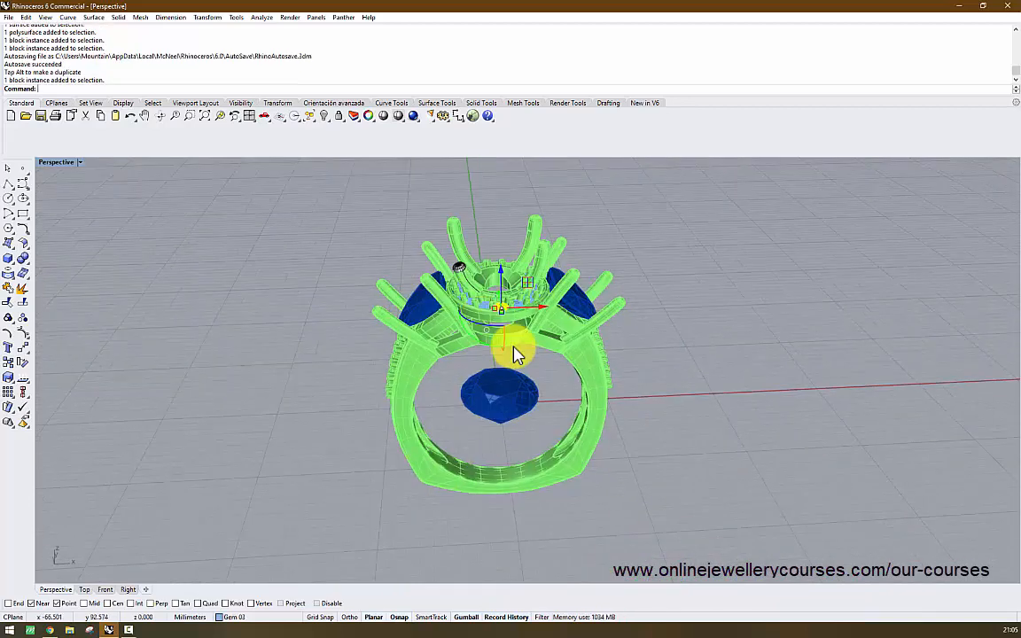
double_click(56, 162)
scroll(243, 241, "up", 10)
left_click(252, 223)
scroll(266, 277, "down", 7)
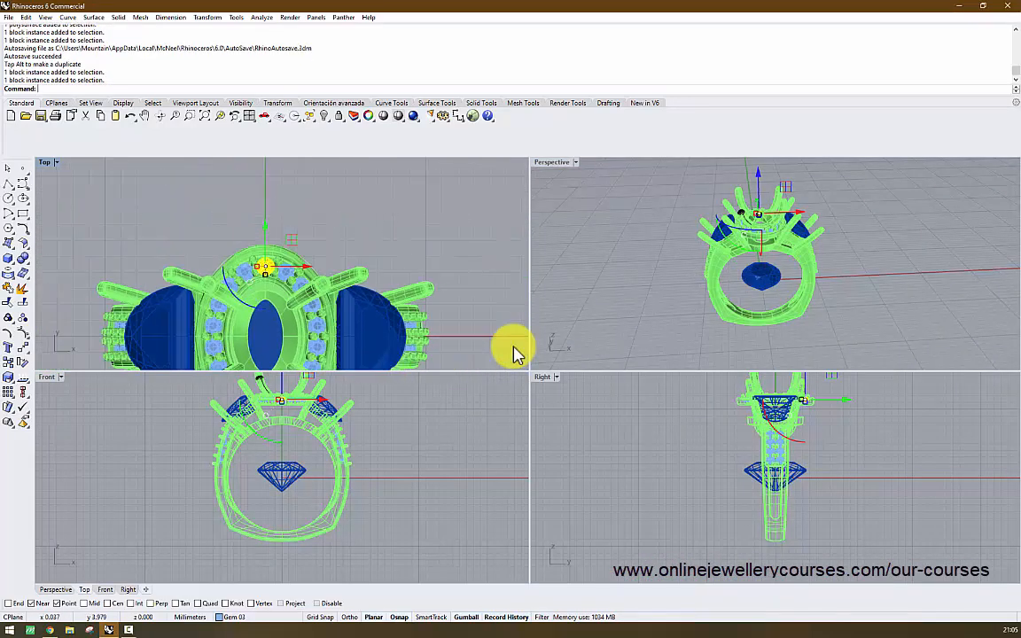
scroll(265, 271, "down", 2)
key("Escape")
left_click(265, 267)
left_click_drag(265, 227, 265, 184)
Delete the main ring body together with the stones caught by a crossing selection in the Front view
scroll(314, 313, "down", 4)
left_click(363, 432)
scroll(334, 431, "down", 4)
left_click_drag(387, 442, 243, 413)
scroll(278, 336, "up", 7)
key("Delete")
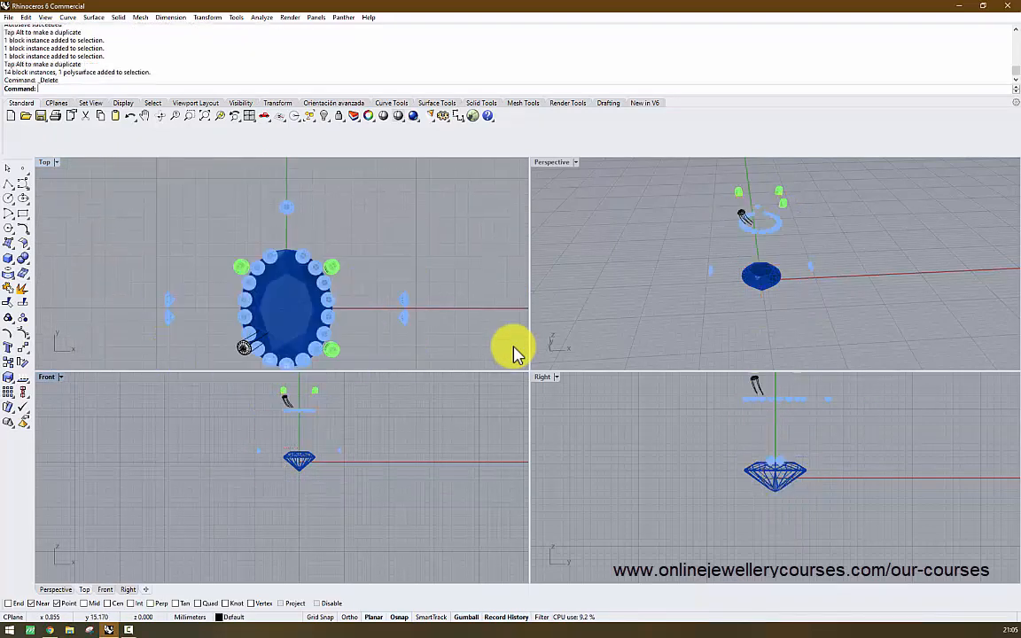
Delete the remaining halo stones, prong pieces, cap surface and curves, keeping the oval stone and the separated round stone
scroll(301, 375, "up", 4)
left_click_drag(347, 447, 242, 395)
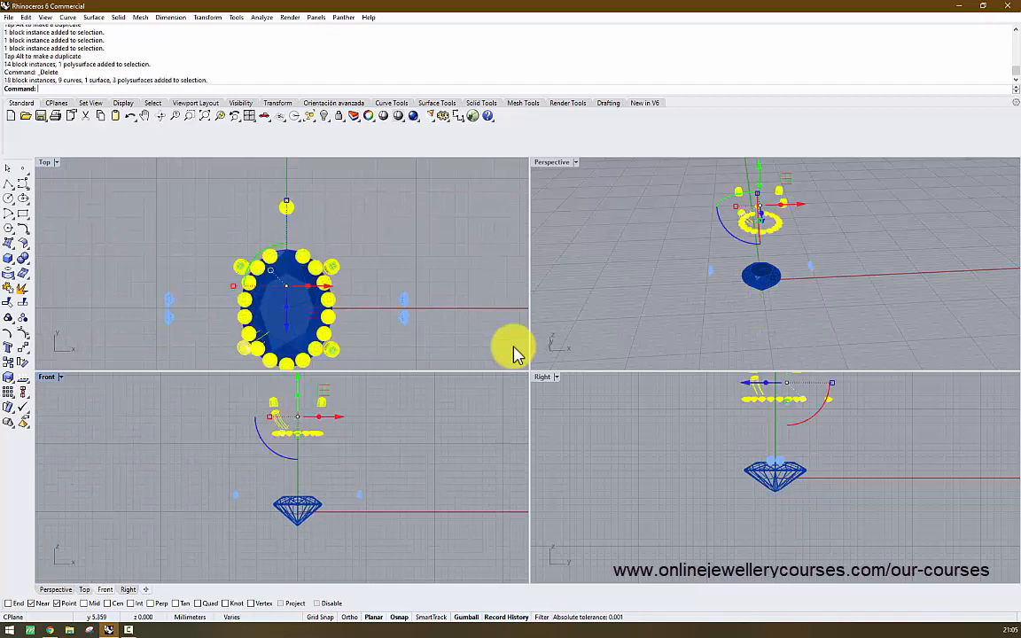
right_click_drag(210, 223, 220, 214)
mouse_move(220, 214)
left_mouse_down()
mouse_move(253, 277)
mouse_move(390, 368)
left_mouse_up()
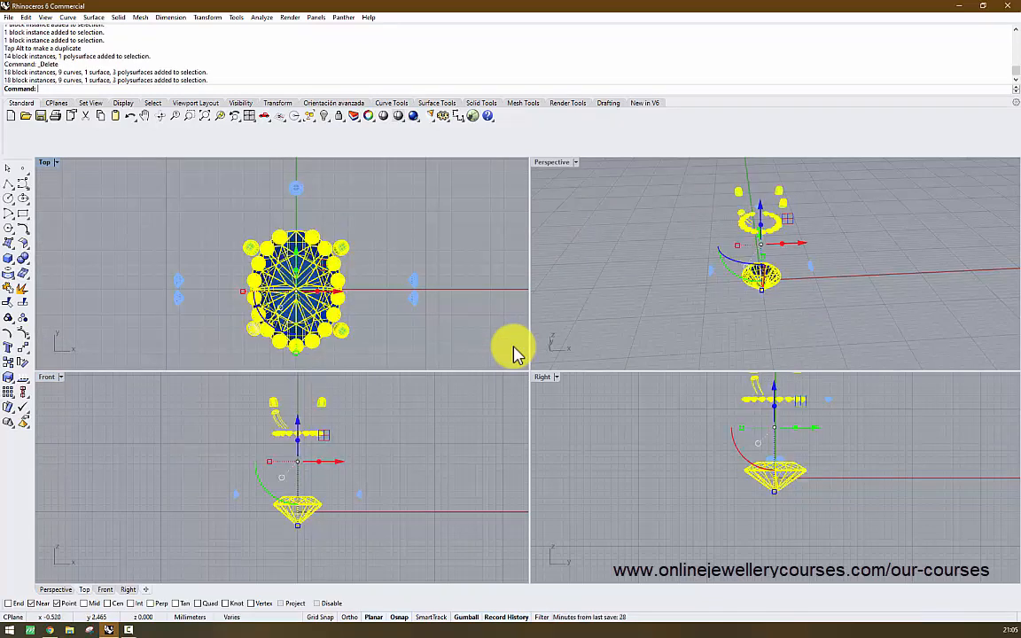
left_click(298, 526, "ctrl")
left_click(308, 505, "ctrl")
right_click_drag(309, 505, 345, 500)
key("Delete")
Delete the leftover shoulder stones on both sides of the oval stone
scroll(332, 493, "up", 2)
left_click_drag(377, 443, 447, 532)
key("Delete")
left_click_drag(200, 429, 286, 530)
key("Delete")
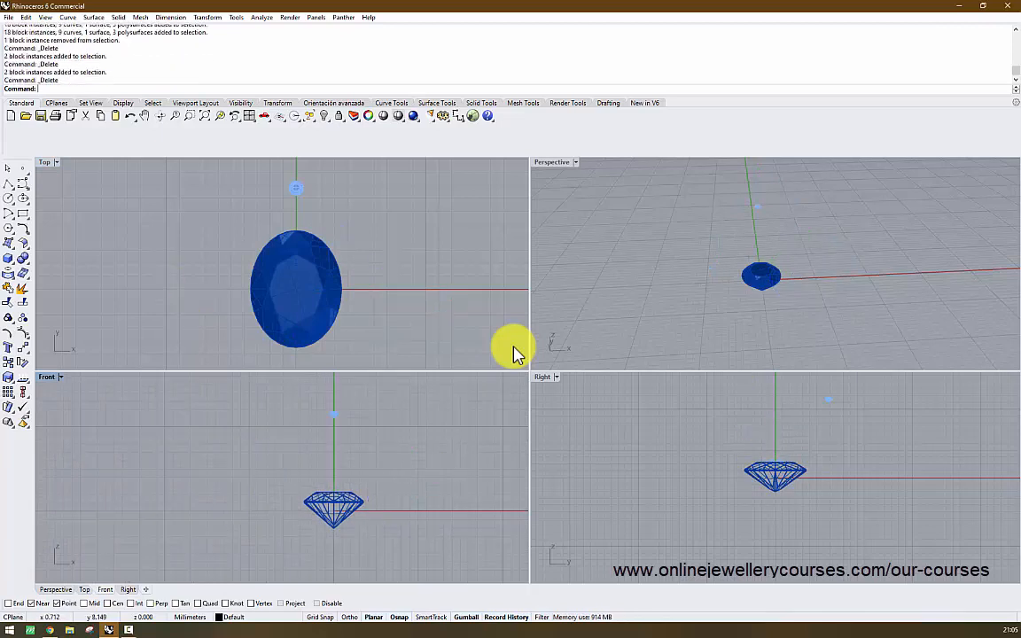
Scale the separated round stone up uniformly in 3D to a size comparable with the oval stone
left_click(296, 188)
scroll(320, 303, "down", 3)
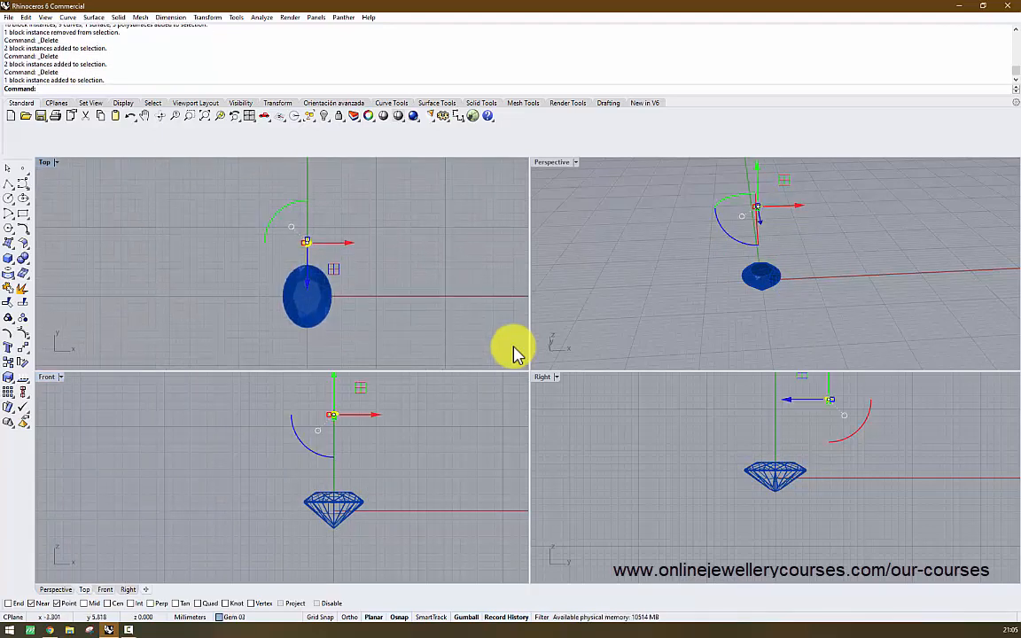
scroll(293, 249, "up", 6)
left_click_drag(319, 232, 322, 206, "shift")
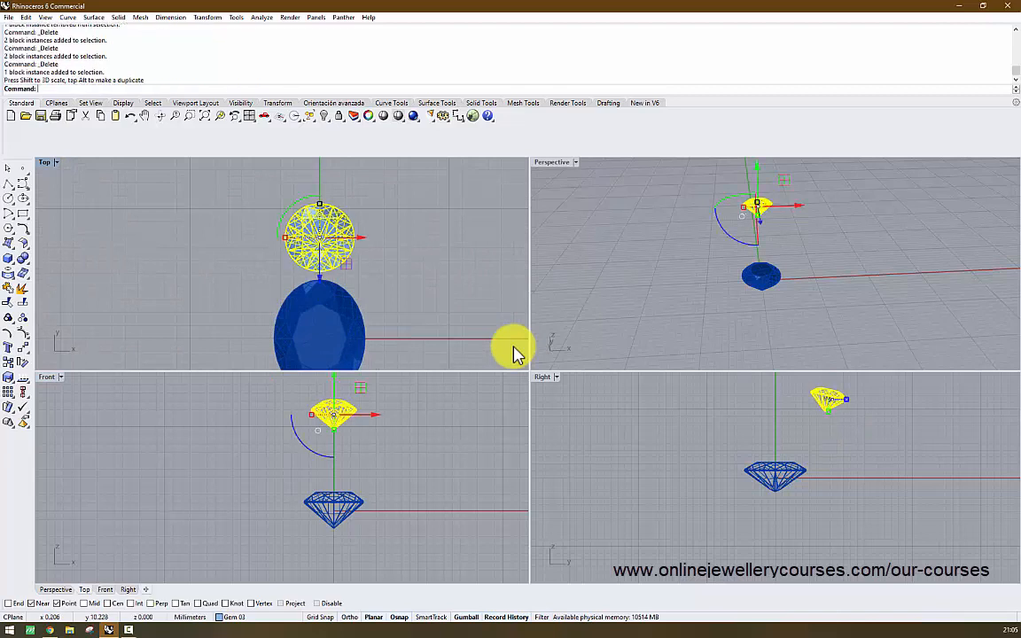
Scale the oval stone down uniformly in 3D
left_click(319, 320)
right_click_drag(319, 339, 317, 278)
scroll(309, 281, "down", 2)
left_click_drag(315, 324, 314, 310, "shift")
Scale the round stone down slightly in 3D to bring it closer to the oval stone's width
right_click_drag(315, 310, 307, 337)
left_click(308, 223)
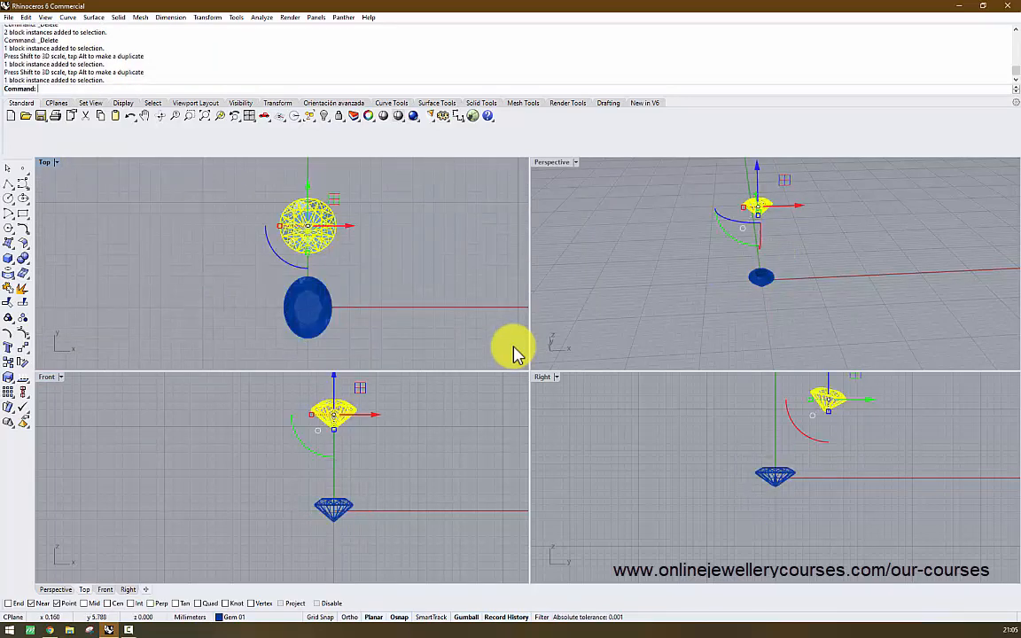
scroll(315, 223, "up", 6)
left_click_drag(301, 277, 301, 267, "shift")
scroll(853, 428, "up", 4)
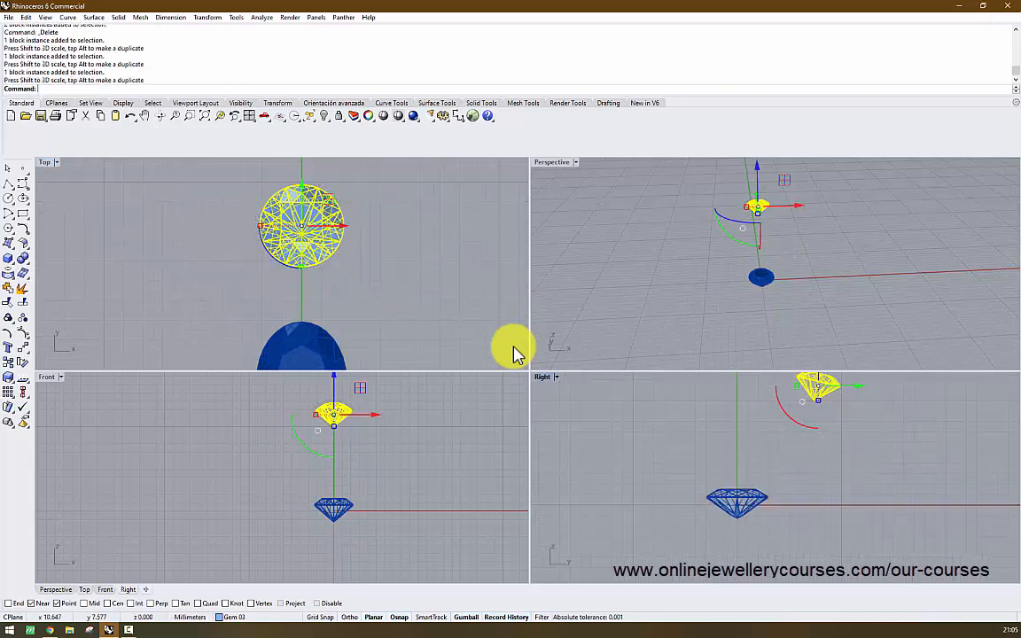
Rotate the tilted round stone in the maximized Right view so its table lies horizontal, using the table's edge as reference
right_click_drag(853, 428, 821, 489)
double_click(542, 377)
right_click_drag(557, 265, 526, 296)
scroll(527, 296, "up", 8)
left_click(526, 296)
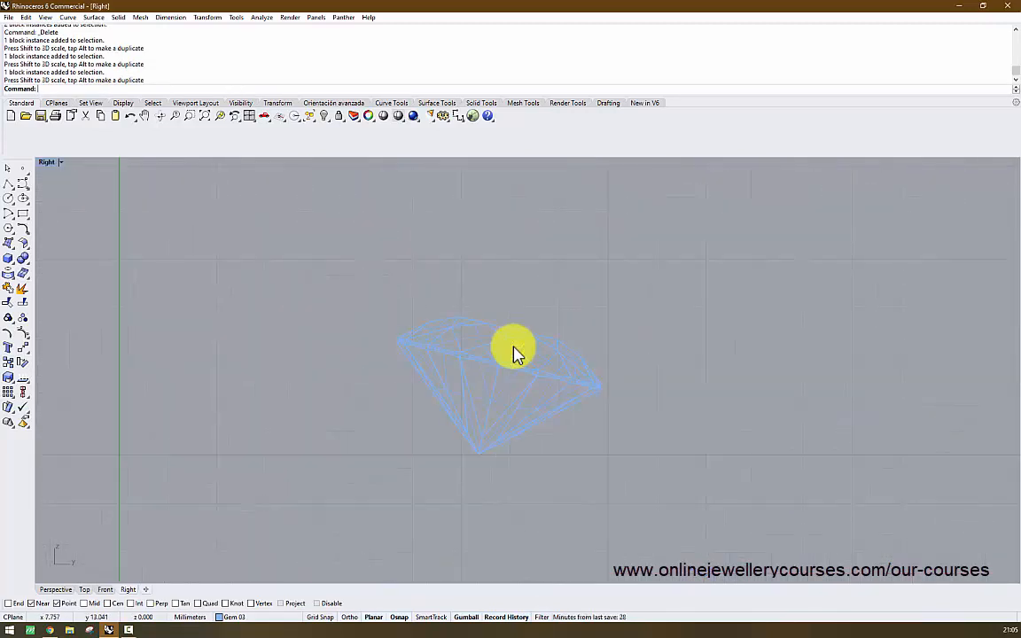
left_click(514, 361)
left_click(23, 361)
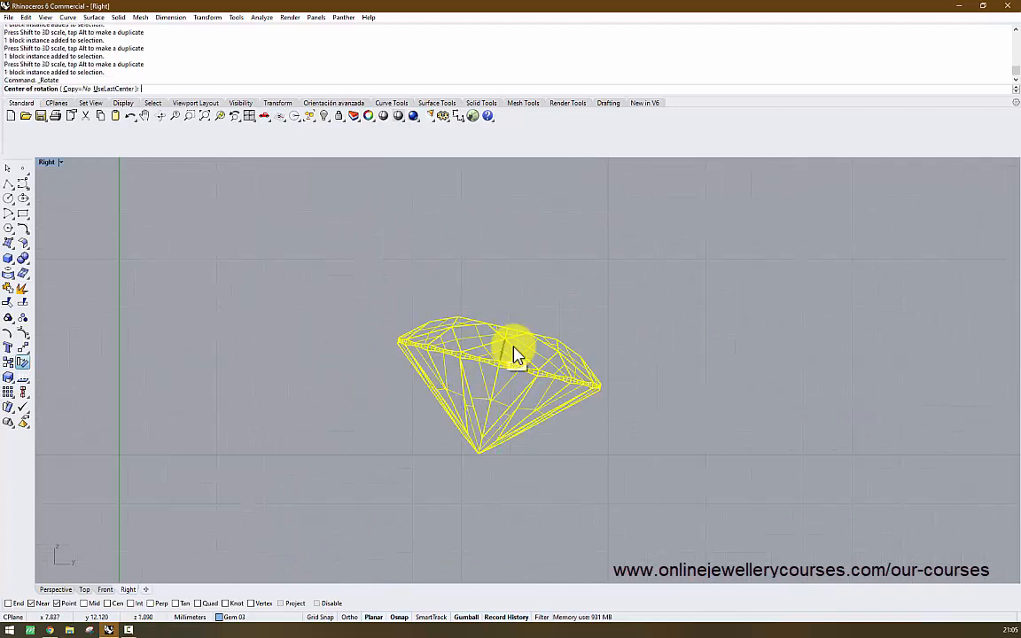
left_click(458, 317)
left_click(558, 341)
left_click(562, 317, "shift")
Move the round stone straight down to the level of the oval stone
scroll(601, 289, "down", 8)
right_click_drag(600, 289, 582, 256)
left_click_drag(543, 263, 543, 496)
key("Escape")
scroll(548, 517, "up", 4)
mouse_move(548, 517)
right_mouse_down()
mouse_move(473, 479)
mouse_move(451, 407)
mouse_move(476, 405)
right_mouse_up()
scroll(473, 480, "up", 4)
scroll(451, 407, "down", 6)
left_click(476, 406)
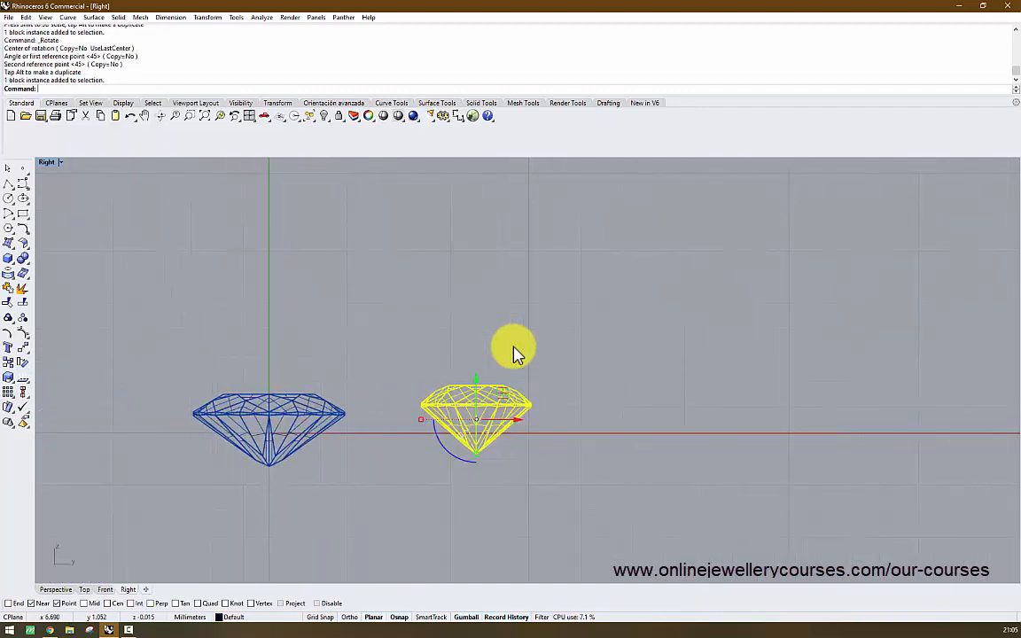
left_click(269, 414)
double_click(47, 163)
key("Escape")
scroll(868, 485, "up", 6)
right_click_drag(868, 486, 912, 467)
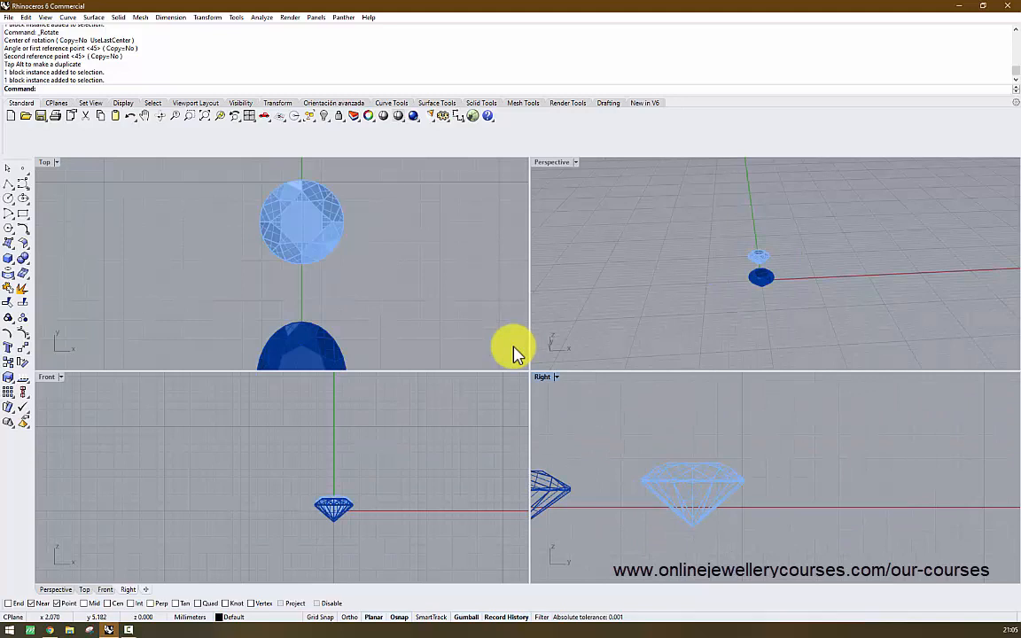
Maximize the Right view and make Cutting Objects the current layer for drawing the cutter profile
double_click(542, 377)
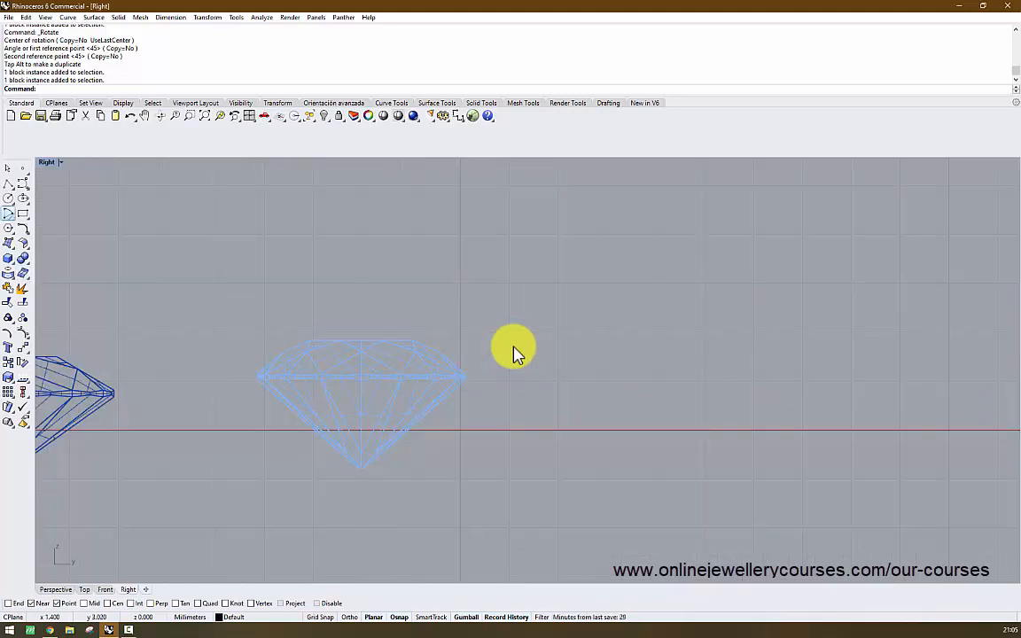
left_click(8, 184)
left_click(233, 617)
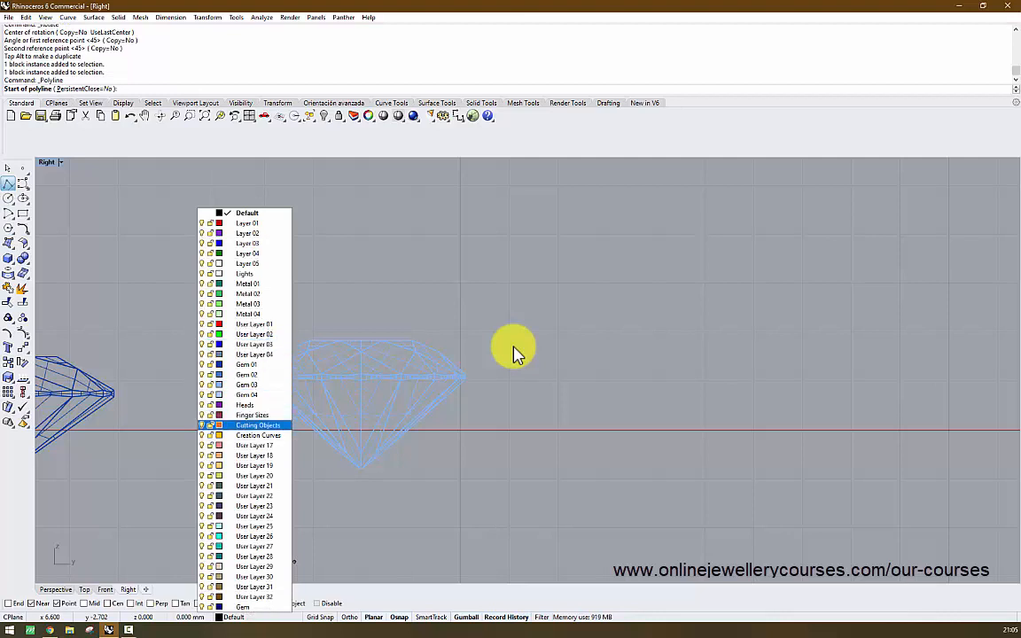
left_click(258, 425)
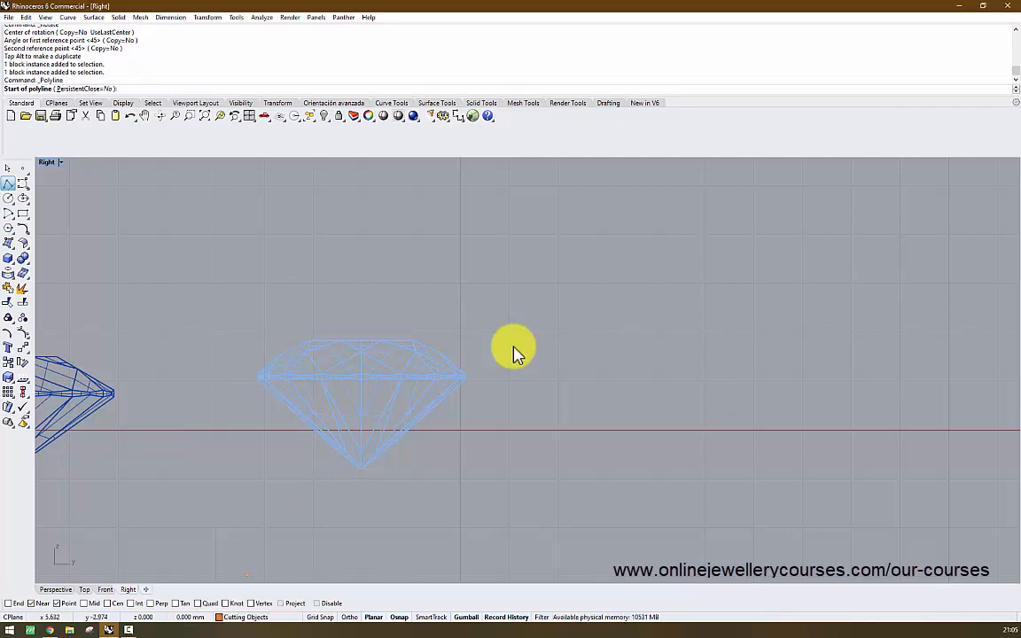
left_click(248, 617)
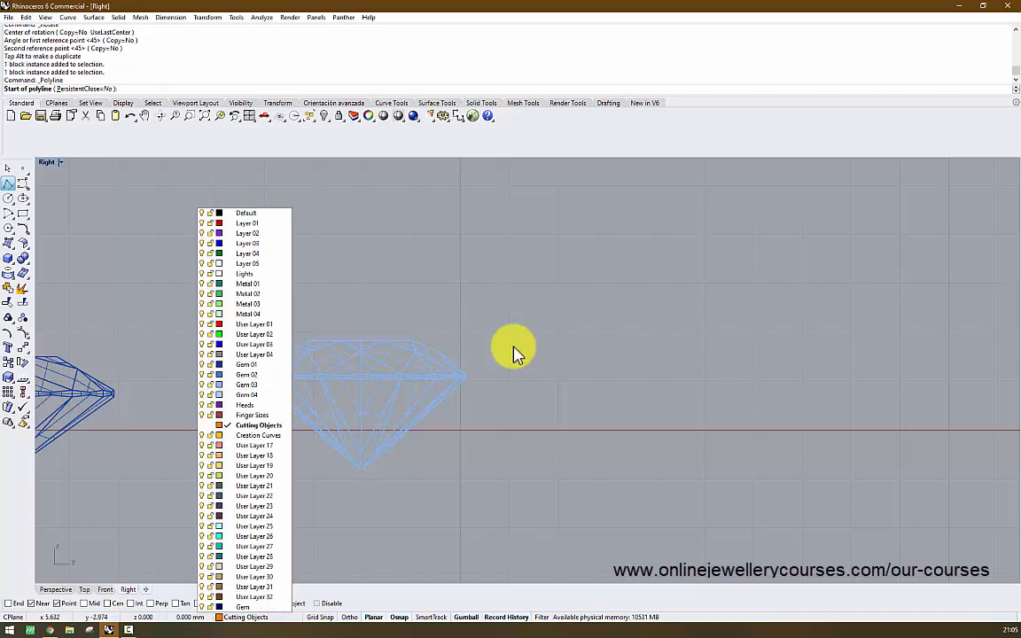
left_click(258, 425)
left_click(246, 617)
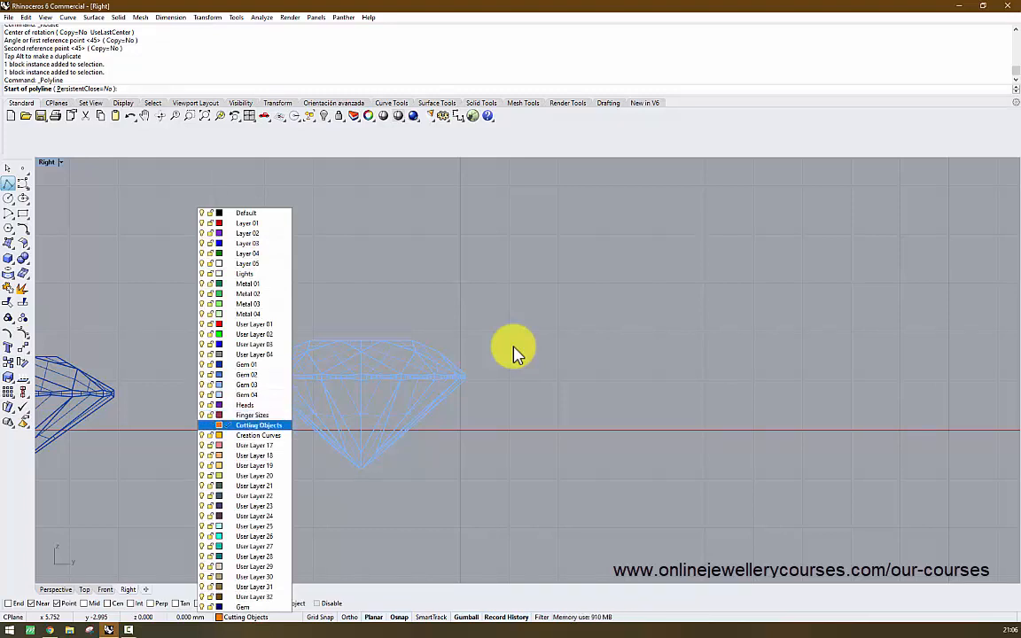
left_click(258, 425)
Draw a polyline from the round stone's bottom tip to its girdle edge, continuing straight up past the table
right_click_drag(337, 423, 369, 438)
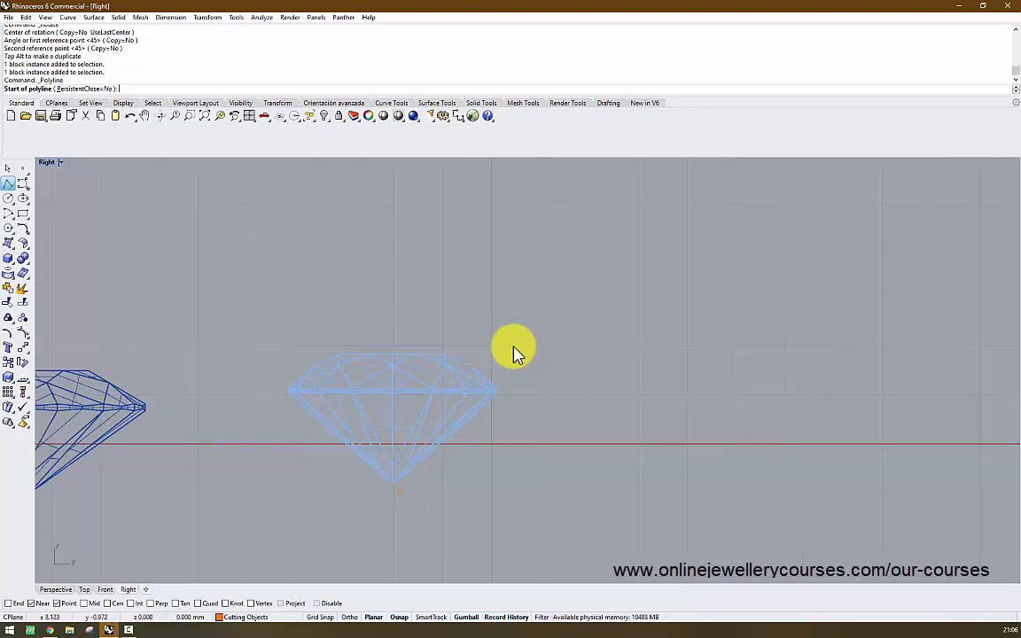
left_click(392, 482)
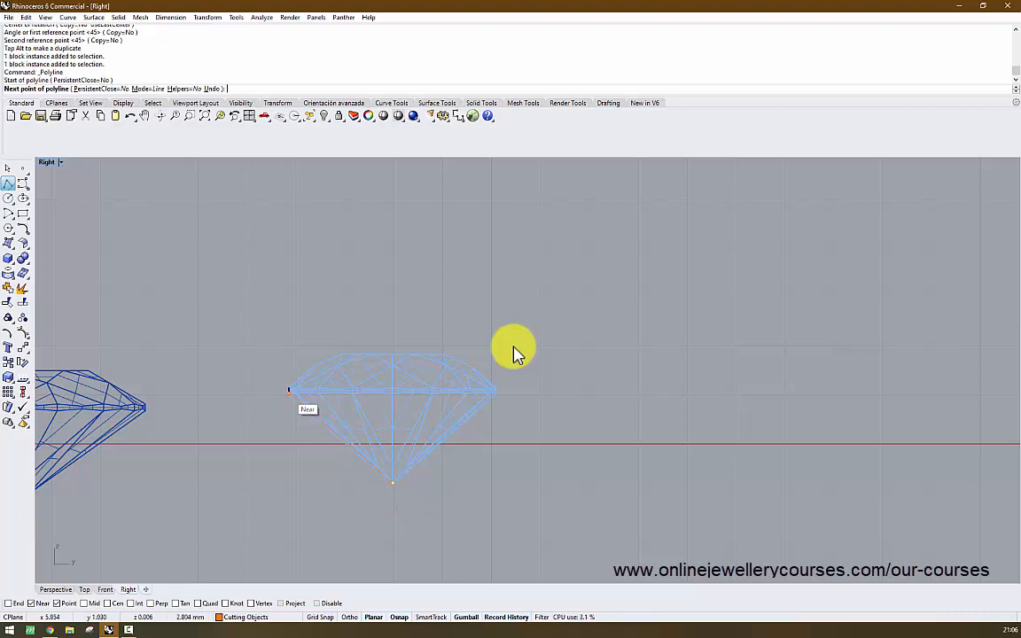
left_click(288, 391)
scroll(293, 397, "up", 5)
scroll(295, 390, "down", 10)
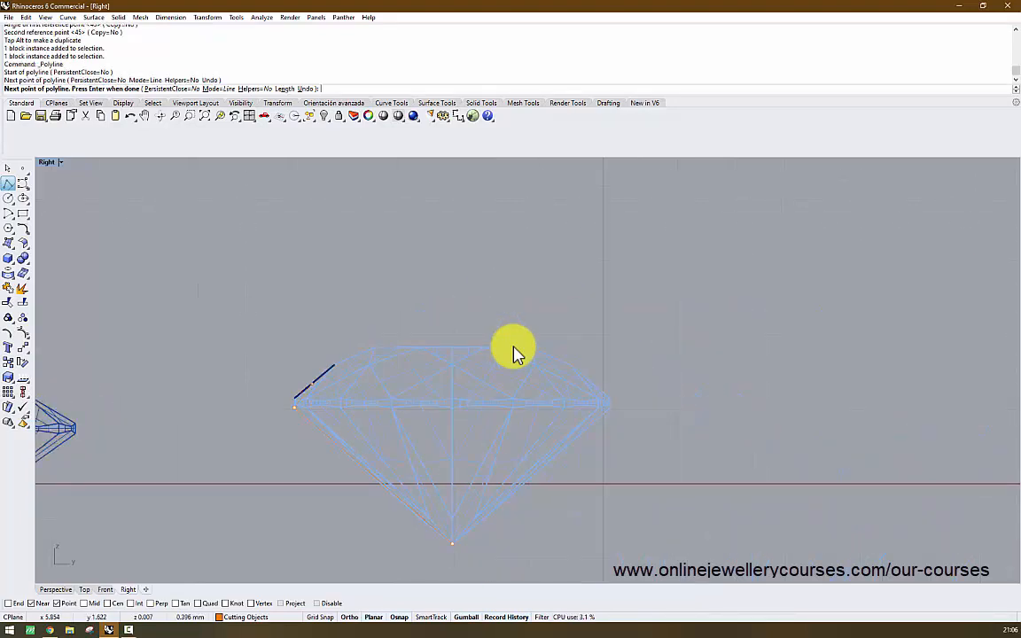
left_click(291, 291, "shift")
key("Return")
Move the profile polyline slightly inward so it sits just inside the round stone's girdle edge
left_click(290, 317)
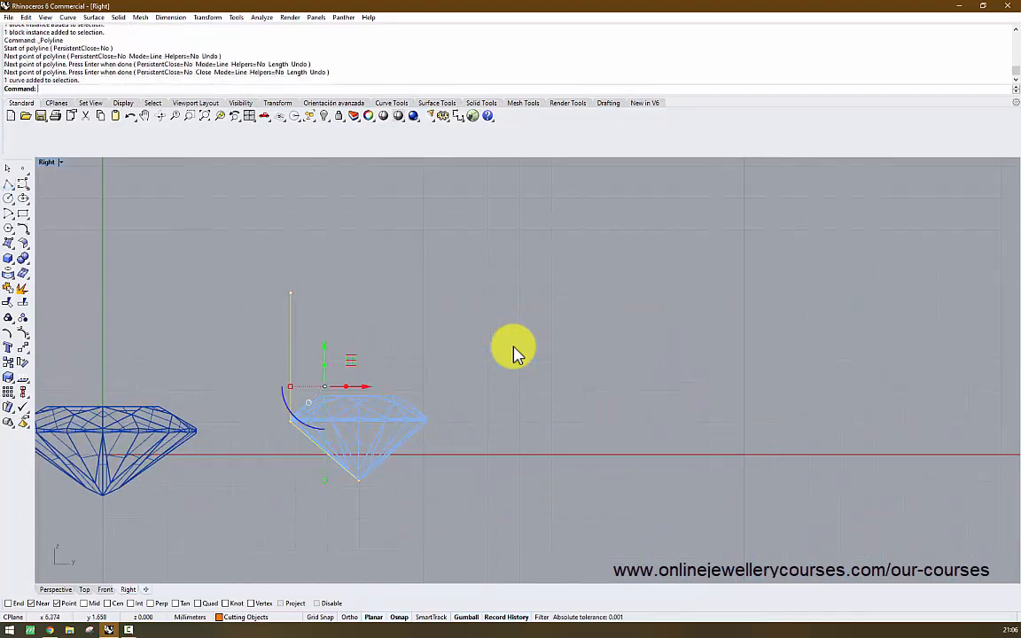
scroll(306, 403, "up", 6)
left_click_drag(340, 371, 372, 342)
scroll(516, 353, "down", 2)
scroll(516, 352, "up", 5)
scroll(517, 352, "down", 5)
scroll(516, 353, "up", 3)
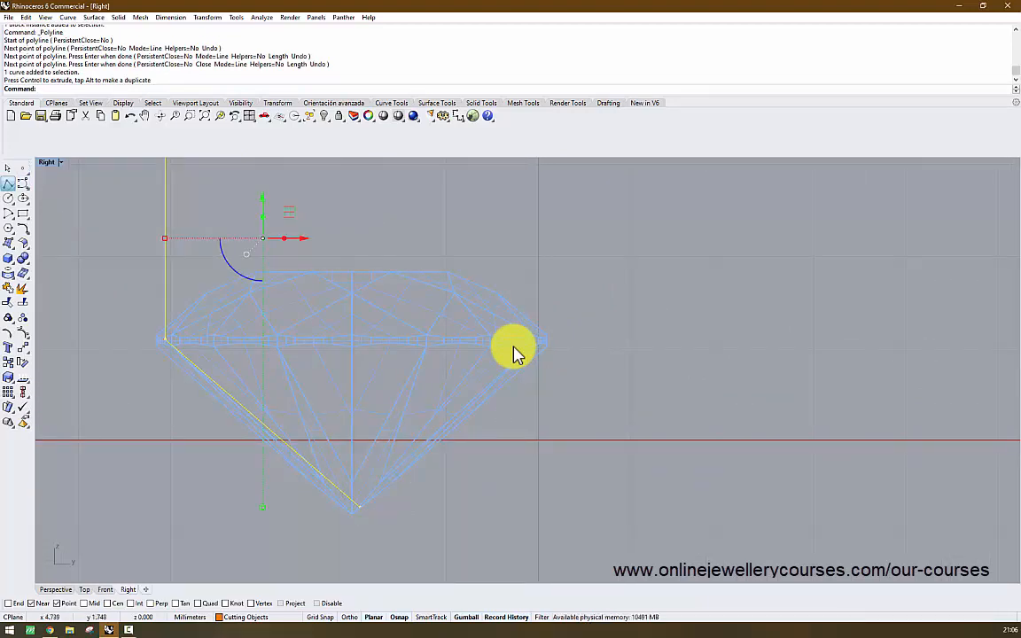
Draw a vertical centre line up from the round stone's bottom tip to just above its table
left_click(9, 185)
left_click(355, 510)
scroll(354, 510, "down", 2)
key("Return")
Hide the round stone by turning off the Gem 03 layer
left_click(246, 617)
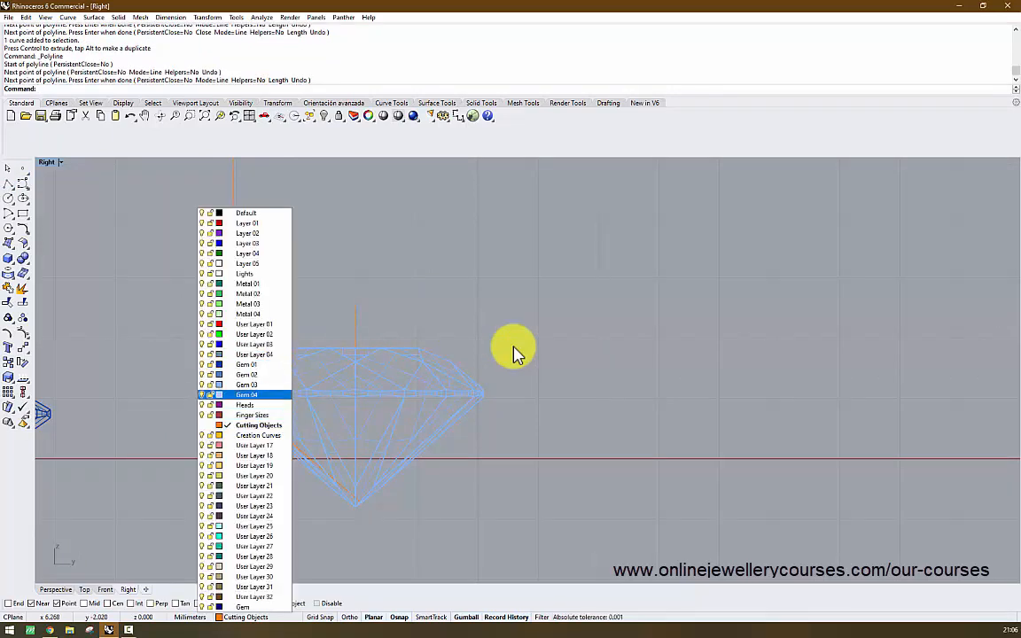
left_click(202, 385)
left_click(166, 371)
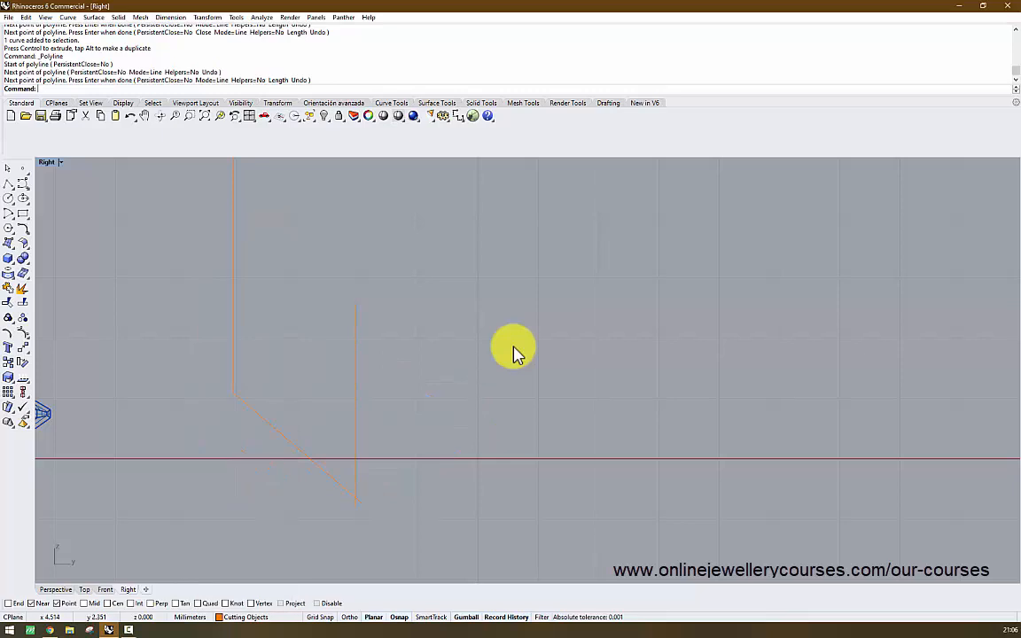
Trim the overlapping ends of the profile polyline and the centre line where they cross at the lower tip
left_click_drag(390, 425, 213, 355)
key("Return")
scroll(371, 504, "up", 6)
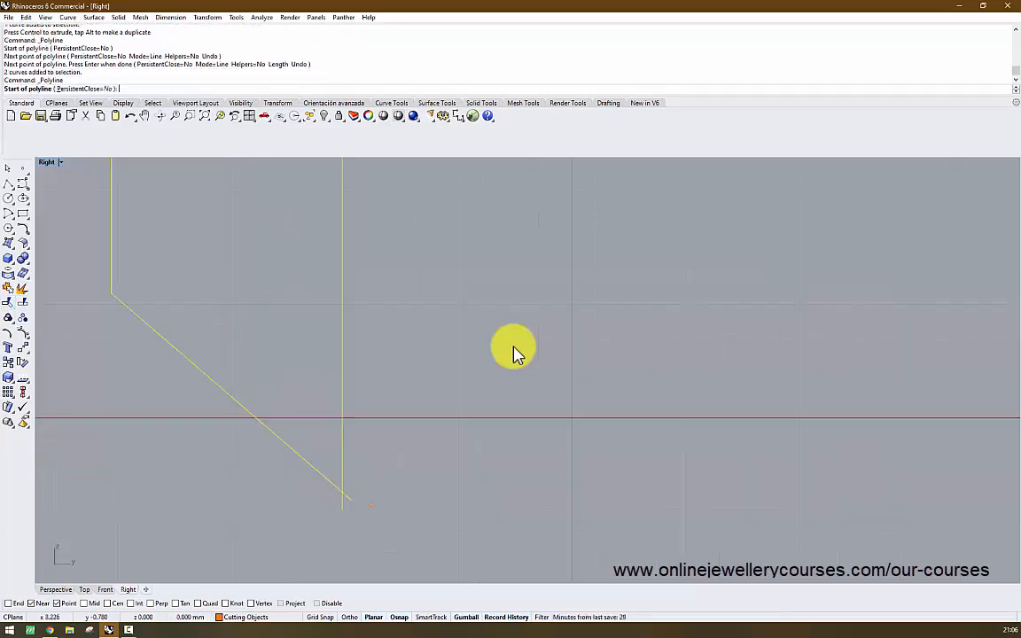
key("Escape")
key("Escape")
left_click(8, 302)
left_click_drag(417, 550, 293, 488)
key("Return")
left_click(350, 500)
left_click(345, 503)
key("Return")
scroll(386, 491, "down", 10)
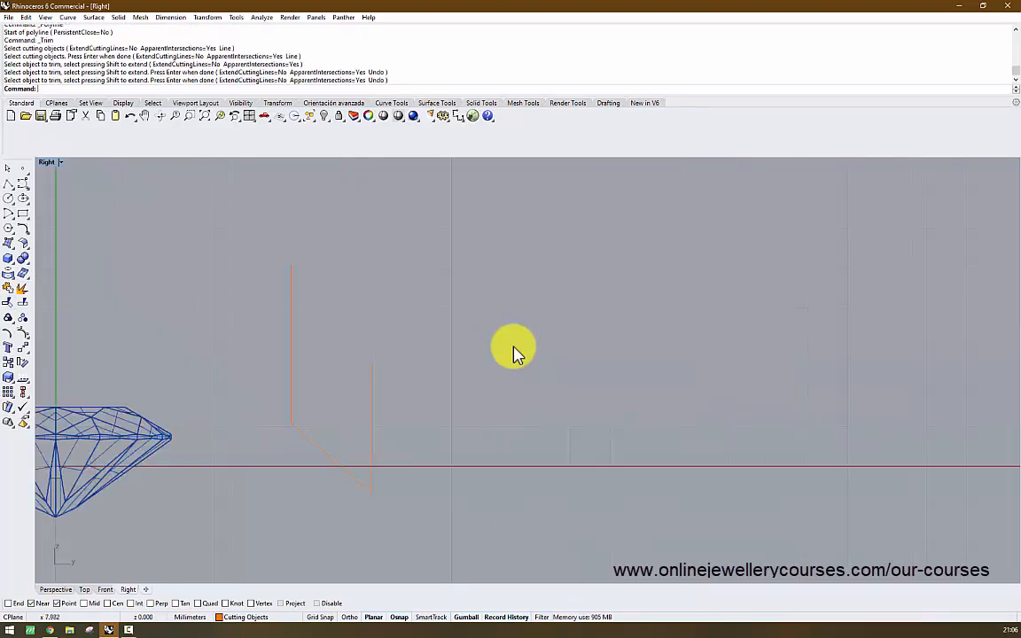
Revolve the profile polyline 360 degrees about the vertical axis through its lower end
left_click(333, 459)
scroll(242, 475, "down", 4)
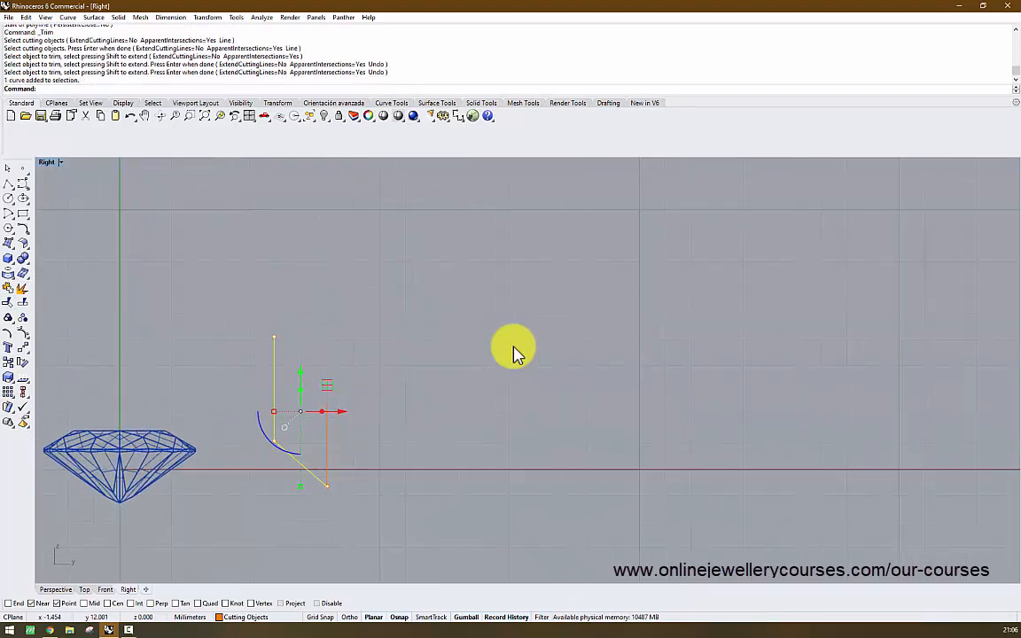
type("Revolve")
key("Return")
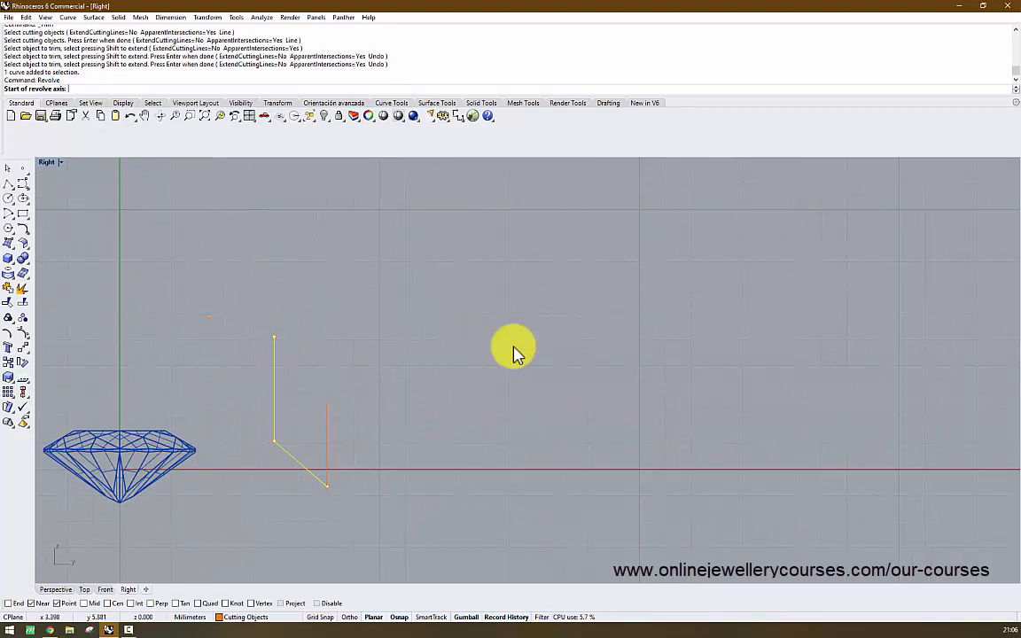
left_click(327, 485)
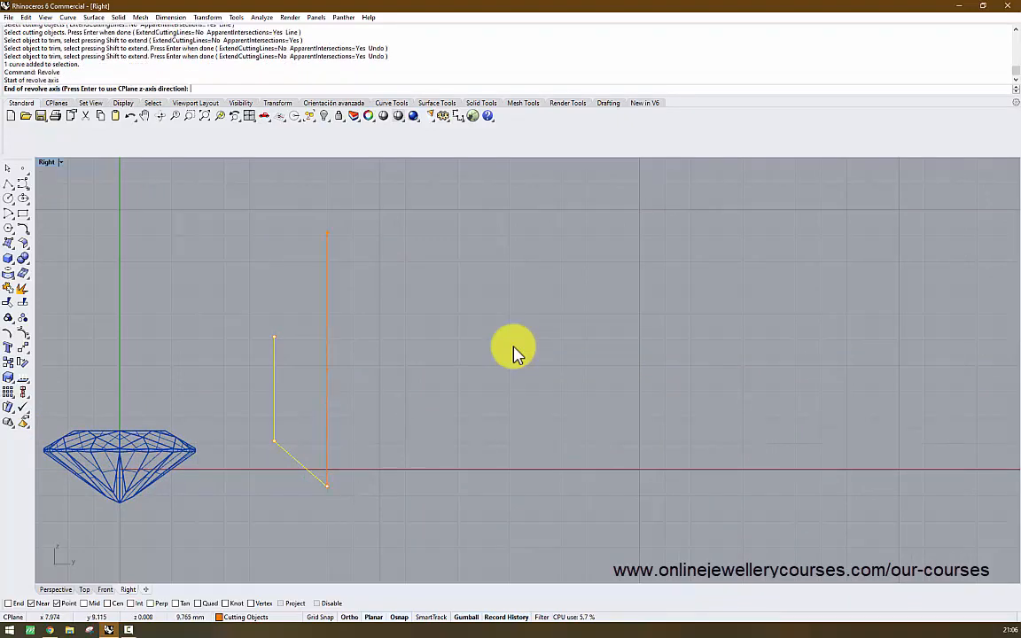
left_click(327, 232)
key("Return")
key("Return")
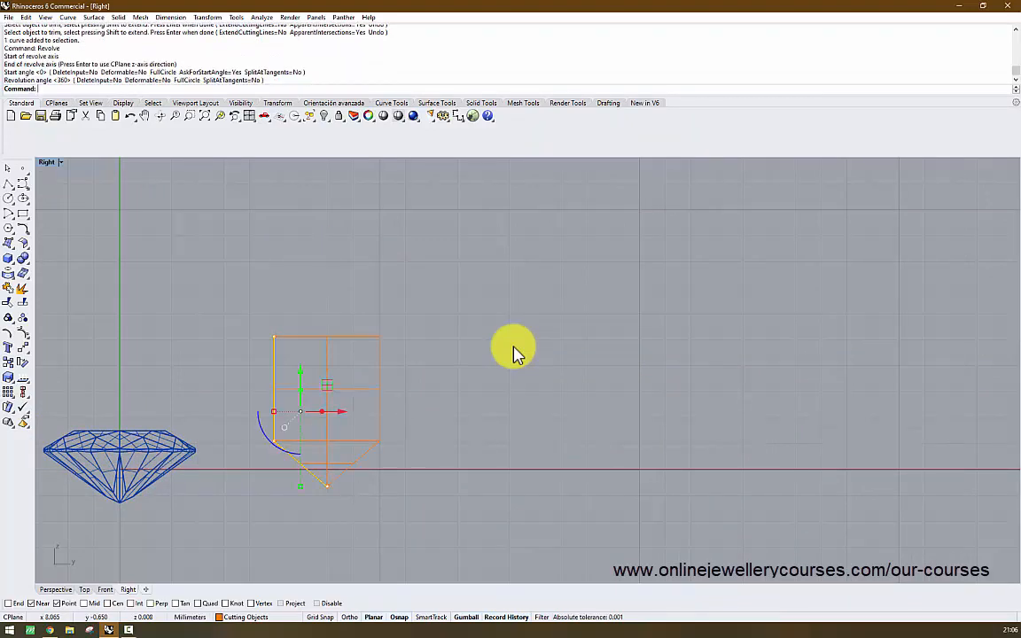
Examine the revolved cutter's shape from several angles in the maximized Perspective view
key("ctrl+m")
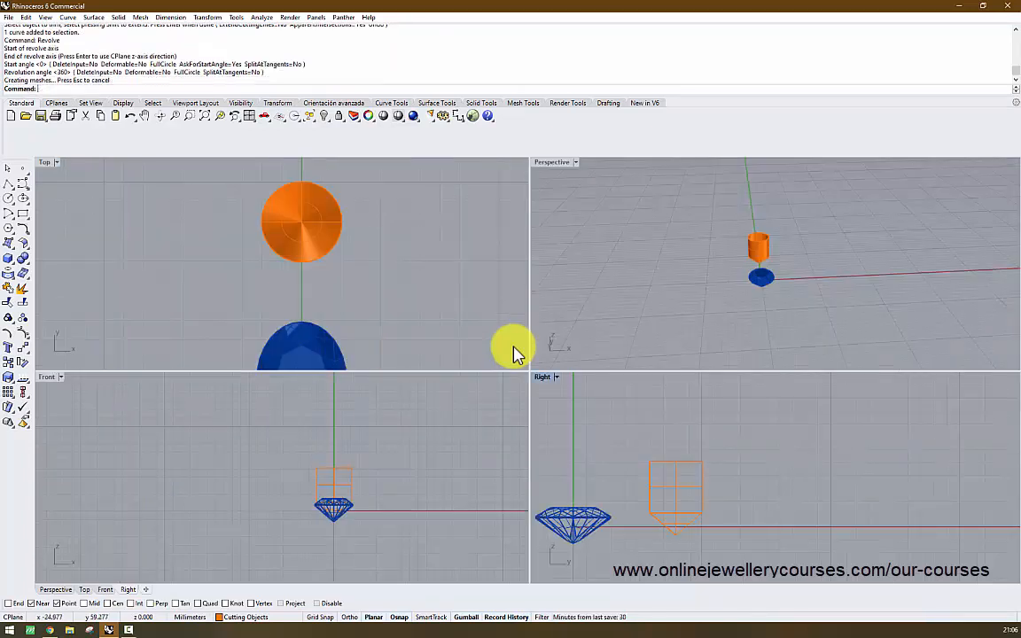
key("ctrl+m")
left_click(516, 349)
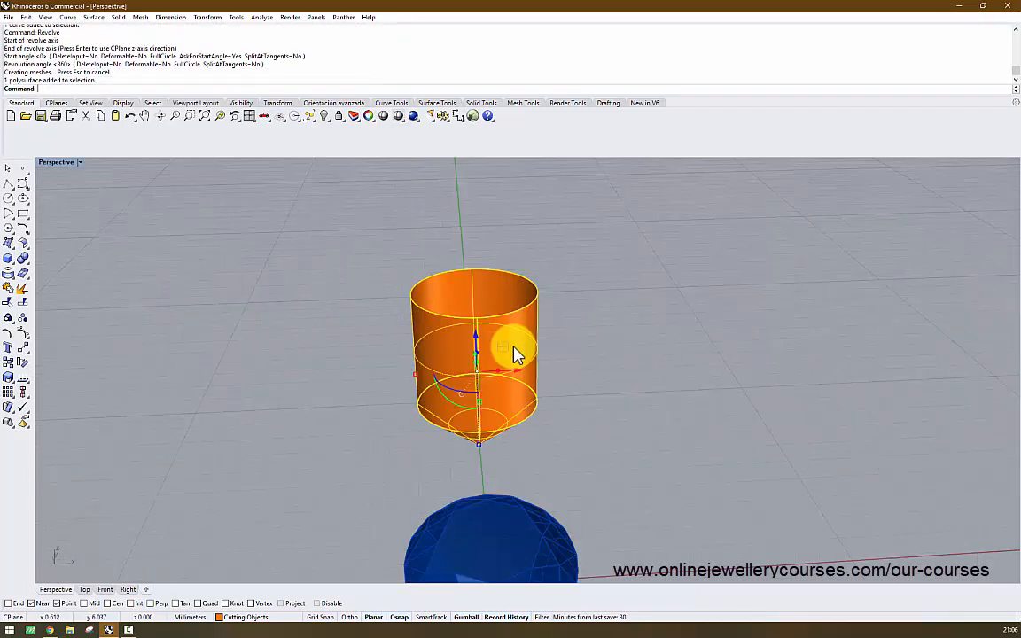
scroll(516, 351, "down", 3)
key("Left")
key("Left")
key("Left")
key("Left")
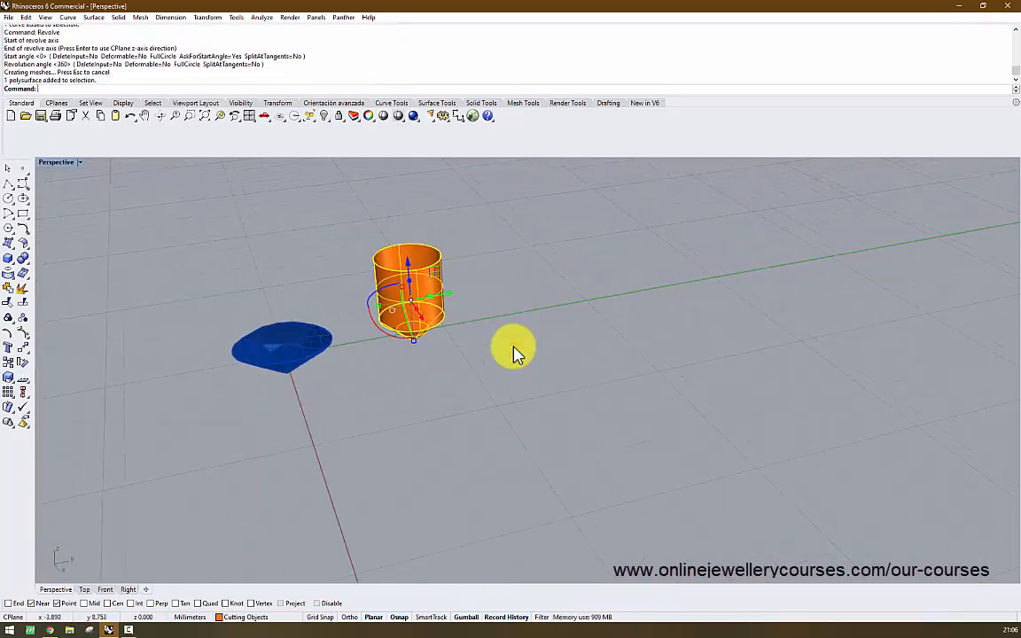
scroll(516, 350, "up", 3)
key("Escape")
Show the round stone again by turning the Gem 03 layer back on
left_click(244, 617)
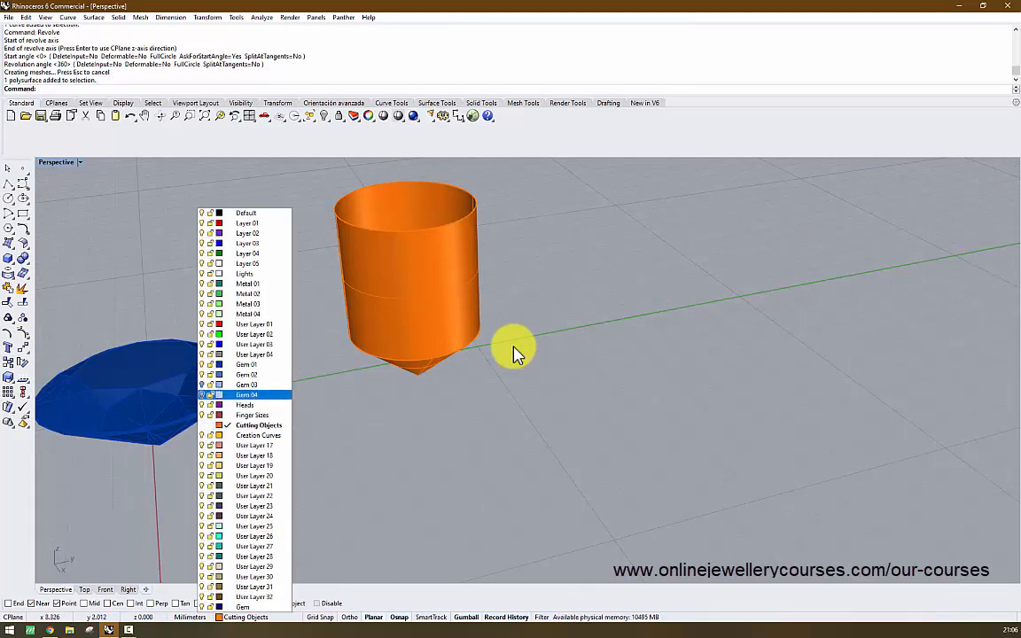
key("Escape")
scroll(516, 351, "down", 3)
key("Down")
key("Down")
key("Down")
scroll(516, 351, "up", 3)
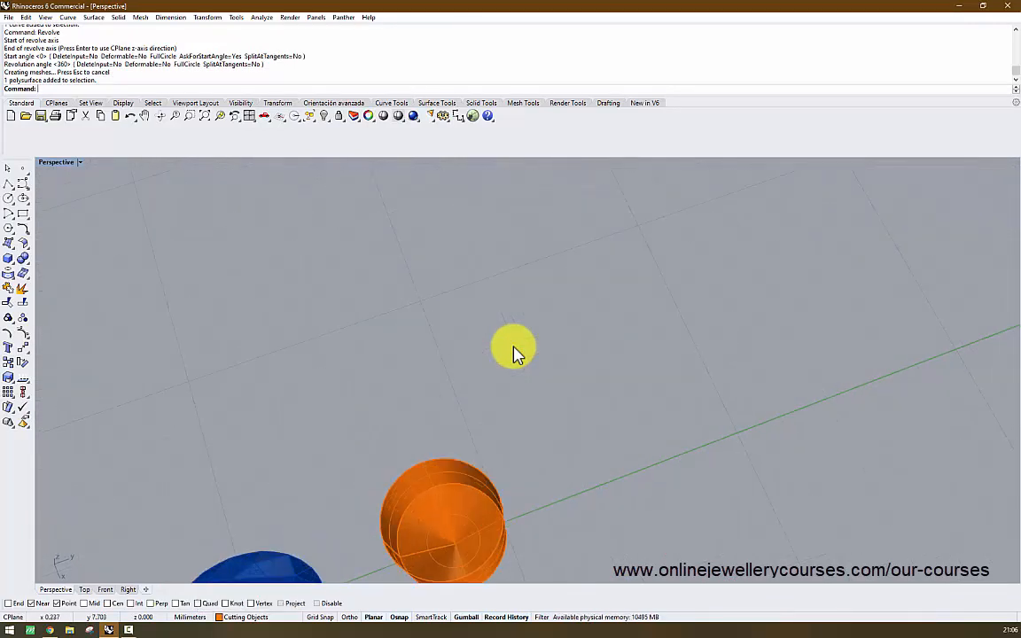
left_click(244, 617)
left_click(202, 385)
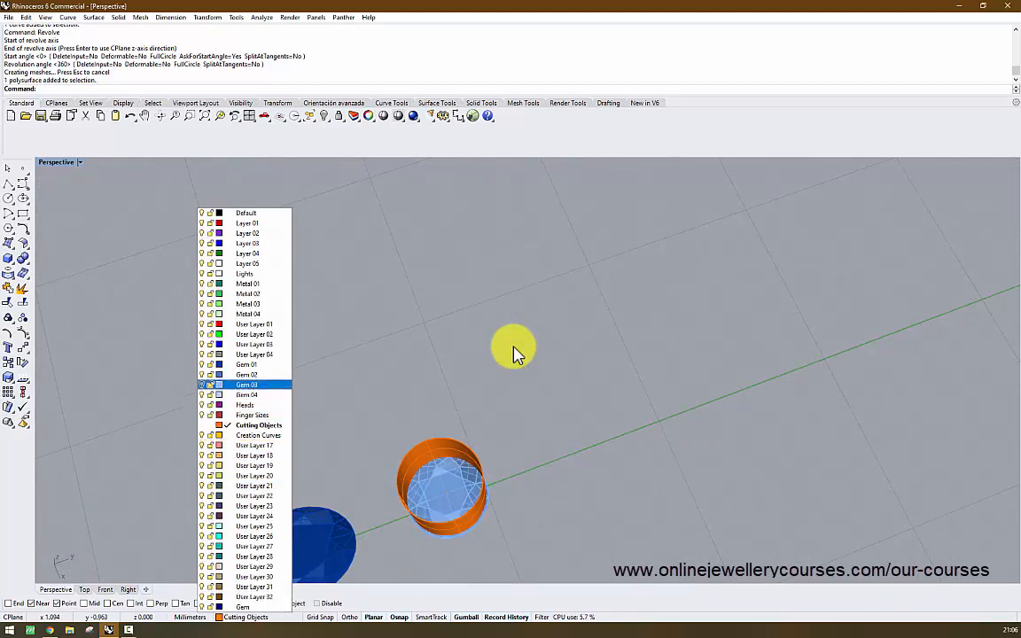
Cap the open top of the revolved cutter to make it a closed solid
left_click(436, 505)
scroll(436, 505, "up", 3)
left_click(434, 427)
scroll(516, 350, "down", 7)
right_click_drag(515, 351, 516, 288)
scroll(515, 351, "up", 4)
scroll(516, 351, "up", 5)
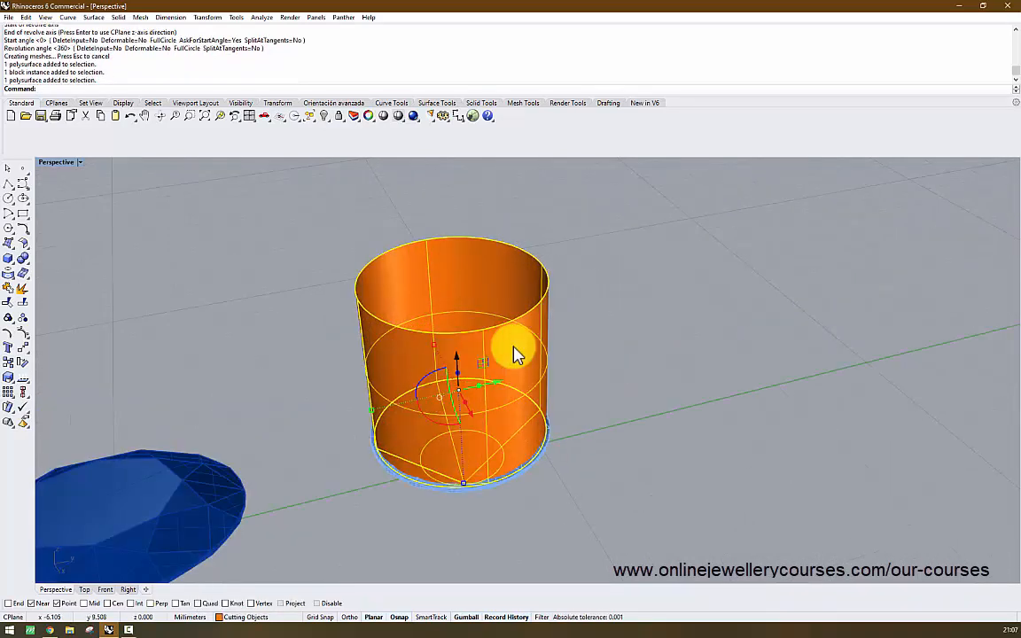
type("Cap")
key("Return")
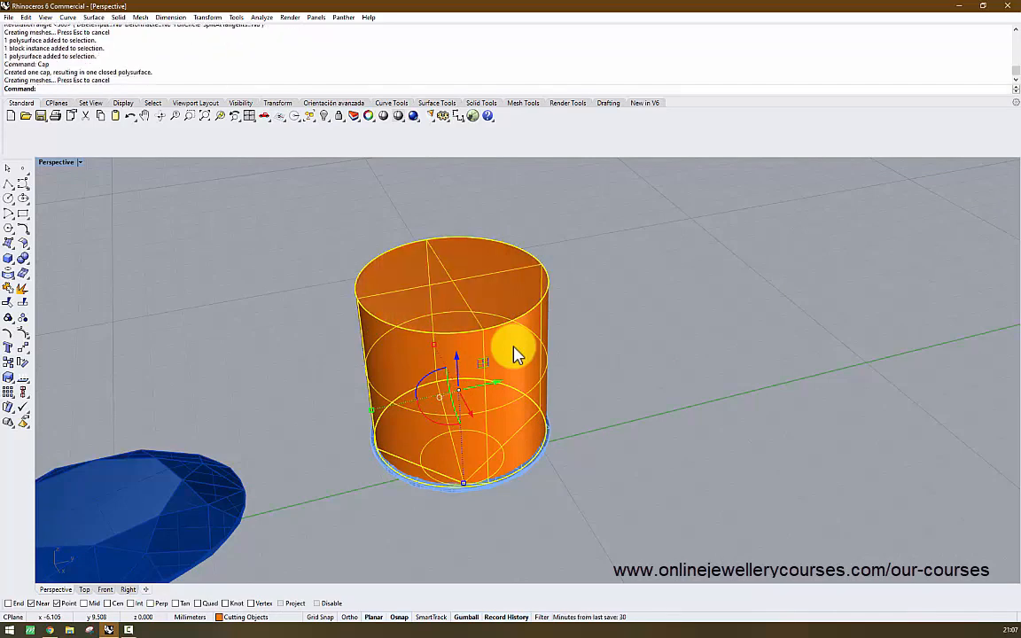
Duplicate the round stone twice, spacing the copies in a row along the X direction
key("Escape")
key("ctrl+a")
key("Home")
key("Home")
key("Home")
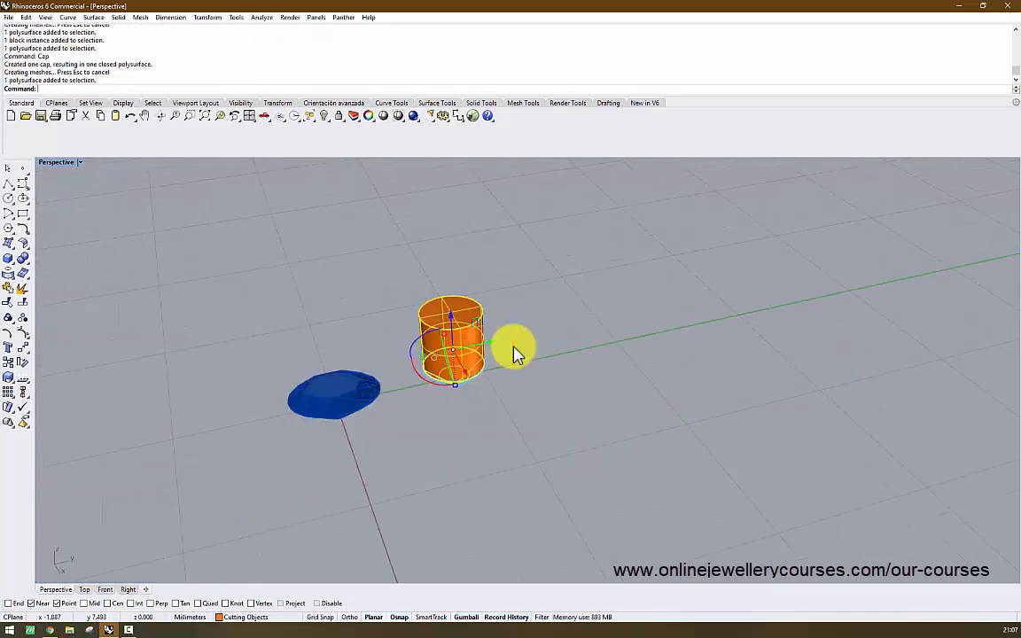
scroll(513, 347, "down", 6)
right_click_drag(513, 346, 585, 421)
left_click_drag(458, 353, 554, 410)
scroll(514, 347, "up", 2)
Turn on the cutter's solid edit points with SolidPtOn and lower its top face to shorten it
left_click(439, 330)
left_click(517, 353)
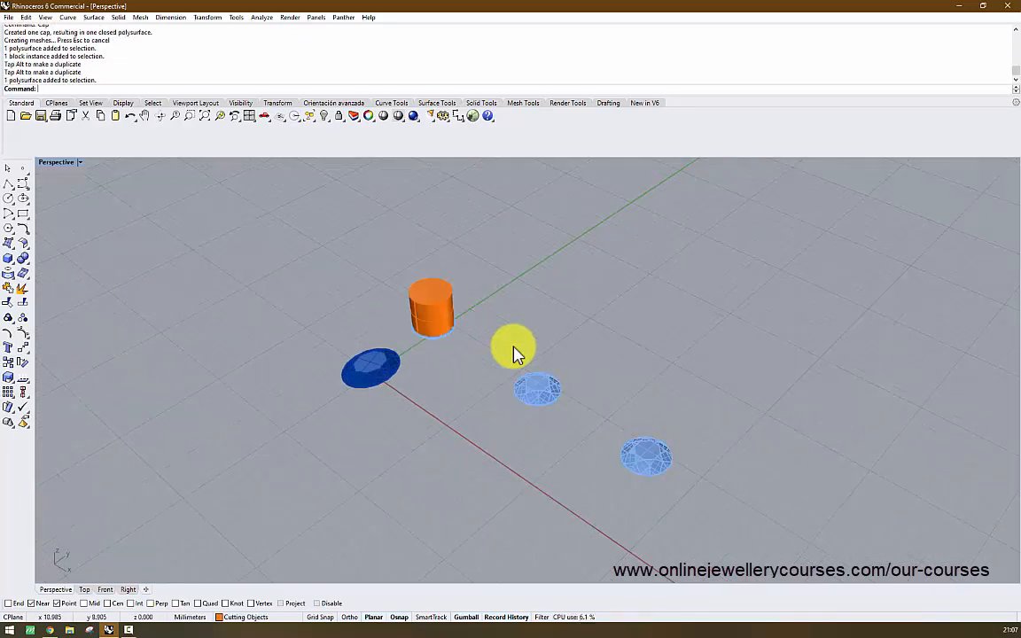
left_click(536, 388)
left_click(517, 352)
left_click(430, 305)
mouse_move(517, 352)
right_mouse_down()
mouse_move(517, 337)
mouse_move(517, 368)
right_mouse_up()
scroll(516, 353, "up", 4)
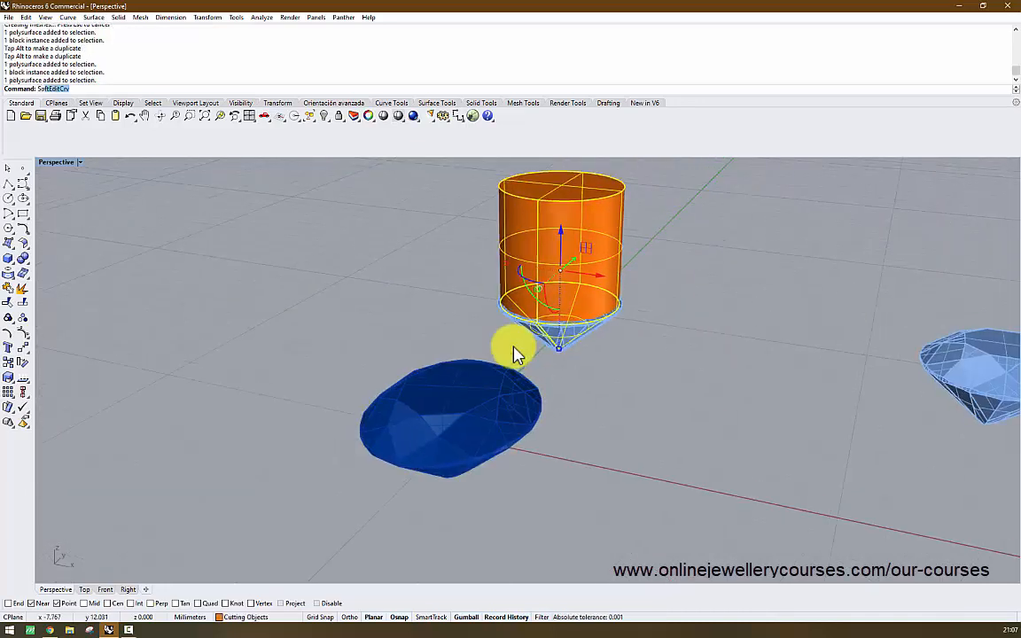
type("lidPtOn")
key("Return")
left_click_drag(441, 194, 542, 227)
left_click_drag(537, 173, 537, 235)
right_click_drag(517, 353, 542, 306)
Copy the shortened cutter from its lower tip onto the bottom tips of the two duplicated round stones
left_click(435, 311)
scroll(514, 348, "down", 8)
scroll(516, 353, "up", 5)
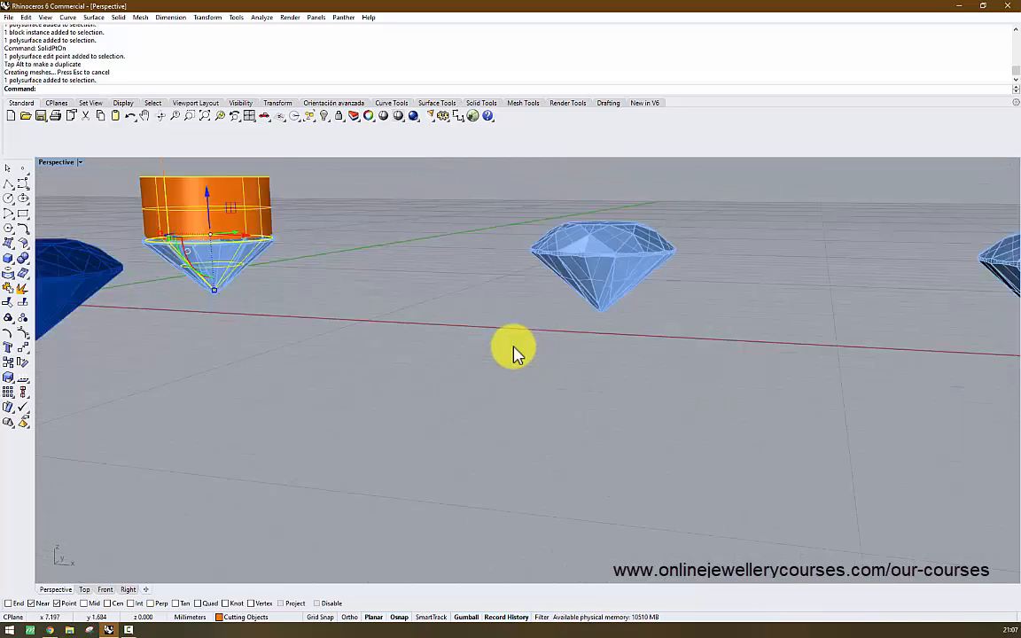
left_click(8, 362)
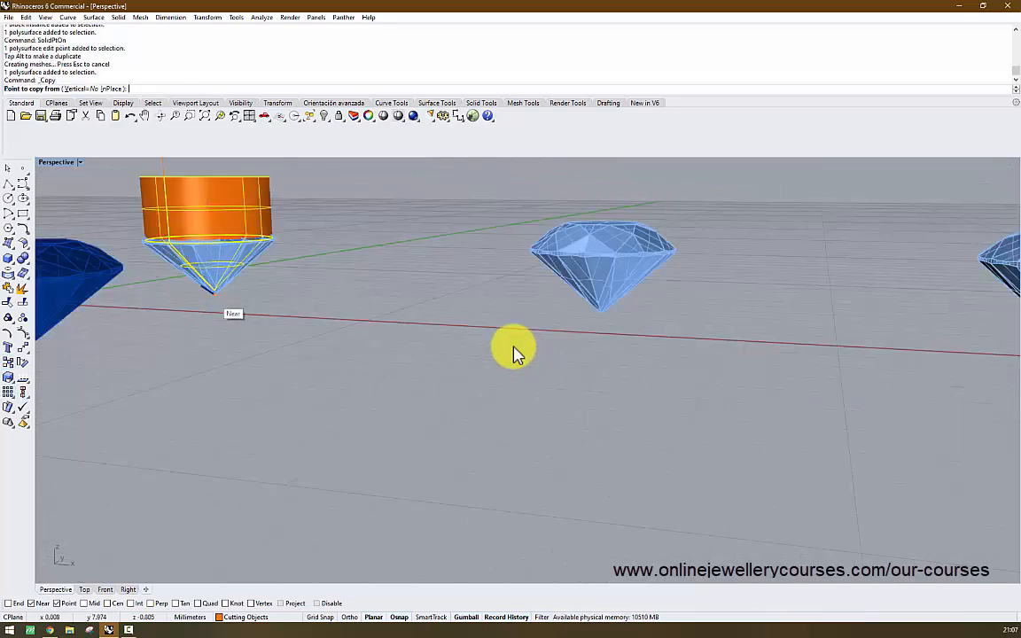
left_click(214, 294)
left_click(599, 309)
scroll(603, 301, "down", 4)
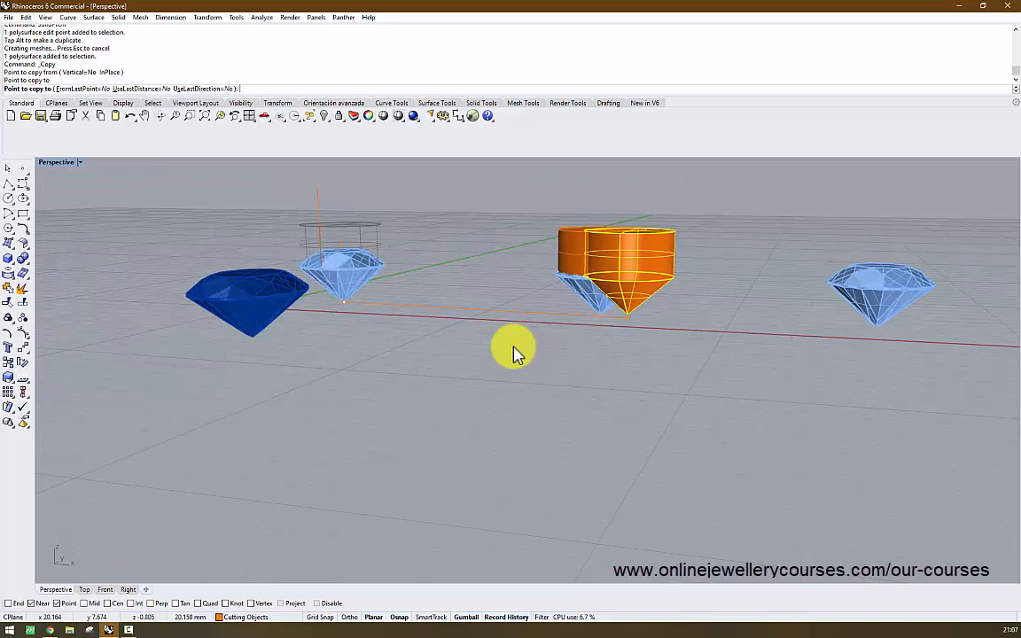
left_click(803, 323)
right_click(798, 296)
scroll(793, 283, "up", 3)
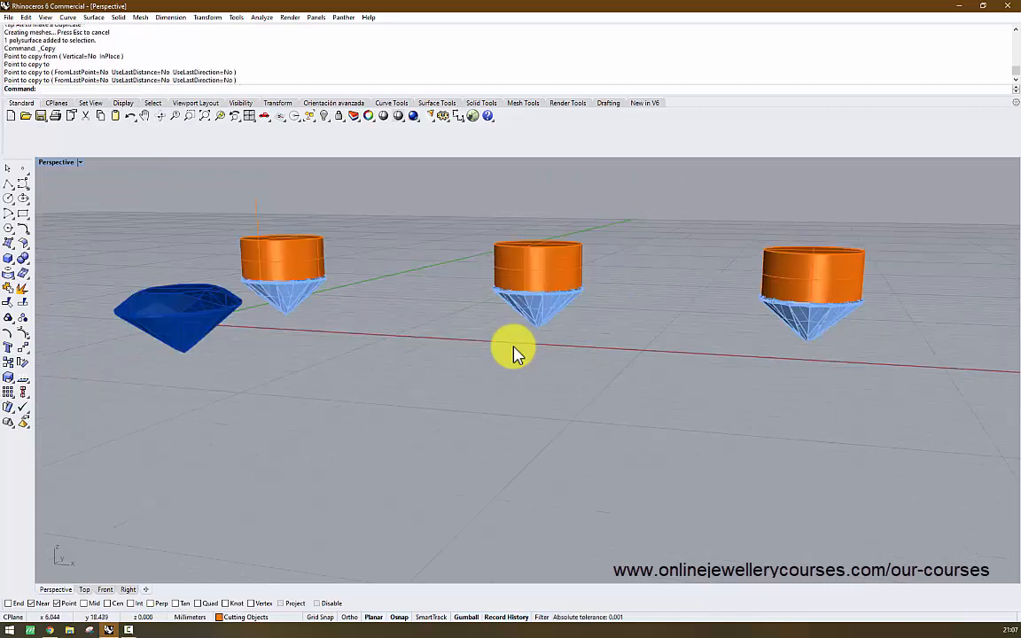
Undo the two cutter copies, switch the viewport to Wireframe and tilt the middle round stone by rotating it
key("ctrl+z")
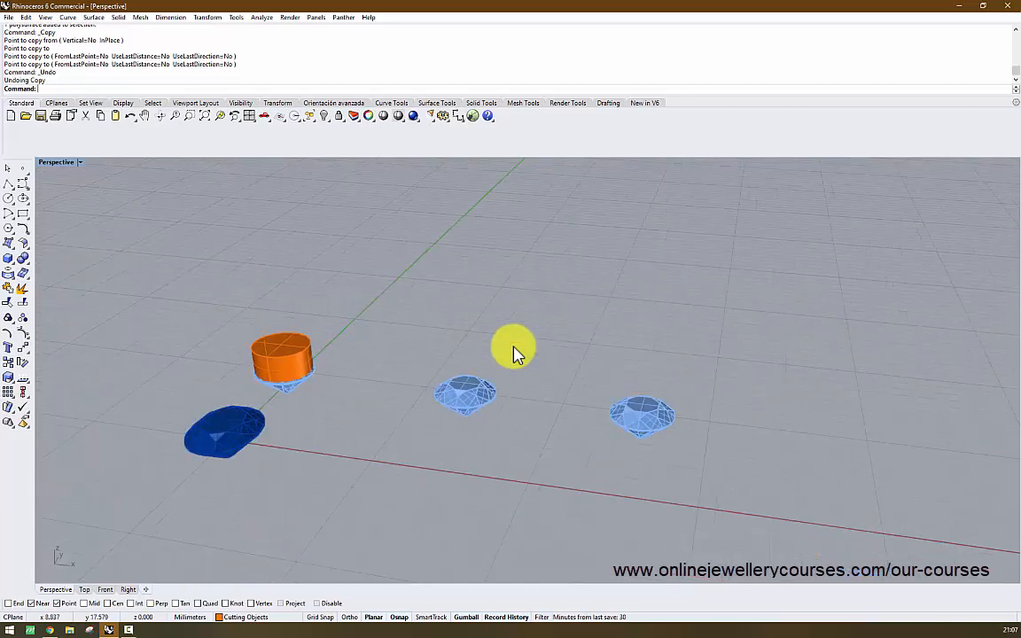
key("ctrl+alt+w")
left_click(467, 393)
right_click_drag(514, 354, 541, 319)
left_click_drag(525, 330, 514, 347)
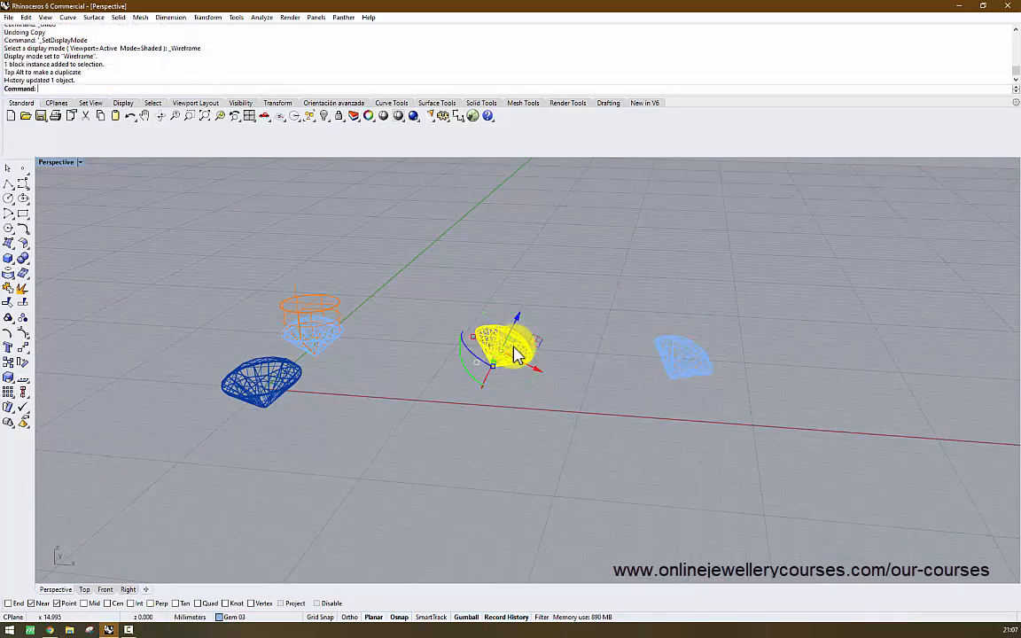
key("Escape")
Delete the round stone at the far end of the row
scroll(514, 347, "up", 3)
left_click(732, 355)
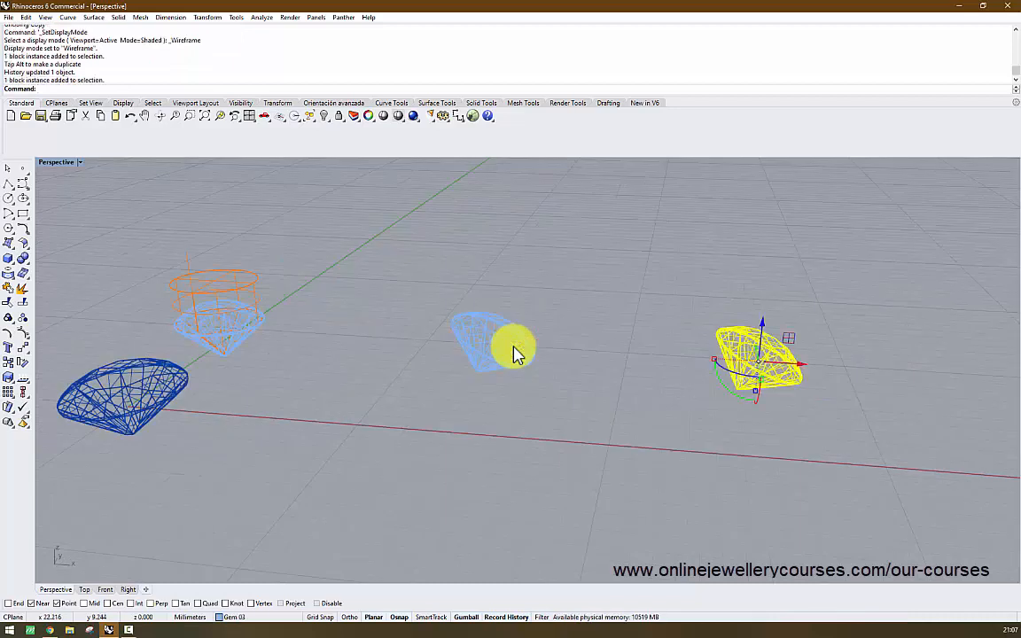
key("Delete")
Rotate the remaining duplicated round stone further about a second axis and switch the viewport to Shaded display
left_click(514, 347)
right_click_drag(514, 346, 514, 346)
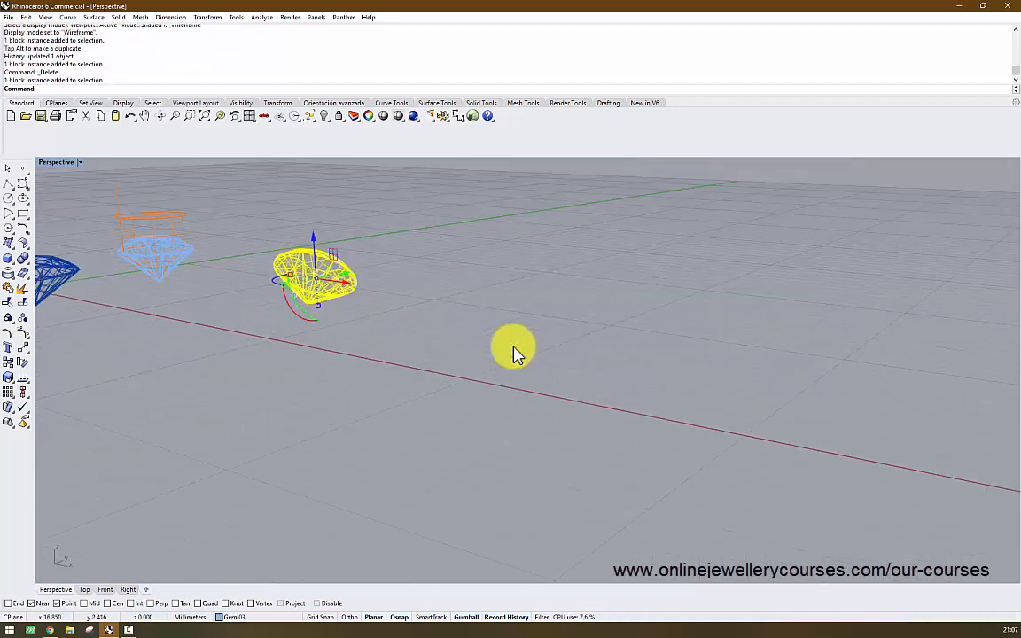
left_click_drag(293, 308, 306, 317)
left_click(514, 347)
mouse_move(514, 346)
right_mouse_down("shift")
mouse_move(589, 362)
mouse_move(628, 409)
right_mouse_up("shift")
key("ctrl+alt+s")
scroll(514, 347, "up", 7)
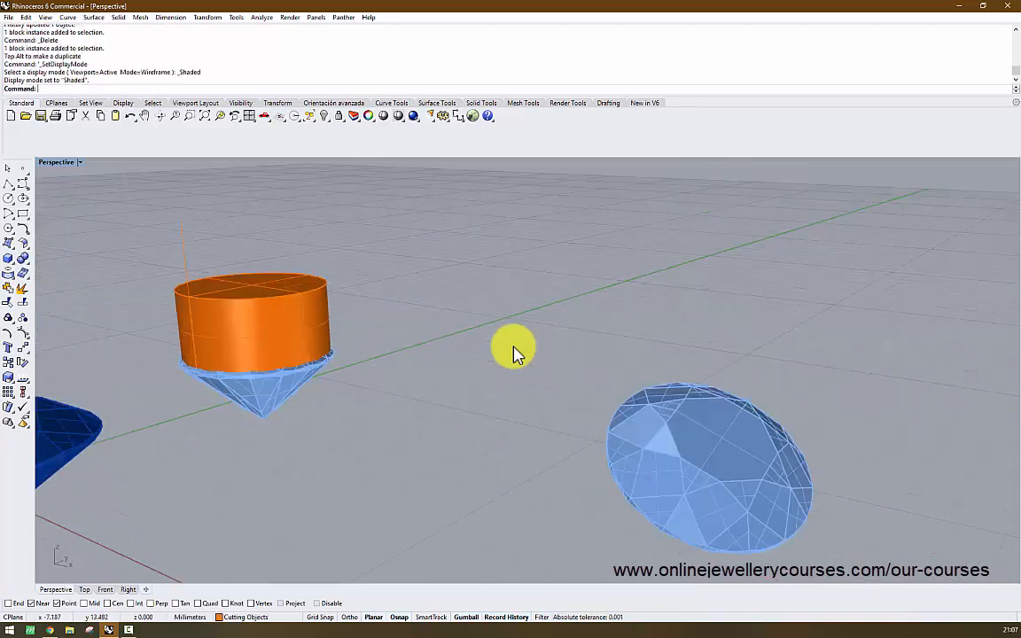
Delete the leftover vertical curve beside the first cutter and set the viewport display to Ghosted
left_click_drag(132, 246, 131, 246)
key("Delete")
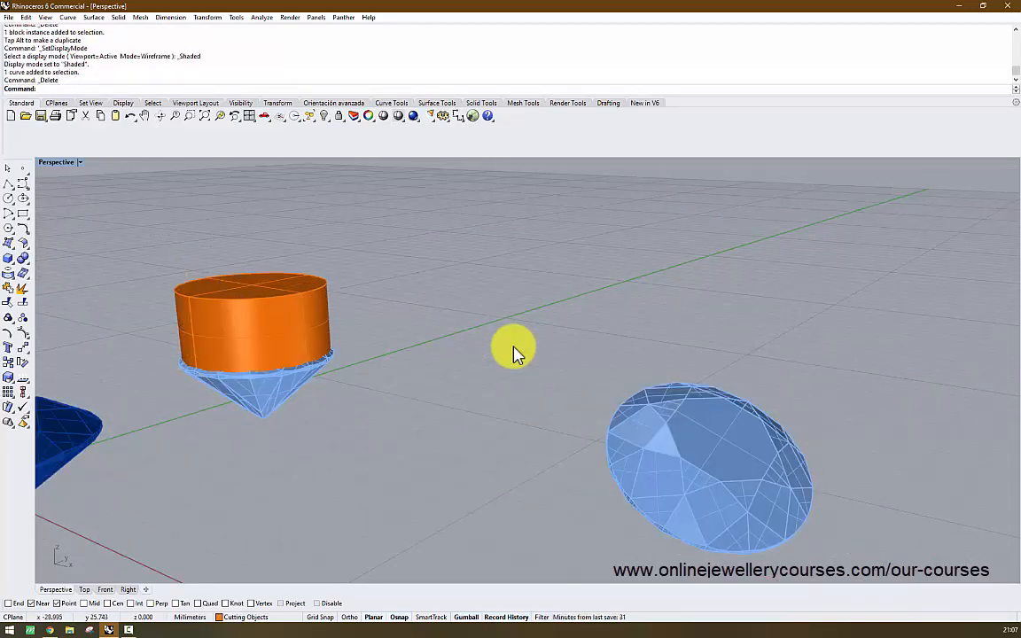
key("ctrl+alt+g")
right_click_drag(514, 347, 492, 426, "shift")
scroll(514, 346, "down", 8)
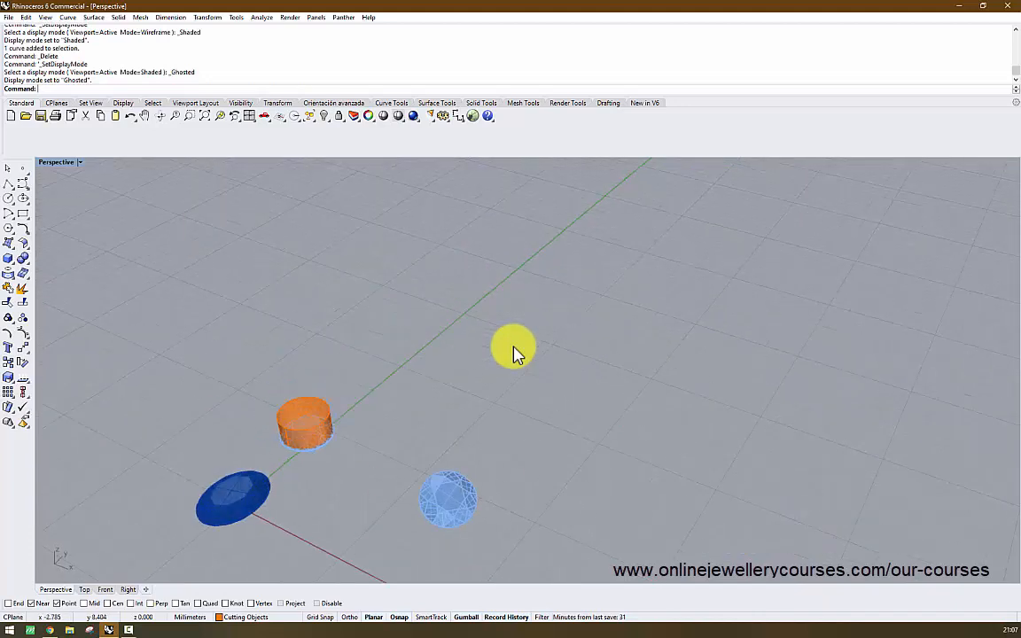
scroll(514, 346, "up", 14)
right_click_drag(514, 346, 574, 209, "shift")
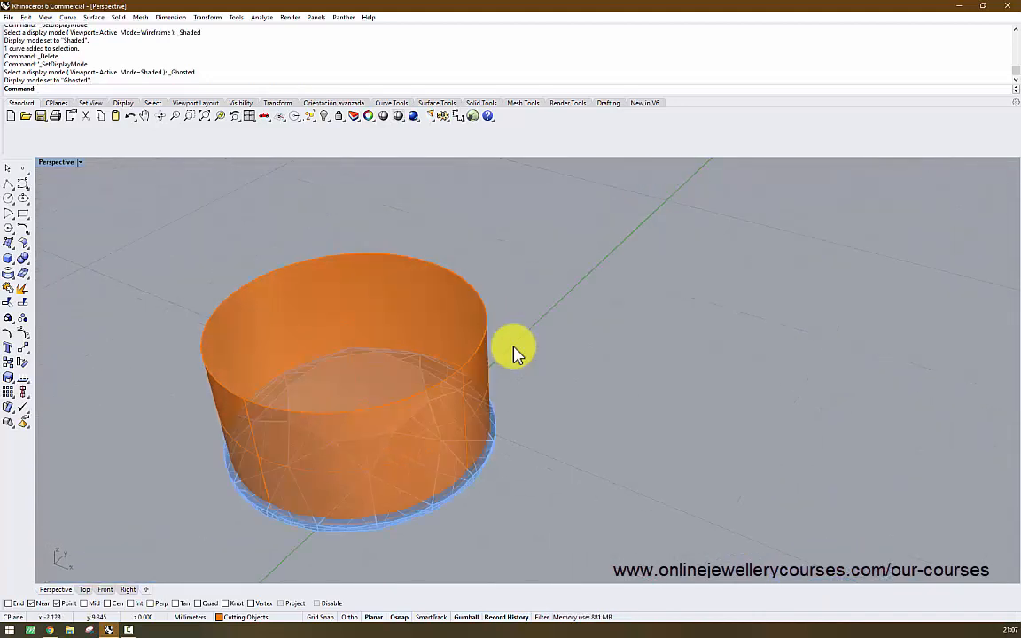
scroll(514, 347, "down", 8)
Duplicate the upright stone together with its cutter into the space before the tilted stone
left_click(478, 464)
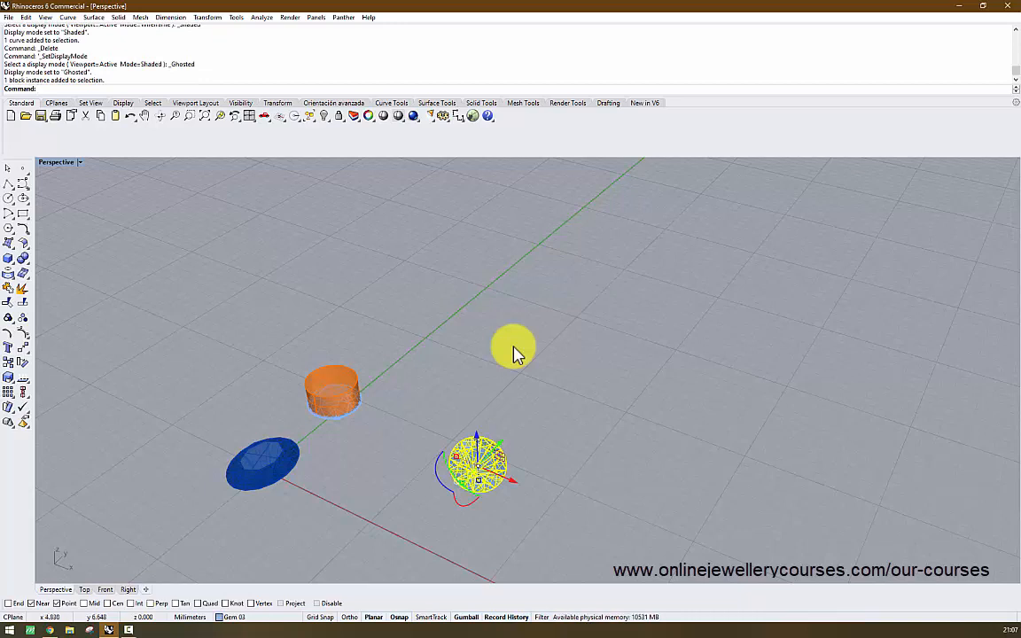
left_click_drag(416, 431, 285, 341)
mouse_move(366, 414)
left_mouse_down("alt")
mouse_move(446, 448)
mouse_move(473, 375)
left_mouse_up("alt")
Tilt an additional duplicate of the stone-and-cutter set by rotating both objects together
mouse_move(514, 348)
right_mouse_down()
mouse_move(603, 306)
mouse_move(562, 335)
right_mouse_up()
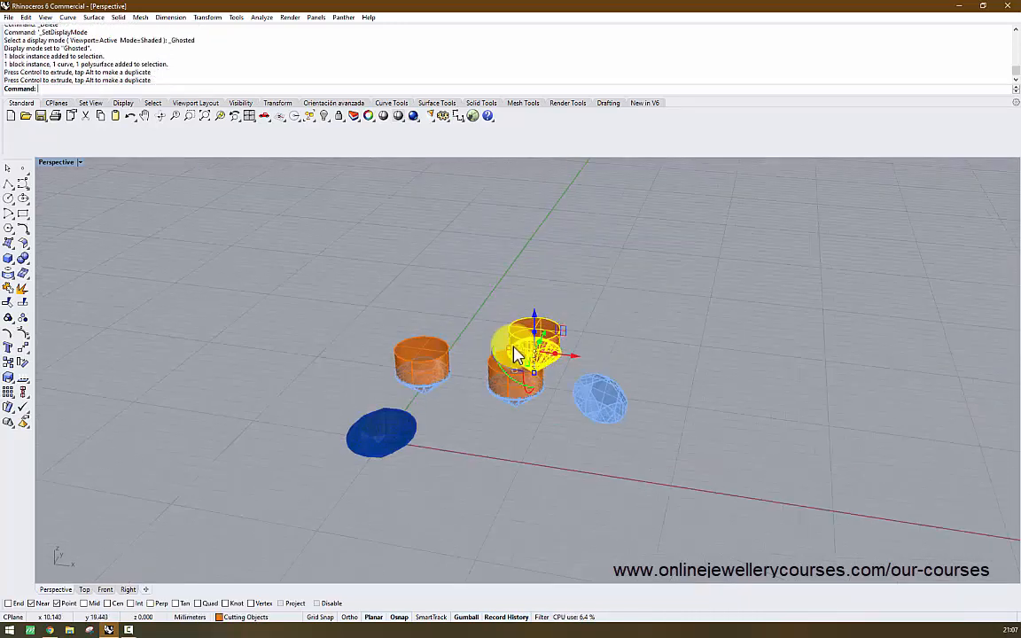
left_click_drag(507, 377, 520, 384)
left_click(514, 347)
right_click_drag(568, 348, 479, 339)
scroll(514, 353, "up", 2)
left_click_drag(459, 371, 406, 293)
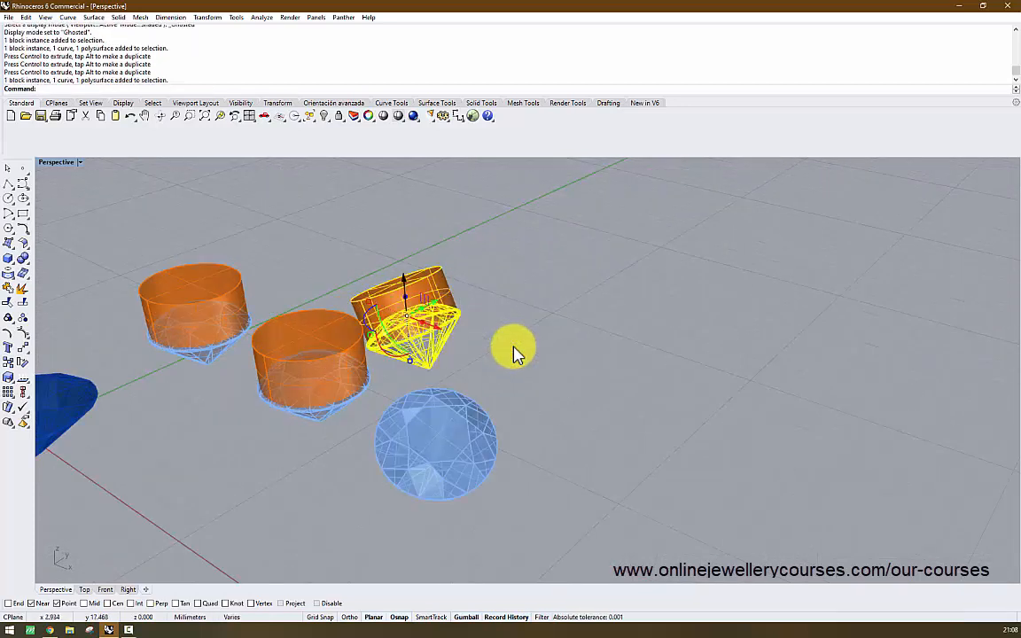
key("Escape")
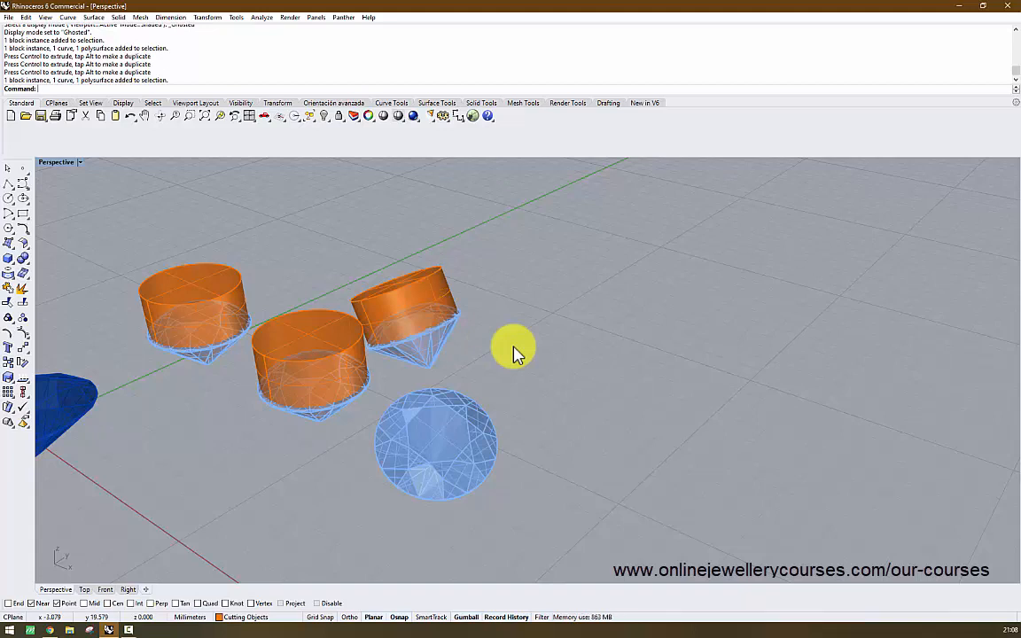
Duplicate the tilted stone-and-cutter set twice, placing the copies in a row behind it
scroll(514, 353, "down", 3)
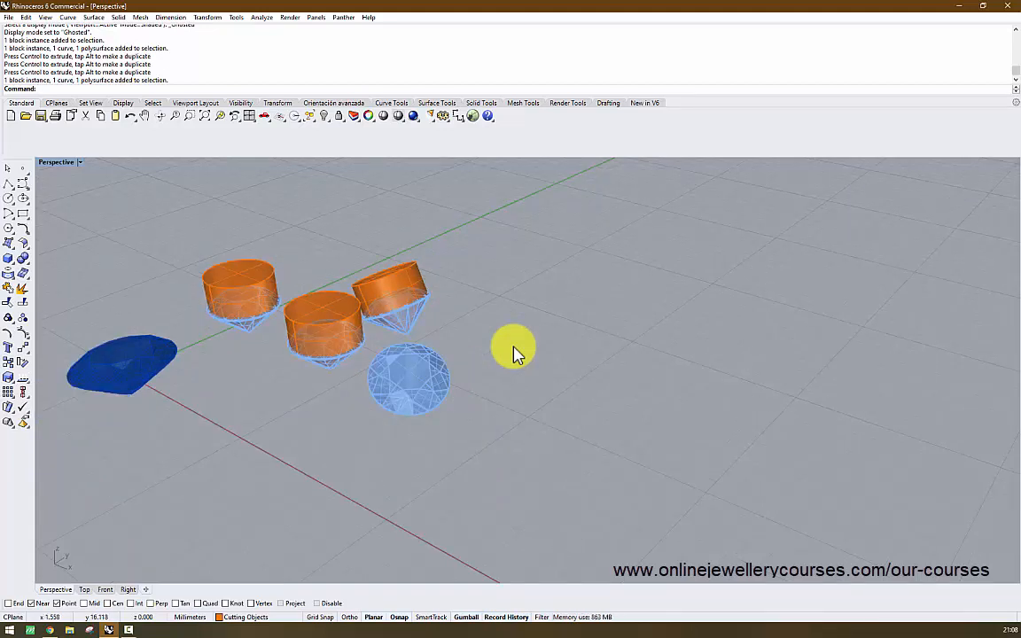
right_click_drag(514, 353, 514, 390)
left_click_drag(447, 386, 400, 324)
right_click_drag(514, 353, 514, 381)
left_click_drag(412, 353, 522, 275)
left_click(607, 250)
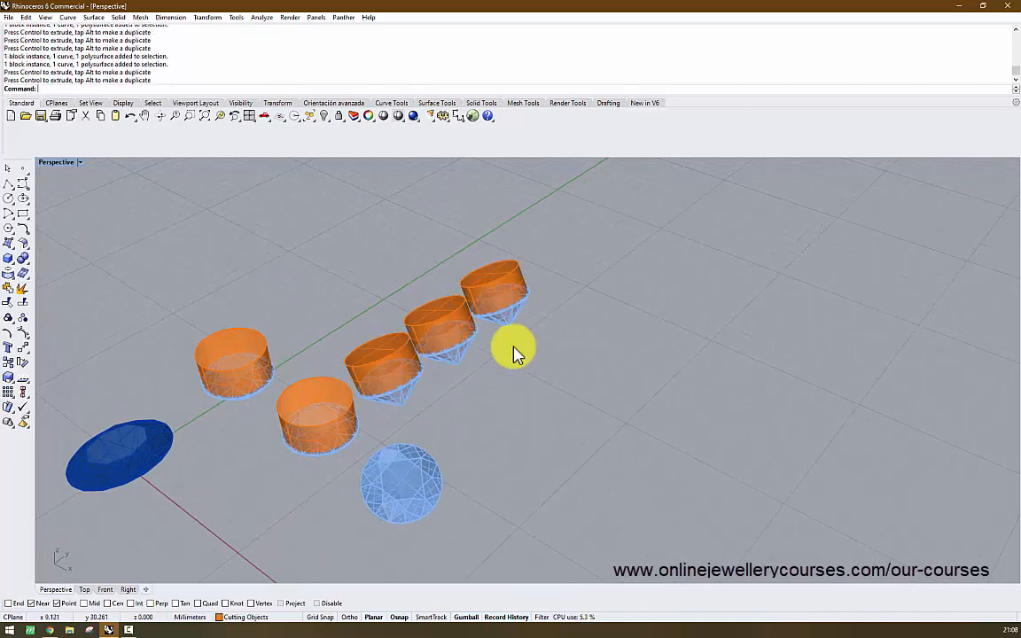
Make Default the current layer
left_click(246, 618)
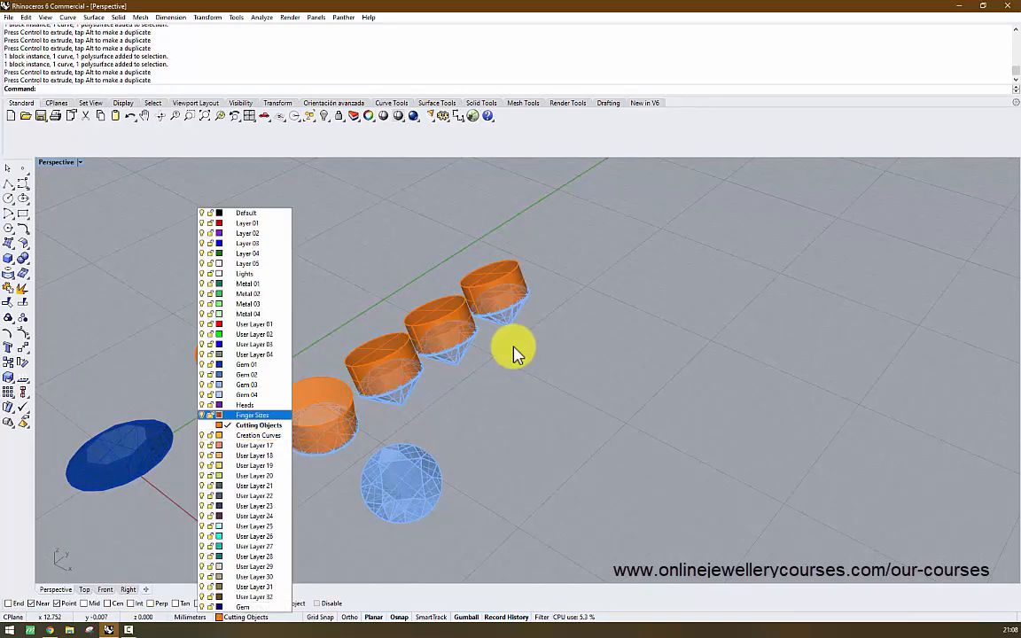
left_click(249, 415)
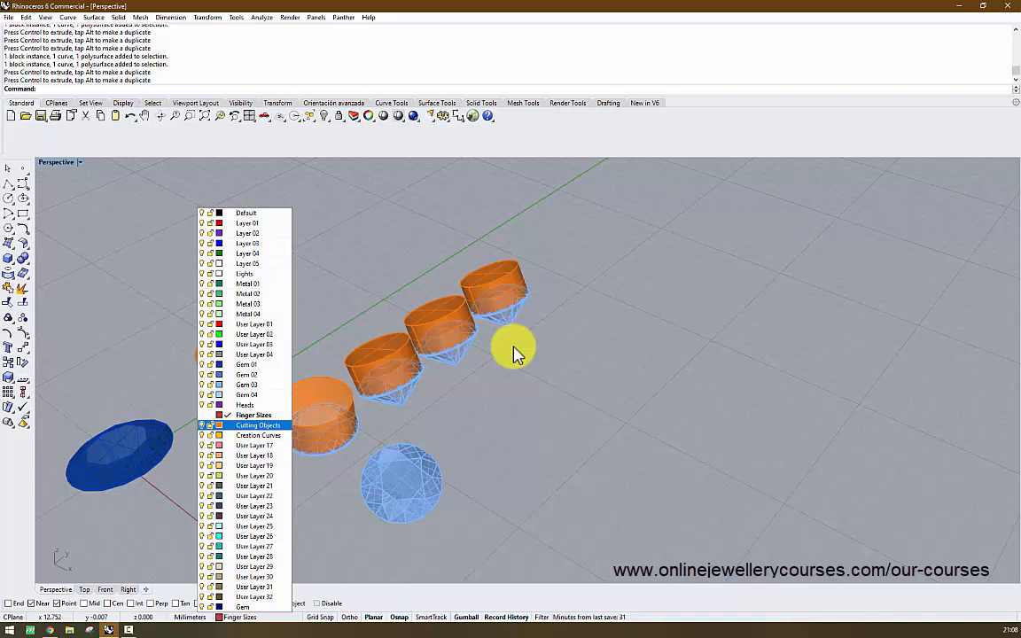
left_click(246, 212)
Delete the three tilted stone-and-cutter sets, keeping the two upright sets and the single tilted stone
left_click_drag(574, 406, 365, 274)
right_click_drag(514, 347, 577, 303)
key("Delete")
Start Orient3Pt on the middle upright cutter and leave only the End object snap enabled
left_click(450, 292)
scroll(457, 316, "up", 8)
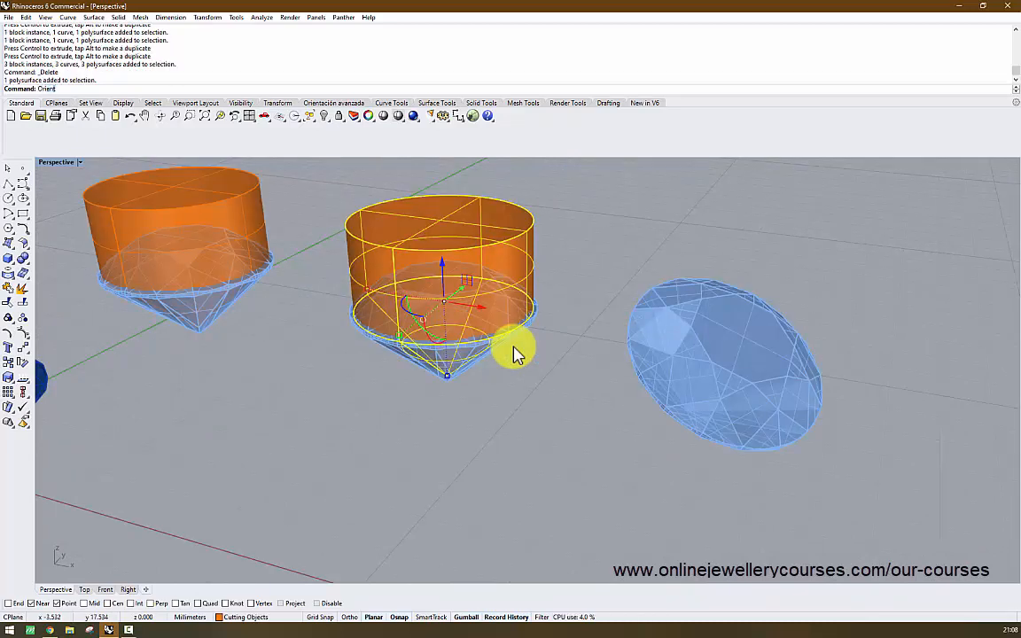
key("Down")
key("Return")
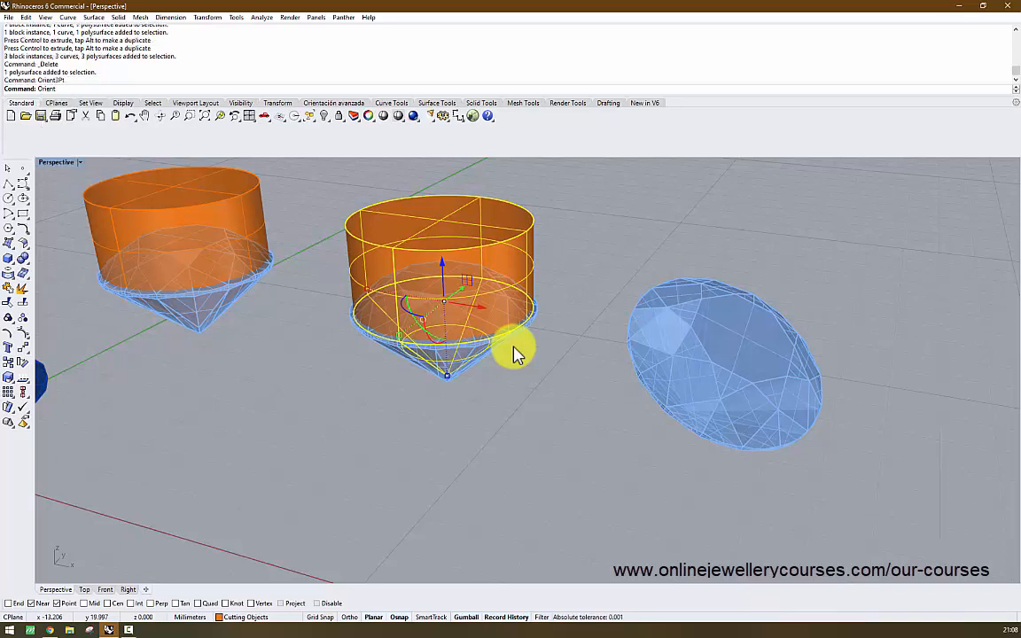
scroll(514, 347, "down", 5)
scroll(516, 352, "up", 8)
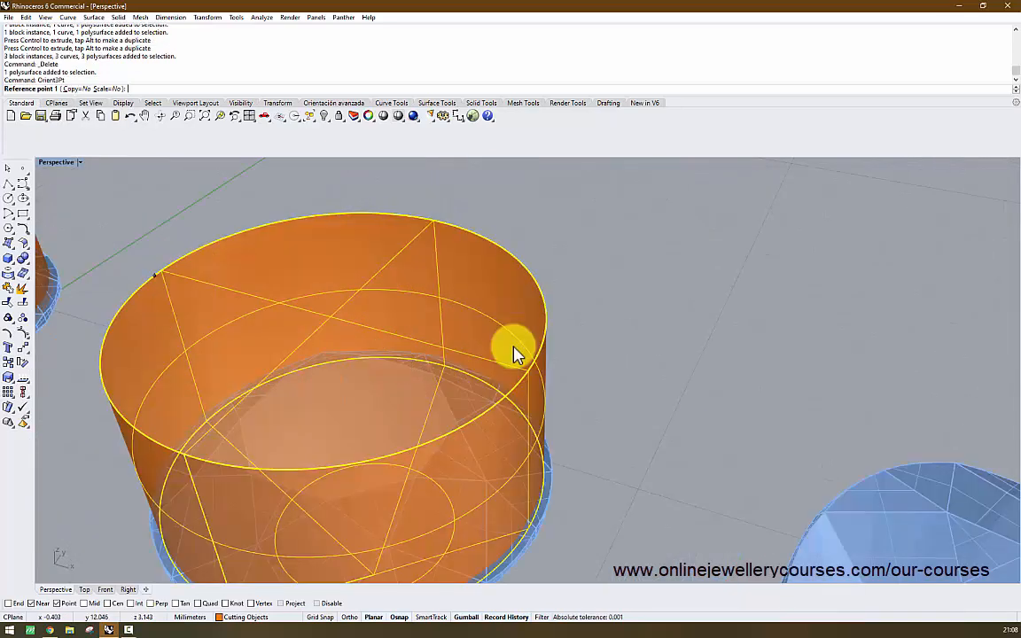
left_click(80, 163)
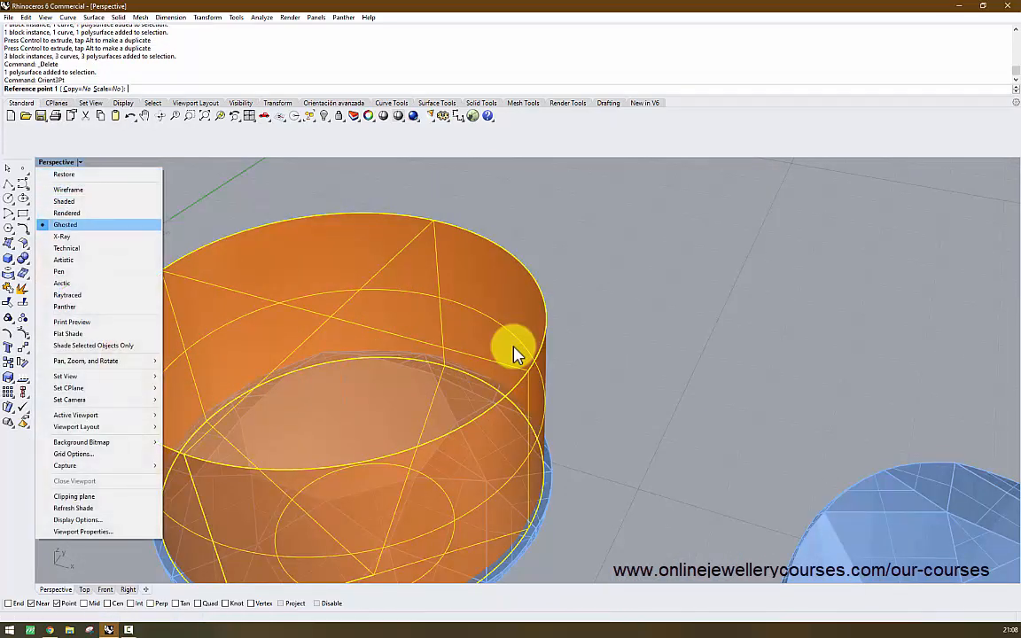
left_click(517, 353)
scroll(517, 352, "down", 7)
scroll(517, 353, "up", 6)
scroll(517, 352, "up", 3)
scroll(517, 353, "down", 7)
scroll(516, 352, "up", 3)
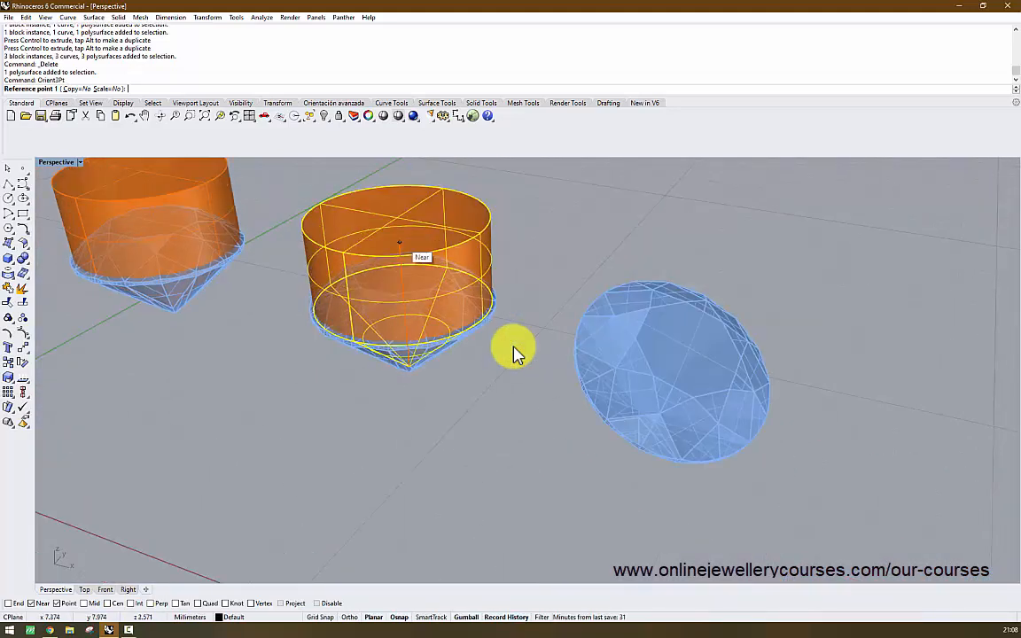
scroll(517, 352, "up", 5)
scroll(516, 353, "down", 3)
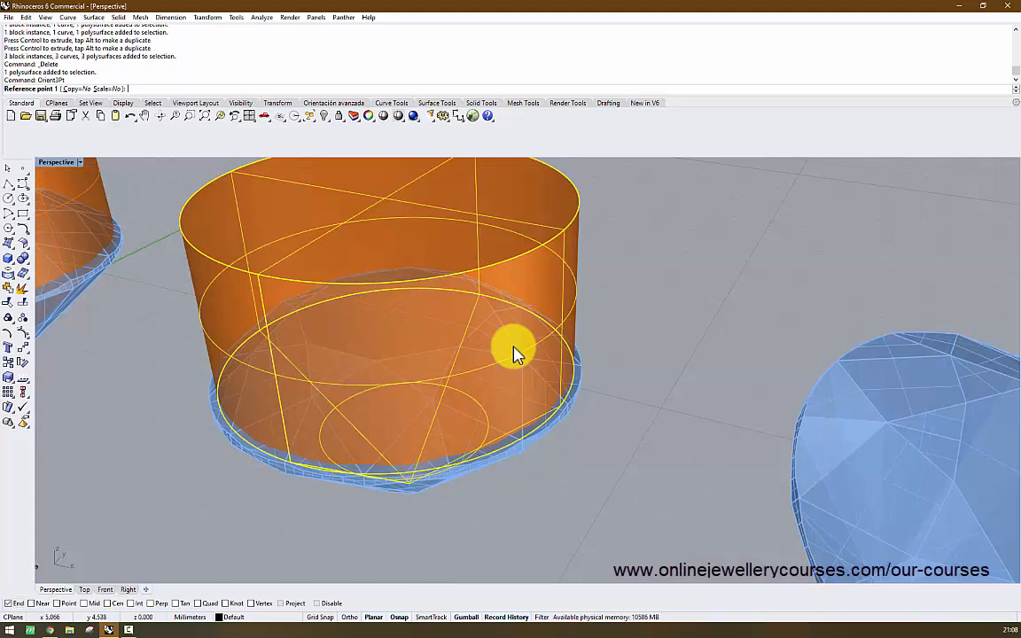
Pick three facet corners on top of the middle stone as the reference points for orienting its cutter
left_click(307, 344)
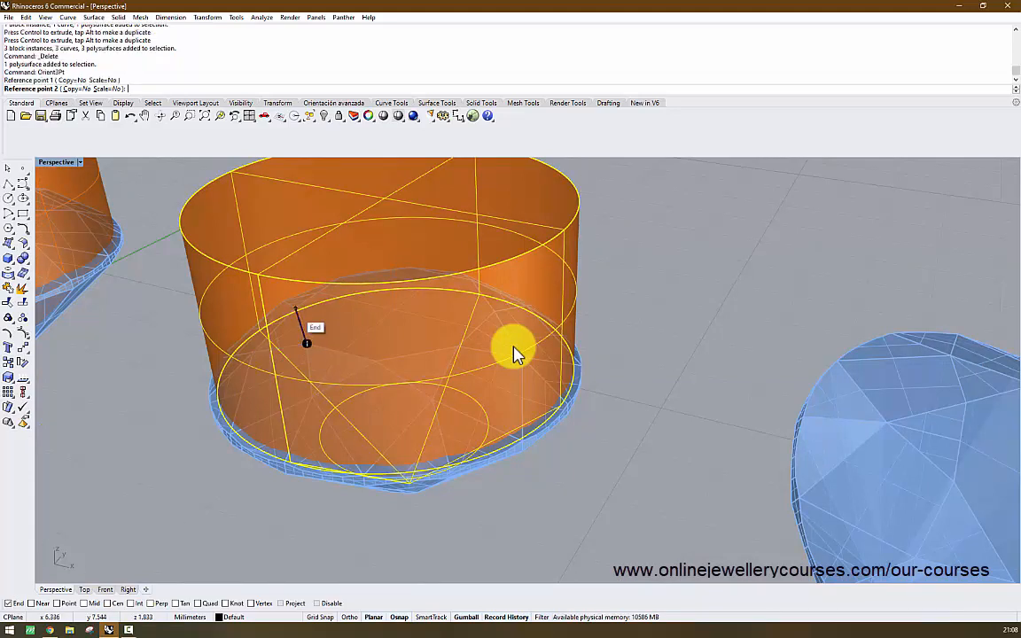
left_click(296, 308)
scroll(517, 352, "down", 5)
scroll(516, 353, "up", 6)
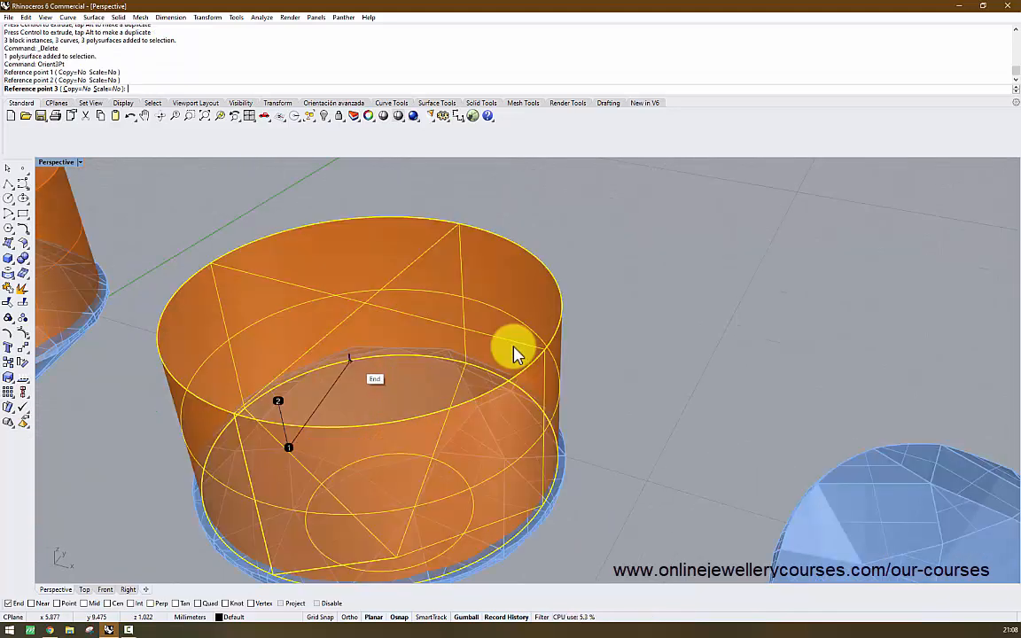
scroll(517, 353, "up", 5)
scroll(516, 353, "down", 5)
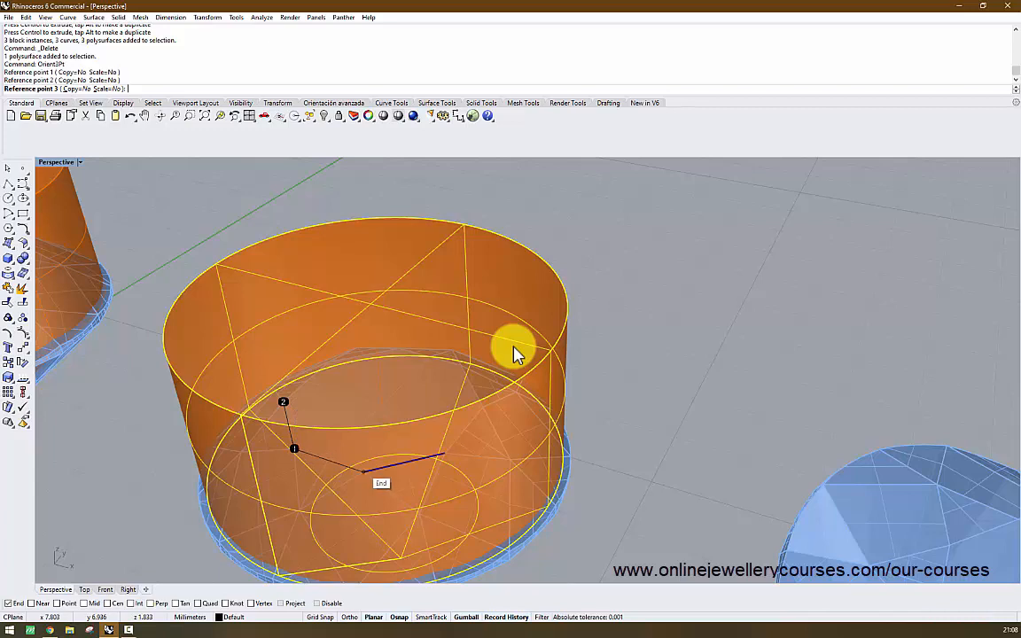
left_click(362, 472)
scroll(516, 352, "down", 5)
scroll(516, 352, "up", 4)
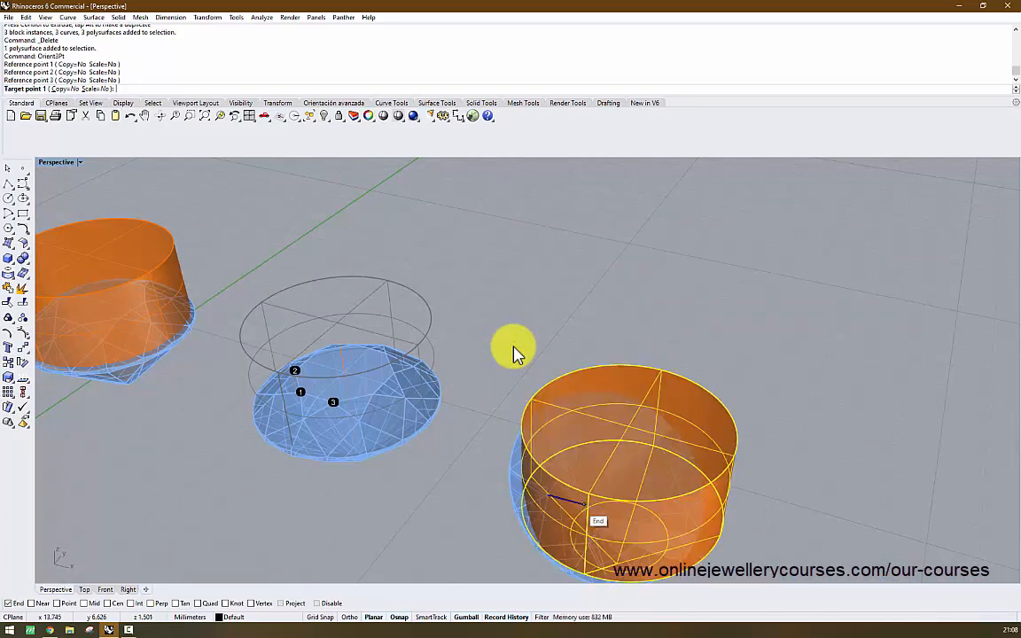
Orient the cutter onto the tilted stone by picking the three matching facet corners as target points
left_click(584, 505)
left_click(569, 464)
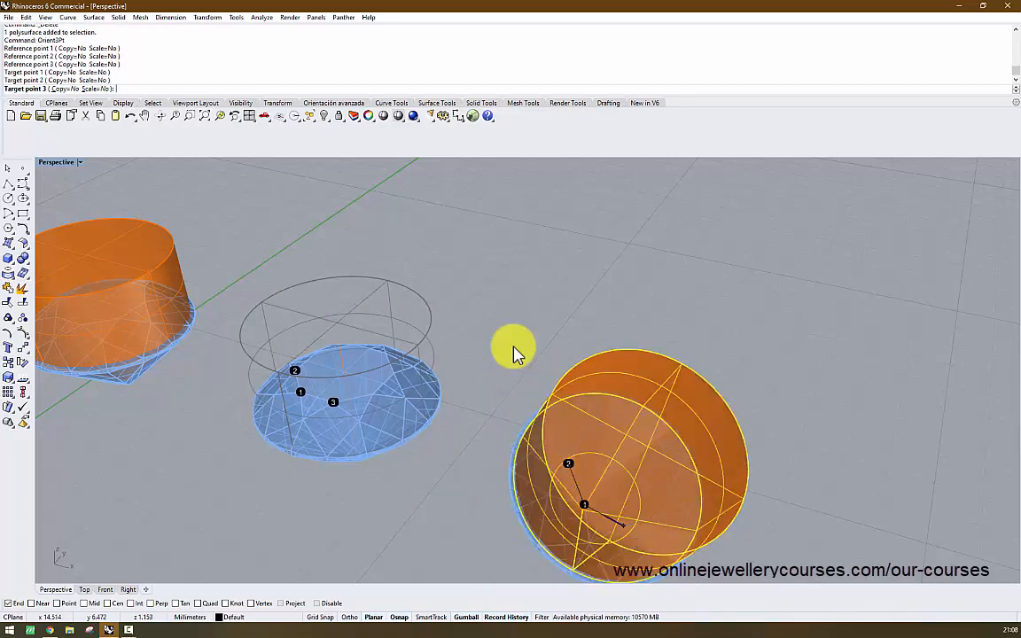
right_click_drag(618, 523, 608, 452)
scroll(516, 352, "up", 5)
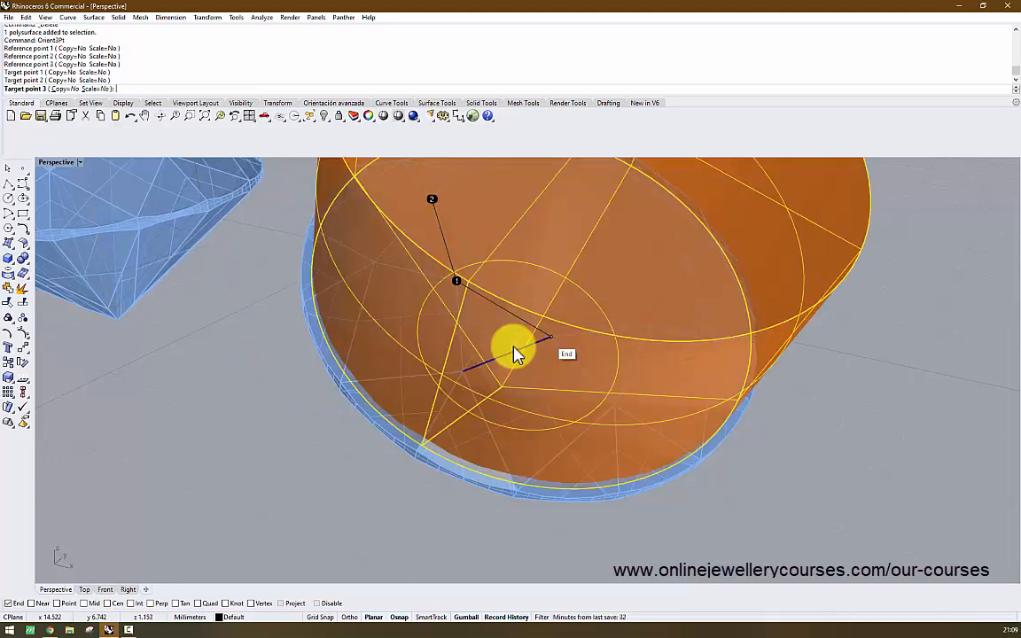
left_click(517, 353)
right_click(515, 353)
key("Escape")
scroll(515, 353, "down", 12)
right_click_drag(515, 354, 437, 475)
scroll(514, 354, "up", 7)
right_click_drag(514, 348, 431, 379, "shift")
left_click(514, 347)
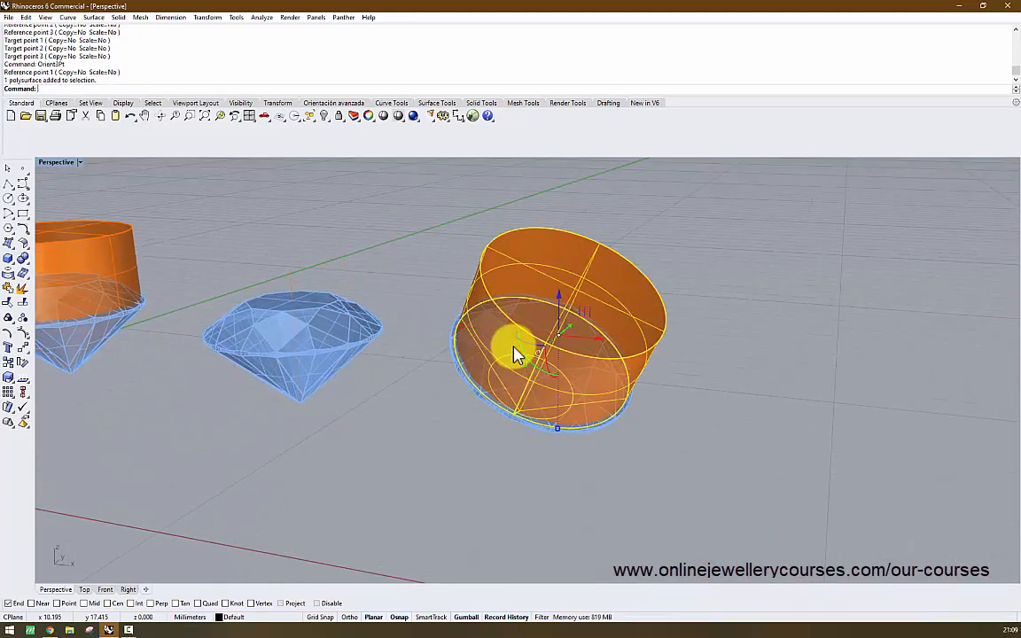
Undo the cutter's orientation and restart Orient3Pt on the middle cutter with Copy set to Yes
key("ctrl+z")
key("Escape")
right_click_drag(514, 347, 639, 363, "shift")
scroll(513, 347, "up", 6)
left_click(514, 348)
right_click(514, 347)
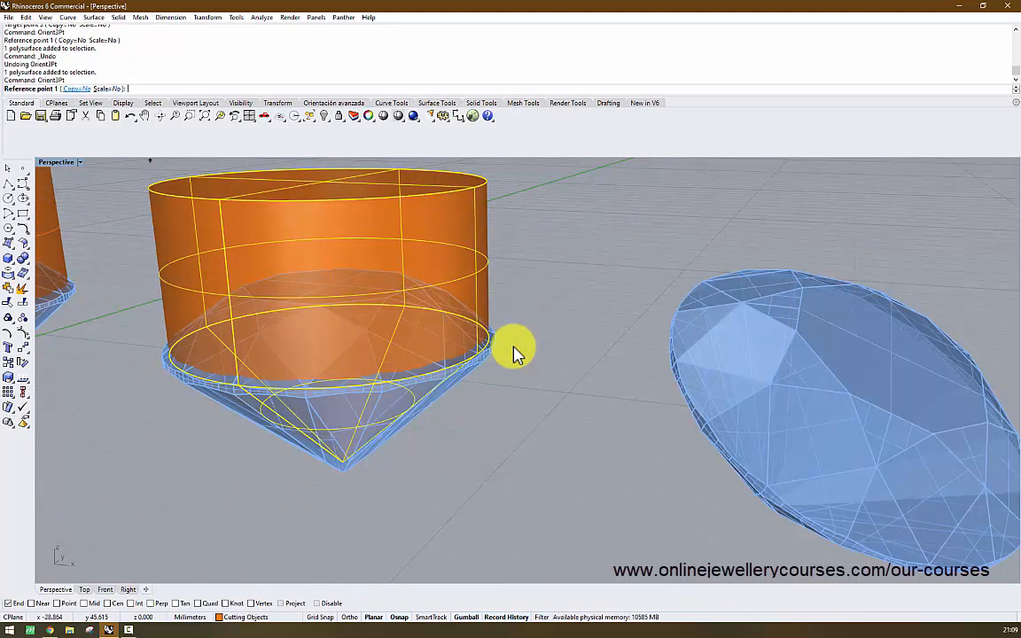
type("c")
key("Return")
right_click_drag(514, 348, 518, 373)
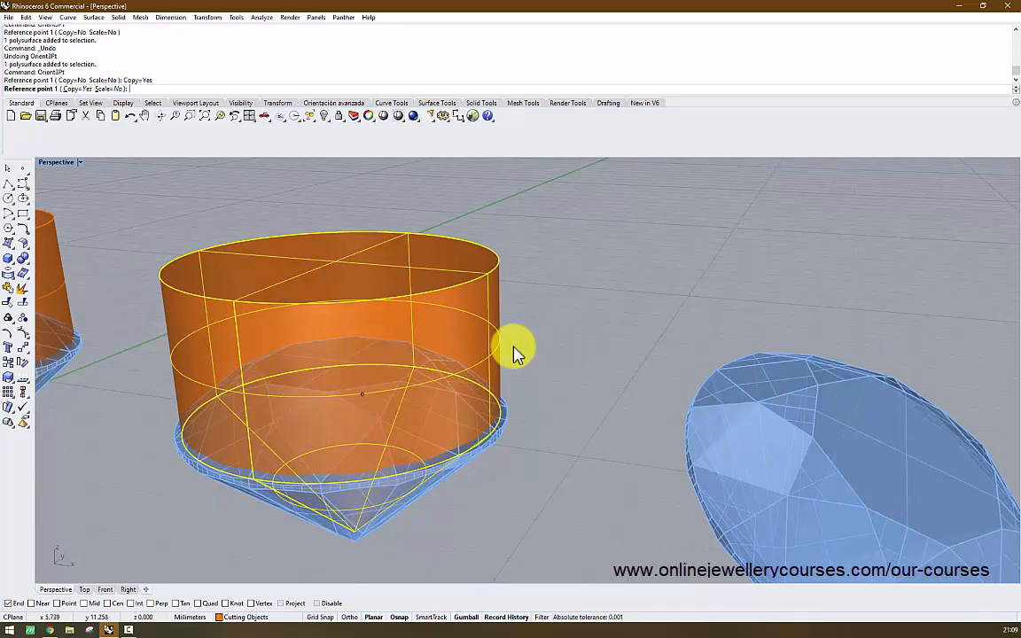
scroll(514, 352, "down", 3)
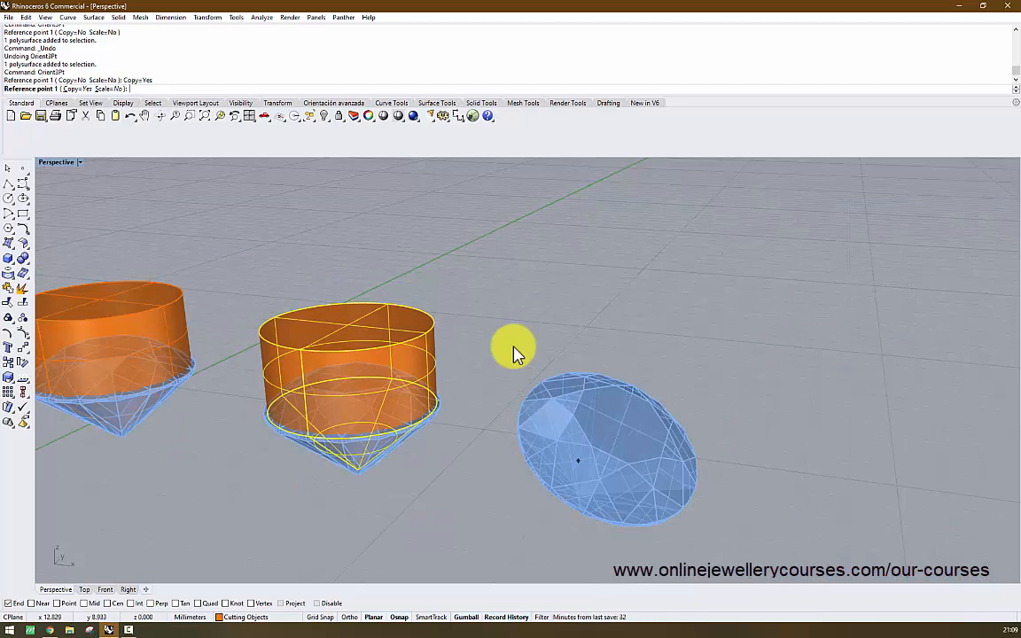
scroll(514, 348, "up", 3)
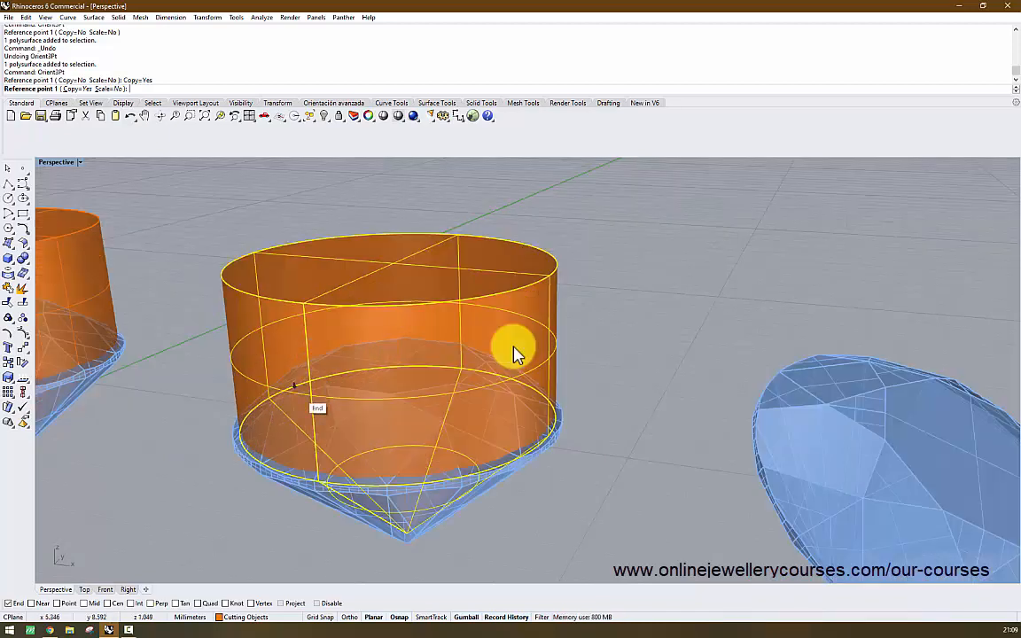
Pick three facet corners on top of the middle stone as reference points for the cutter copy
left_click(327, 386)
left_click(391, 394)
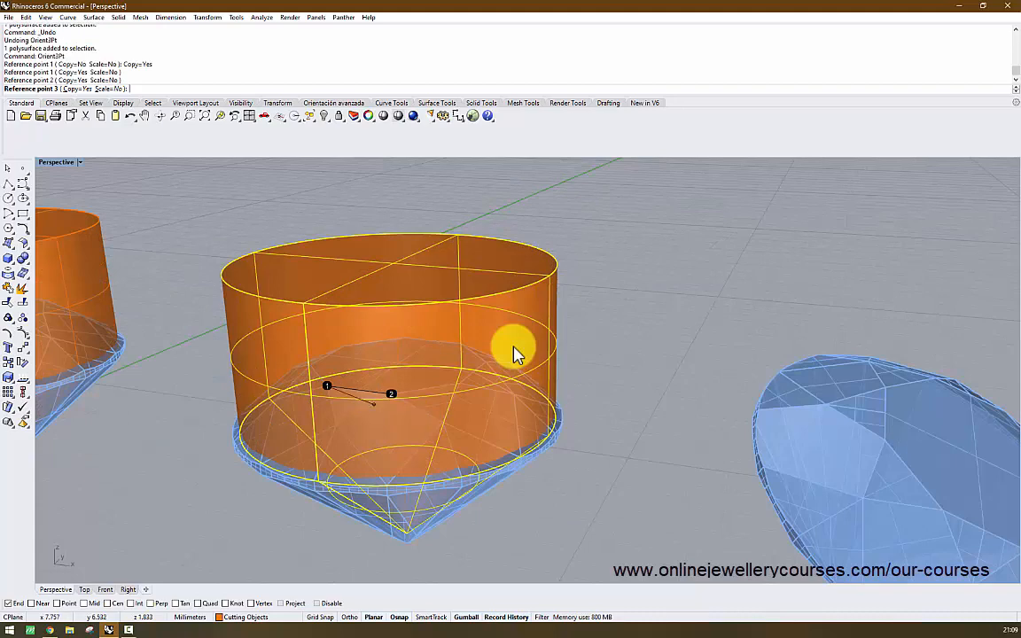
left_click(336, 423)
Place a copy of the cutter on the tilted stone by picking three matching facet corners as targets, and end Orient3Pt
right_click_drag(682, 423, 381, 297, "shift")
left_click(568, 350)
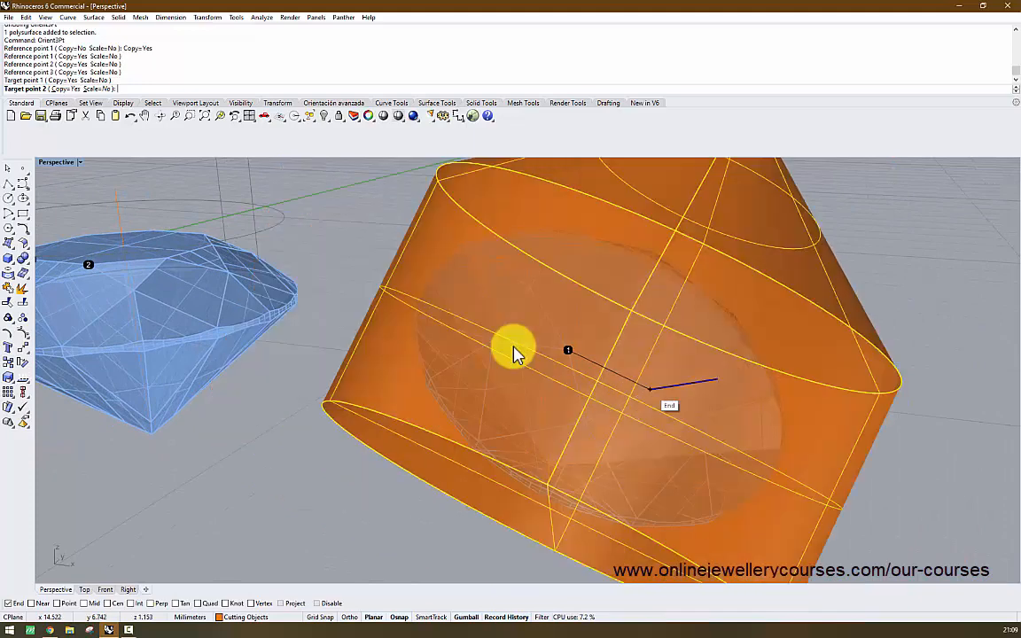
left_click(649, 389)
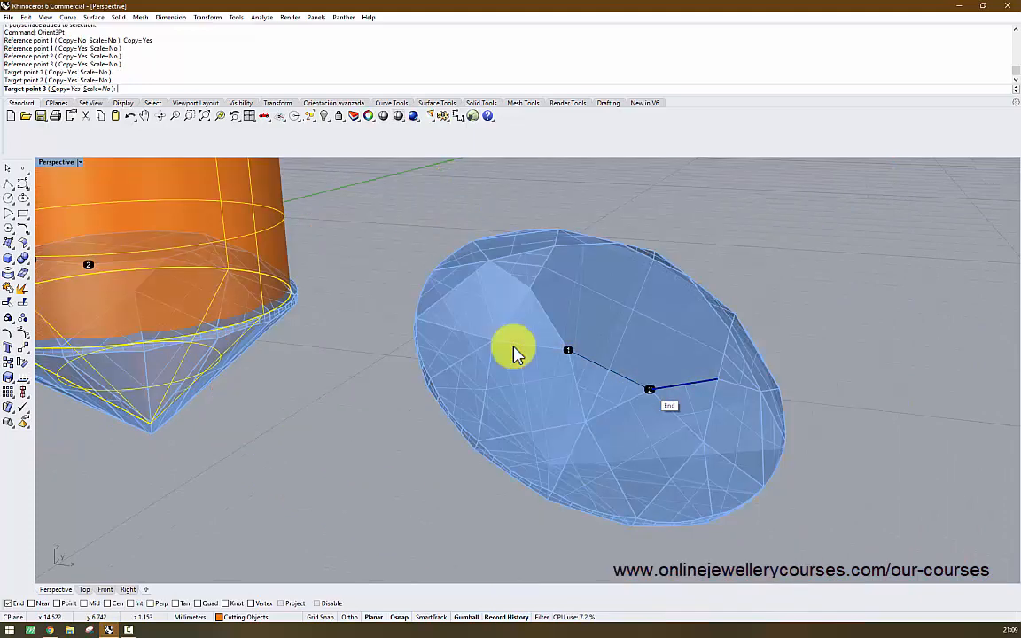
left_click(514, 353)
scroll(514, 353, "down", 5)
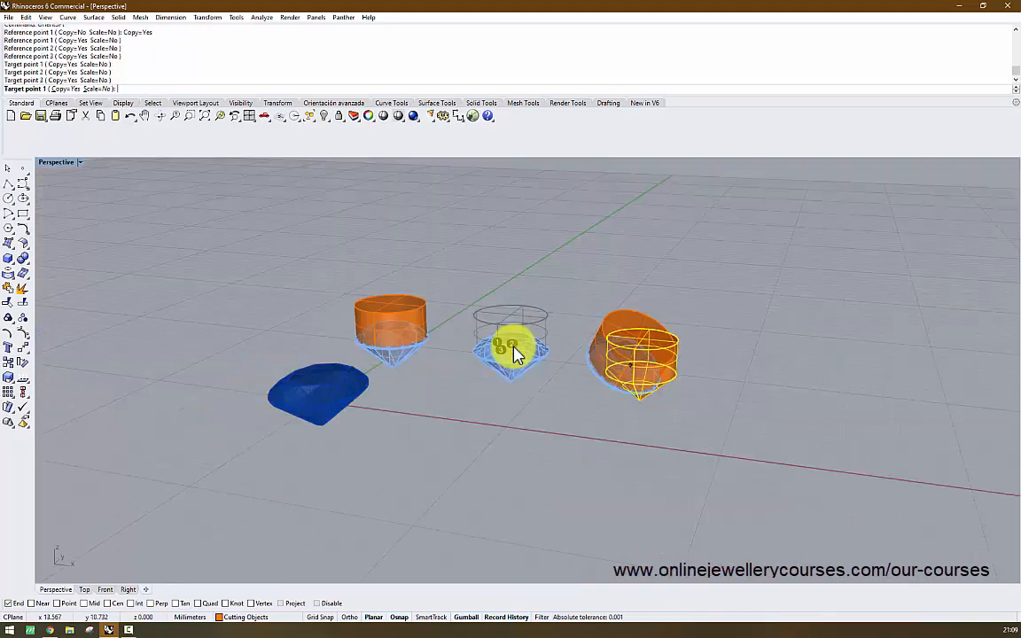
key("Escape")
scroll(514, 352, "up", 7)
scroll(514, 353, "down", 4)
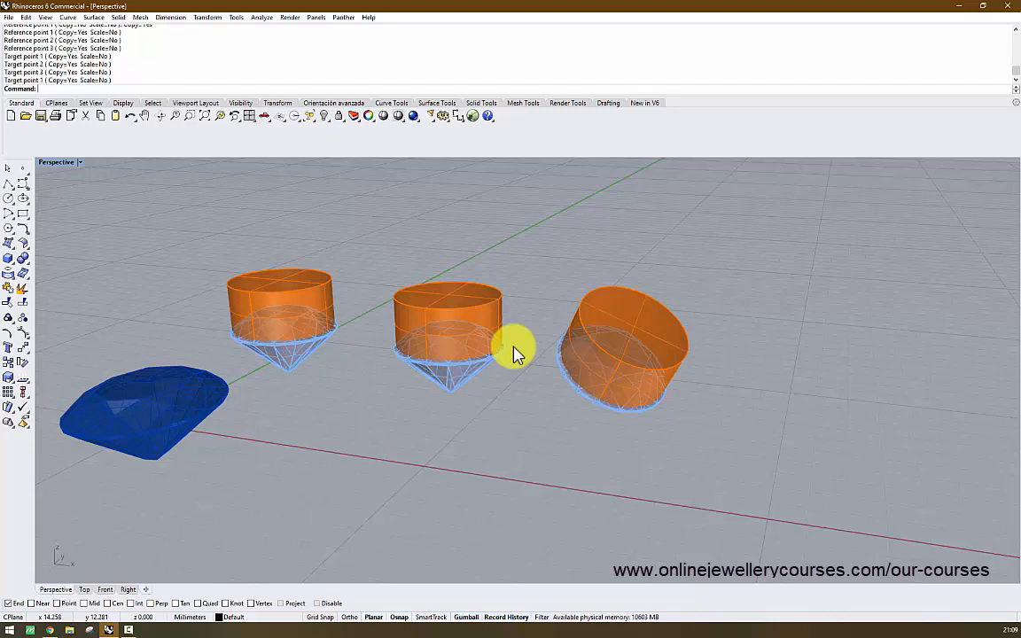
Undo the oriented cutter copy, then scale up the tilted stone uniformly and move it farther from the middle stone
key("ctrl+z")
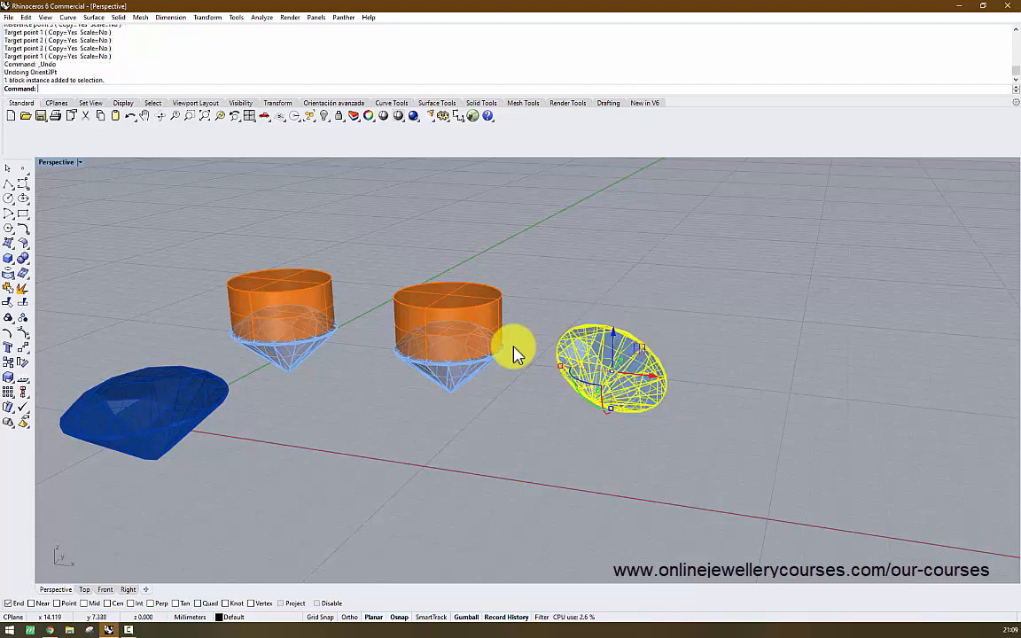
left_click_drag(560, 366, 519, 358, "shift")
left_click_drag(653, 376, 725, 384)
left_click(541, 354)
Start Orient3Pt on the middle cutter with Copy kept at Yes and Scale set to Yes
left_click(478, 333)
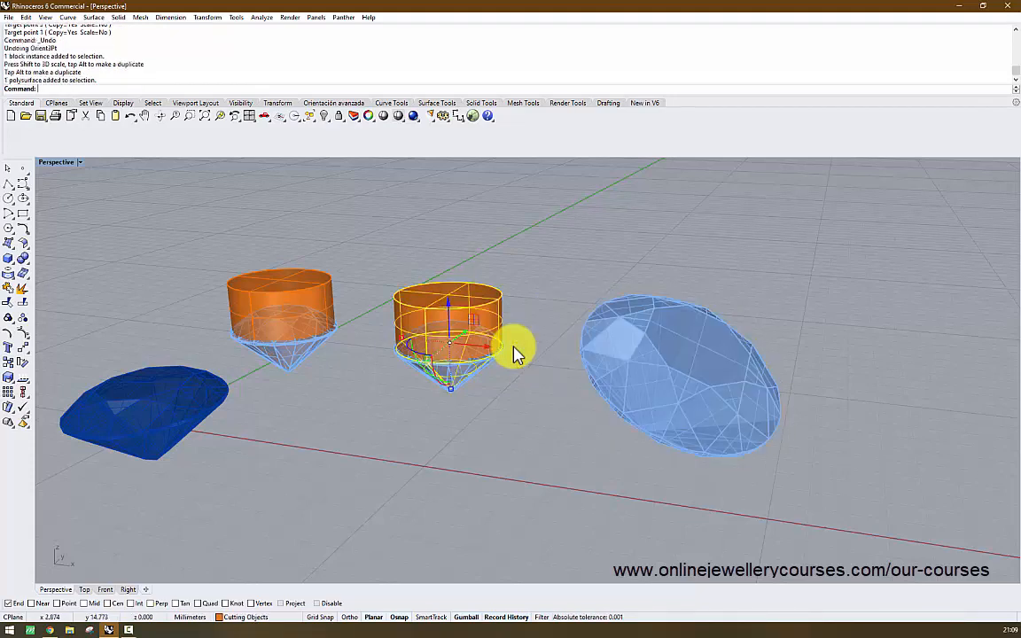
key("Return")
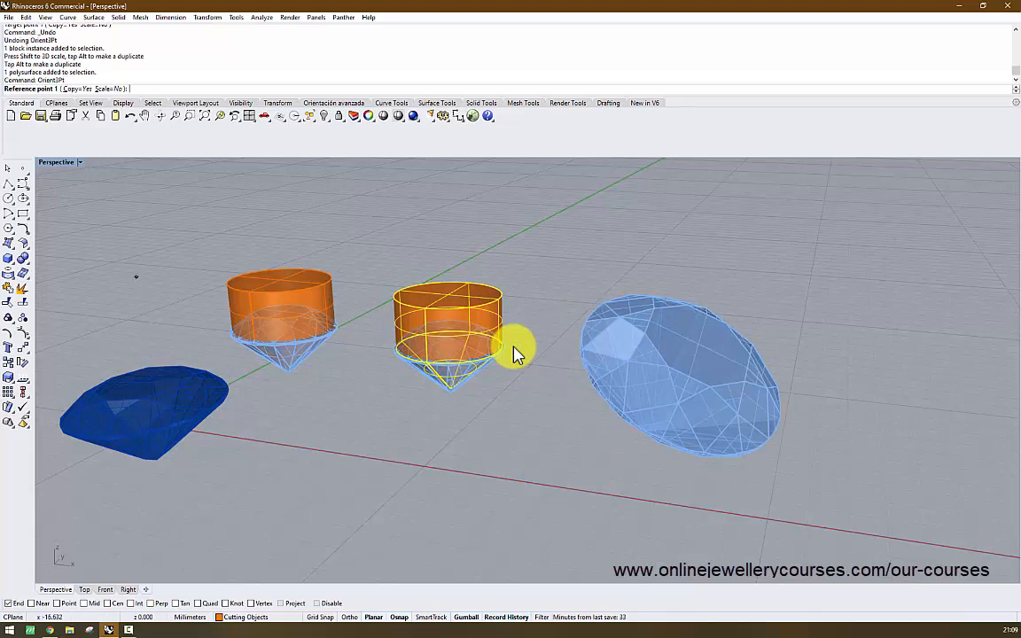
key("Escape")
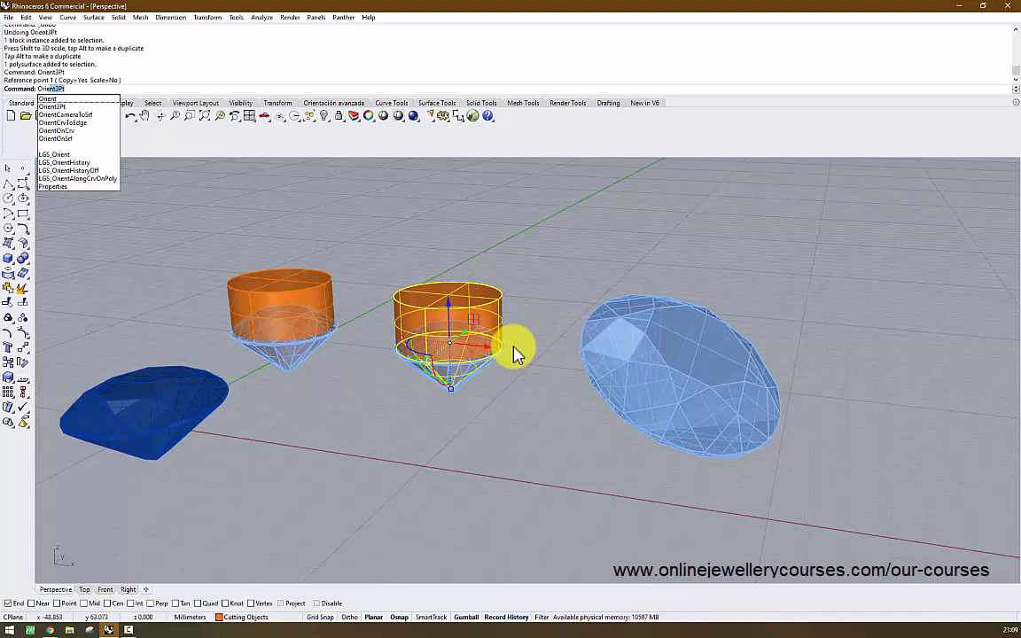
key("Return")
type("s")
key("Return")
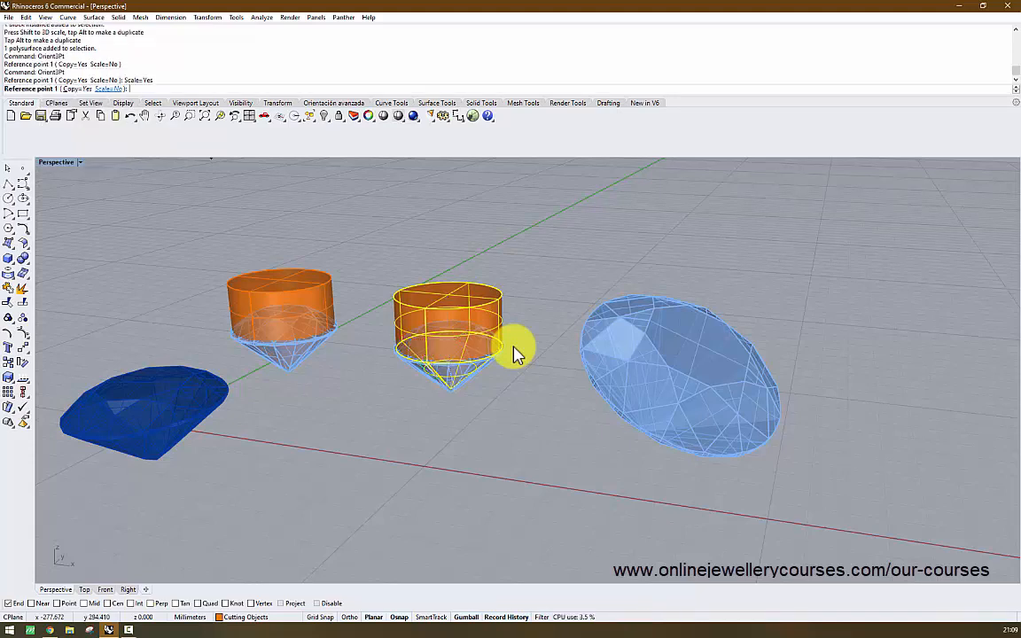
Pick three table facet corners of the middle stone as the reference points for the scaled orientation
scroll(517, 353, "up", 5)
left_click(516, 353)
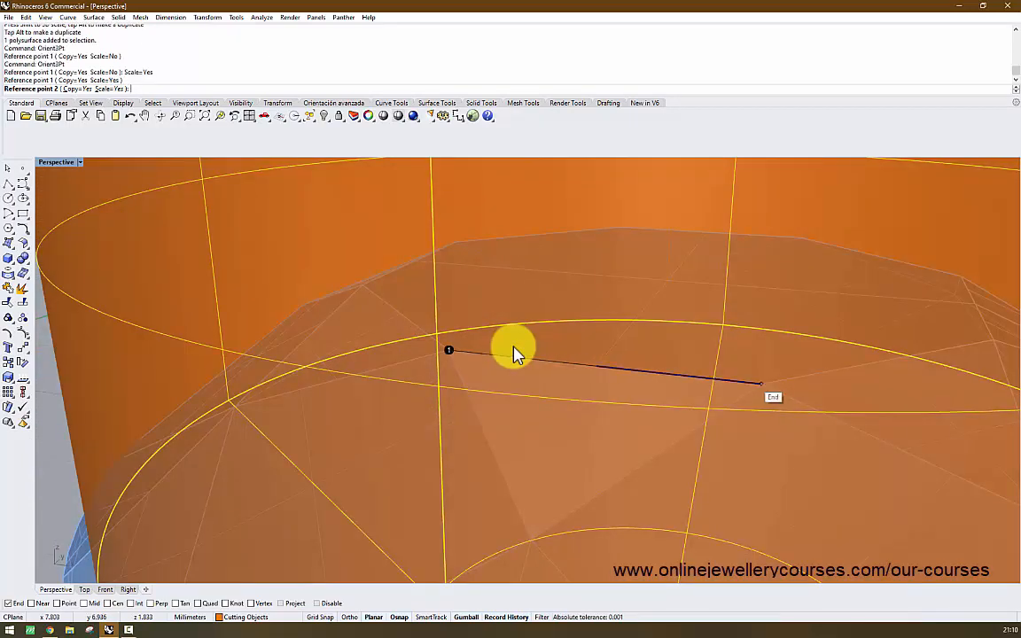
left_click(760, 384)
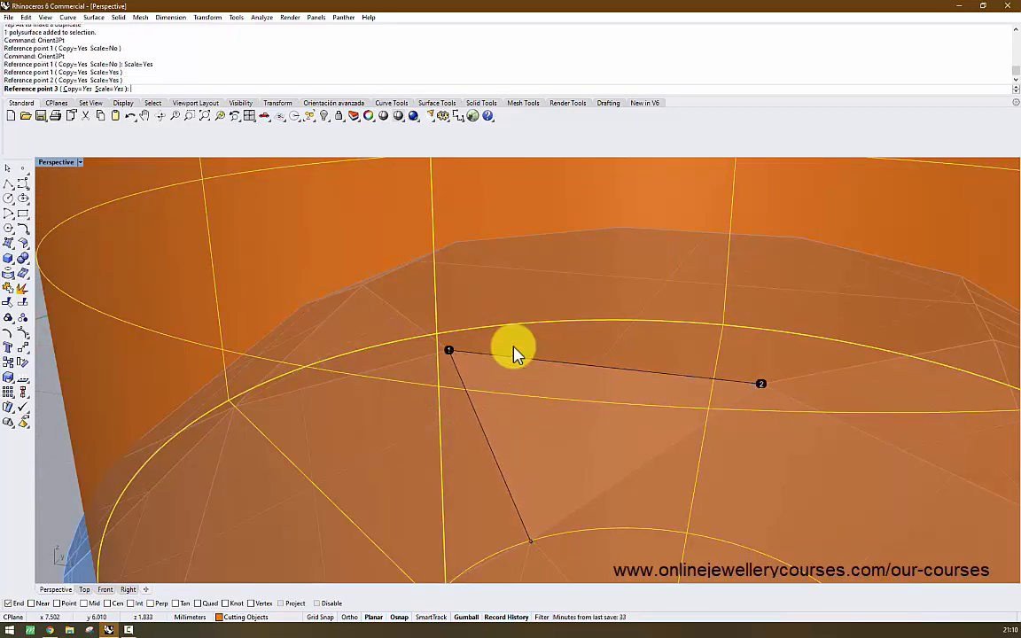
scroll(517, 353, "down", 5)
scroll(517, 353, "up", 5)
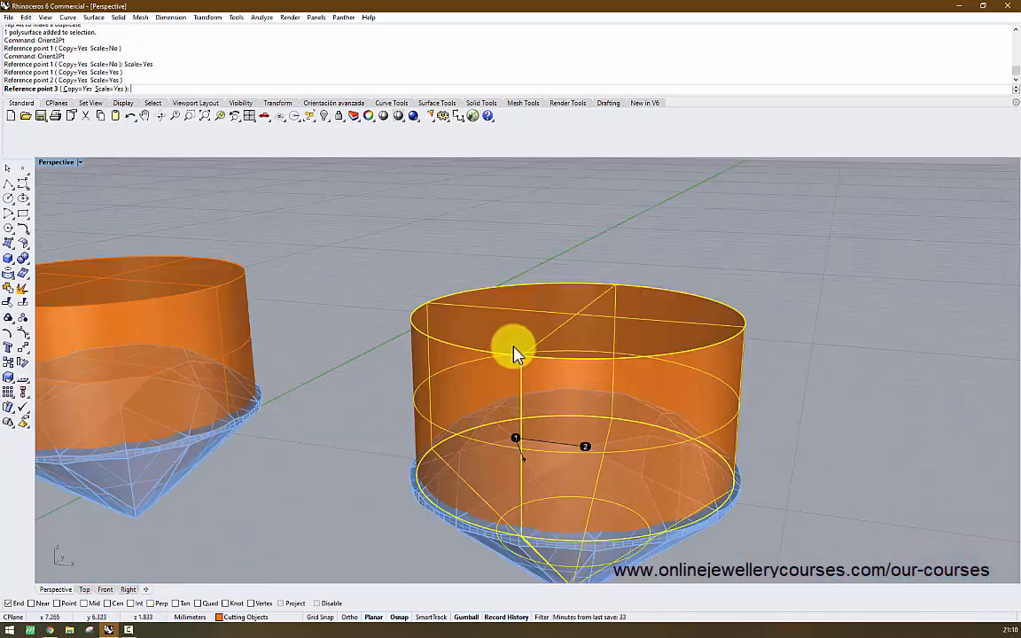
left_click(517, 353)
Place a scaled cutter copy on the enlarged tilted stone by picking the three matching facet corners as targets, and finish Orient3Pt
scroll(517, 352, "down", 6)
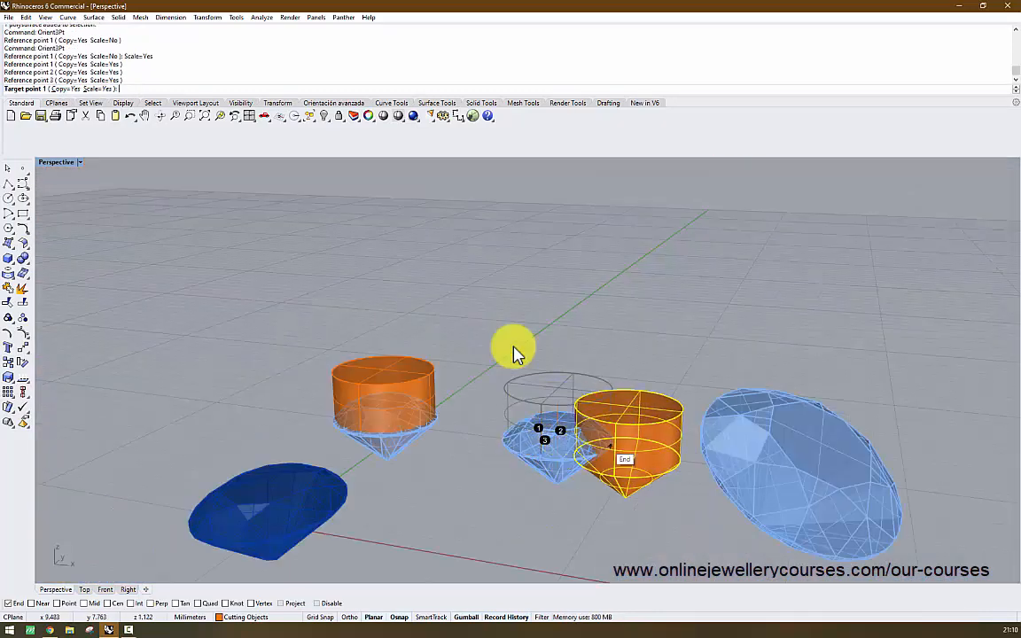
scroll(517, 353, "up", 1)
scroll(517, 353, "up", 5)
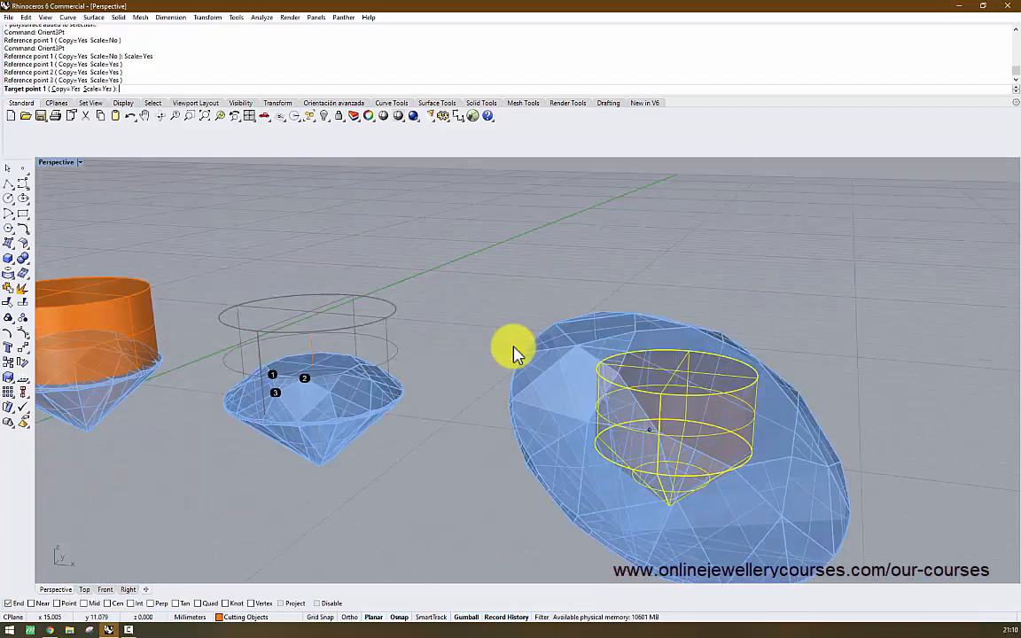
left_click(669, 434)
scroll(669, 434, "down", 3)
scroll(669, 433, "up", 6)
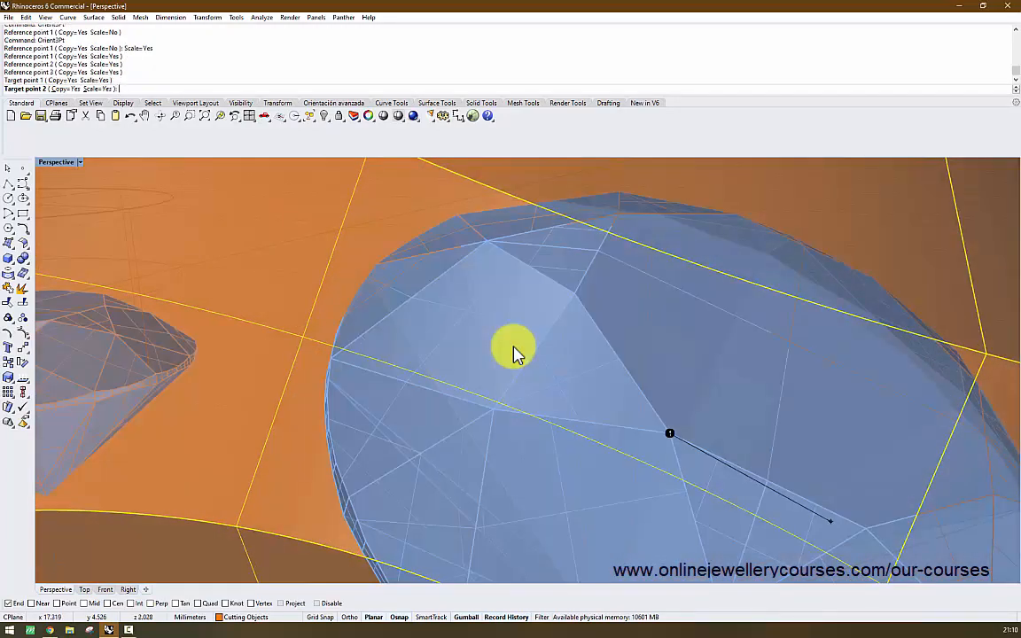
left_click(866, 529)
right_click_drag(865, 529, 678, 383, "shift")
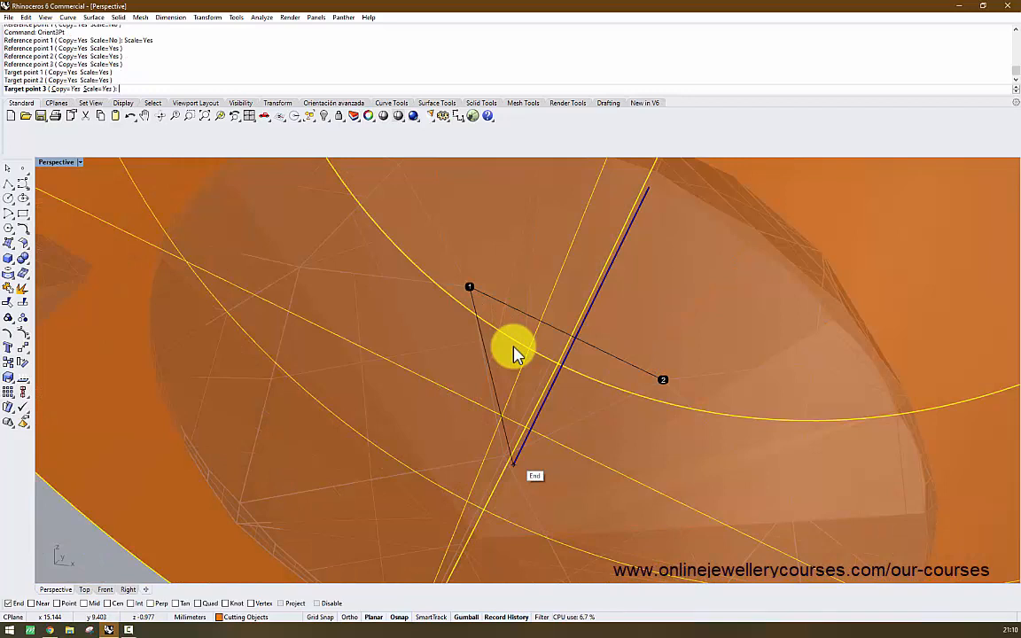
scroll(517, 353, "down", 8)
left_click(517, 353)
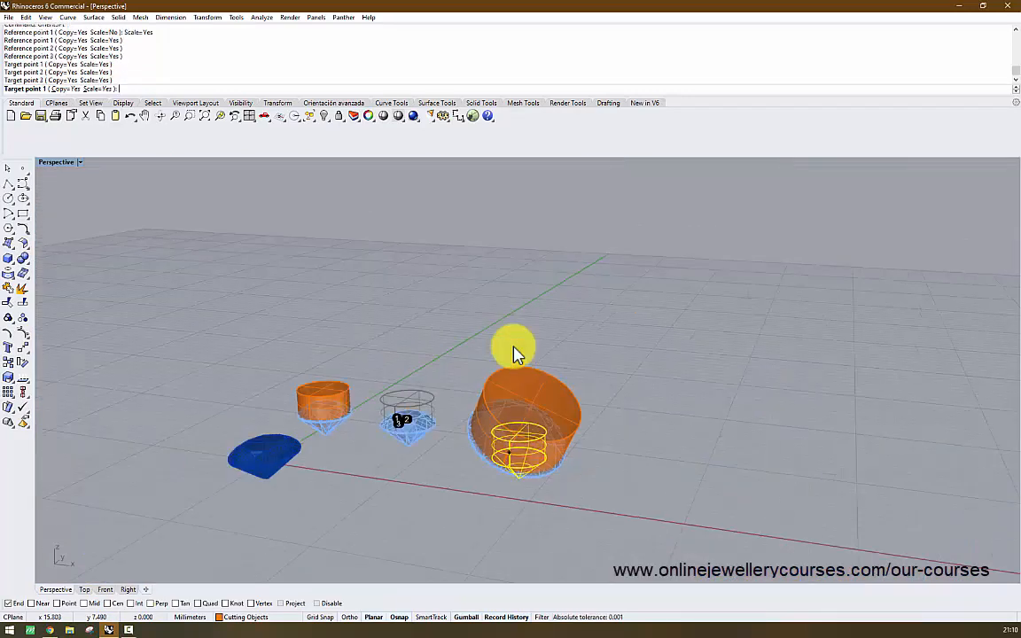
key("Return")
scroll(517, 353, "up", 3)
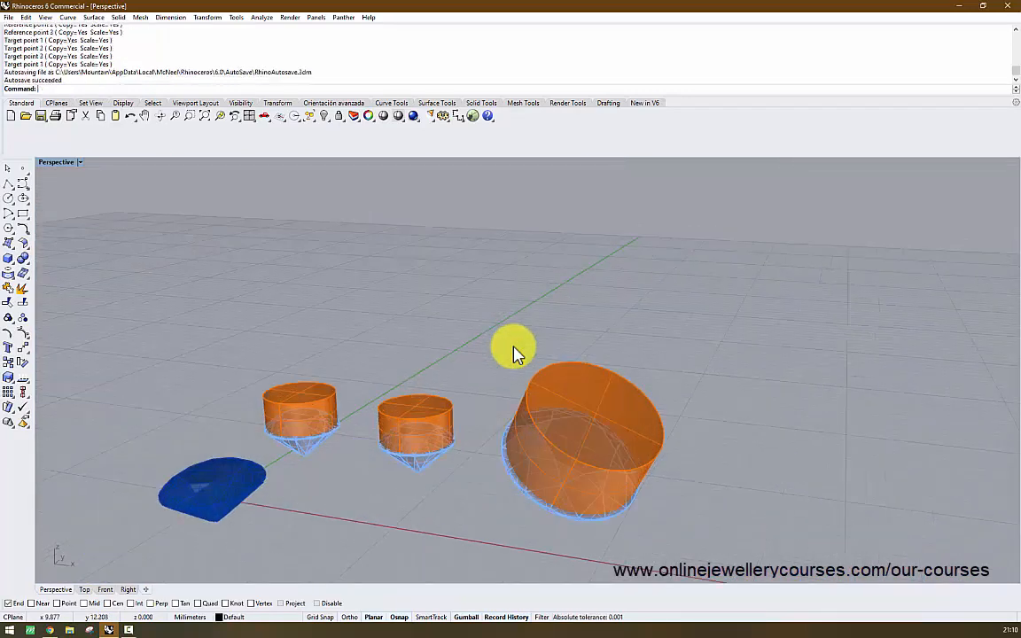
Delete the three cutters, their light blue stones and the leftover curves, keeping only the dark blue oval gem
scroll(516, 353, "down", 3)
key("ctrl+a")
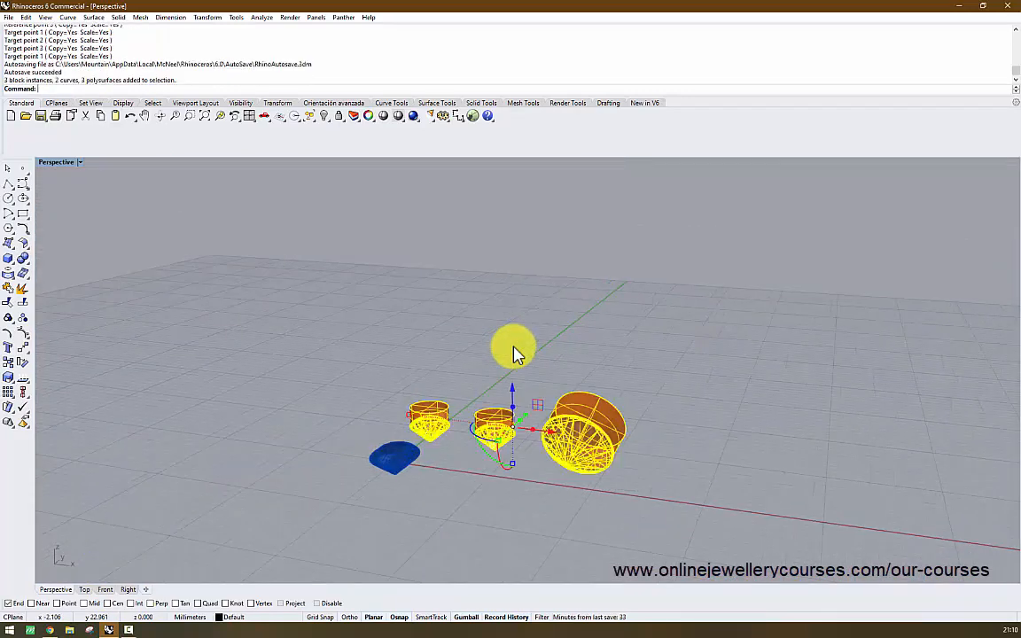
scroll(517, 353, "up", 3)
key("Delete")
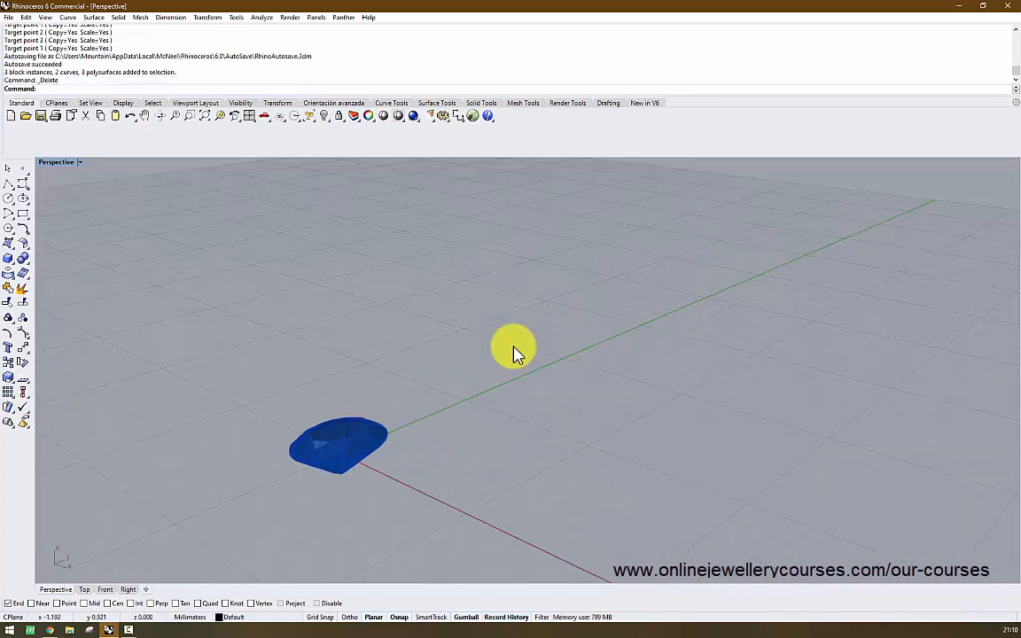
Draw a rectangular plane surface around the oval gem in the Top view of the four-view layout
key("ctrl+a")
scroll(517, 353, "up", 3)
key("ctrl+m")
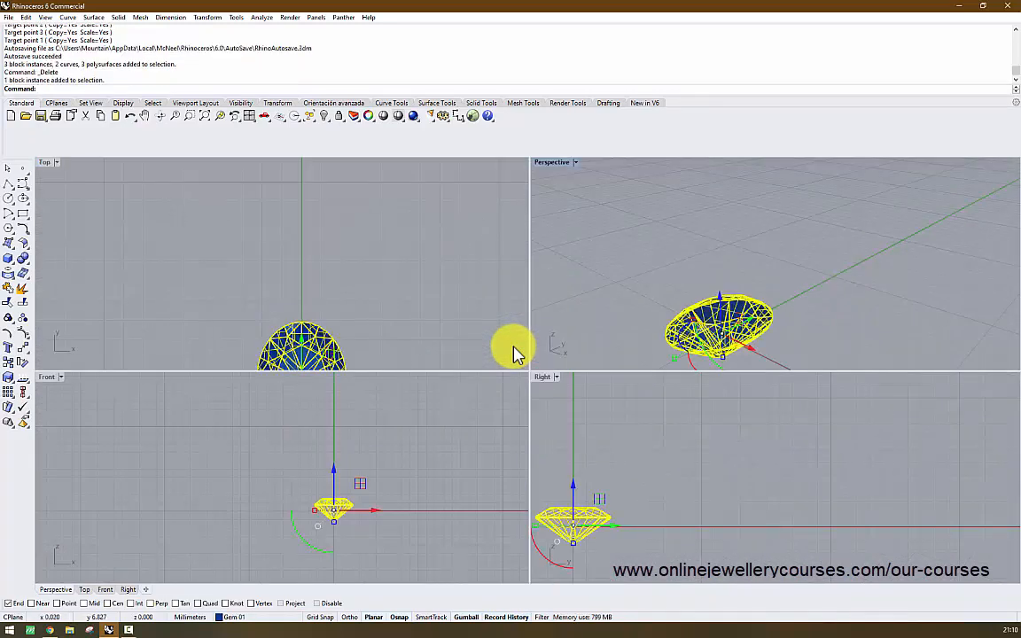
key("ctrl+shift+e")
key("Escape")
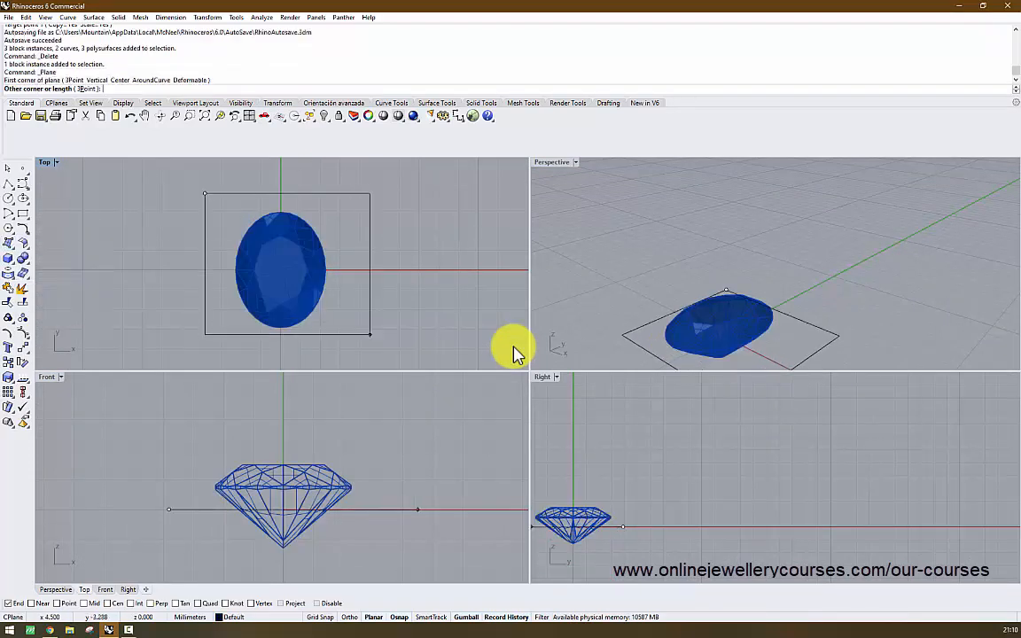
Move the plane vertically in the Front view so it runs through the middle of the gem's girdle
left_click_drag(294, 470, 218, 489)
scroll(217, 488, "up", 10)
scroll(231, 489, "up", 8)
left_click_drag(216, 500, 216, 492)
scroll(351, 478, "down", 2)
key("Escape")
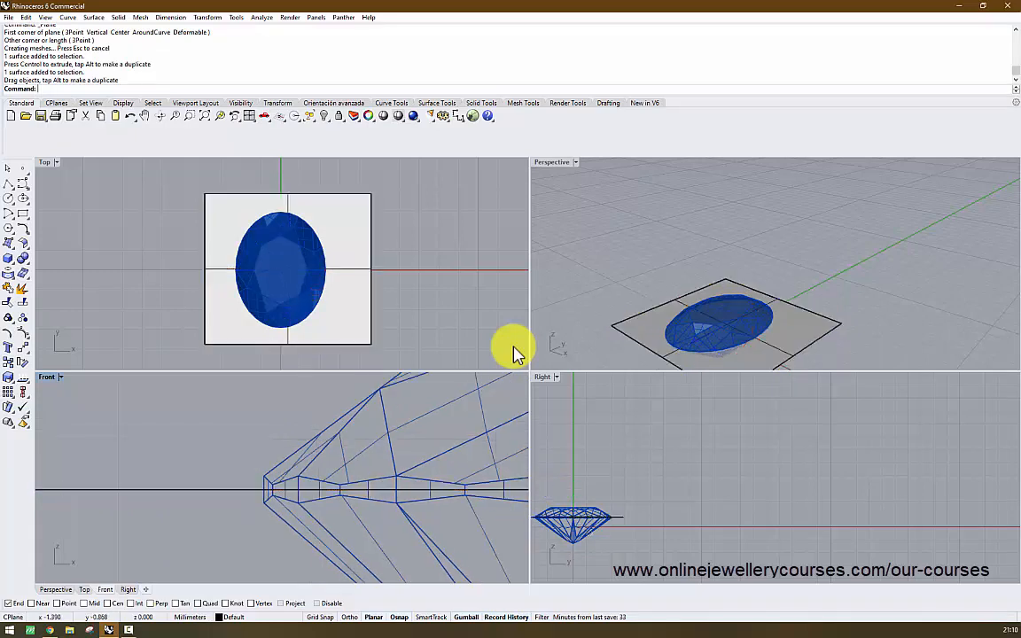
Intersect the plane with the oval gem to create a curve around its girdle, and delete the plane
double_click(551, 162)
mouse_move(550, 354)
right_mouse_down()
mouse_move(552, 257)
mouse_move(551, 292)
right_mouse_up()
scroll(416, 257, "up", 8)
scroll(517, 352, "down", 8)
left_click(517, 352)
key("Escape")
key("Return")
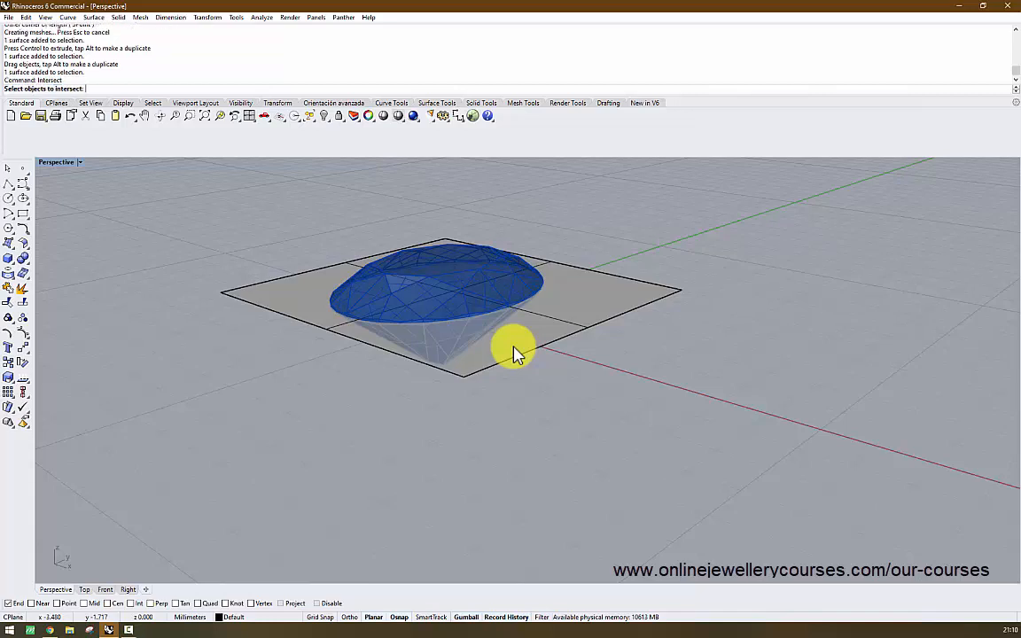
left_click(517, 352)
left_click(517, 352)
key("Return")
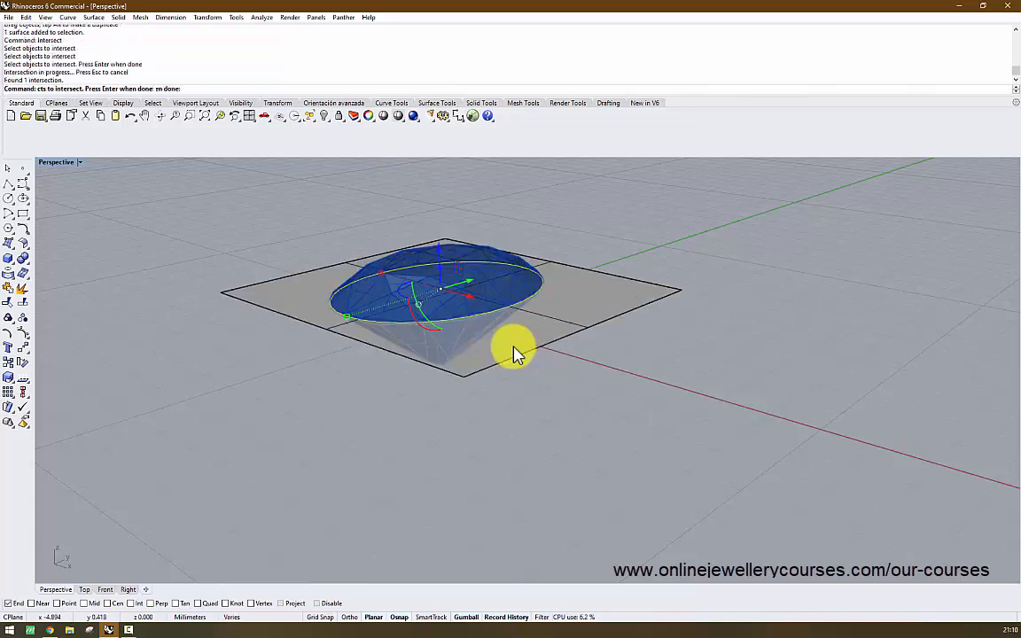
left_click(517, 352)
key("Delete")
Rebuild the girdle intersection curve with a point count of 50 and degree 2
left_click(517, 352)
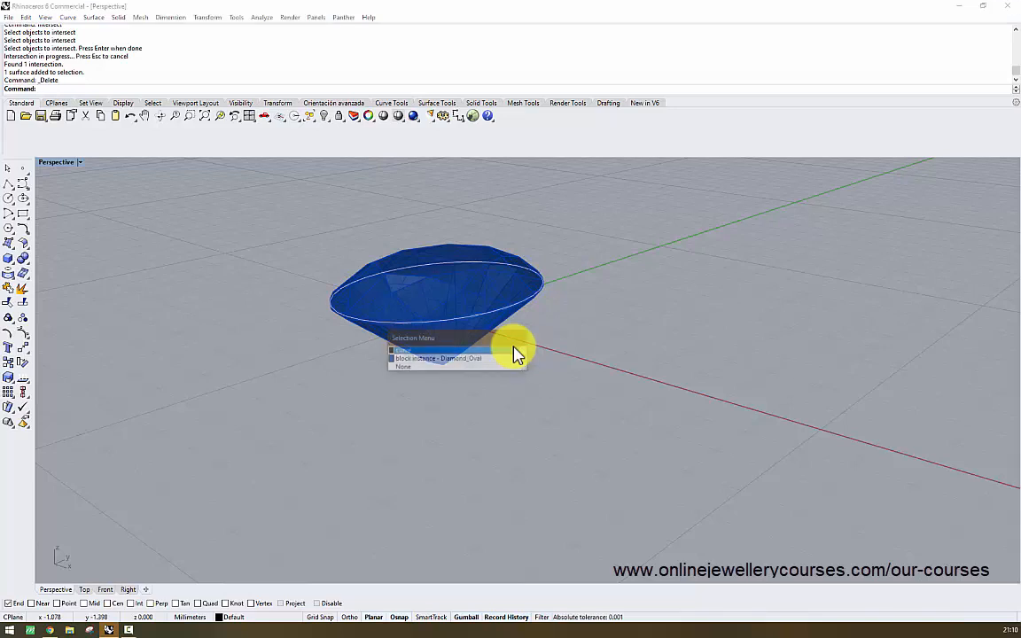
left_click(516, 352)
scroll(516, 352, "up", 3)
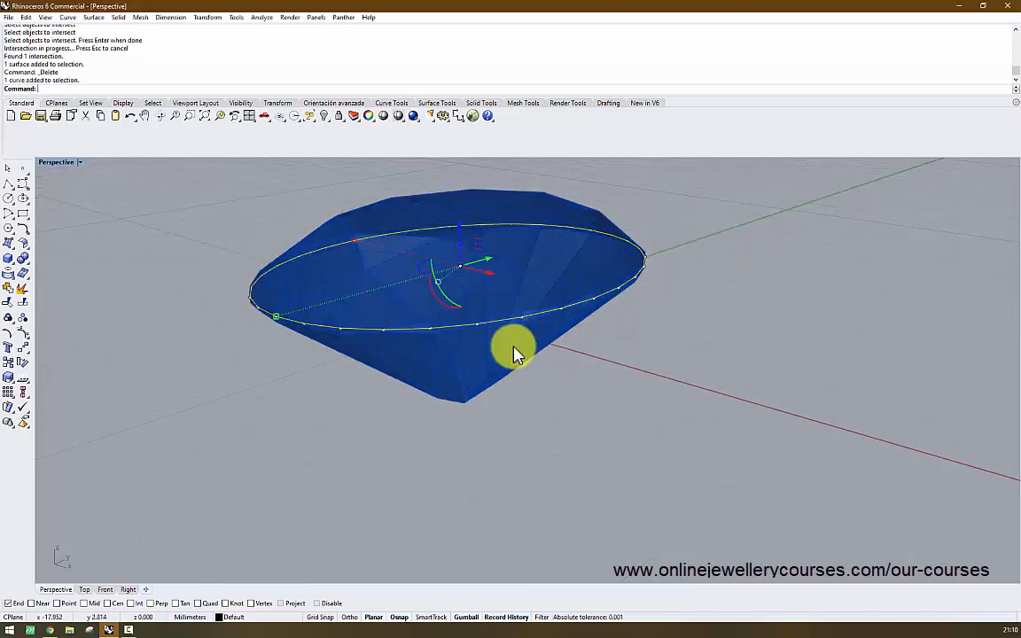
key("ctrl+m")
scroll(517, 351, "up", 6)
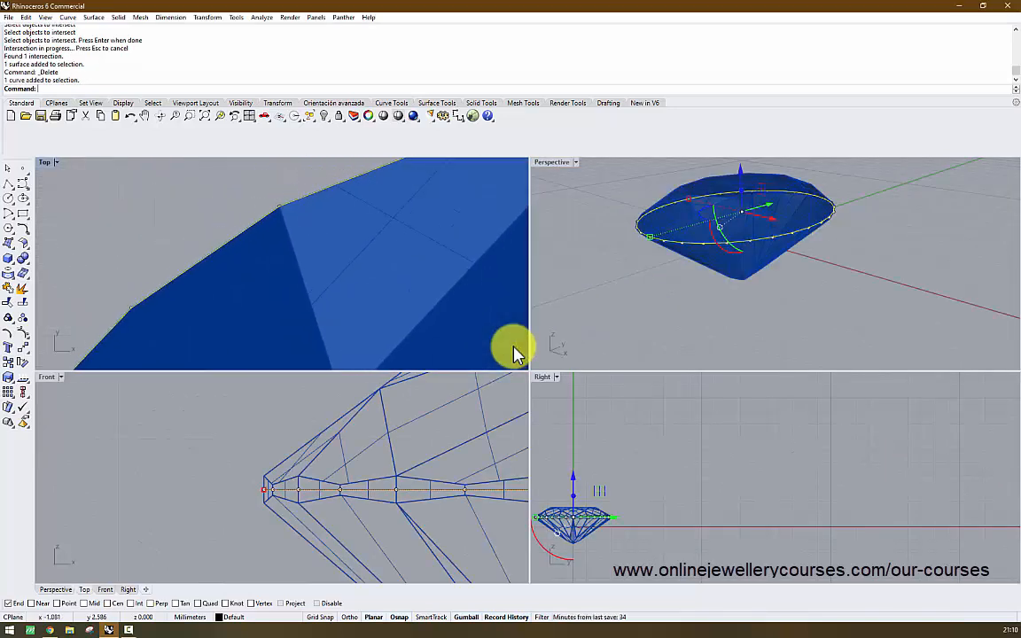
scroll(517, 351, "down", 2)
scroll(517, 352, "down", 3)
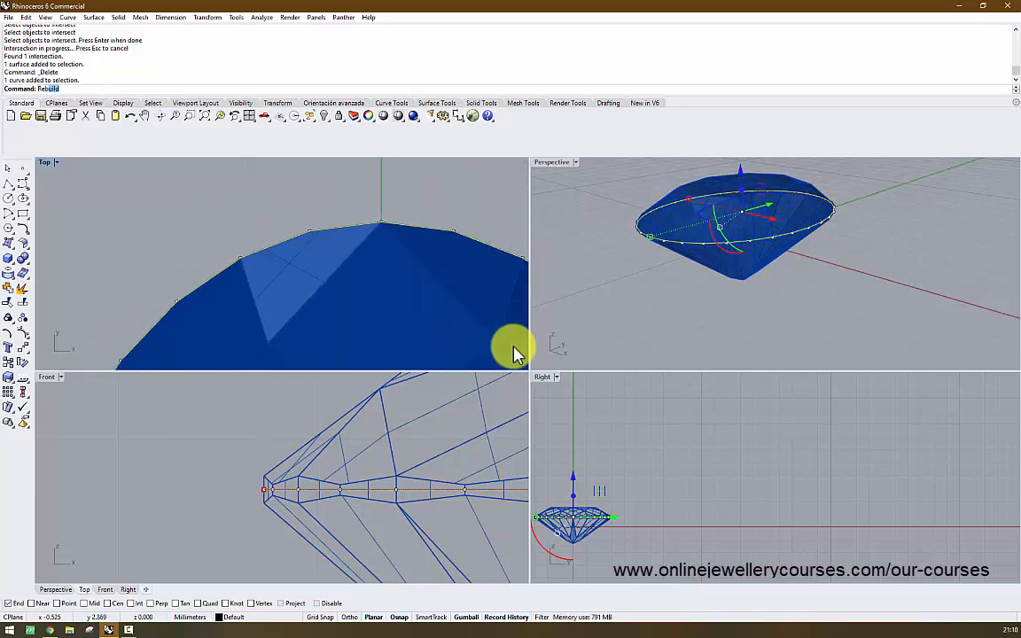
key("Return")
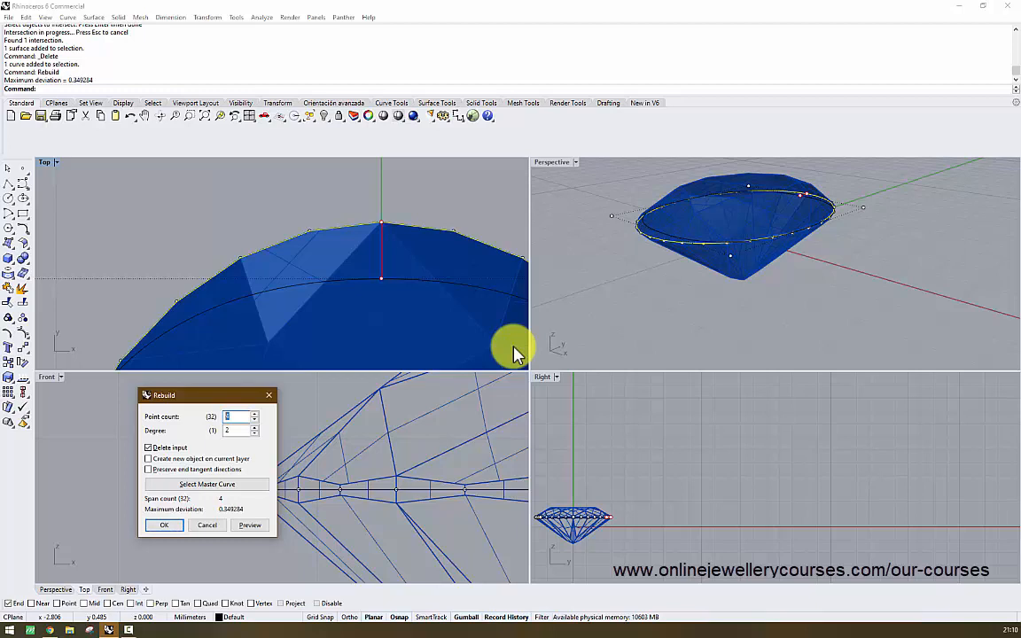
type("50")
key("Return")
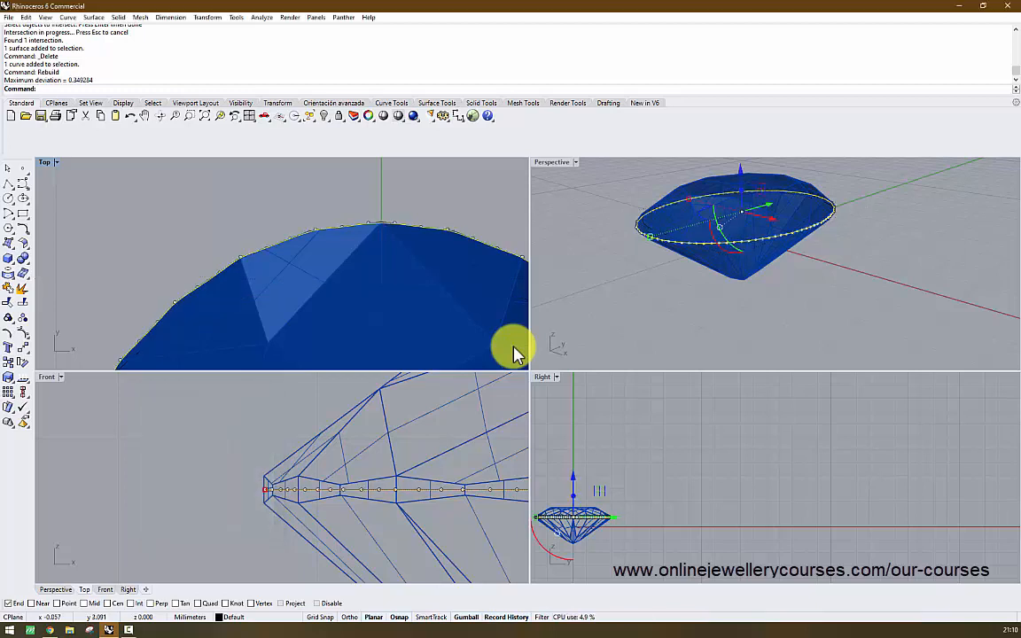
Set the Top view to wireframe display, clear the curve selection and make Cutting Objects the current layer
scroll(516, 352, "up", 5)
key("ctrl+alt+w")
key("ctrl+shift+e")
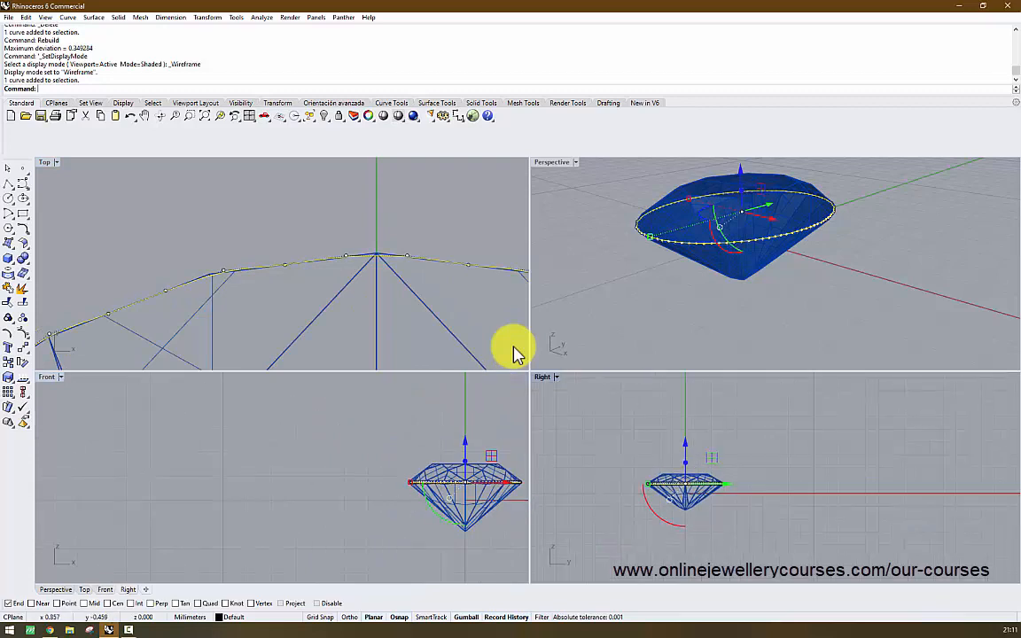
key("Escape")
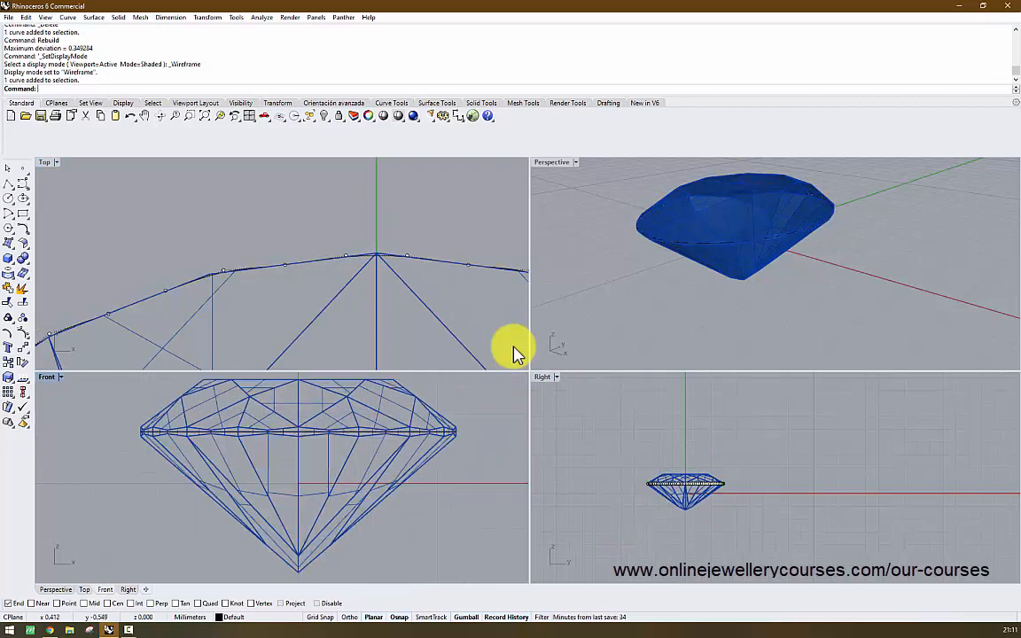
left_click(234, 618)
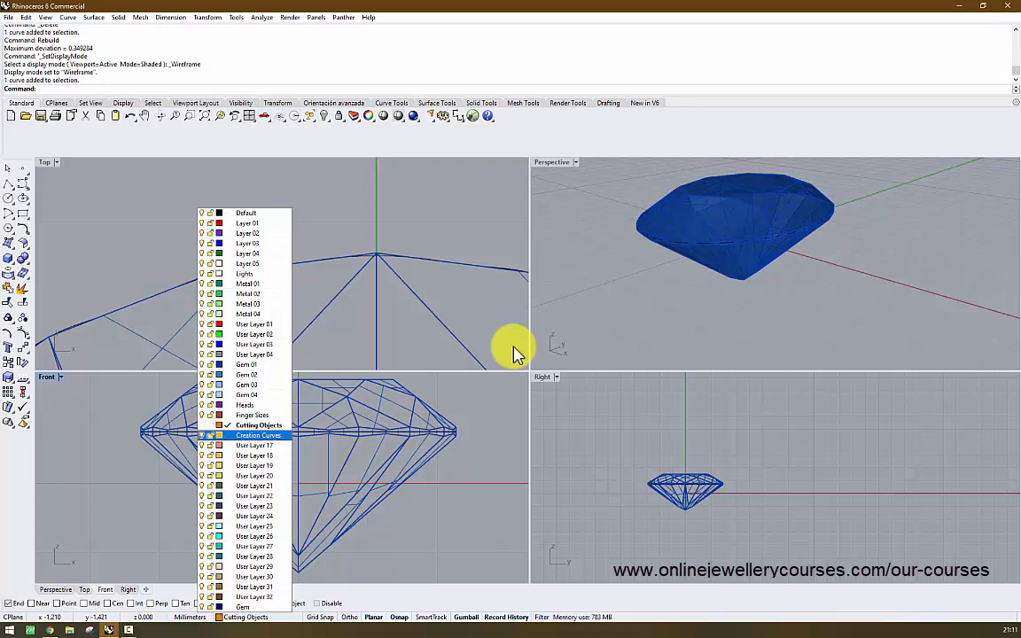
right_click_drag(435, 496, 420, 498)
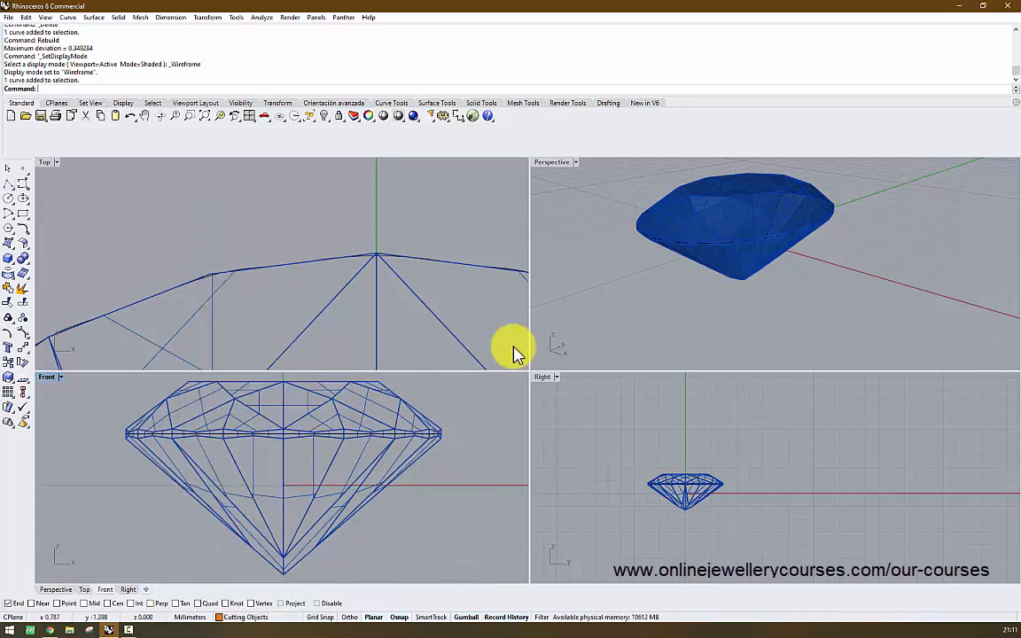
Draw a polyline in the Front view from the gem's culet to the girdle's outer edge, continuing vertically to well above the table
left_click(8, 184)
scroll(331, 463, "down", 4)
left_click(301, 538)
scroll(404, 459, "up", 6)
left_click(405, 434)
scroll(398, 541, "down", 4)
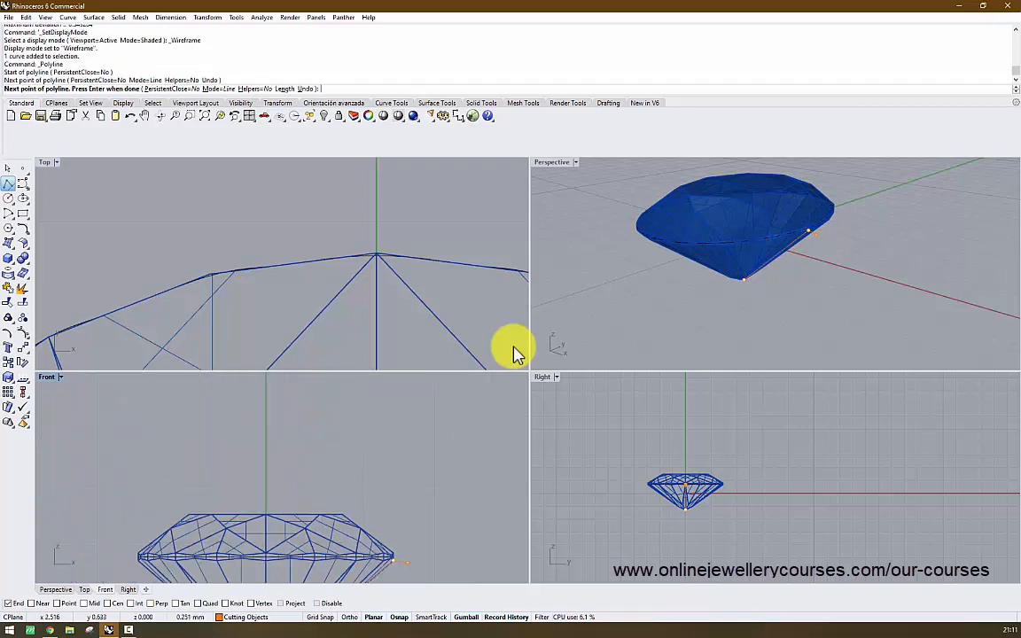
left_click(397, 459)
key("Return")
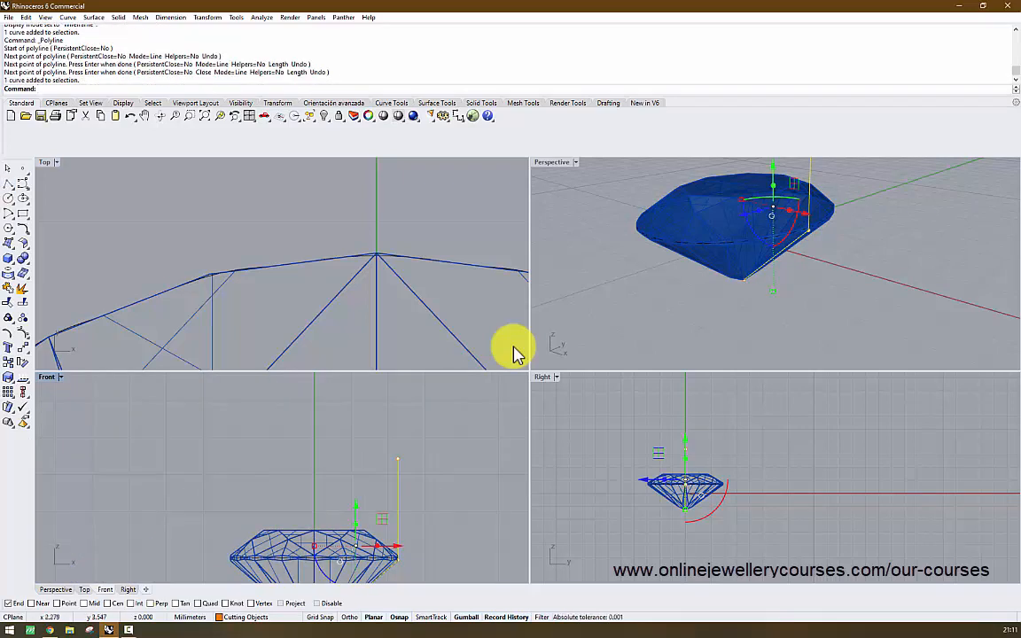
Move the polyline's lowest point slightly upward so it sits just inside the gem's culet
scroll(354, 386, "down", 4)
scroll(339, 519, "up", 8)
left_click_drag(235, 536, 336, 578)
left_click_drag(311, 509, 311, 503)
scroll(448, 416, "up", 4)
Shift the polyline's girdle corner and upper end point slightly inward so the profile lies just inside the gem's outline
left_click(431, 453)
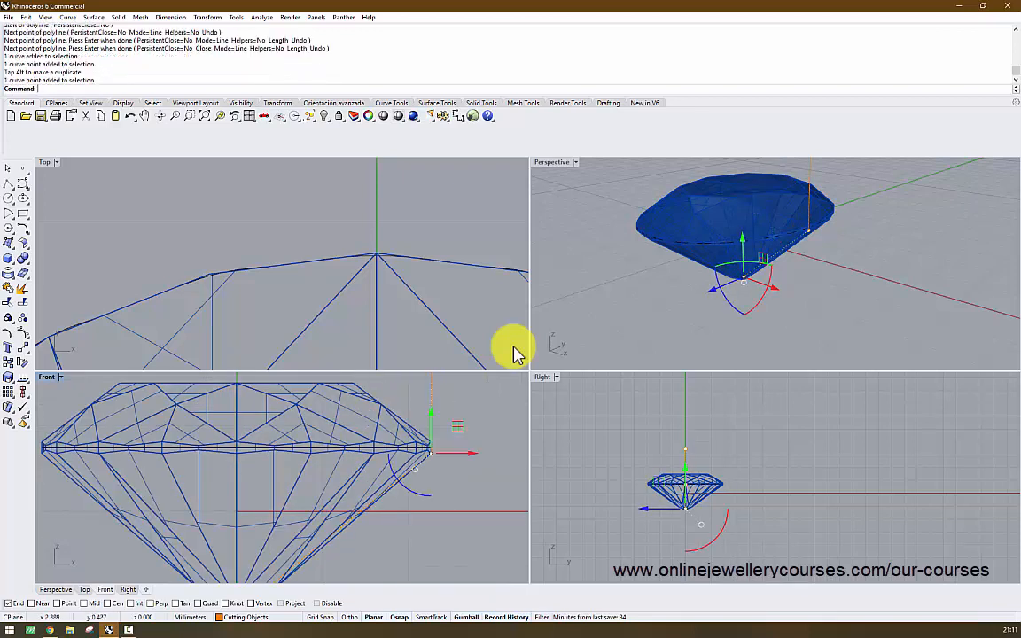
scroll(442, 443, "up", 4)
left_click_drag(452, 431, 446, 429)
right_click_drag(434, 453, 433, 558)
scroll(432, 558, "down", 9)
left_click_drag(400, 432, 444, 430)
right_click_drag(434, 523, 430, 429)
scroll(413, 510, "down", 4)
left_click(415, 456)
scroll(400, 474, "up", 4)
scroll(359, 470, "down", 6)
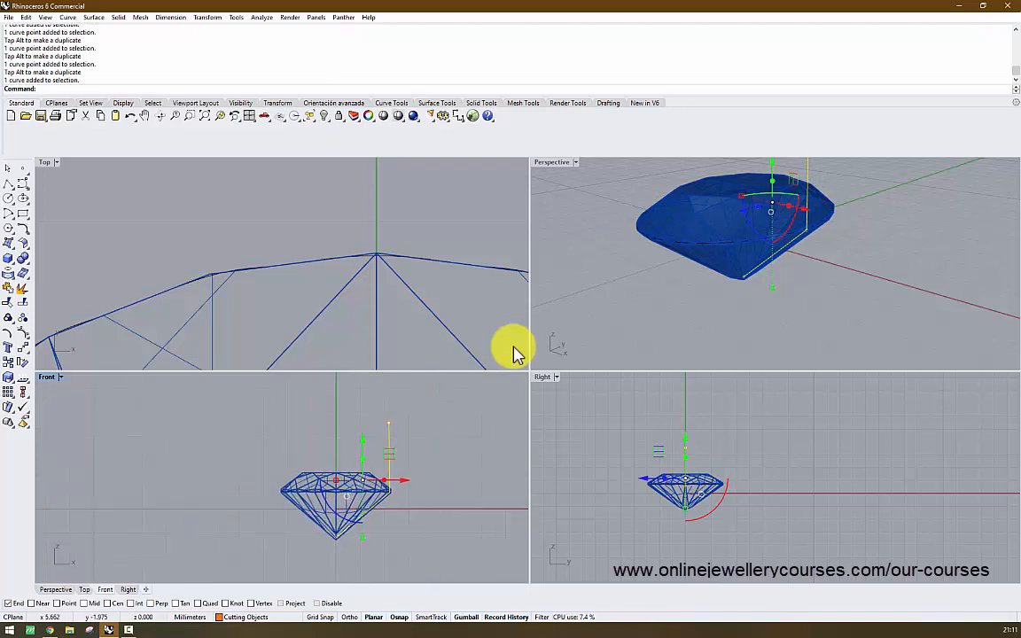
Start a Rail Revolve in the maximized Perspective view with the polyline as profile and the rebuilt girdle curve as rail
double_click(551, 162)
right_click_drag(551, 266, 551, 306)
key("Escape")
left_click(541, 504)
left_click(571, 531)
right_click_drag(514, 348, 521, 310)
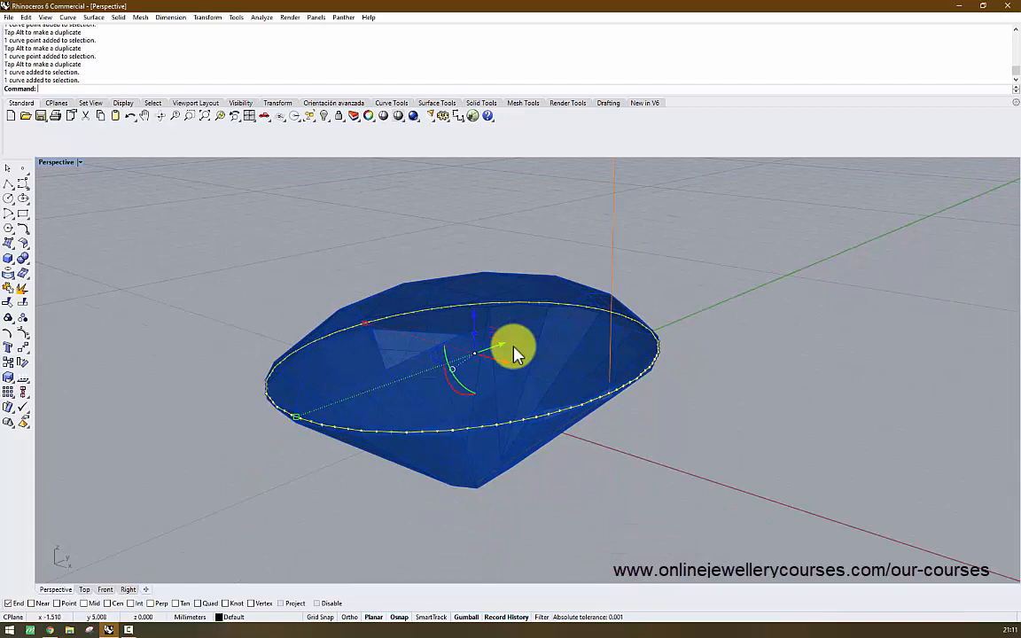
left_click(556, 430)
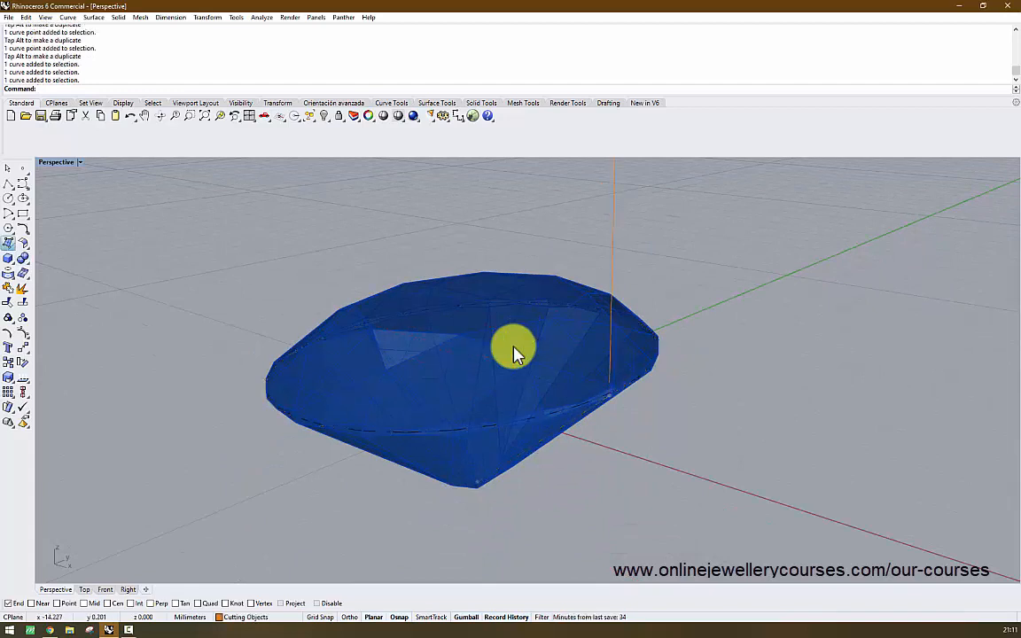
left_click(12, 247)
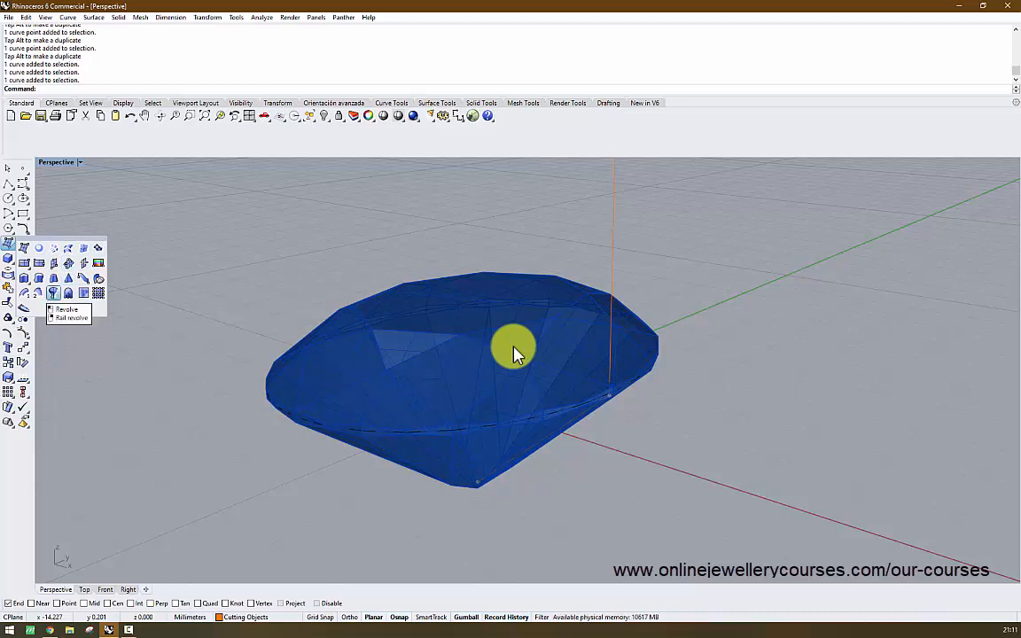
right_click(53, 293)
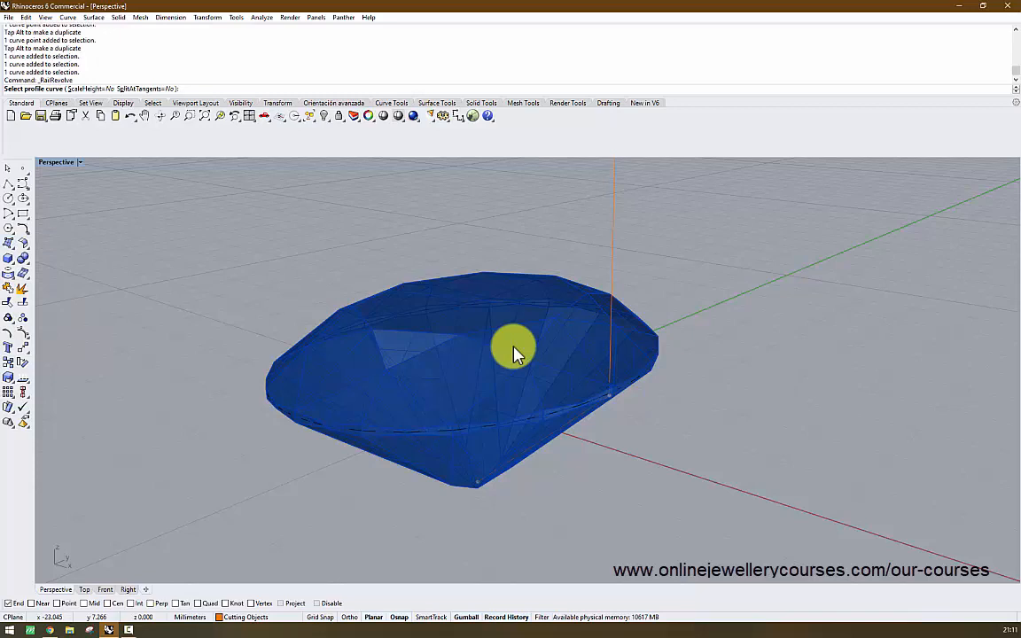
left_click(612, 244)
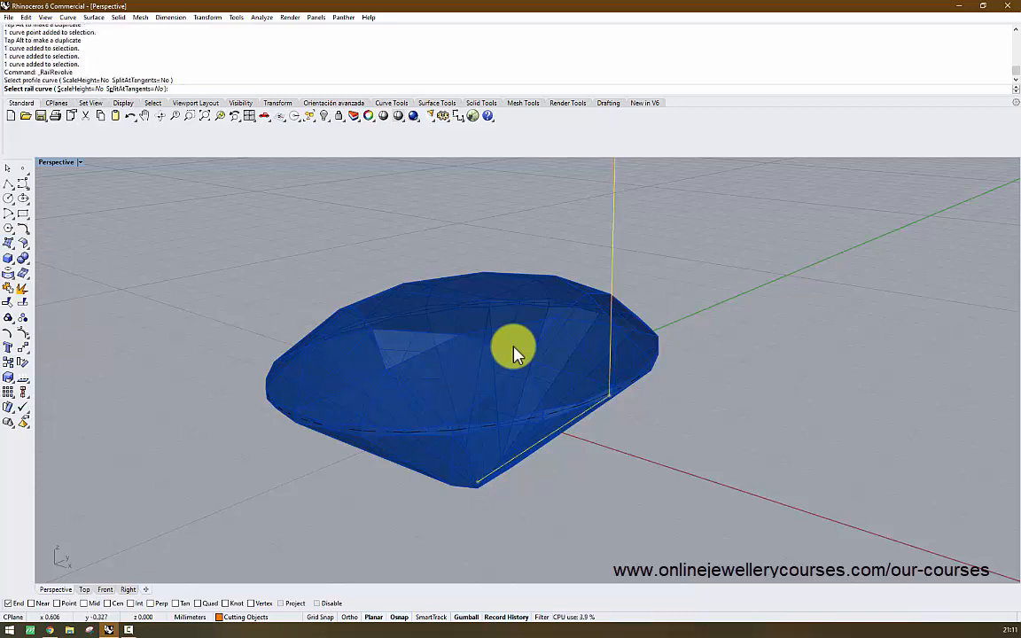
left_click(497, 425)
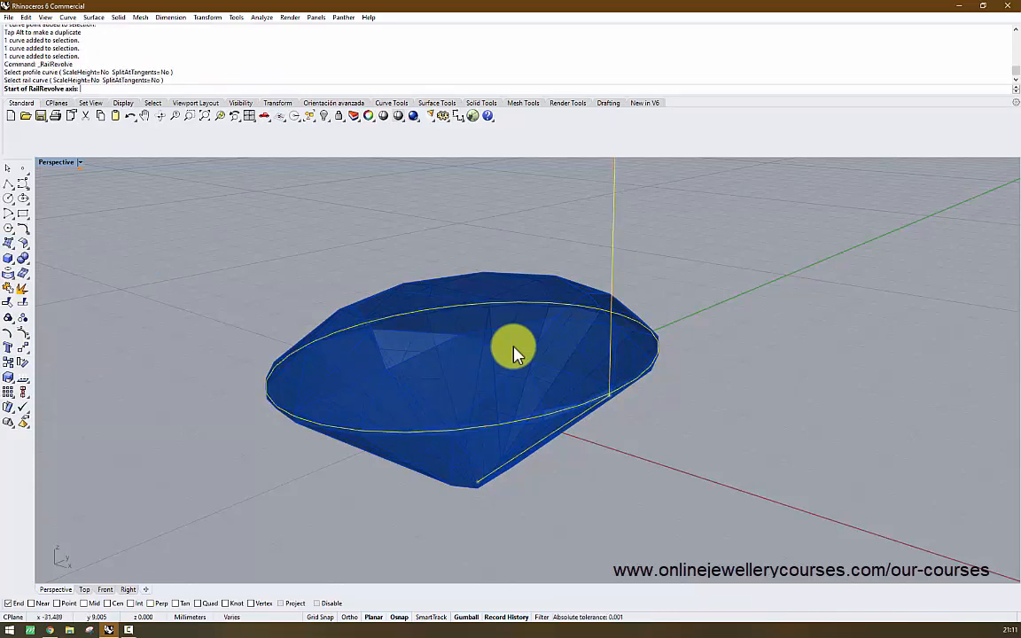
Start the Rail Revolve axis at the origin (0) and run it vertically to create the oval cutter surface
double_click(56, 162)
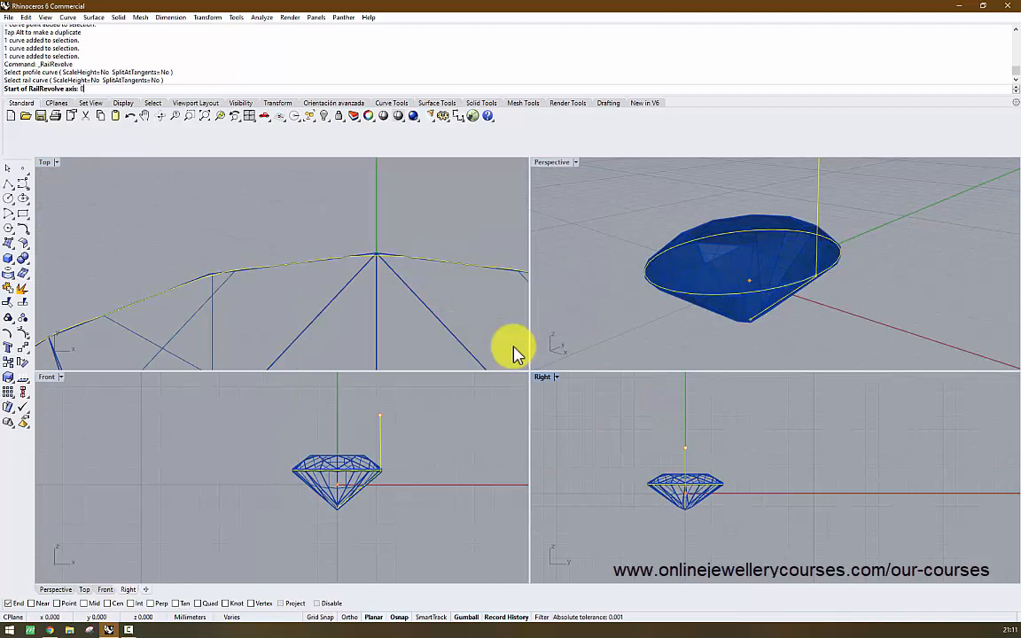
type("0")
key("Return")
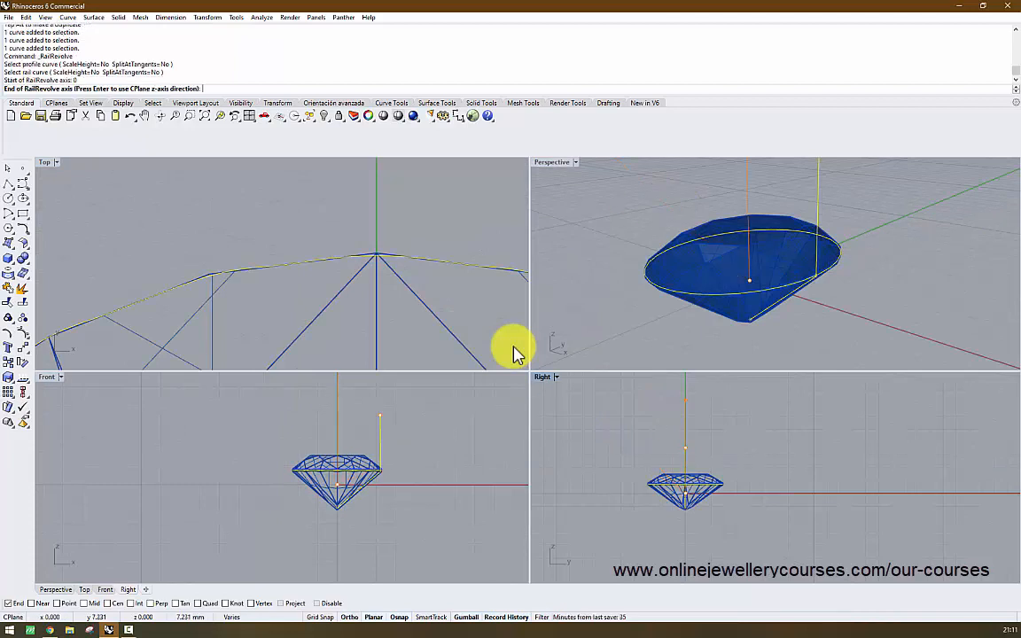
key("Return")
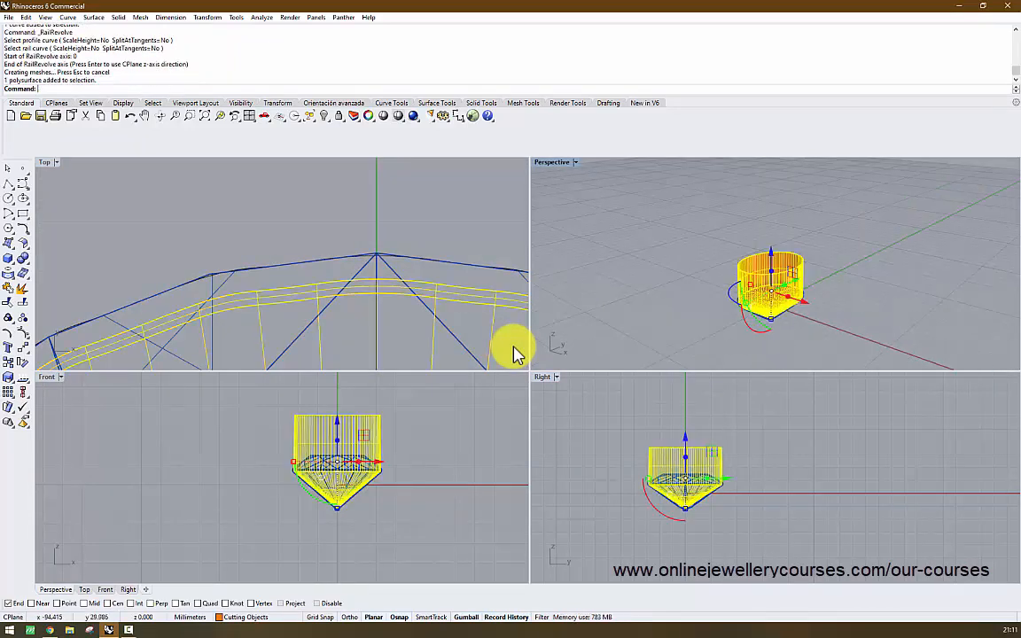
Cap the revolved cutter into a closed solid and set the Perspective view to shaded display
key("ctrl+m")
key("Escape")
left_click(514, 347)
type("C")
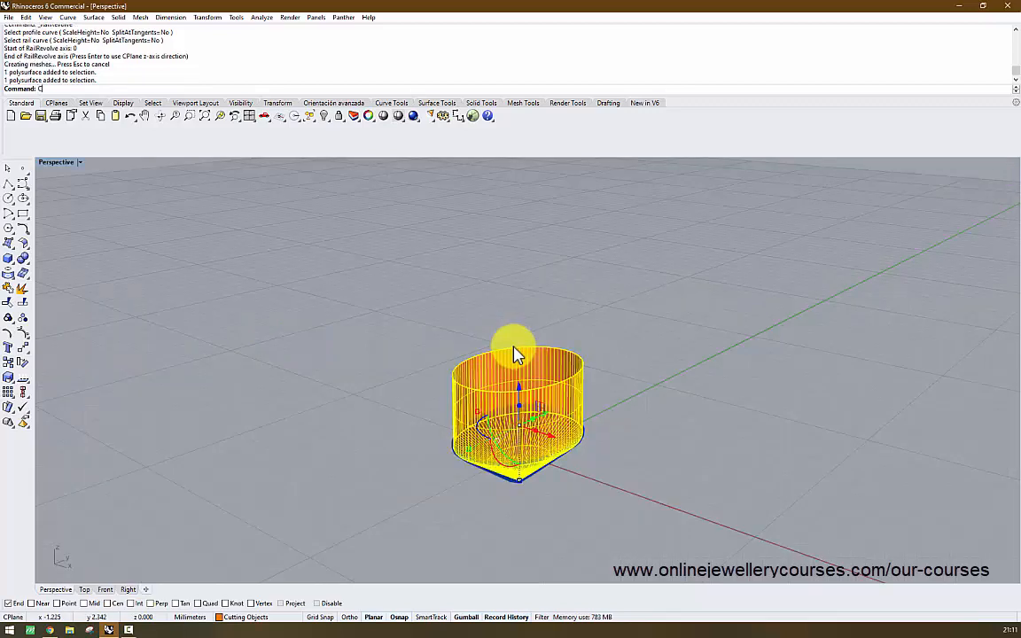
key("Return")
key("Escape")
left_click(514, 347)
mouse_move(514, 348)
right_mouse_down()
mouse_move(461, 328)
mouse_move(486, 330)
right_mouse_up()
key("ctrl+alt+s")
key("Escape")
scroll(514, 348, "up", 4)
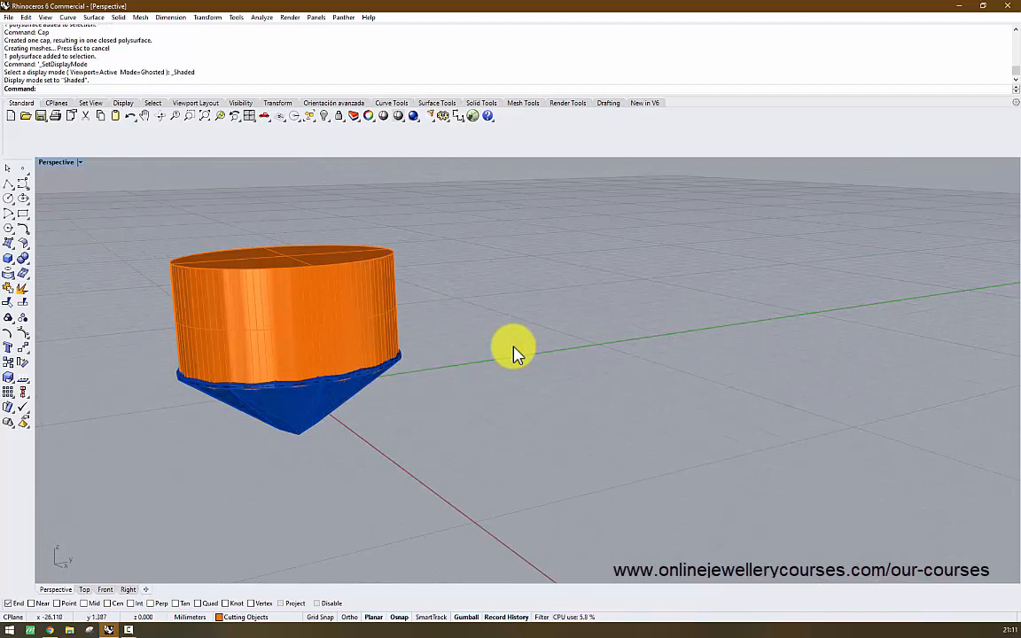
Scale the girdle curve down uniformly in the Top view so it lies well inside the gem's outline
key("ctrl+m")
scroll(661, 451, "up", 6)
right_click_drag(705, 564, 713, 553)
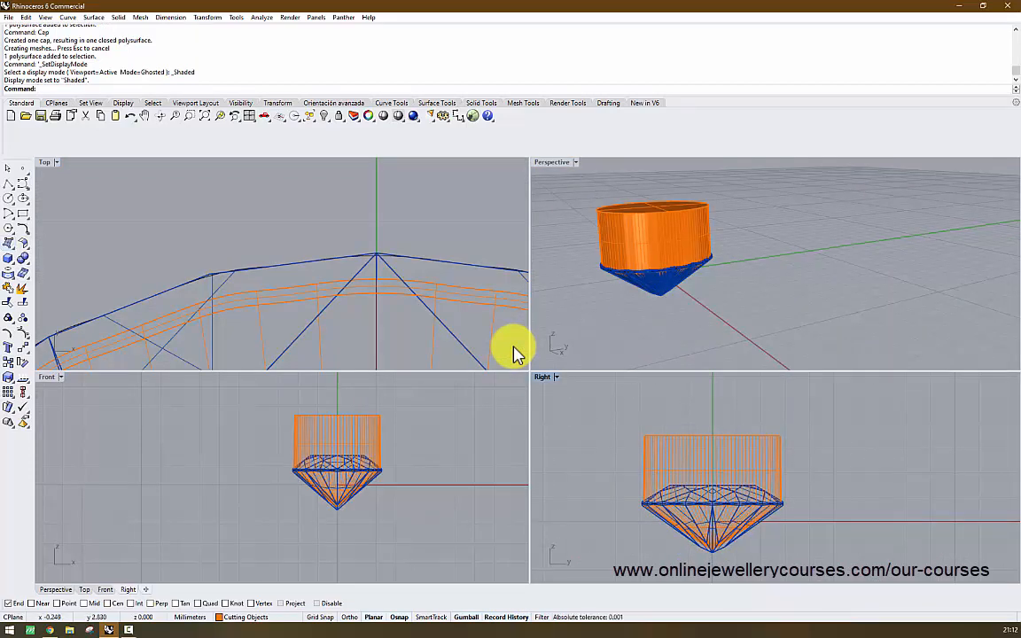
scroll(323, 270, "down", 8)
left_click(301, 273)
left_click(318, 301)
scroll(266, 265, "down", 8)
scroll(246, 177, "down", 7)
scroll(222, 257, "up", 6)
left_click_drag(206, 253, 237, 254, "shift")
Extrude the scaled oval curve downward as a solid with BothSides set to No, ending well below the culet
right_click_drag(311, 462, 303, 465)
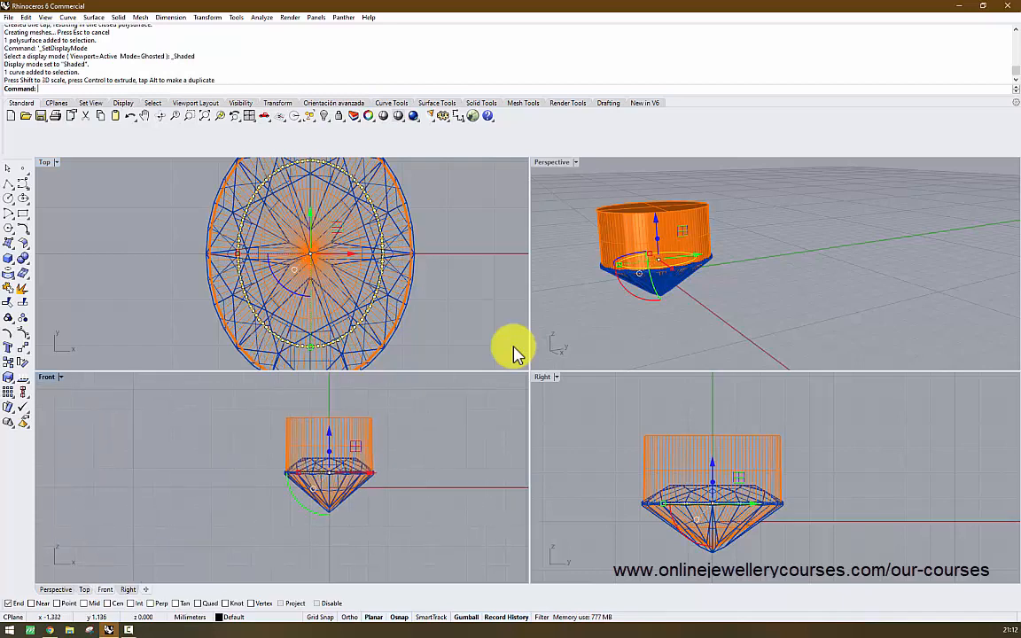
key("Return")
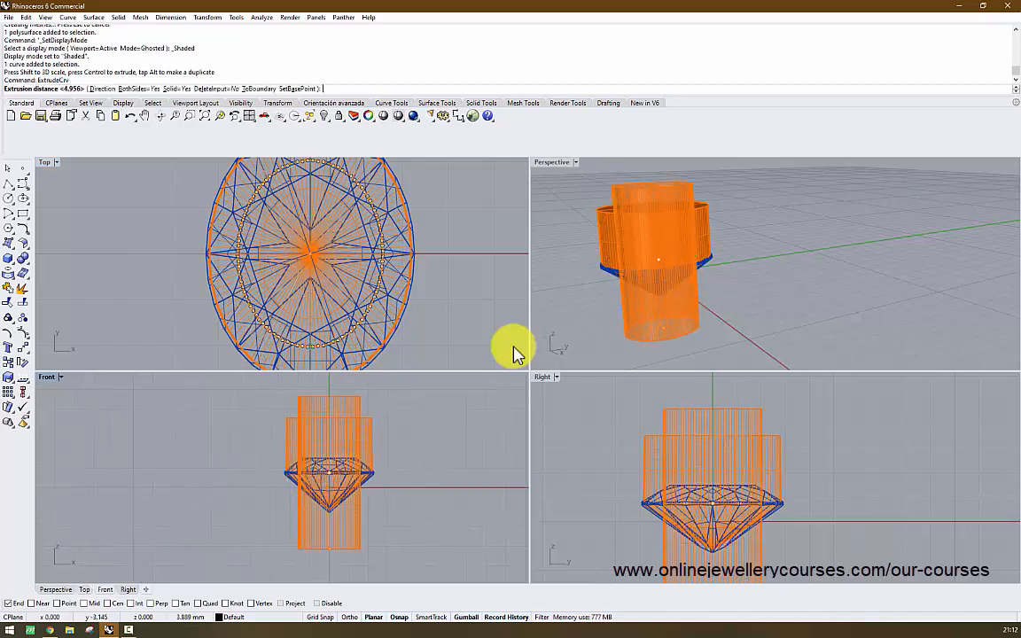
left_click(140, 88)
left_click(323, 553)
left_click(390, 539)
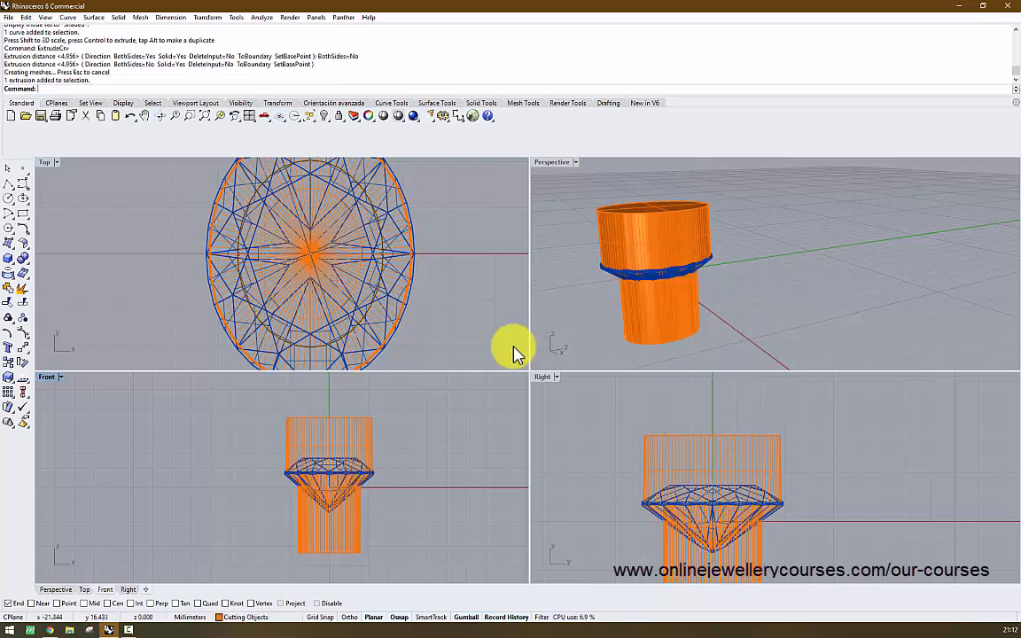
Scale the lower oval extrusion down slightly and uniformly in the maximized Perspective view
right_click_drag(753, 310, 764, 264)
double_click(551, 162)
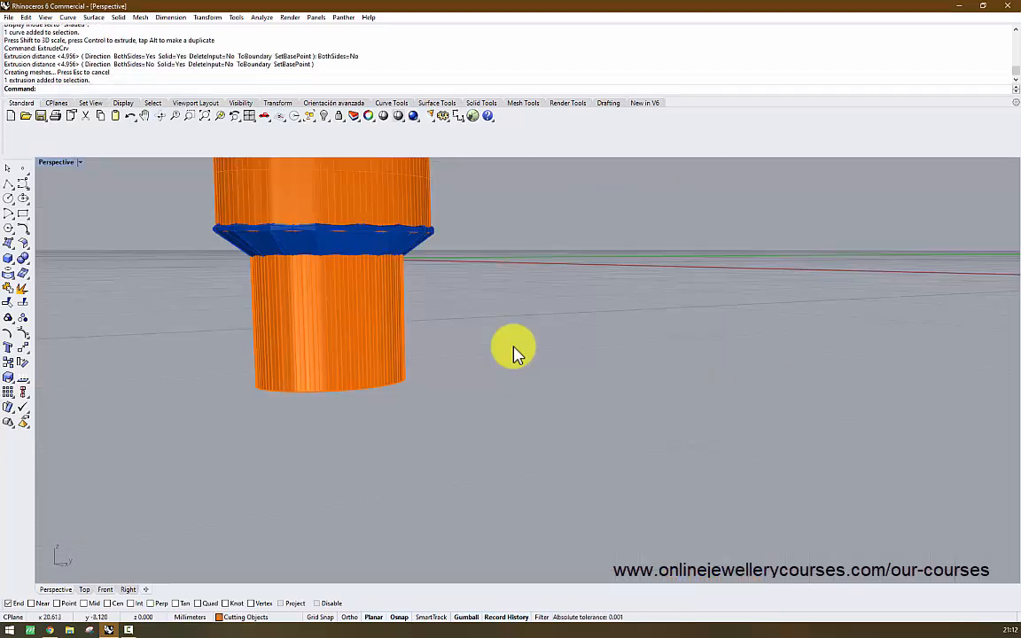
left_click(310, 327)
left_click_drag(255, 310, 258, 307, "shift")
scroll(257, 297, "down", 7)
left_click(200, 297)
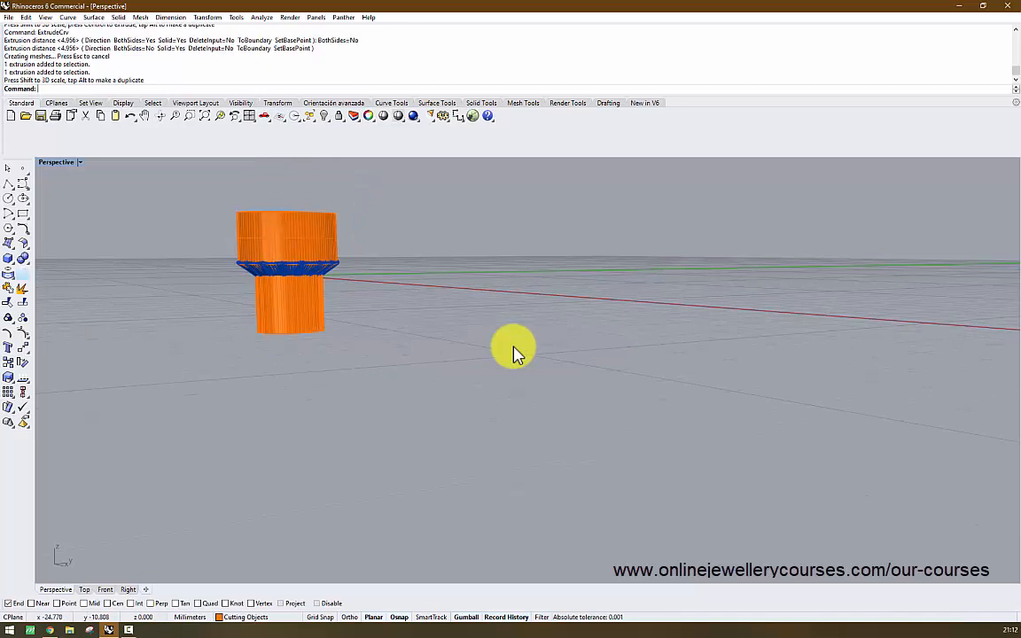
Draw a long rectangular box around the oval cutter in the Perspective view to serve as a test piece
left_click(8, 258)
left_click(24, 264)
right_click_drag(151, 283, 142, 333)
left_click(139, 333)
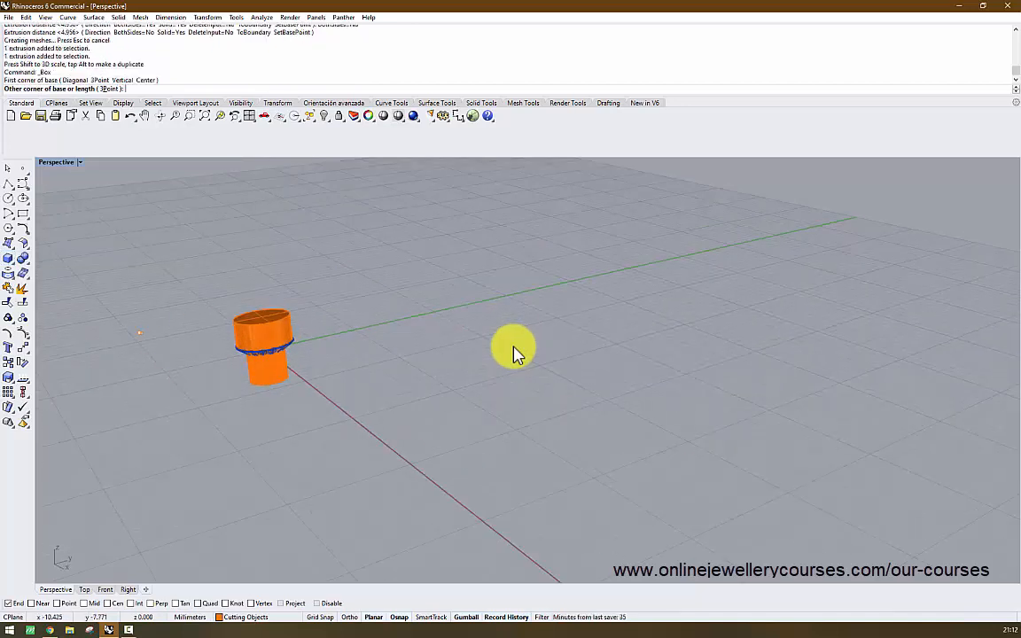
left_click(467, 476)
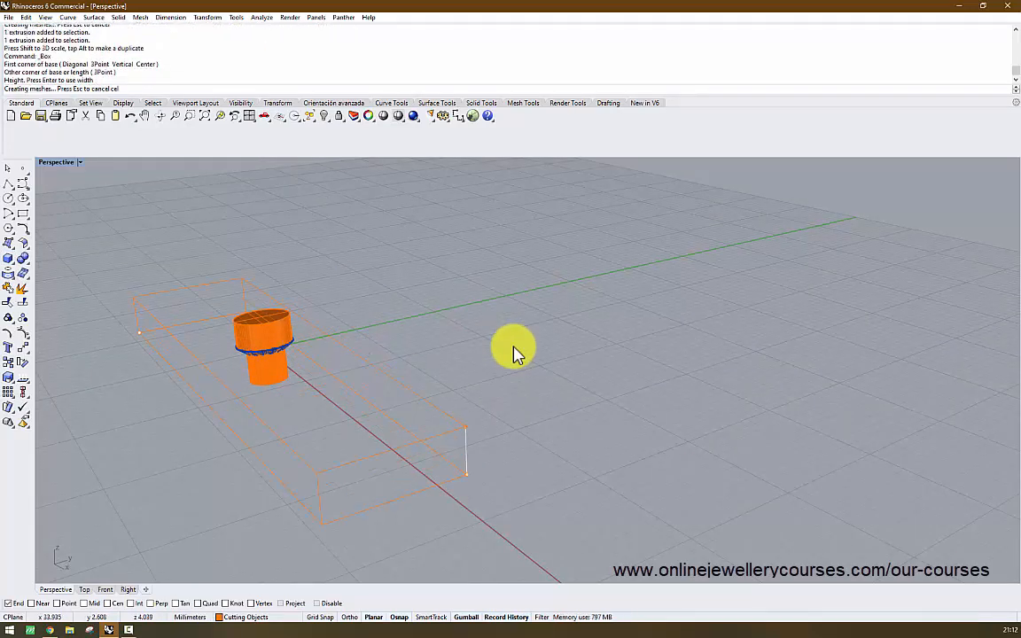
left_click(467, 430)
Lower the test box so it surrounds the gem and the lower extrusion while the cutter's upper end protrudes
mouse_move(365, 410)
left_mouse_down("ctrl")
mouse_move(368, 452)
mouse_move(367, 436)
mouse_move(385, 421)
left_mouse_up("ctrl")
mouse_move(514, 346)
right_mouse_down()
mouse_move(611, 288)
mouse_move(461, 355)
mouse_move(501, 382)
right_mouse_up()
left_click(513, 347)
left_click(509, 288)
Join the capped cutter and the lower oval extrusion into one solid with BooleanUnion, working in wireframe display
key("ctrl+alt+w")
key("ctrl+alt+s")
key("ctrl+alt+w")
key("Escape")
left_click(513, 346)
left_click(513, 347, "shift")
type("Bi")
key("BackSpace")
type("ooleanUnion")
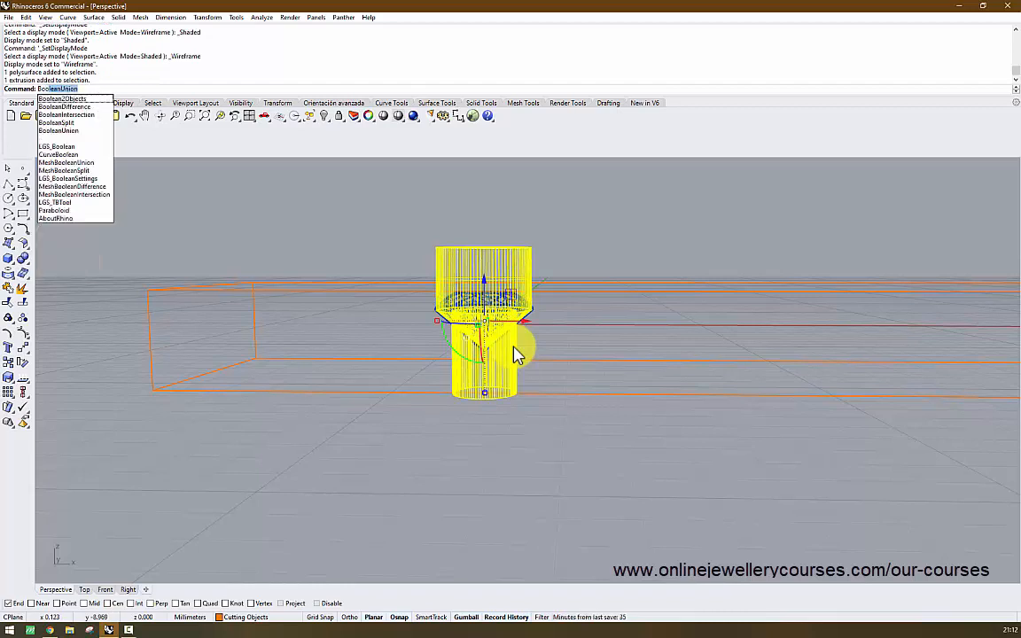
key("Return")
left_click(513, 347)
key("Escape")
left_click(513, 347)
key("Escape")
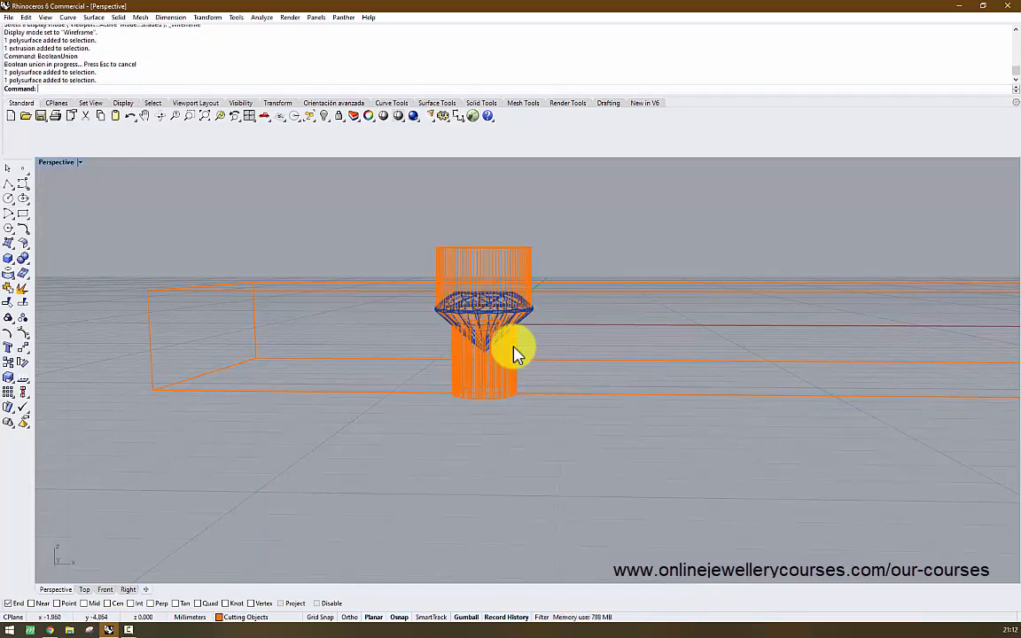
Return the Perspective view to shaded display and frame the cutter protruding from the test box
right_click_drag(513, 346, 424, 331, "shift")
key("ctrl+alt+s")
scroll(514, 347, "down", 4)
left_click(393, 274)
left_click(514, 347)
right_click_drag(514, 346, 498, 383)
scroll(380, 337, "up", 6)
left_click(381, 341)
key("Escape")
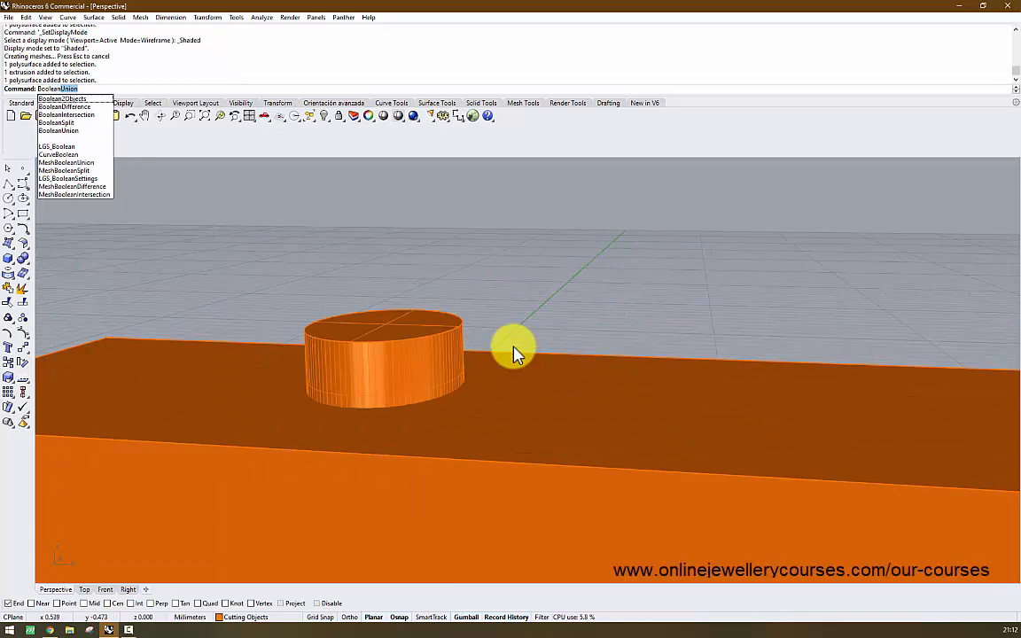
Try a BooleanDifference that subtracts the test box from the cutter, with DeleteInput set to No
type("Difference")
key("Return")
left_click(384, 372)
key("Return")
left_click(514, 347)
key("Return")
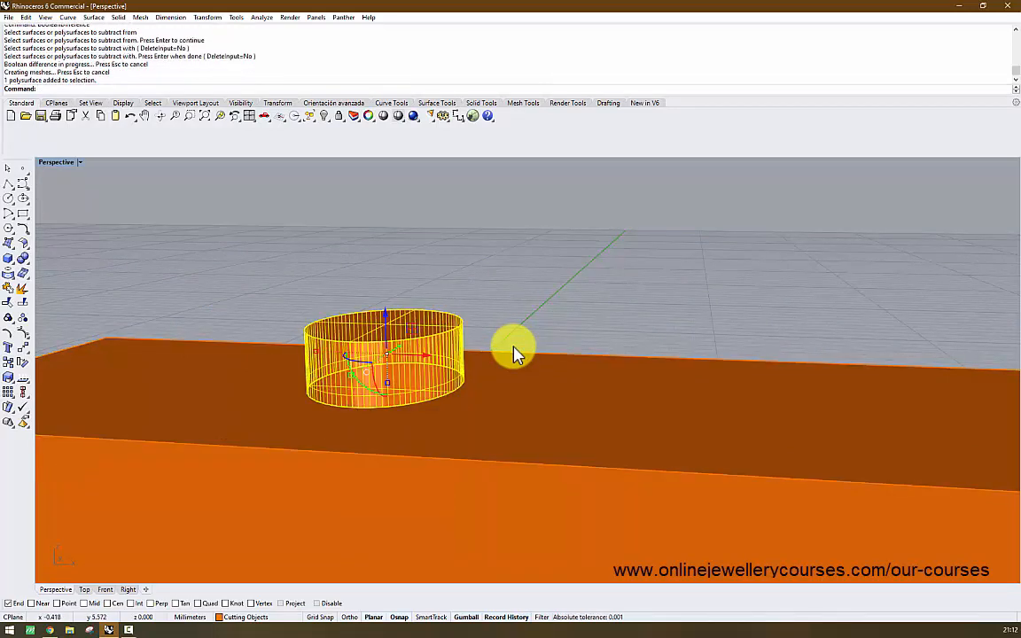
Undo the box deletion and the BooleanDifference that was made in the wrong order
key("Delete")
key("ctrl+z")
key("ctrl+z")
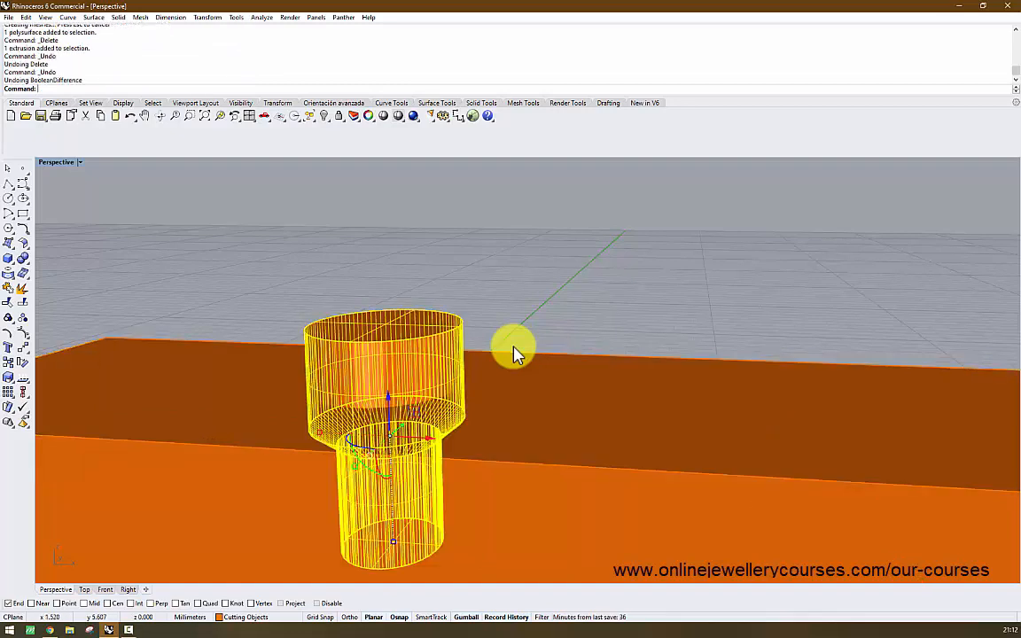
Subtract the cutter from the test box with BooleanDifference, keeping the input with DeleteInput set to No
key("Escape")
left_click(514, 347)
key("Return")
left_click(385, 372)
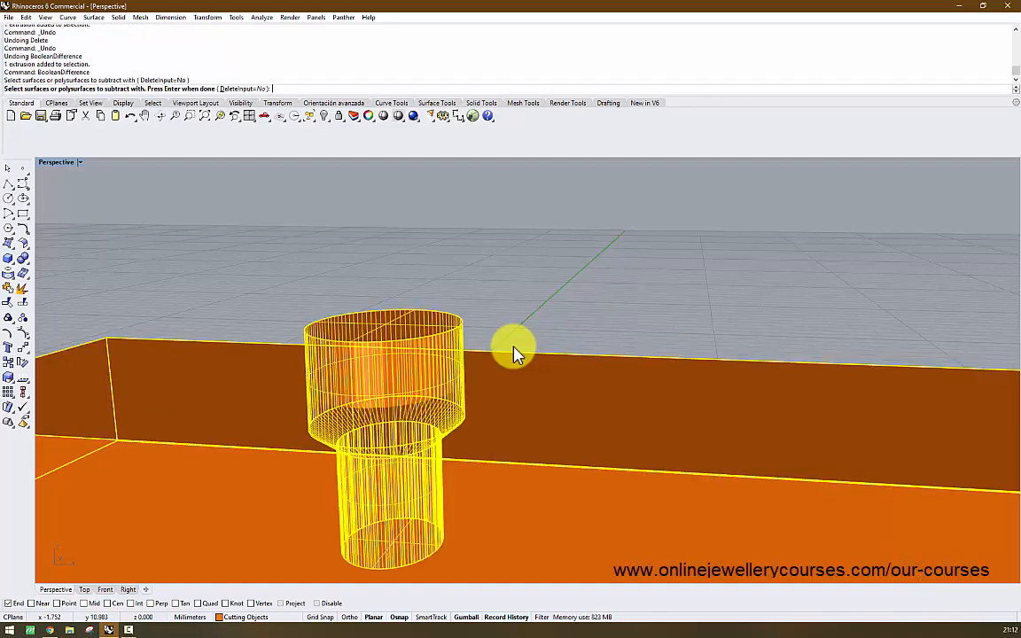
key("Return")
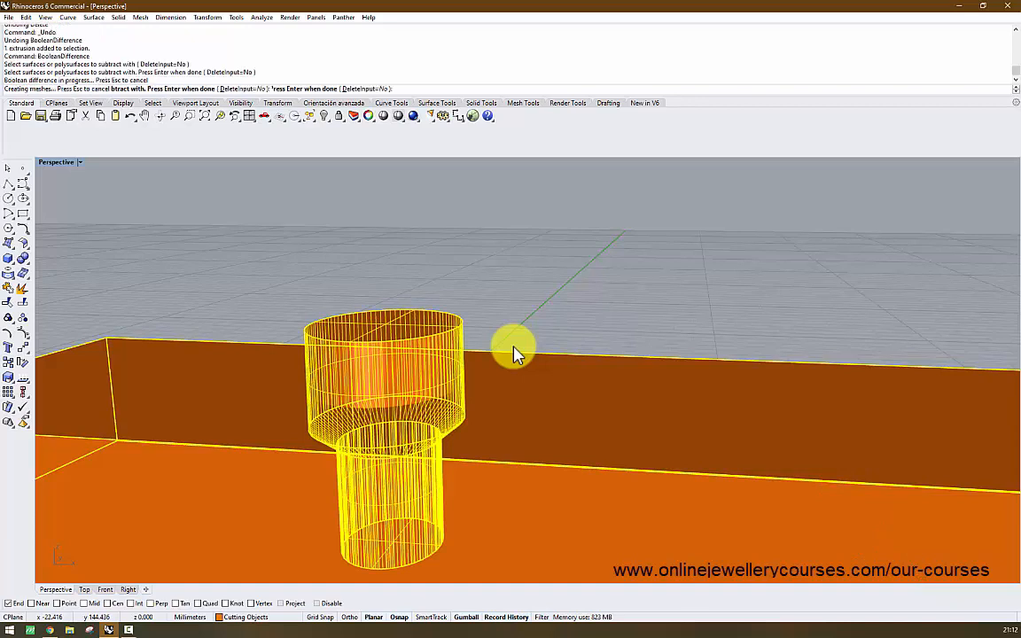
Delete the cutter solid so only the oval gem sits in the hole cut through the test box
scroll(514, 347, "down", 8)
scroll(514, 347, "up", 3)
left_click(412, 390)
key("F12")
key("Delete")
right_click_drag(514, 346, 479, 70)
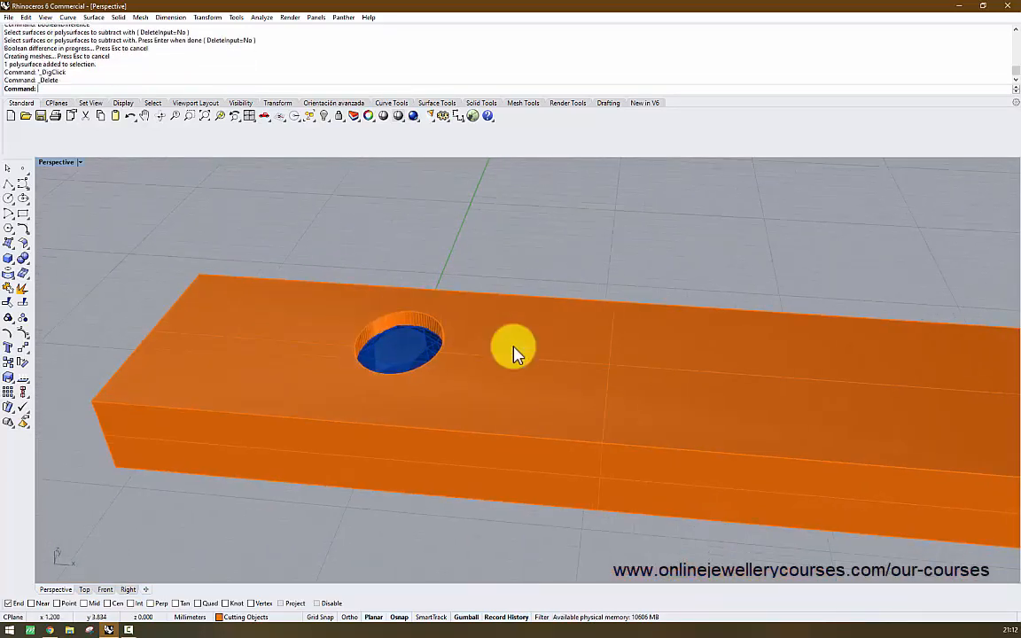
Move the oval gem out of the hole in the test box and examine the exposed seat
left_click(514, 346)
left_click(403, 357)
scroll(514, 347, "up", 9)
scroll(514, 346, "down", 12)
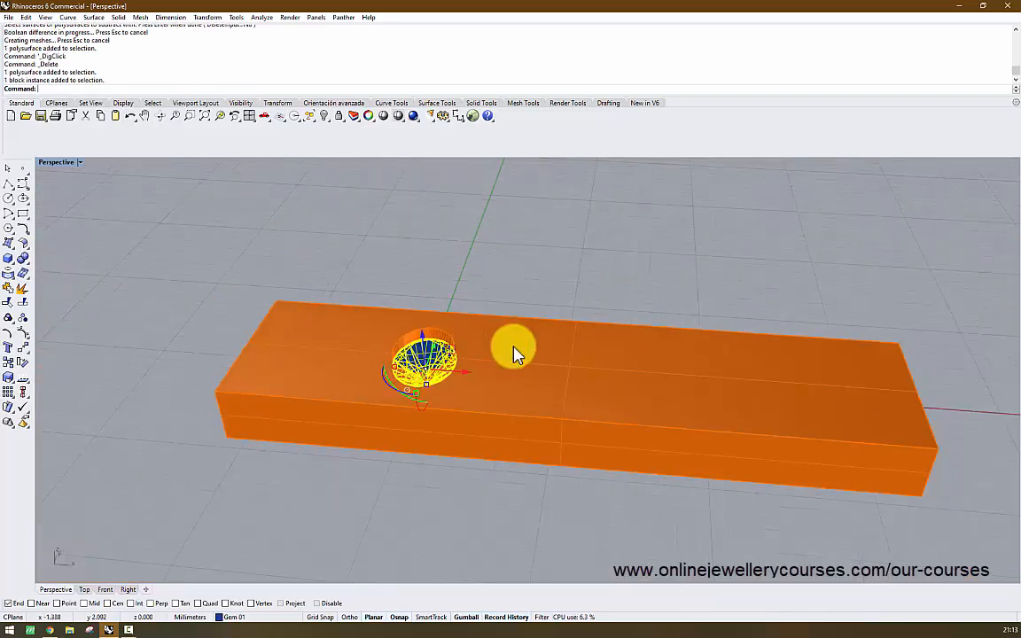
left_click_drag(434, 356, 514, 346)
right_click_drag(514, 346, 514, 399)
scroll(514, 352, "up", 8)
scroll(514, 351, "down", 6)
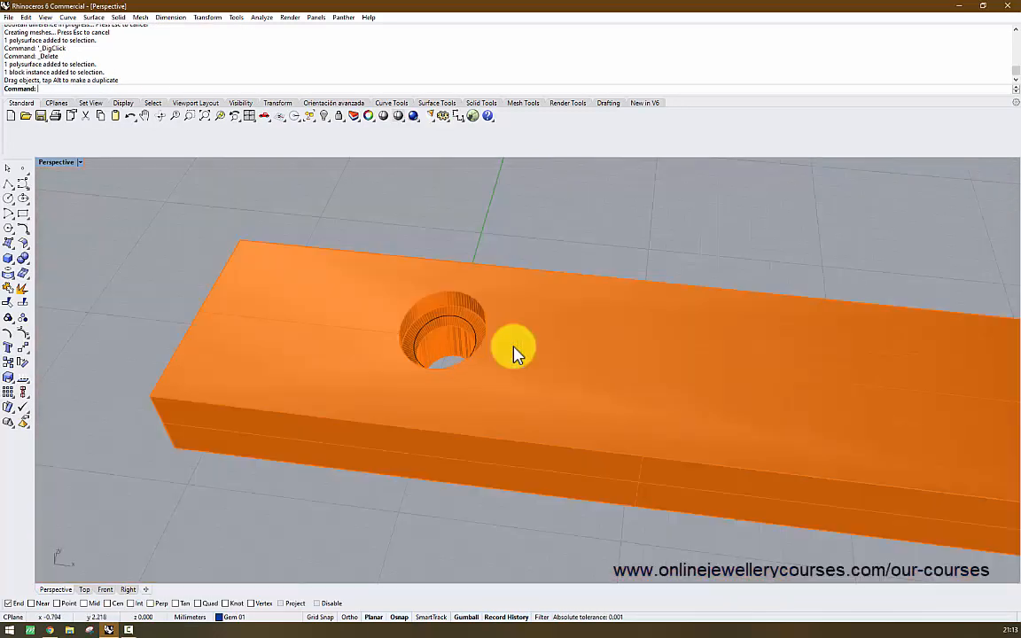
Undo the gem's move and examine the stone's fit in the hole from several angles
key("ctrl+z")
key("Escape")
scroll(514, 346, "up", 8)
scroll(514, 346, "down", 8)
right_click_drag(514, 346, 532, 461)
scroll(514, 346, "up", 8)
scroll(514, 346, "down", 10)
mouse_move(514, 346)
right_mouse_down()
mouse_move(523, 168)
mouse_move(496, 576)
mouse_move(514, 306)
mouse_move(540, 514)
mouse_move(452, 354)
mouse_move(496, 425)
mouse_move(523, 443)
mouse_move(550, 496)
mouse_move(594, 541)
mouse_move(595, 523)
right_mouse_up()
scroll(514, 346, "up", 6)
scroll(514, 346, "down", 6)
key("ctrl+alt+s")
Undo the cutter deletion, the BooleanDifference, the BooleanUnion, the drags and the test box, back to the separate gem and cutter parts
key("ctrl+z")
key("ctrl+z")
key("ctrl+z")
key("ctrl+z")
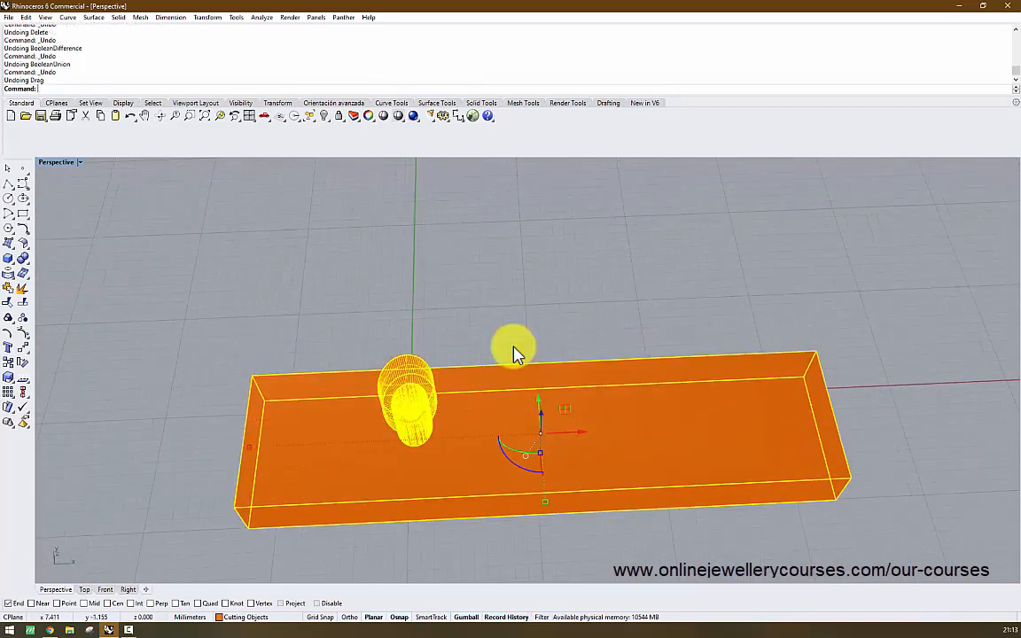
right_click_drag(514, 346, 509, 297)
scroll(514, 347, "up", 5)
Select the oval gem, its cutter parts and the curves together to show the complete set
left_click(514, 347)
key("ctrl+a")
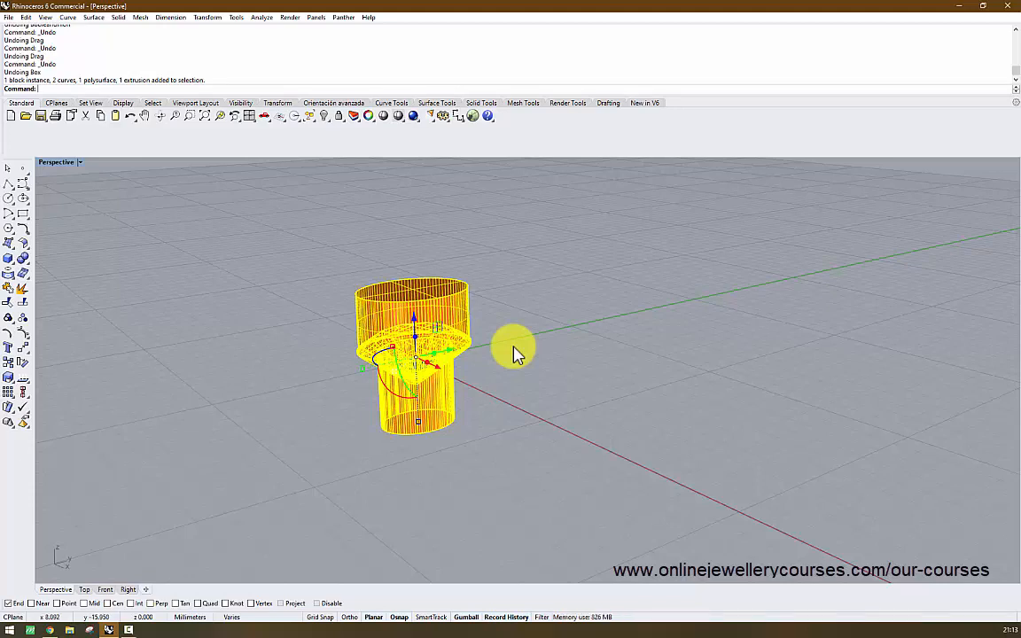
key("alt+Tab")
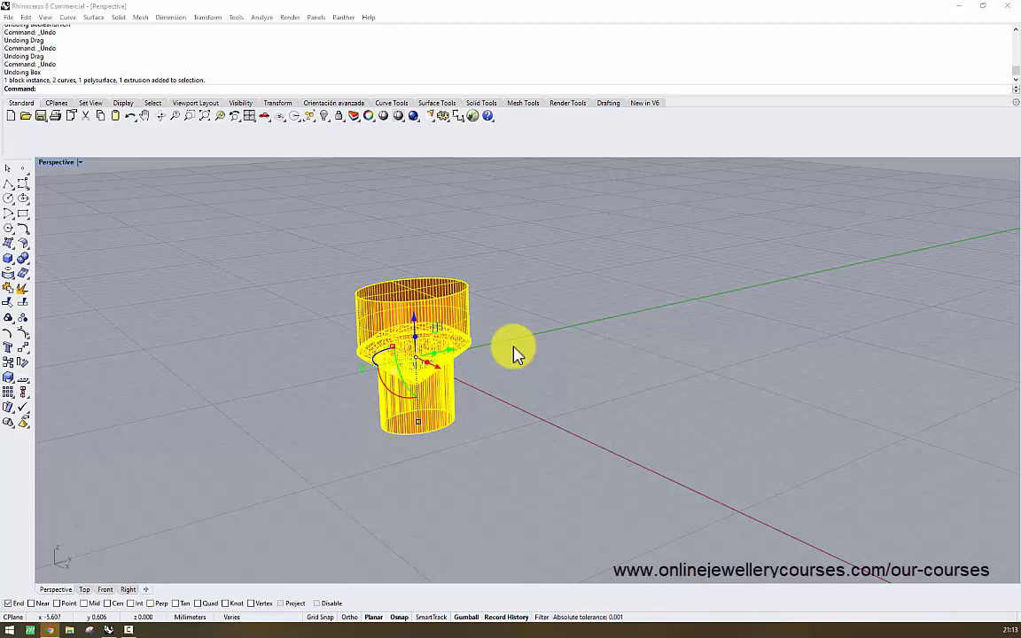
key("alt+Tab")
key("Escape")
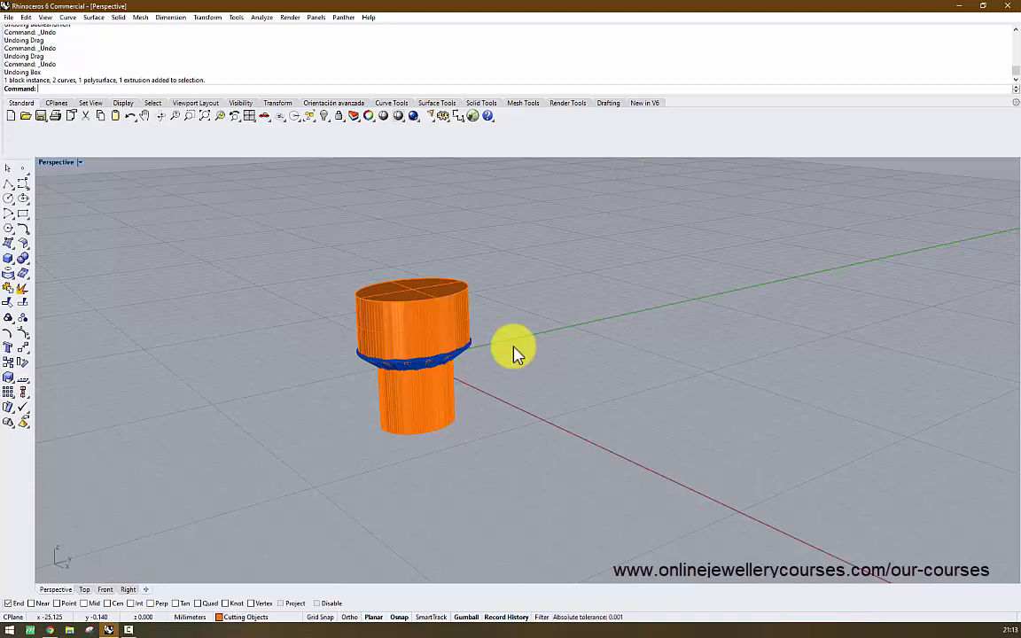
Copy the oval gem along the X axis to a free spot beside the cutter
left_click(514, 348)
scroll(514, 347, "up", 2)
left_click(416, 363)
right_click_drag(514, 348, 603, 416)
left_click_drag(438, 381, 554, 410)
Scale the copied gem along the Y axis only, giving it a longer, narrower oval outline than the original
scroll(514, 347, "up", 5)
right_click_drag(514, 348, 550, 374)
left_click_drag(588, 468, 588, 490)
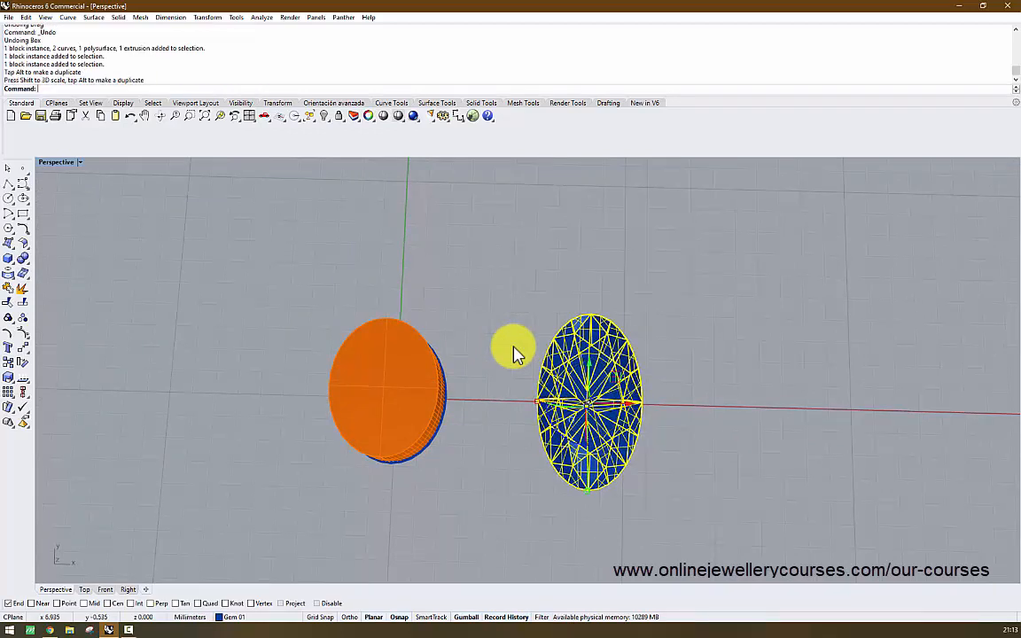
left_click(514, 347)
right_click_drag(514, 347, 530, 395)
scroll(514, 347, "up", 6)
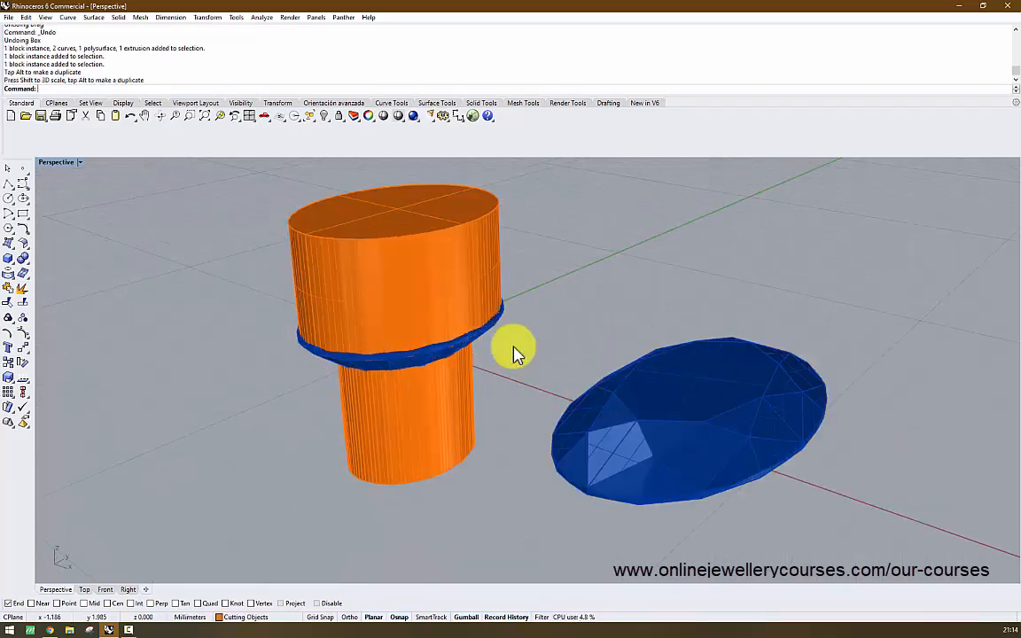